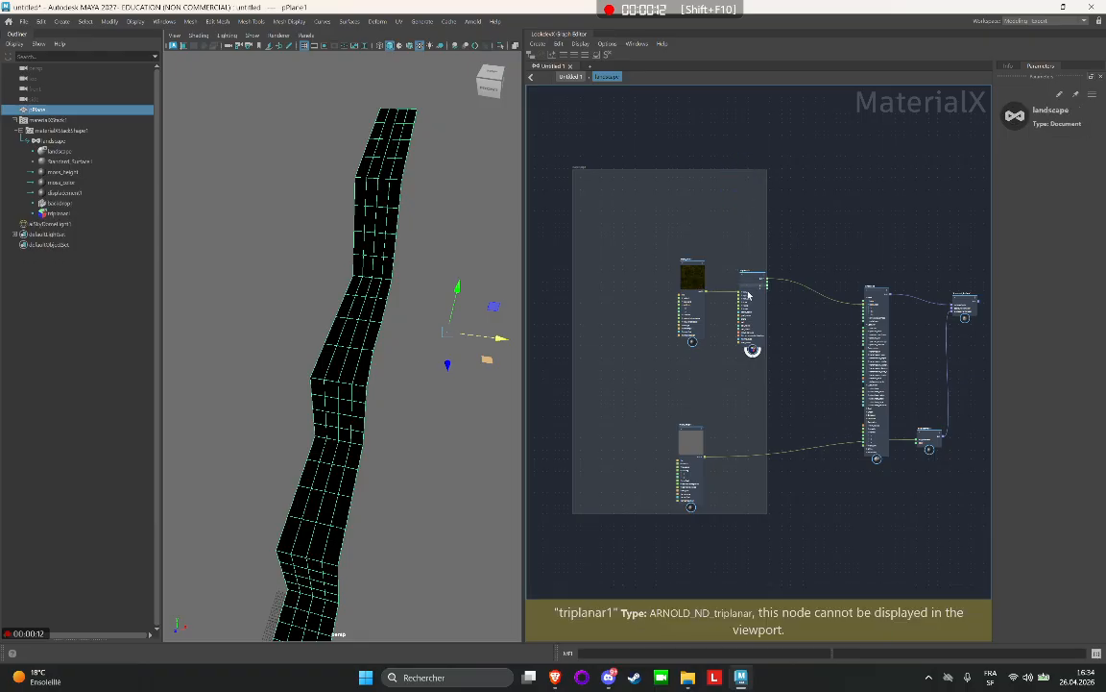
Move the moss_color and triplanar1 nodes into the backdrop's upper area and place moss_height directly beneath moss_color.
mouse_move(750, 298)
mouse_down()
mouse_move(739, 257)
mouse_move(731, 288)
mouse_move(756, 295)
mouse_up()
drag(733, 286, 670, 229)
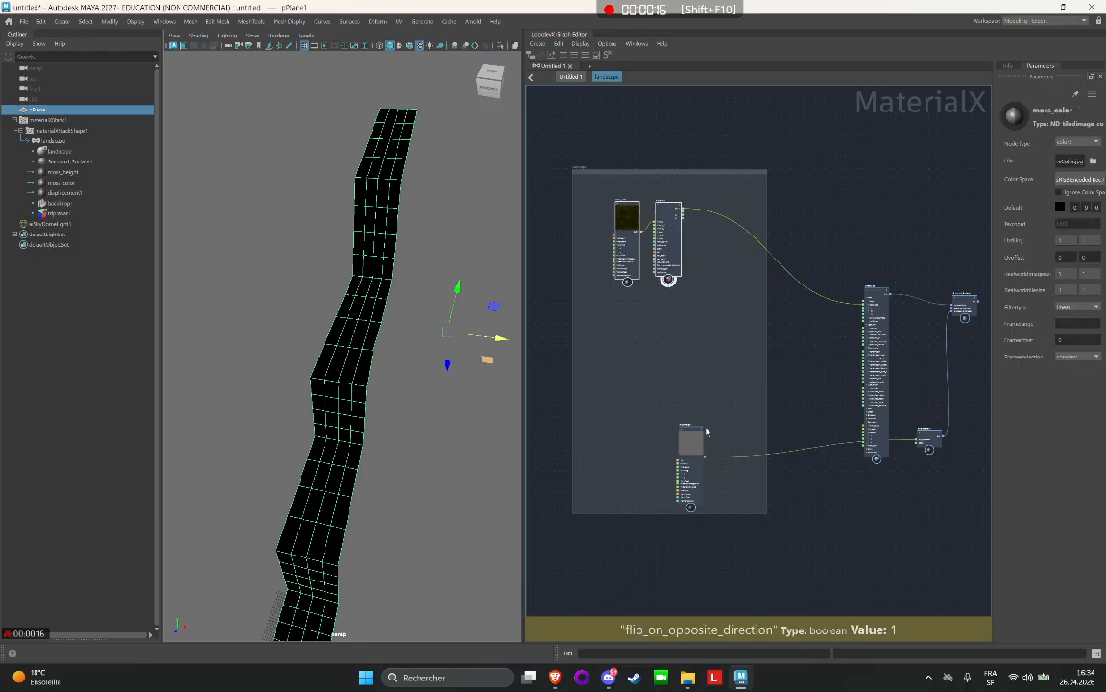
drag(700, 445, 637, 313)
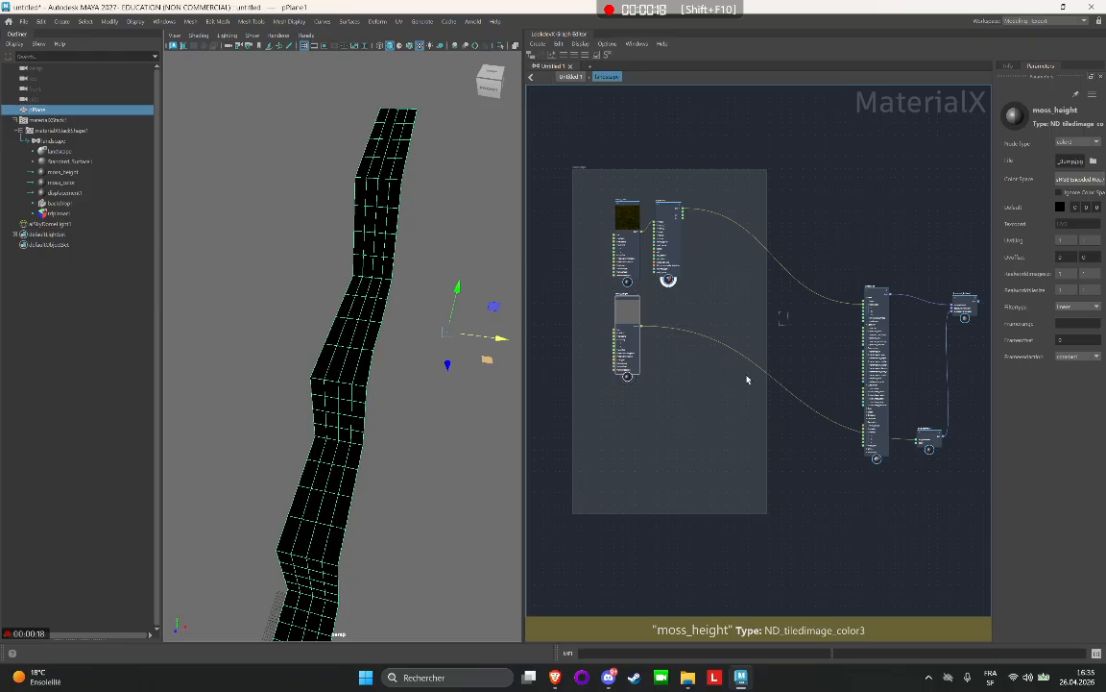
Delete the outgoing connections of moss_height and triplanar1, and shift triplanar1 slightly away from moss_color.
drag(747, 379, 744, 384)
key(Delete)
drag(742, 218, 735, 277)
key(Delete)
drag(675, 221, 690, 236)
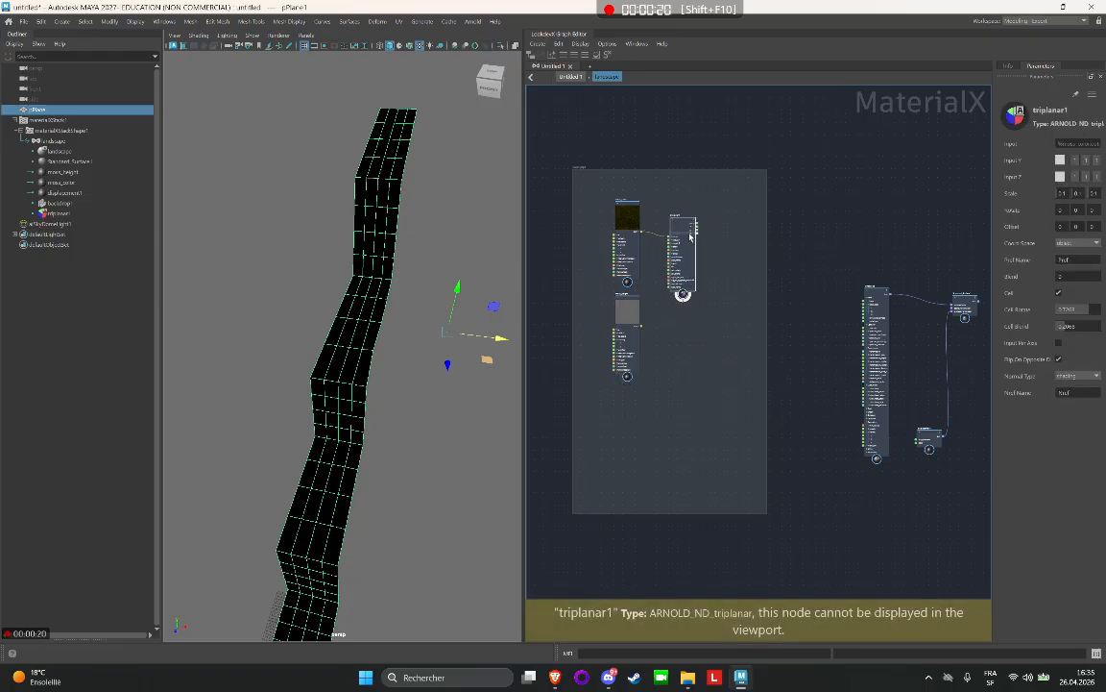
Widen the backdrop by extending its left edge well past the texture nodes.
scroll(672, 231, up, 2)
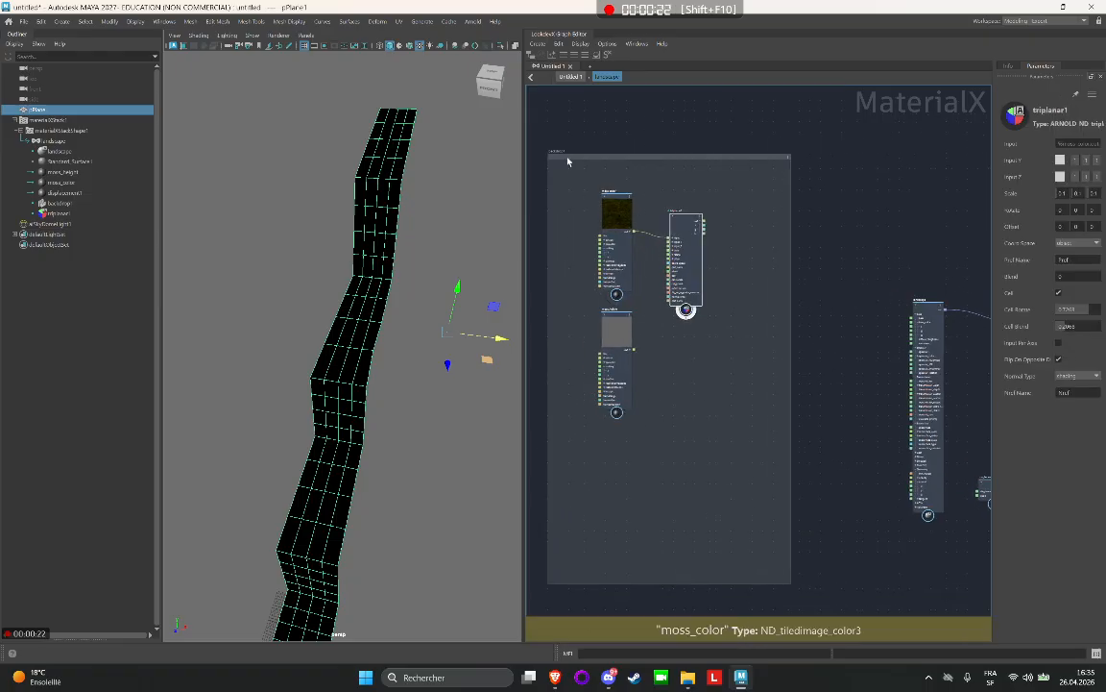
middle_drag(619, 121, 786, 146)
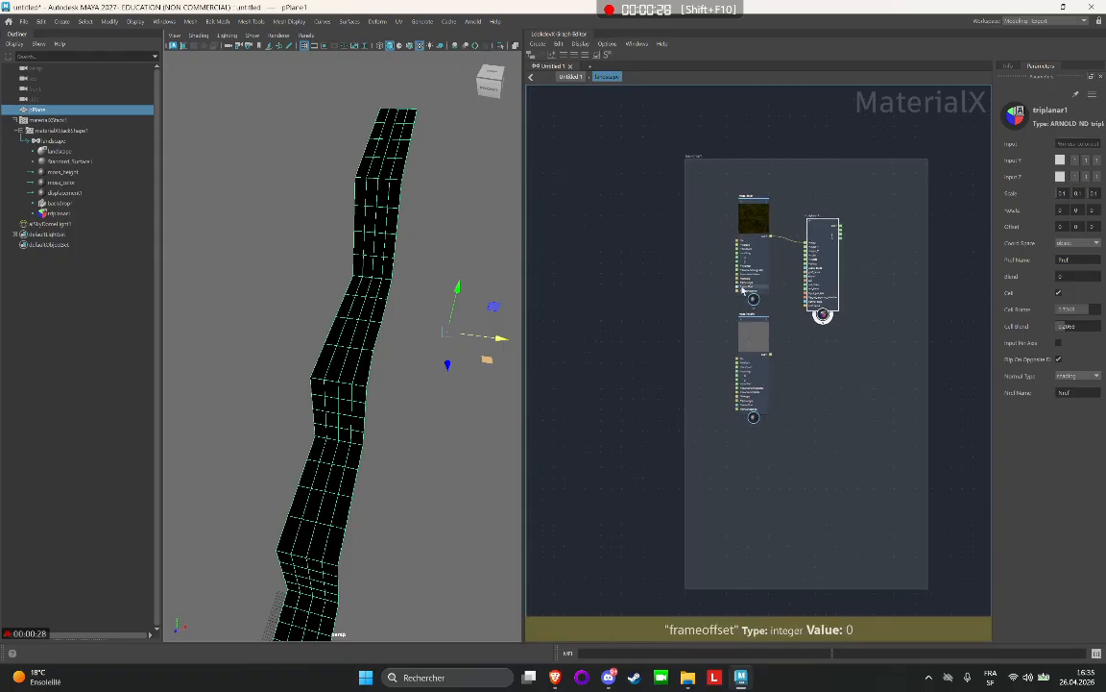
drag(686, 185, 555, 186)
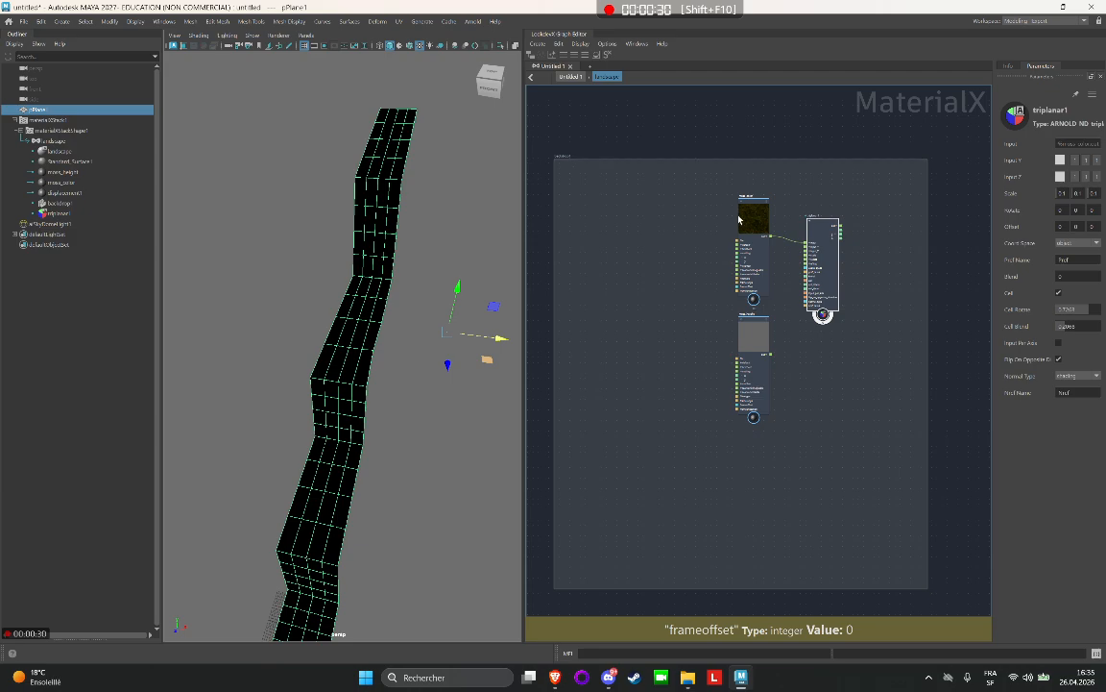
Arrange moss_color in the backdrop's upper-left corner with triplanar1 beneath it, and moss_height in the upper-right corner.
drag(752, 220, 591, 193)
drag(823, 244, 592, 315)
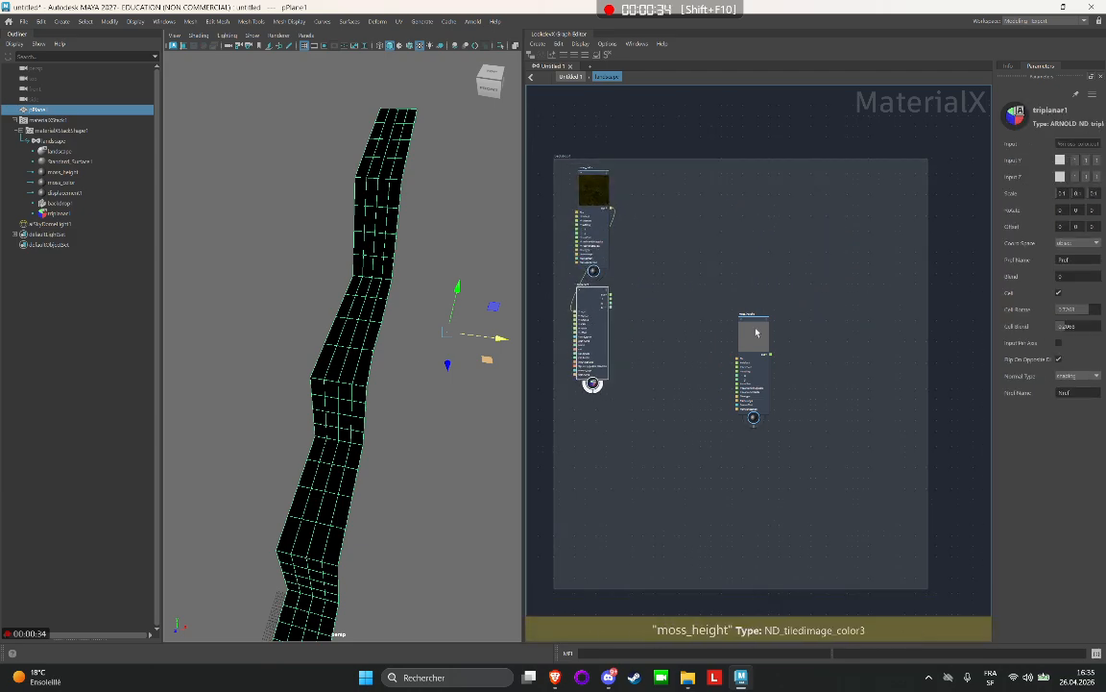
drag(758, 324, 890, 180)
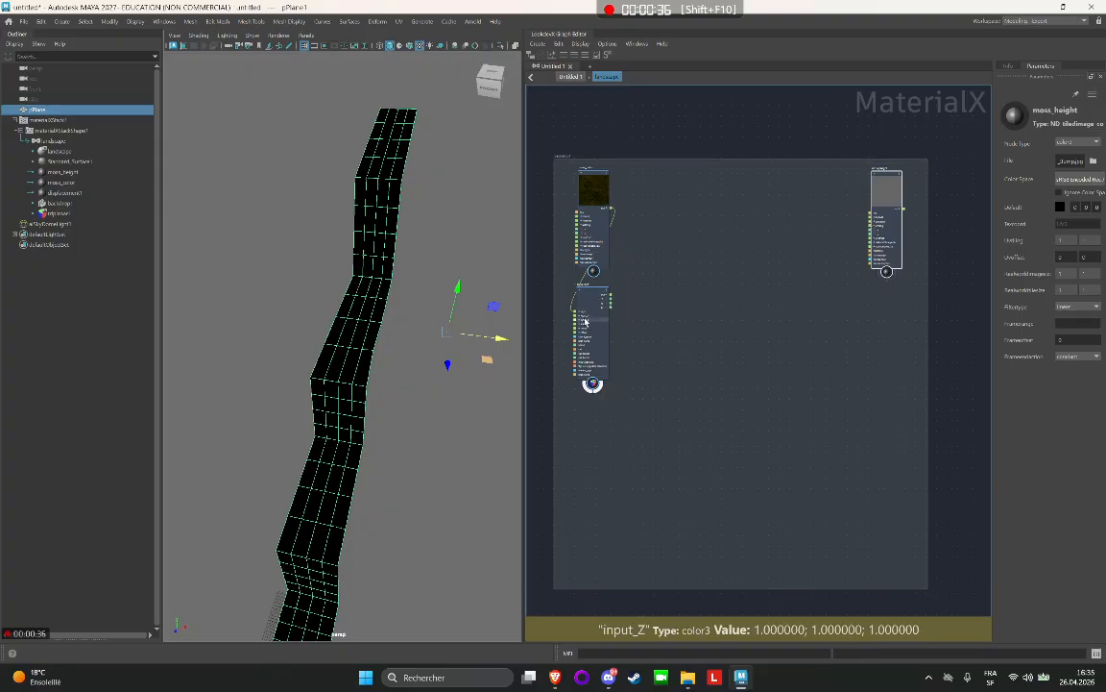
click(584, 289)
Move the landscape standard surface node inside the backdrop, between triplanar1 and moss_height.
scroll(805, 276, down, 3)
middle_drag(805, 276, 709, 232)
scroll(662, 242, down, 1)
scroll(661, 242, up, 1)
click(915, 288)
drag(914, 288, 670, 260)
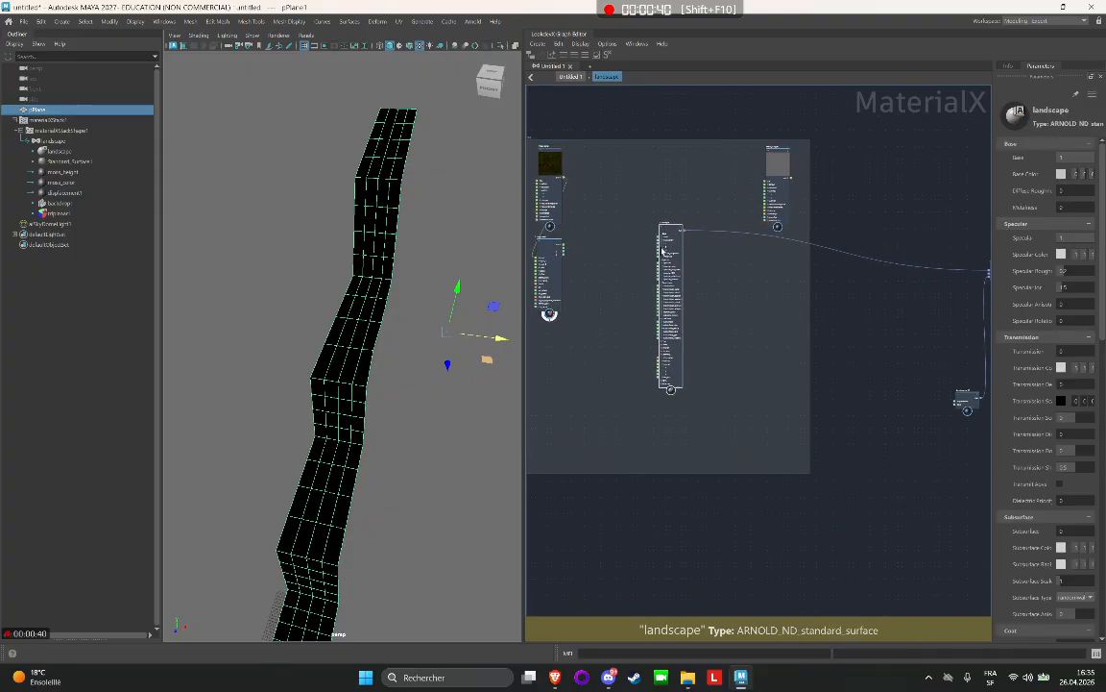
Connect the triplanar1 out output to the landscape shader's base_color input.
scroll(573, 241, up, 3)
drag(572, 239, 709, 231)
scroll(331, 217, up, 5)
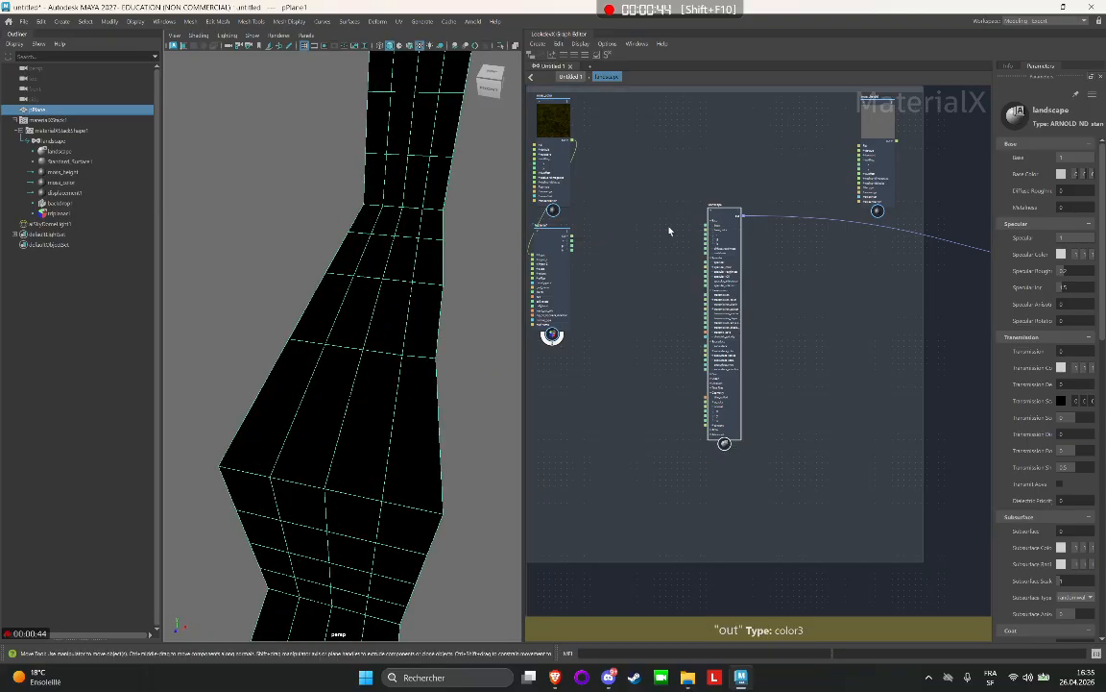
scroll(571, 239, up, 2)
drag(572, 234, 743, 229)
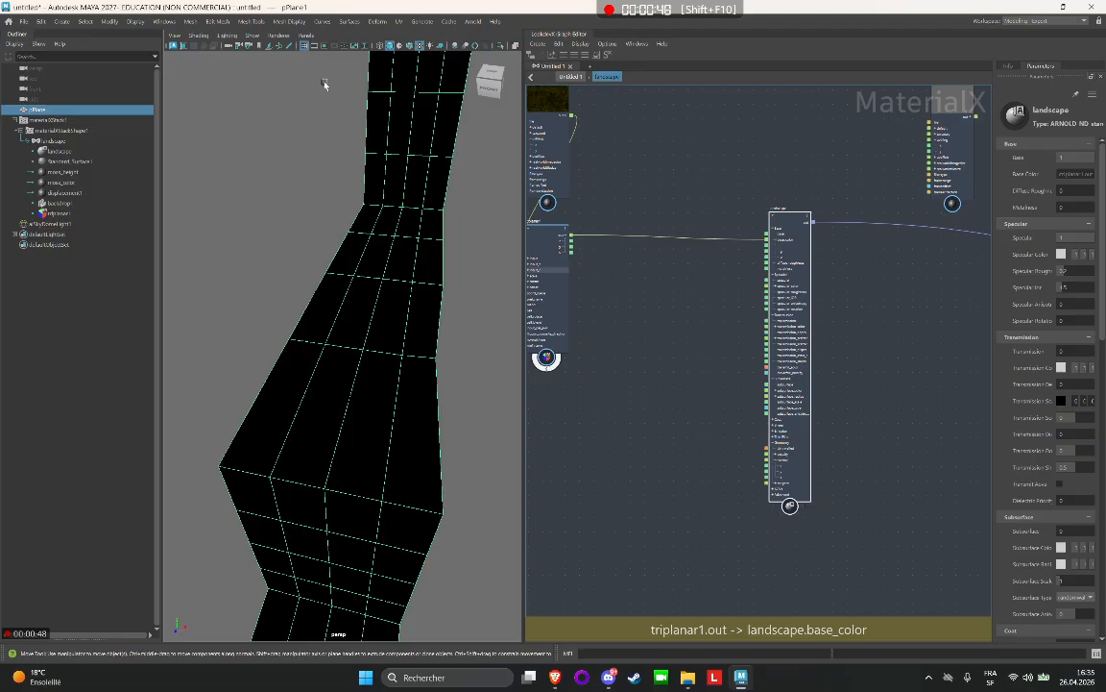
Preview the moss texture on the plane with an Arnold render in the viewport, and stop the render.
key(6)
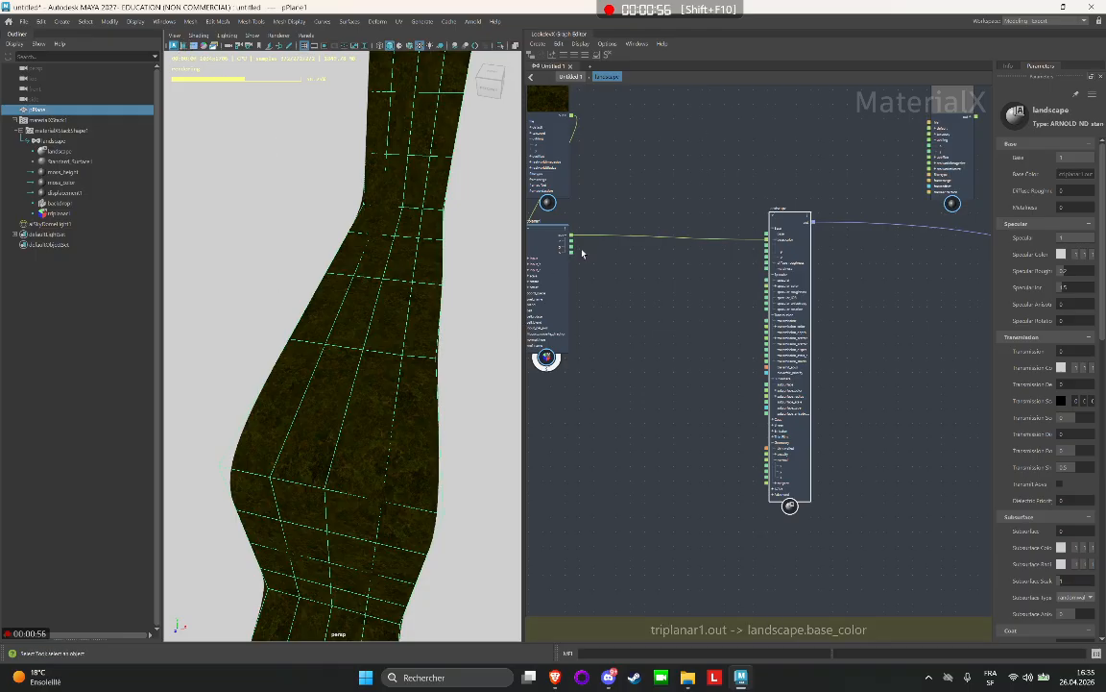
alt+middle_drag(665, 254, 746, 265)
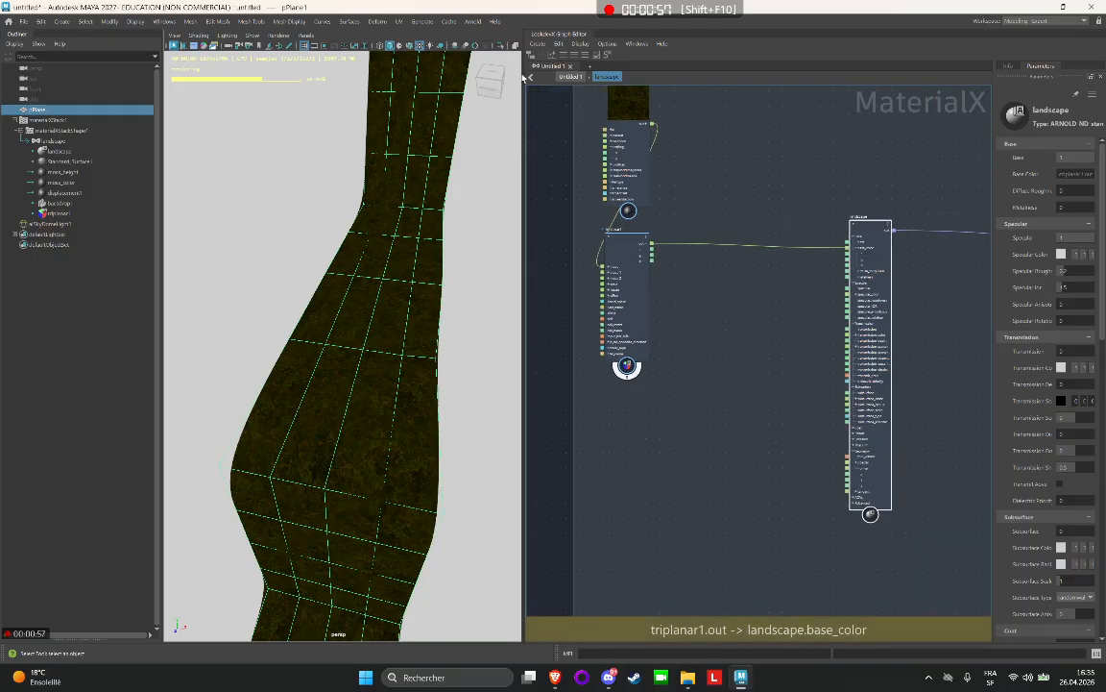
click(174, 47)
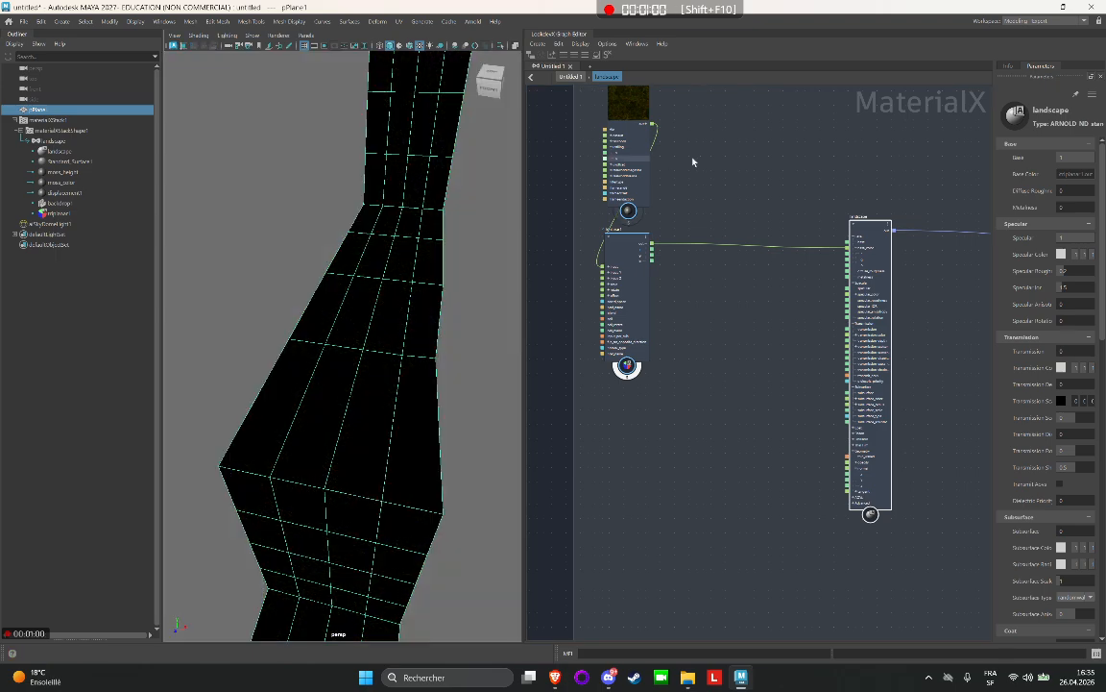
Rename the backdrop around the texture nodes as moss.
scroll(688, 288, up, 3)
click(688, 312)
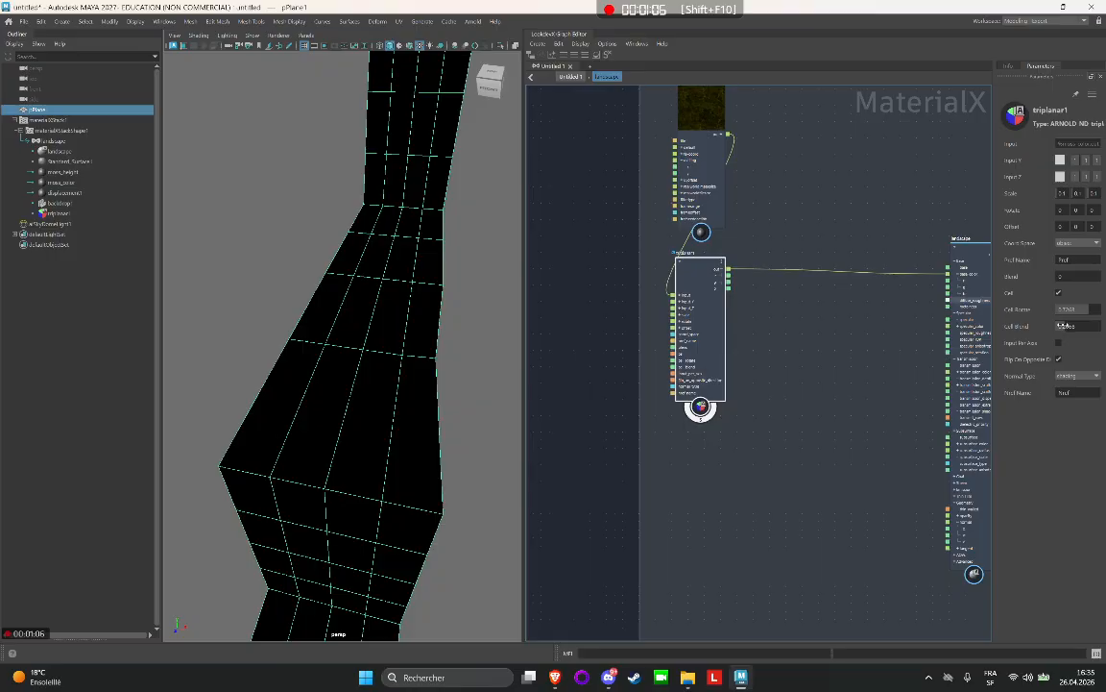
alt+middle_drag(807, 294, 869, 373)
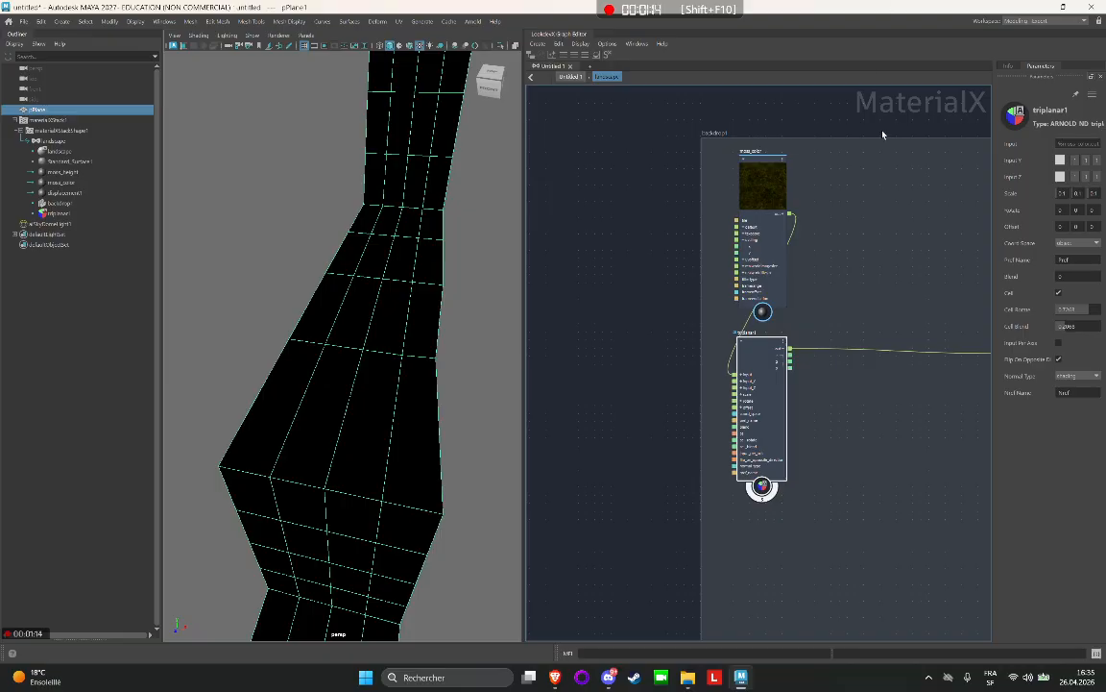
click(717, 135)
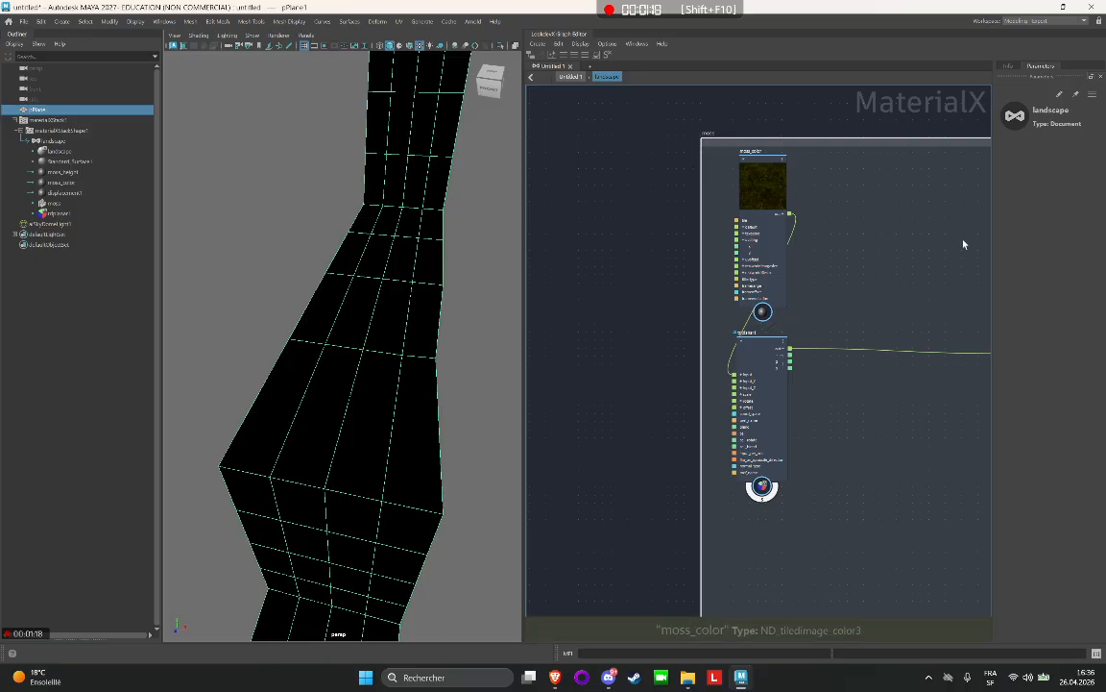
Change the moss backdrop's colour to dark green.
mouse_move(893, 208)
alt+middle_down()
mouse_move(719, 241)
mouse_move(685, 210)
alt+middle_up()
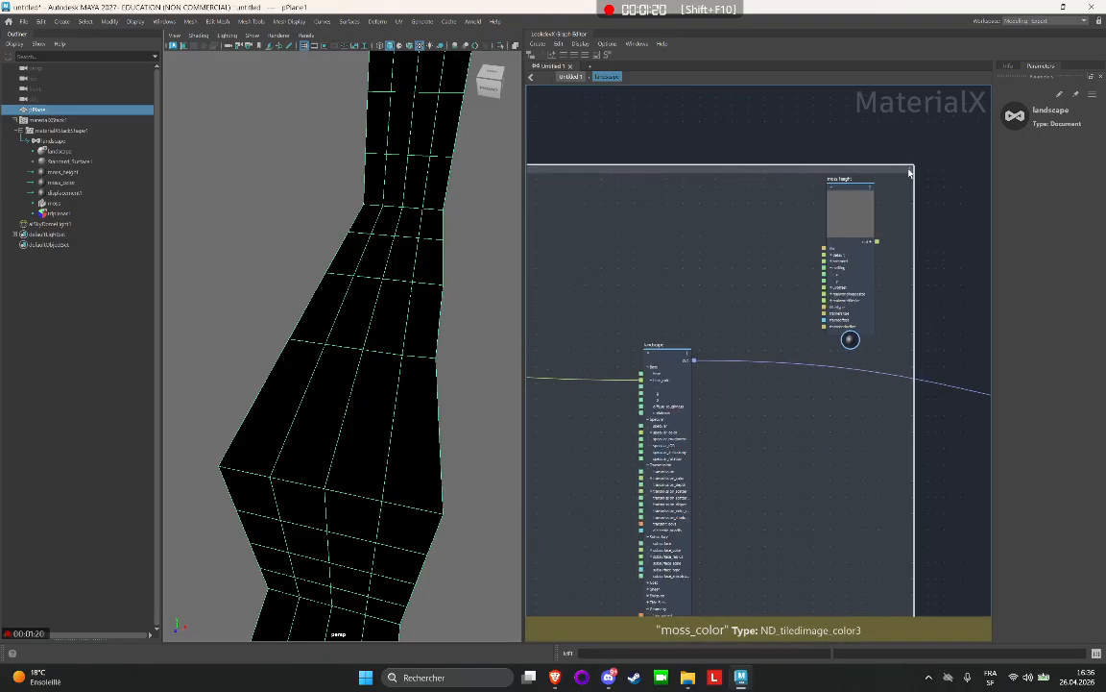
click(910, 171)
click(925, 218)
alt+middle_drag(787, 122, 981, 135)
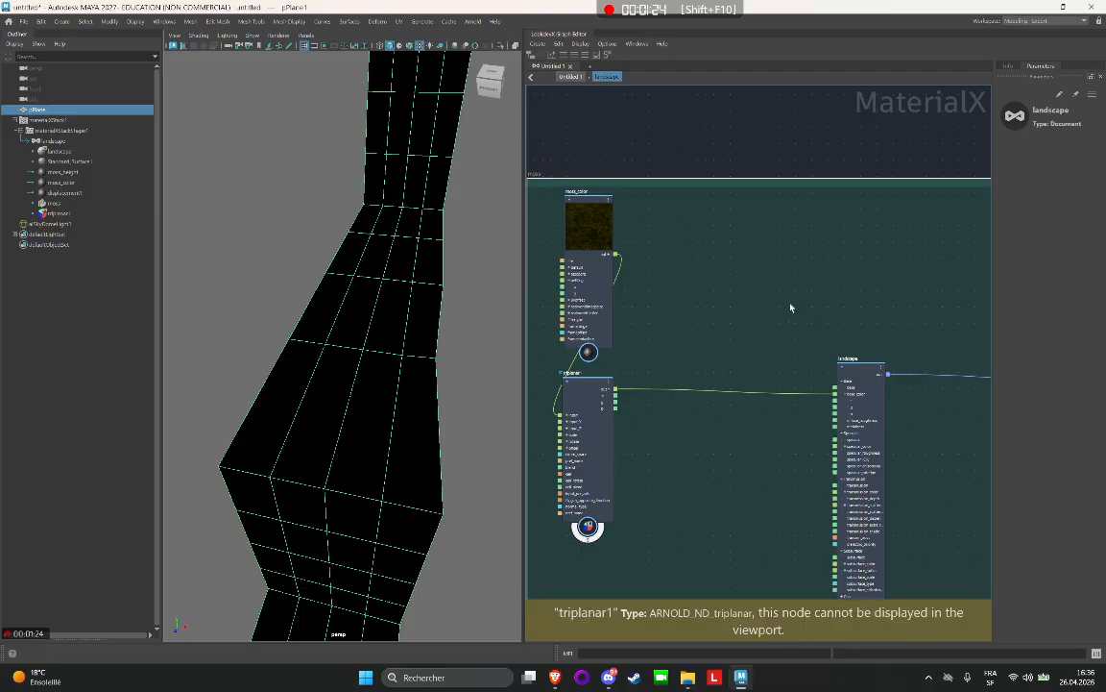
Add a Constant node outside the moss backdrop, to the left of triplanar1.
click(587, 413)
alt+middle_drag(699, 202, 834, 211)
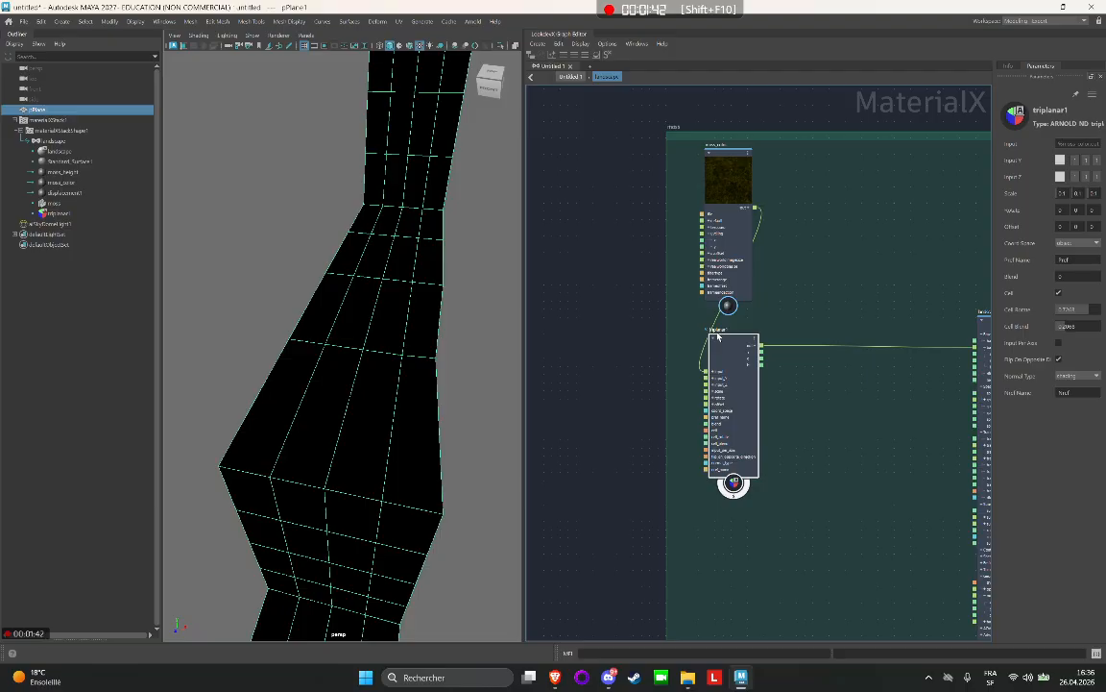
click(583, 334)
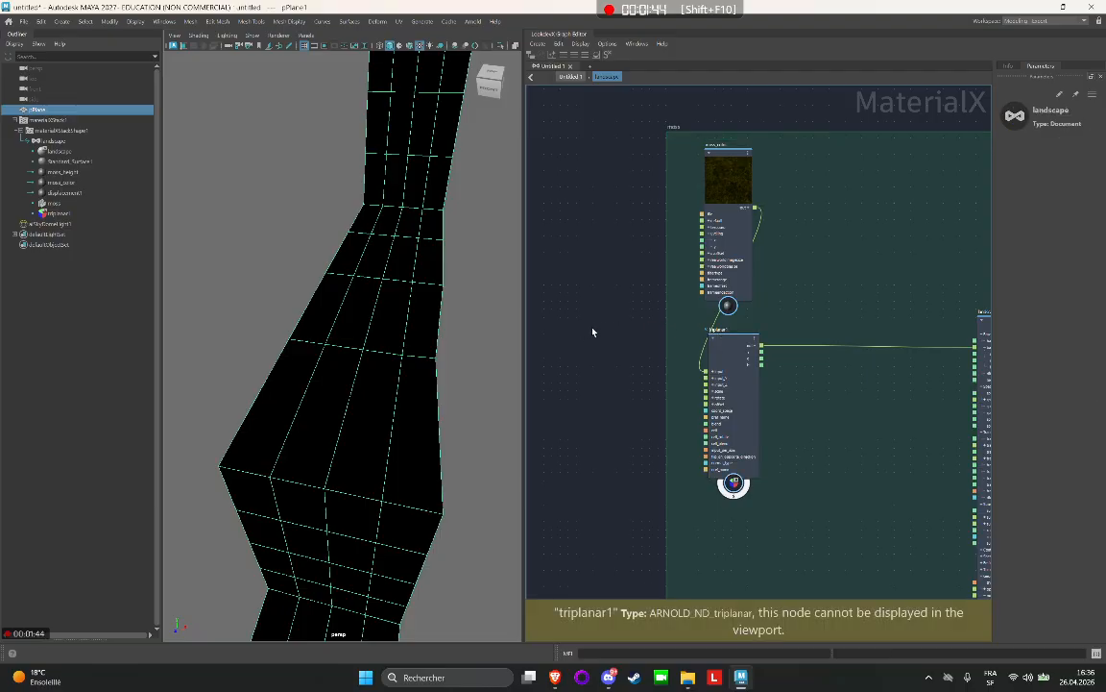
key(Caps_Lock)
key(Tab)
text(C)
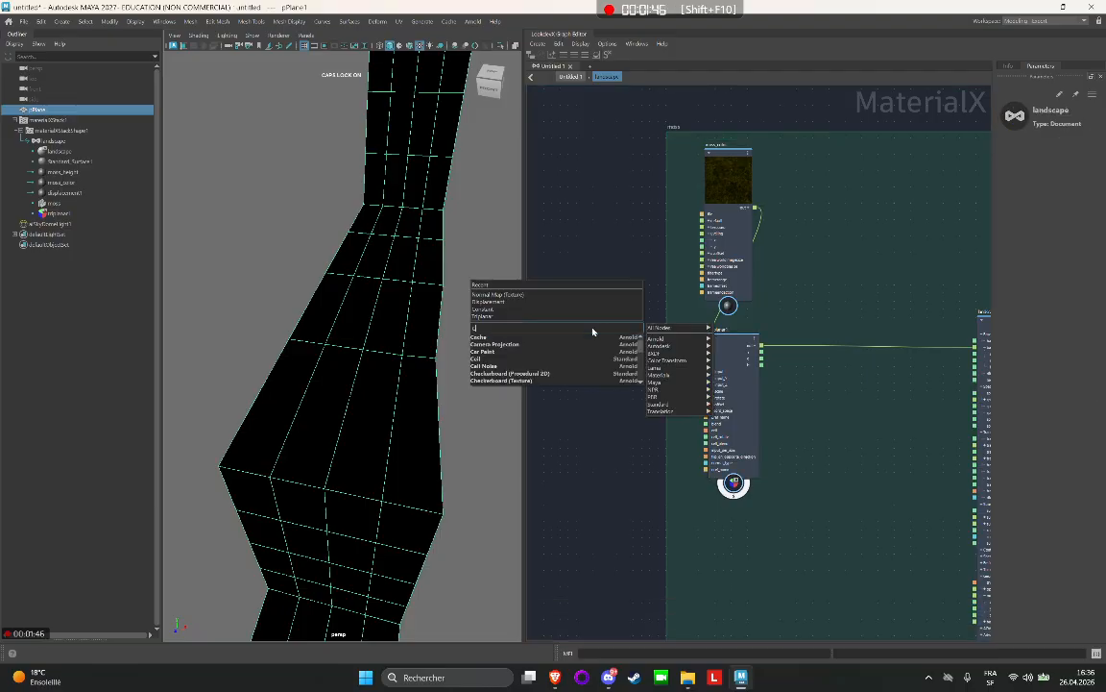
text(ONST)
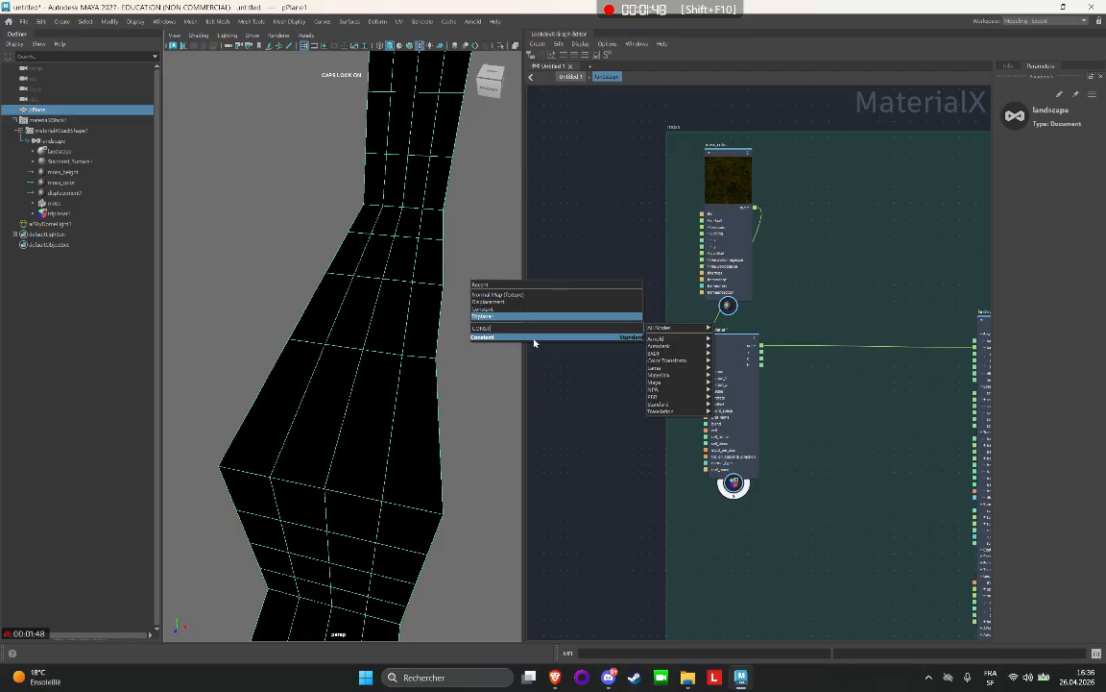
key(Return)
drag(591, 338, 588, 314)
Set the constant node's type to float and rename it SCALE.
click(1048, 142)
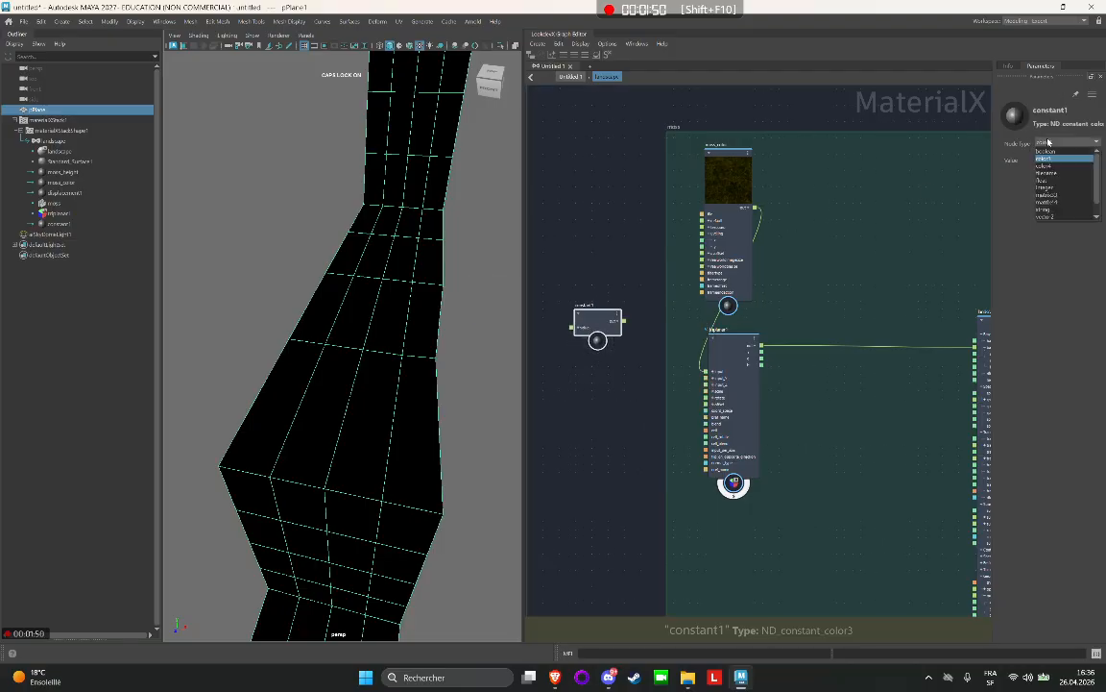
click(1046, 158)
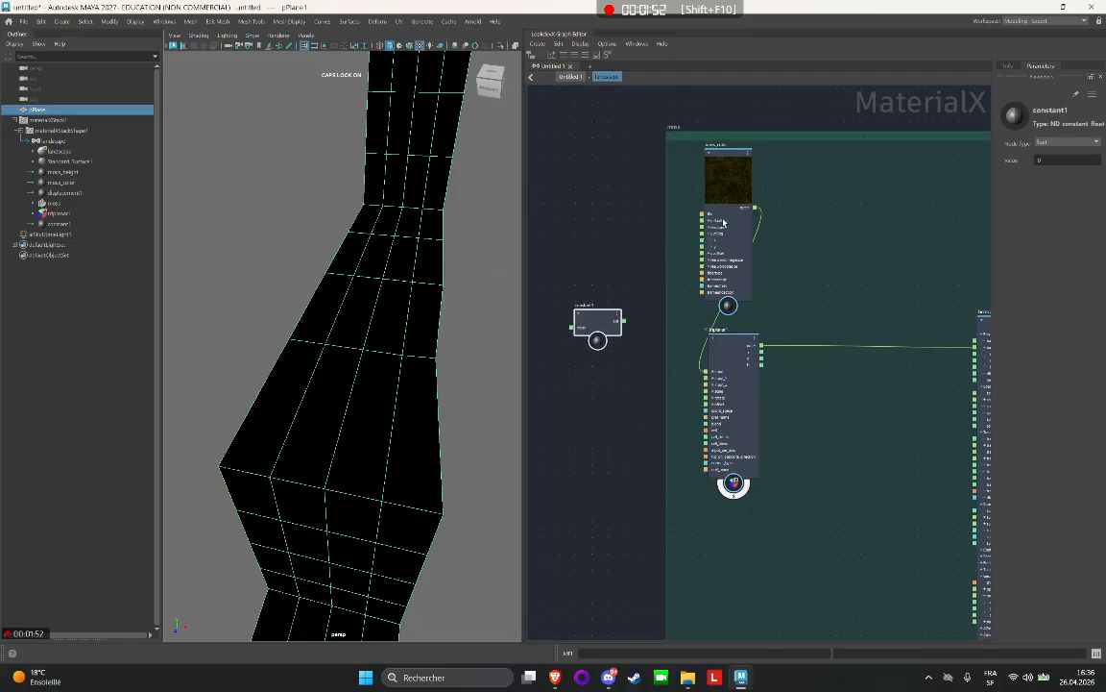
double_click(585, 304)
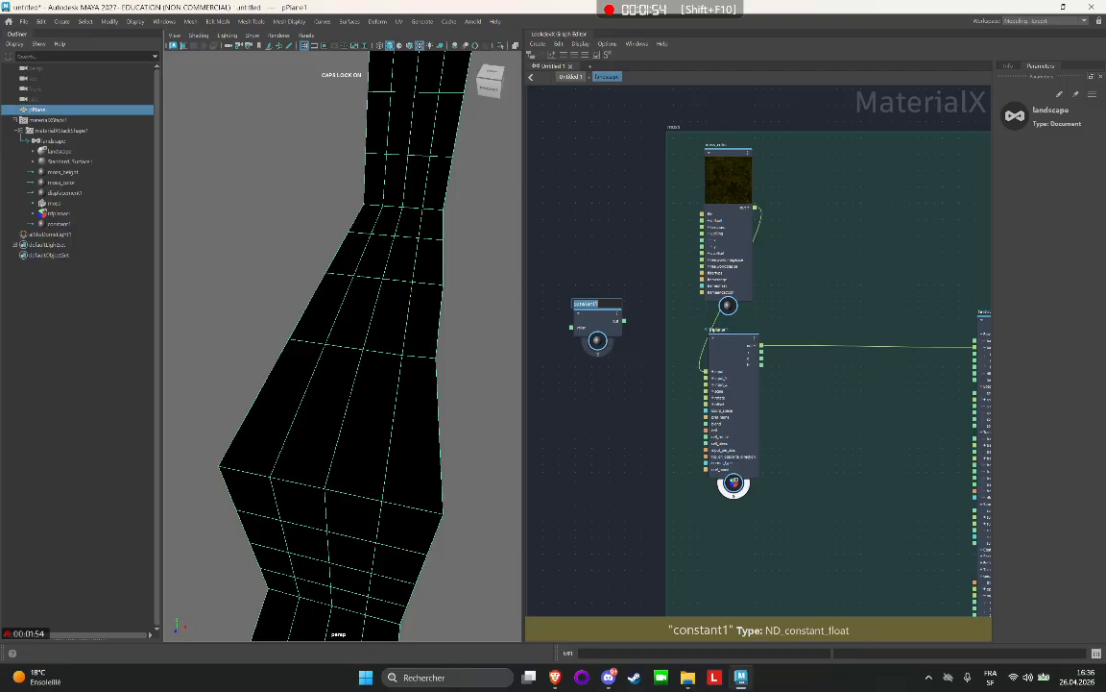
text(SCALE)
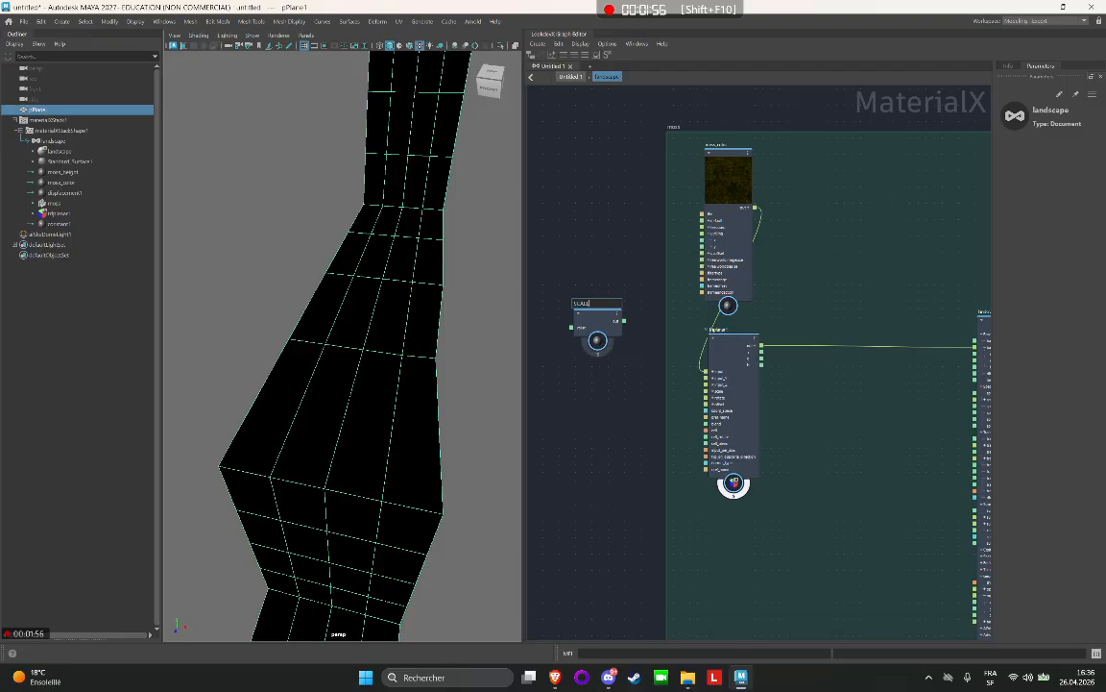
key(Return)
Set the SCALE node's value to 0.1 and connect its output to the scale input of triplanar1.
mouse_move(624, 320)
mouse_down()
mouse_move(662, 379)
mouse_move(619, 333)
mouse_up()
click(597, 316)
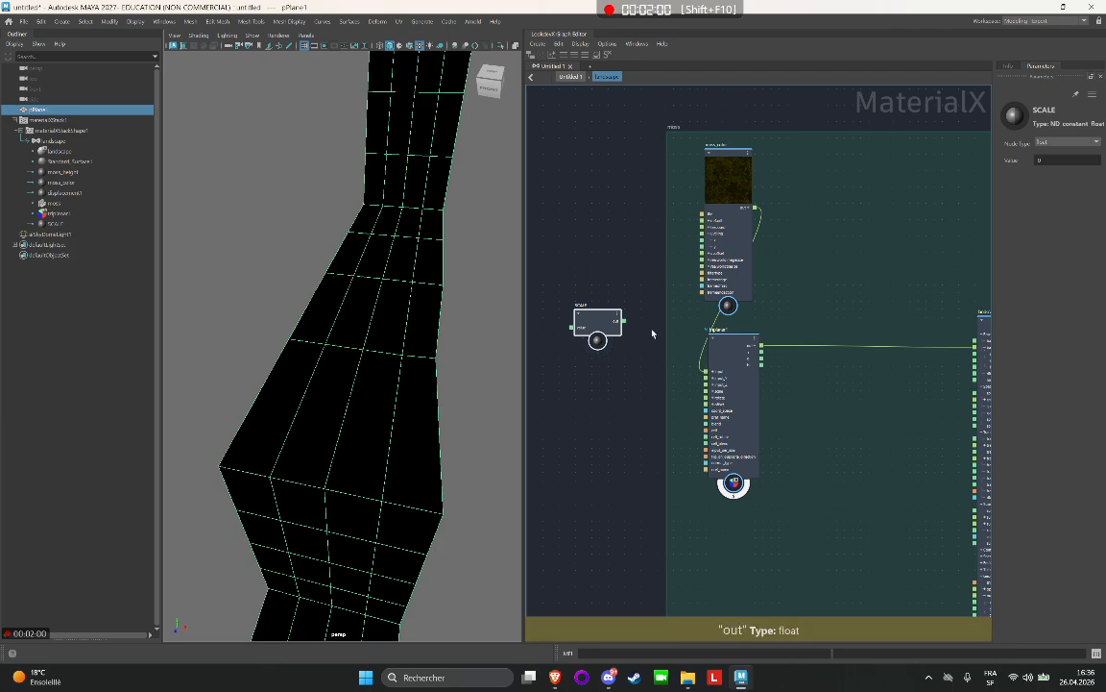
click(1061, 160)
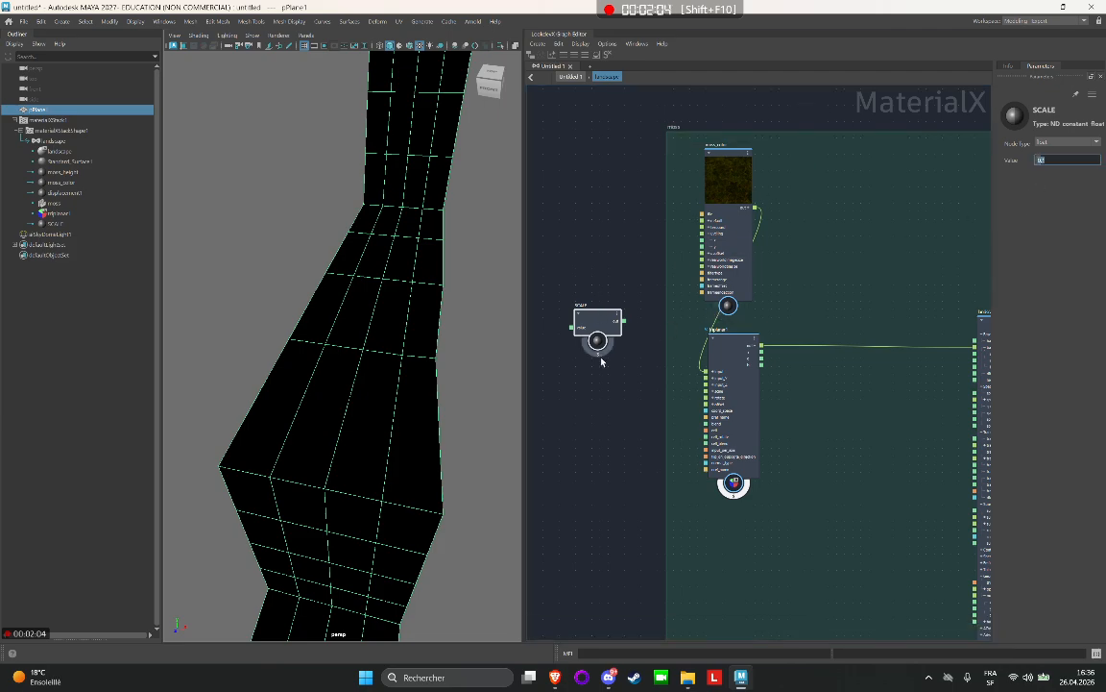
drag(624, 320, 708, 392)
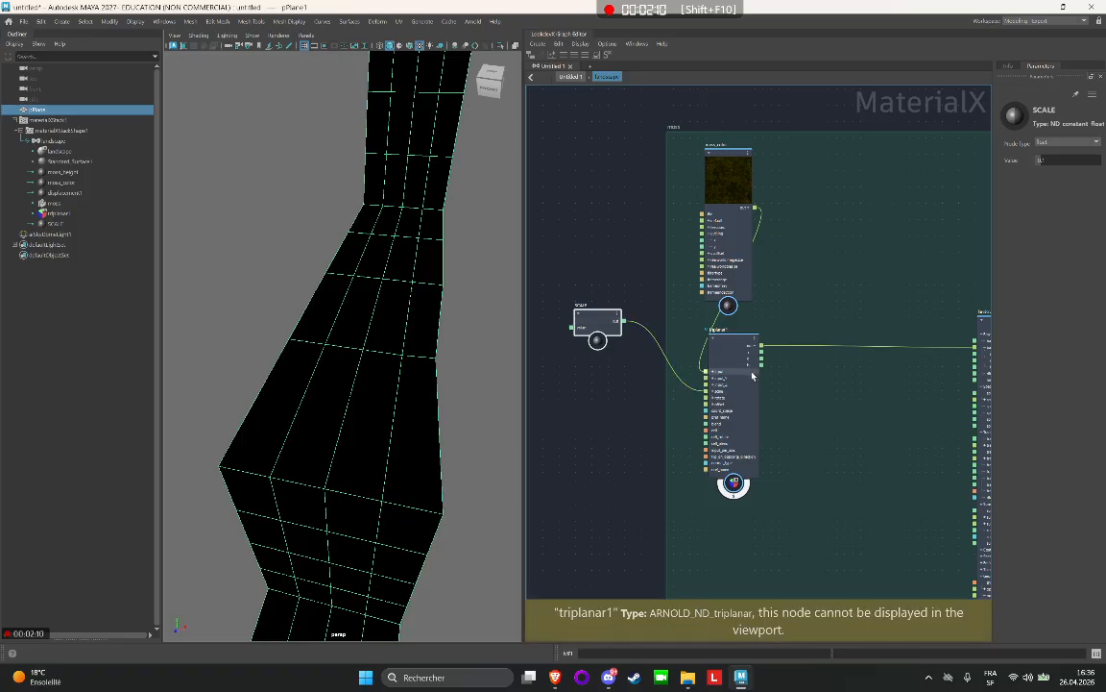
click(752, 375)
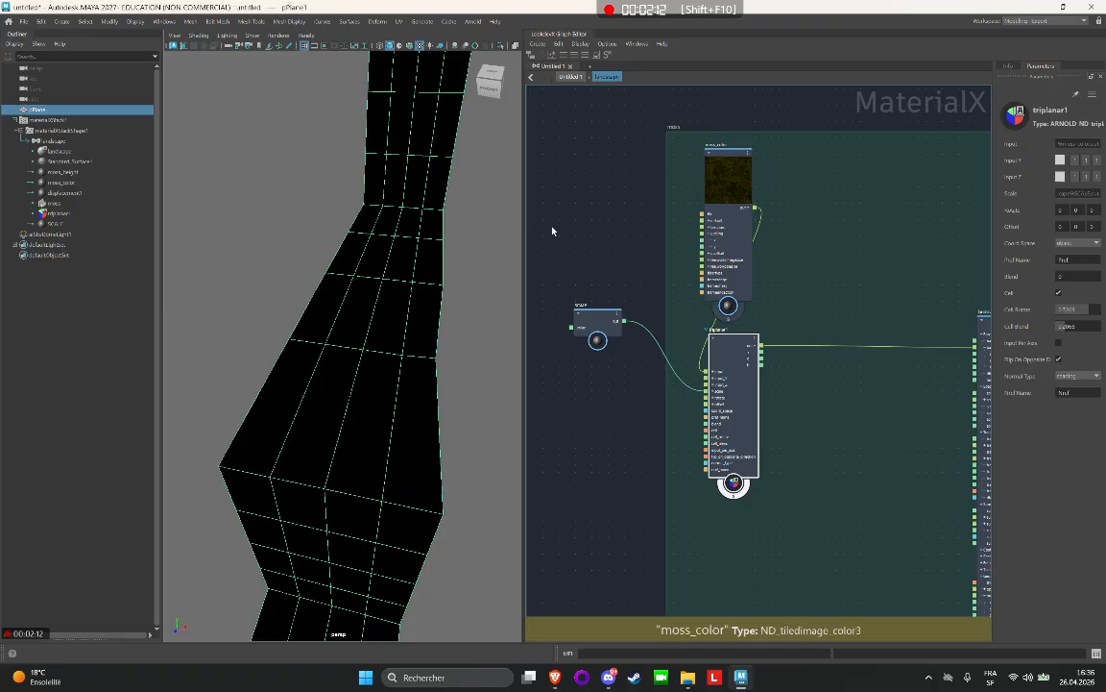
click(592, 326)
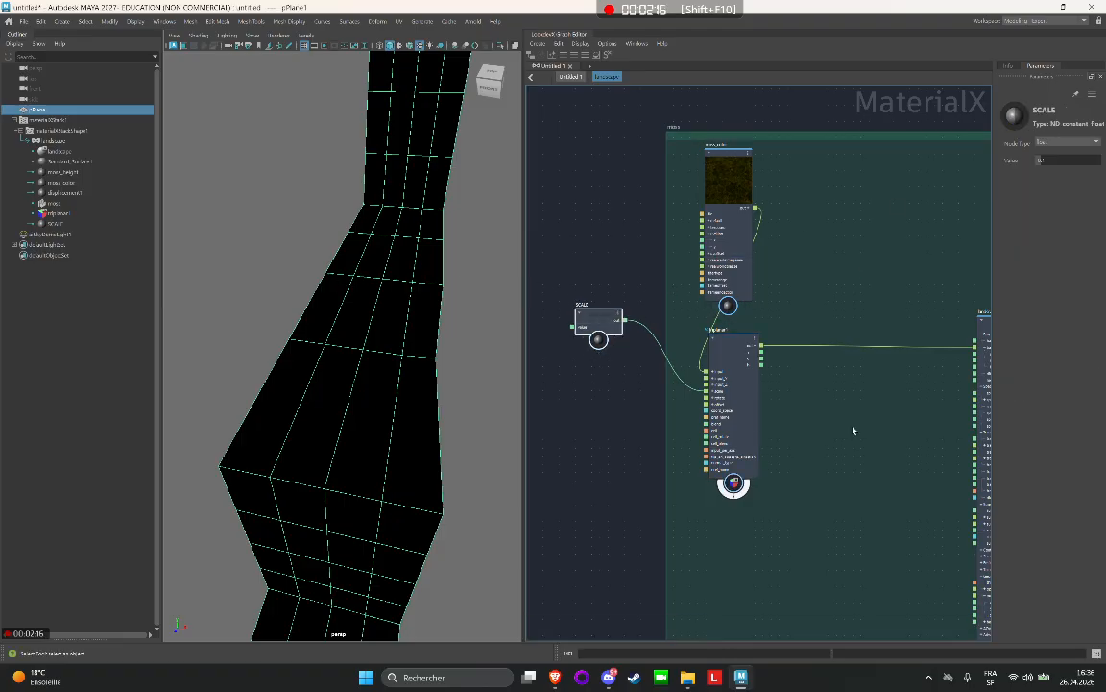
Add another Constant node below SCALE, outside the moss backdrop, and set its type to float.
click(730, 429)
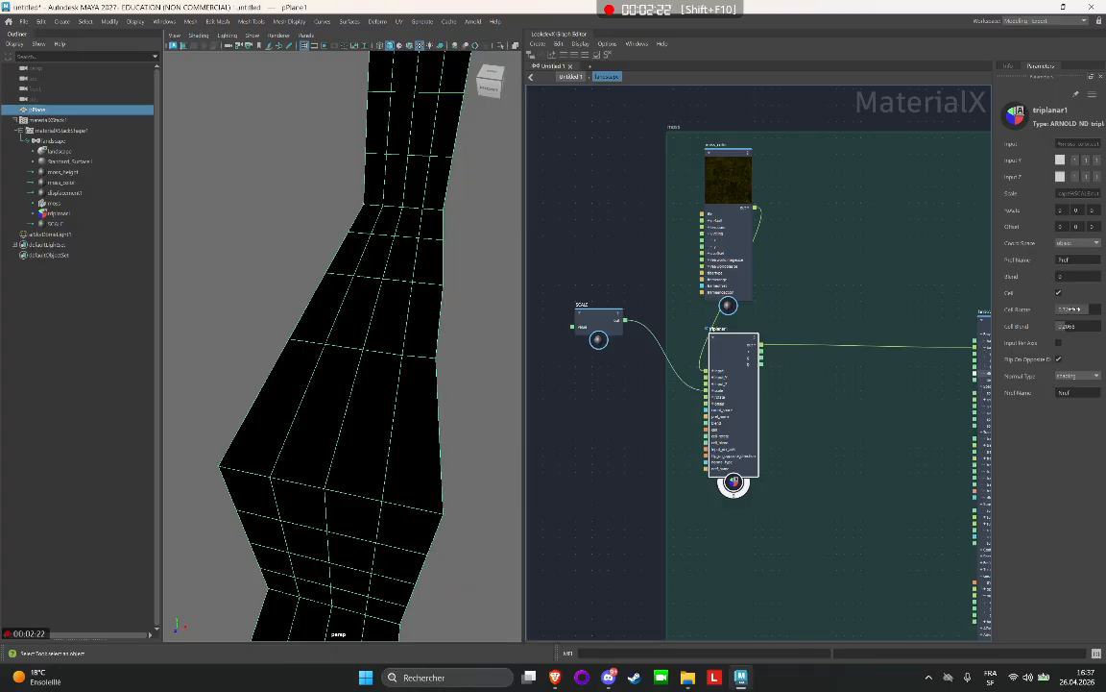
click(1071, 308)
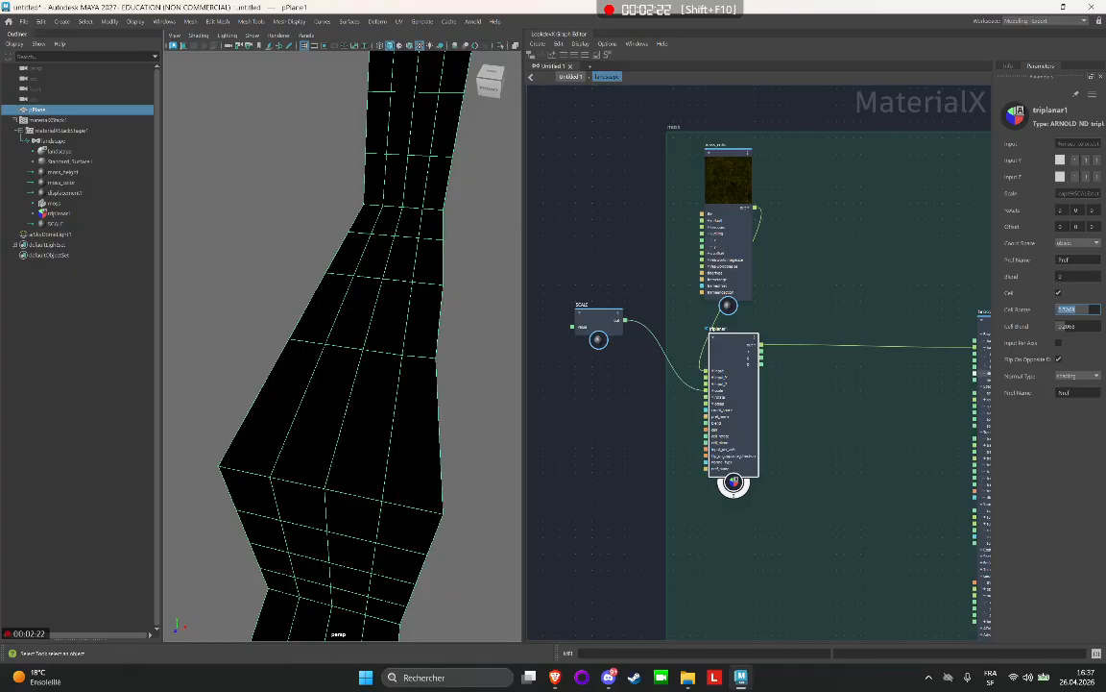
click(617, 408)
key(Tab)
text(co)
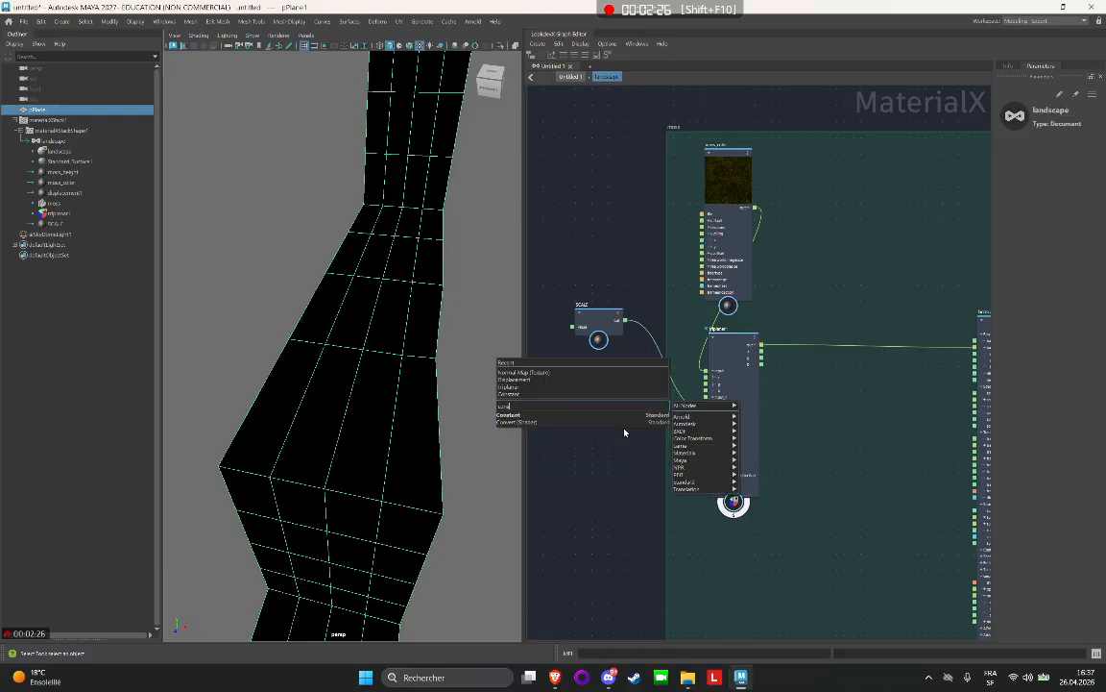
text(ns)
click(543, 417)
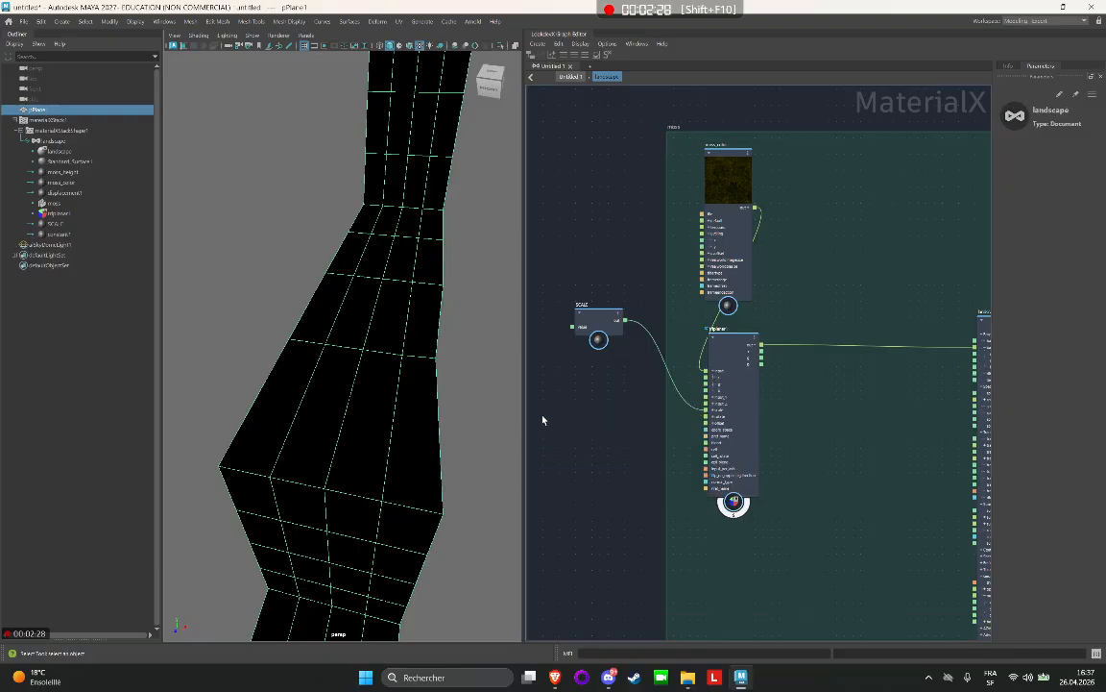
drag(626, 423, 604, 384)
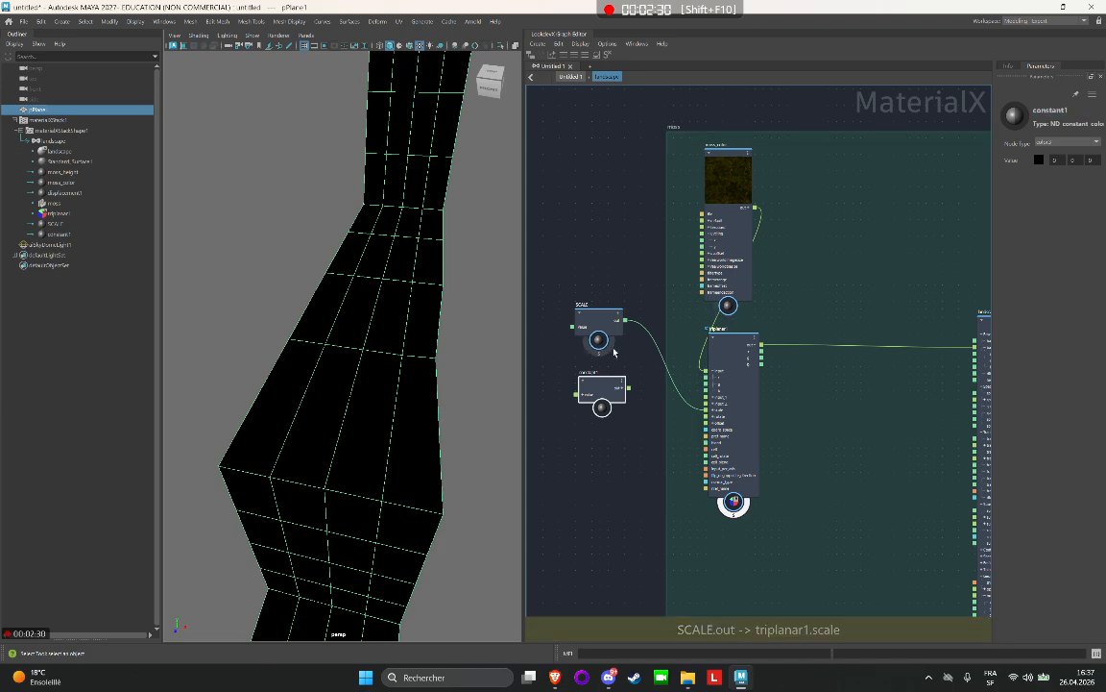
click(1059, 144)
click(1048, 180)
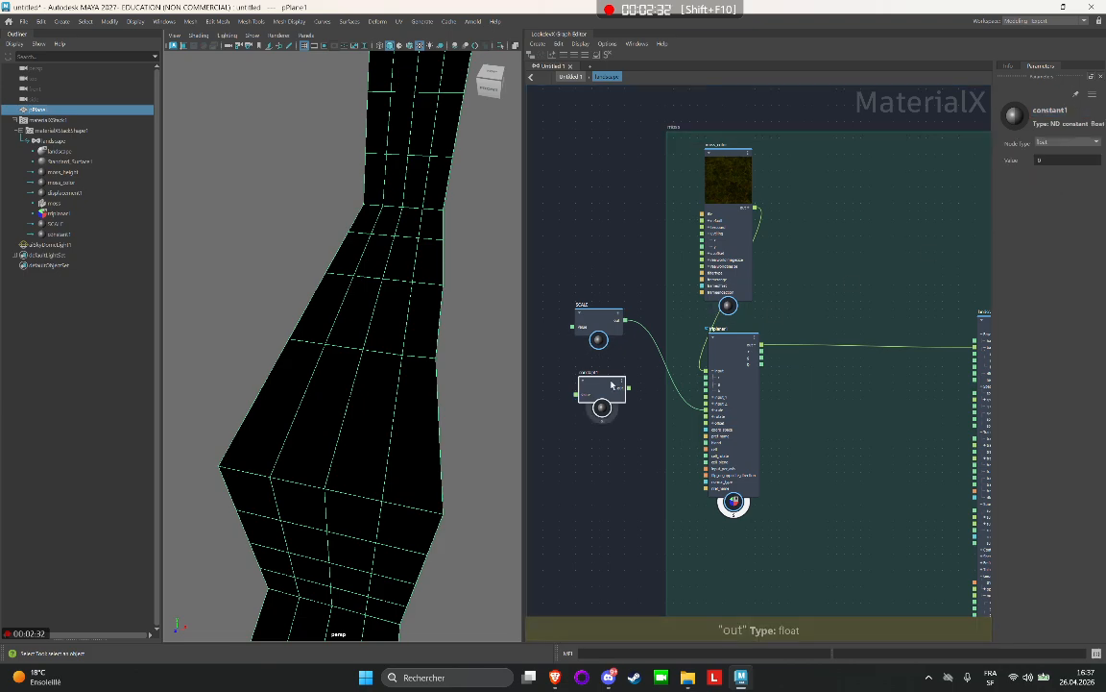
Rename the new constant cell_rotate and connect its output to the cell_rotate input of triplanar1.
double_click(597, 373)
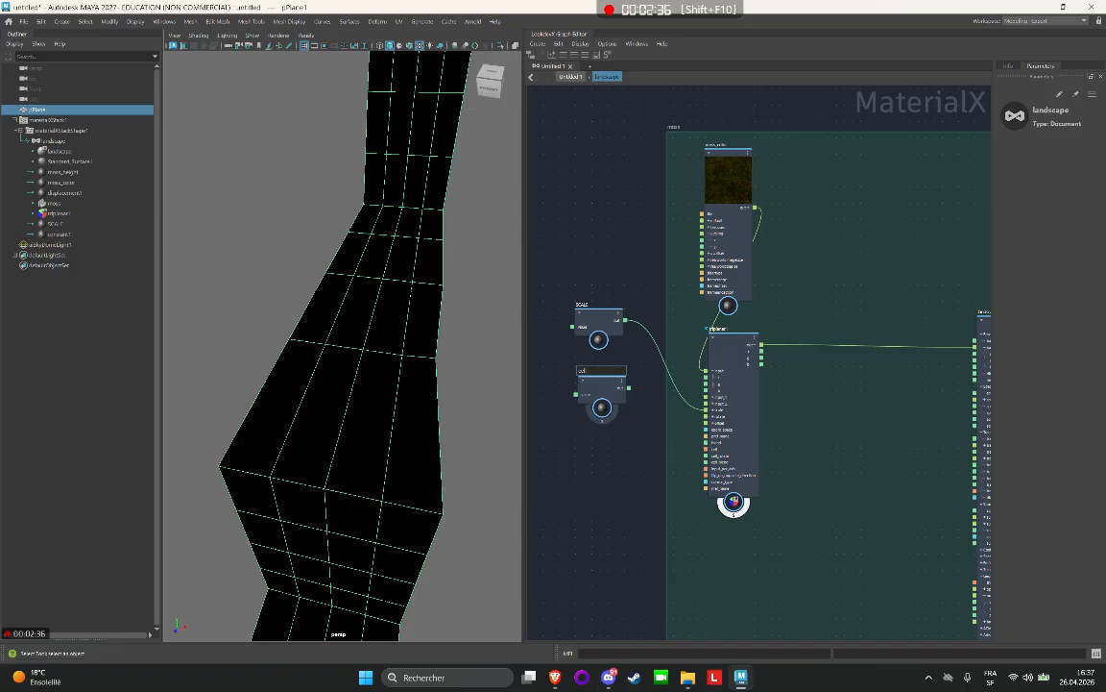
text(cell_rotate)
key(Return)
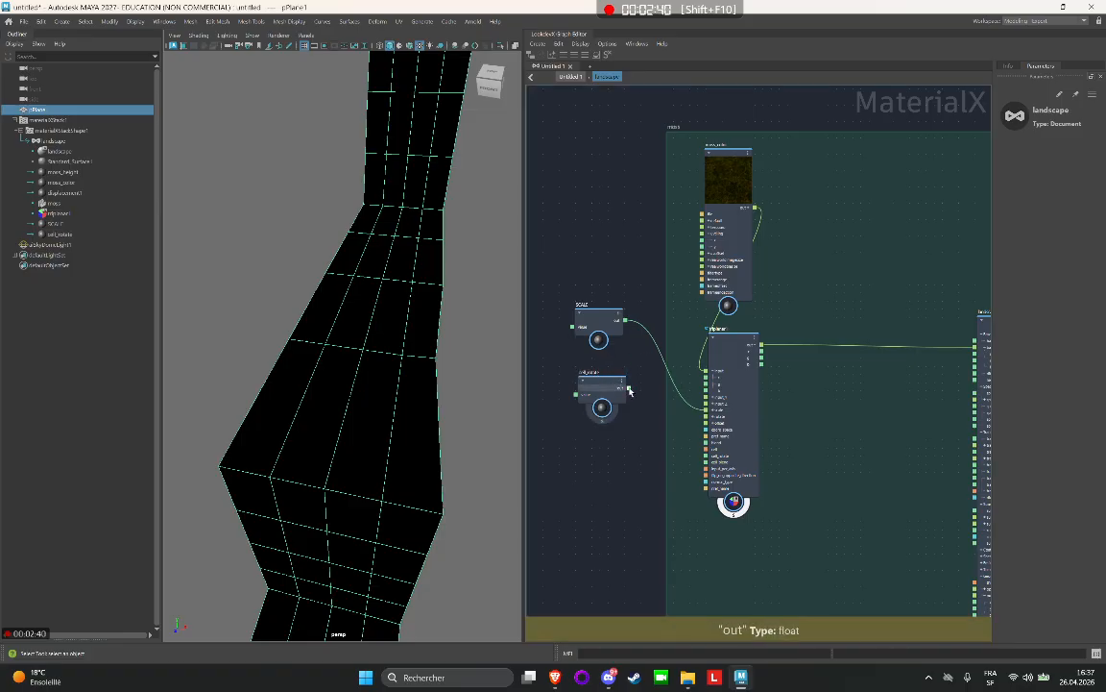
drag(685, 452, 706, 454)
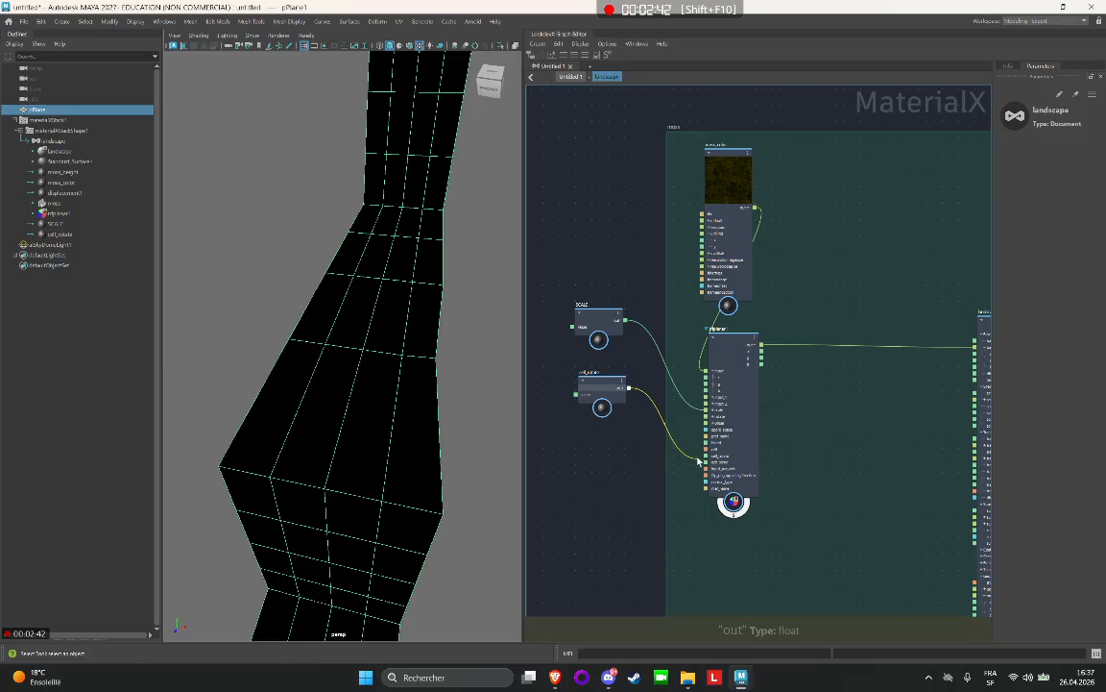
drag(591, 396, 587, 381)
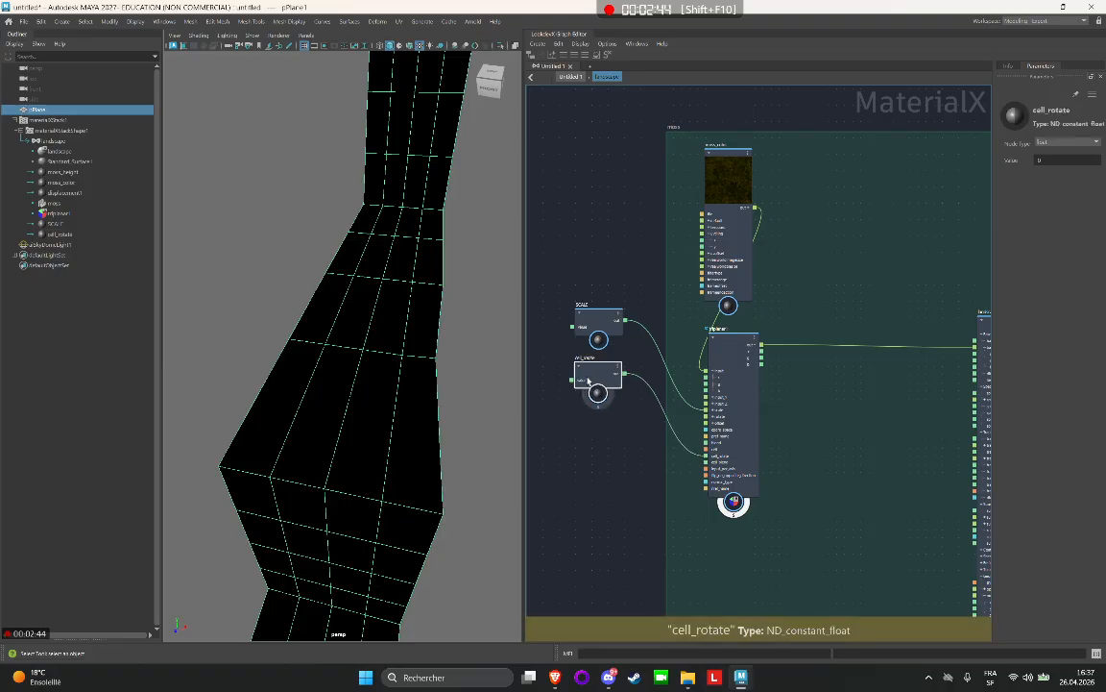
Add a third Constant node below cell_rotate and set its type to float.
click(622, 463)
key(Tab)
text(cel)
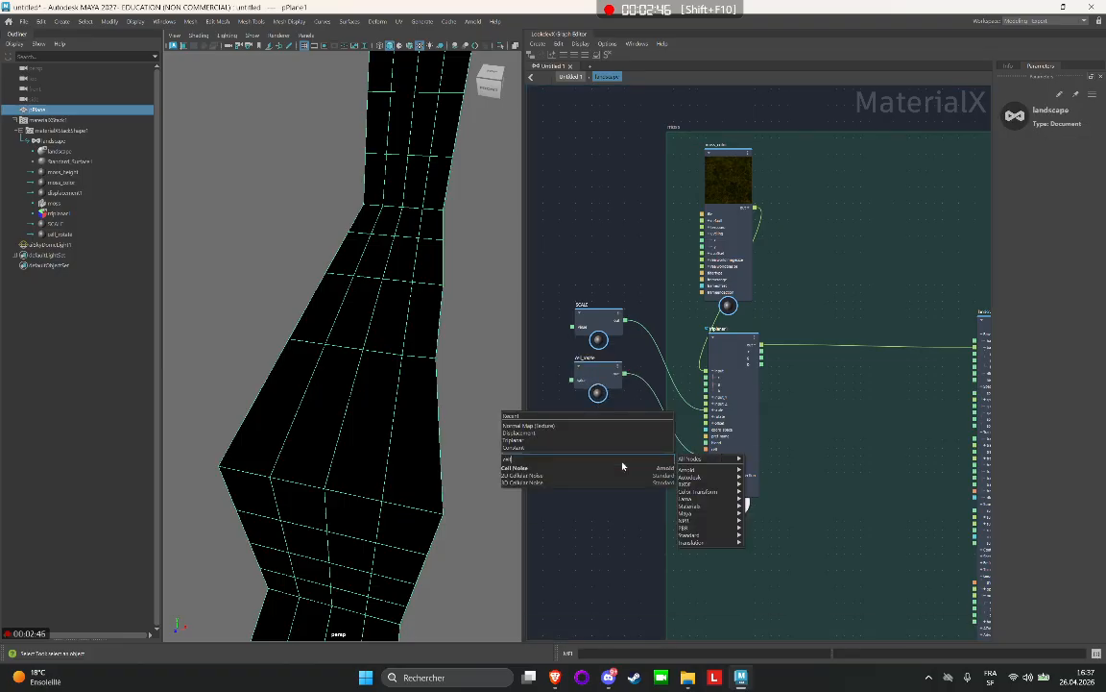
key(BackSpace)
key(BackSpace)
key(BackSpace)
text(cons)
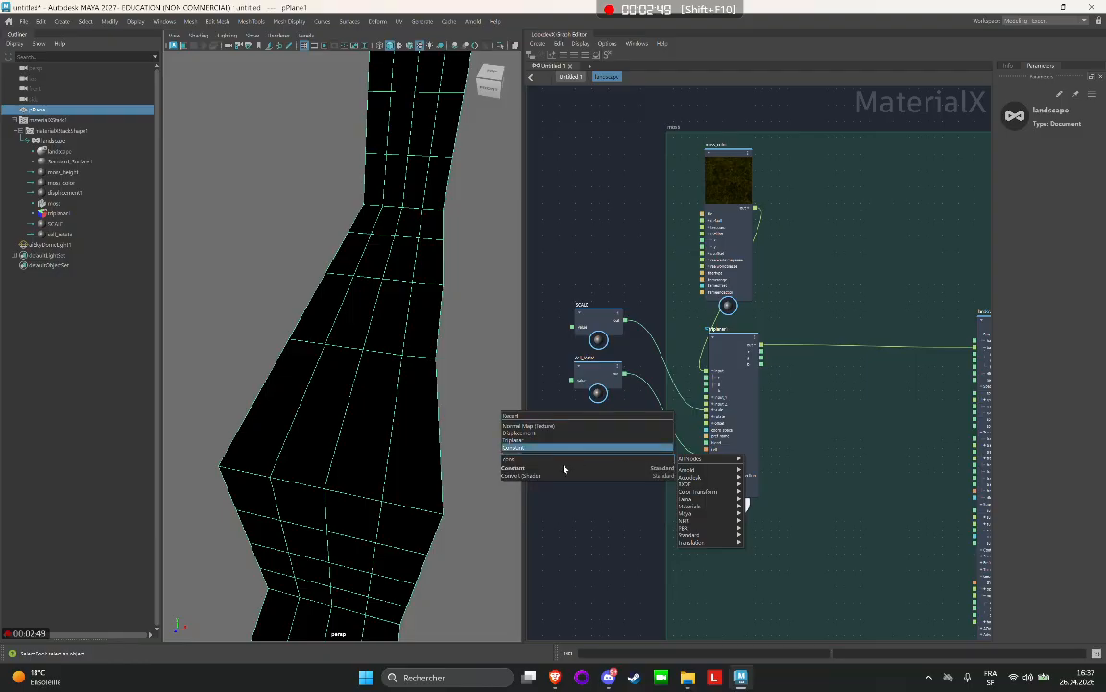
click(623, 467)
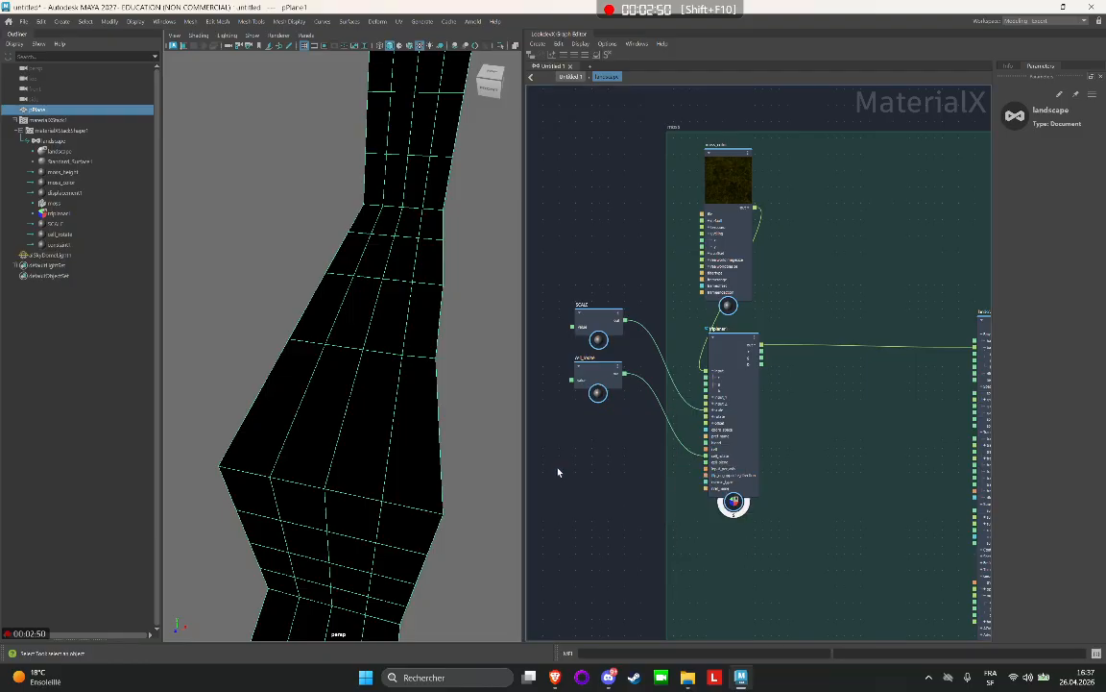
click(1066, 142)
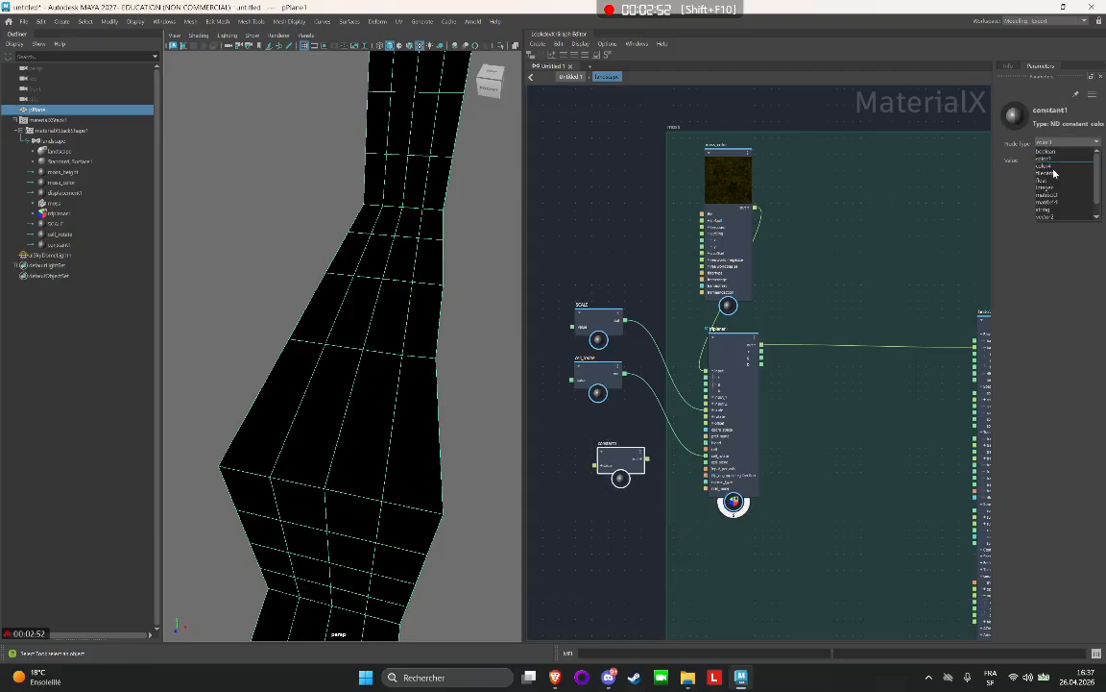
click(1058, 182)
Rename the third constant cell_blend and connect its output to the cell_blend input of triplanar1.
double_click(608, 442)
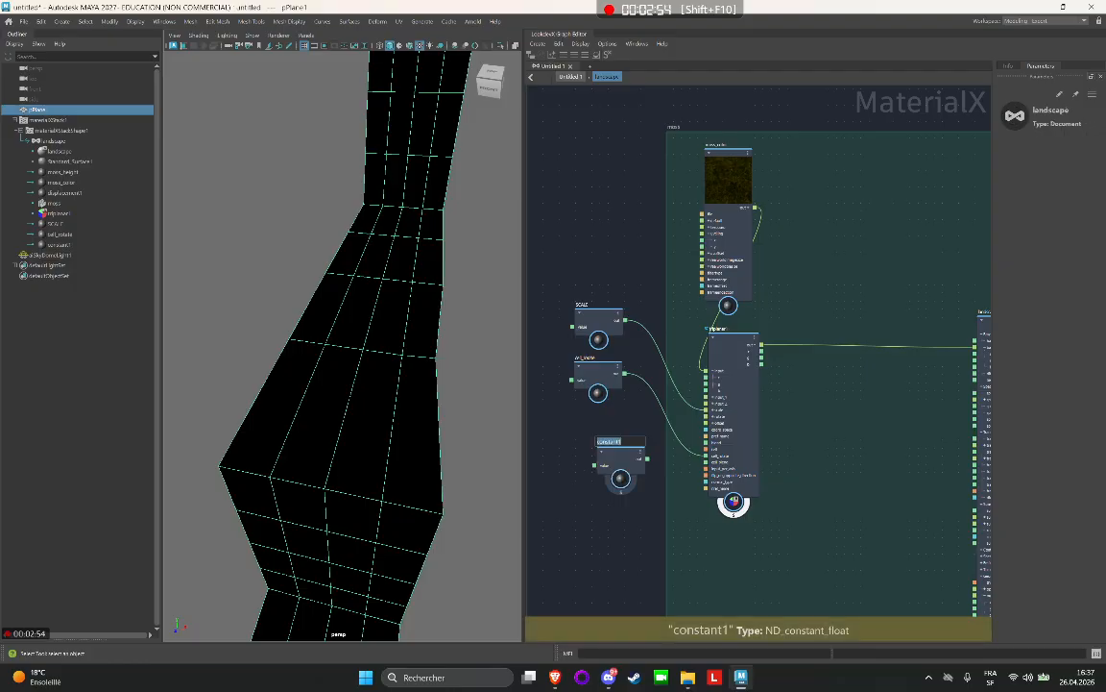
text(col_blend)
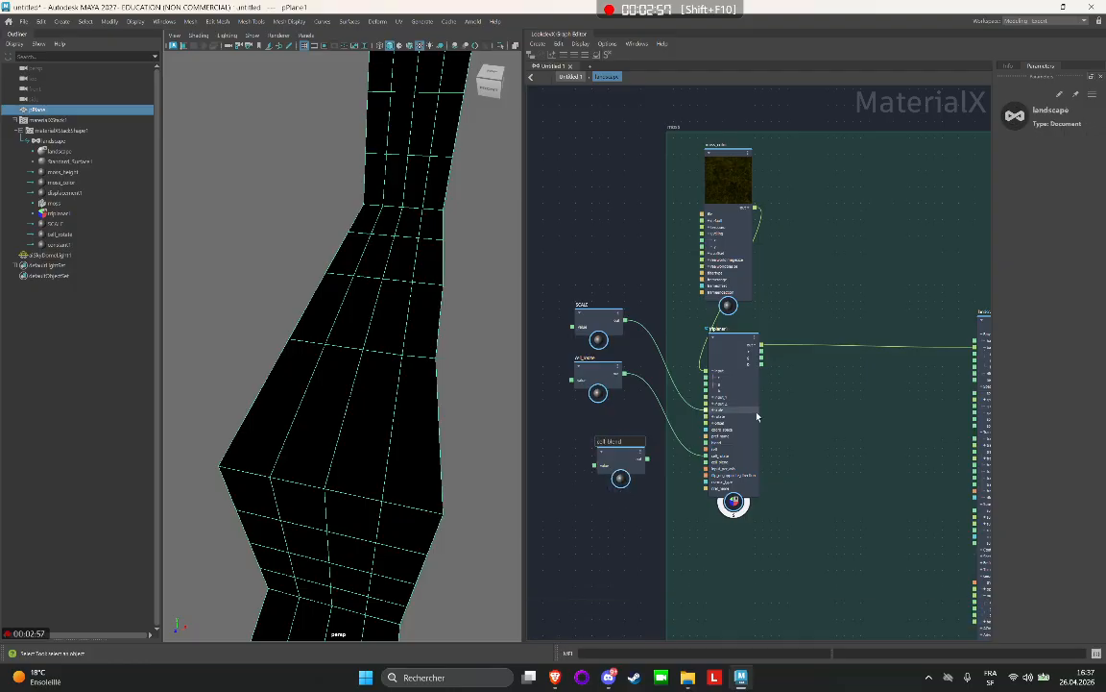
key(Return)
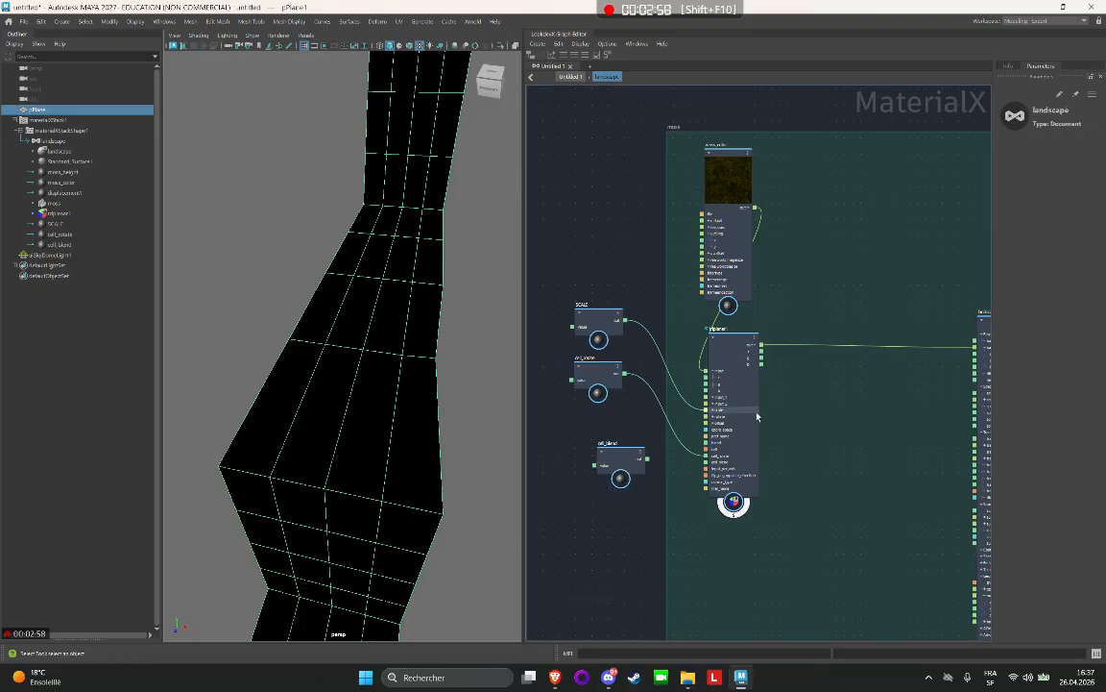
drag(610, 469, 702, 468)
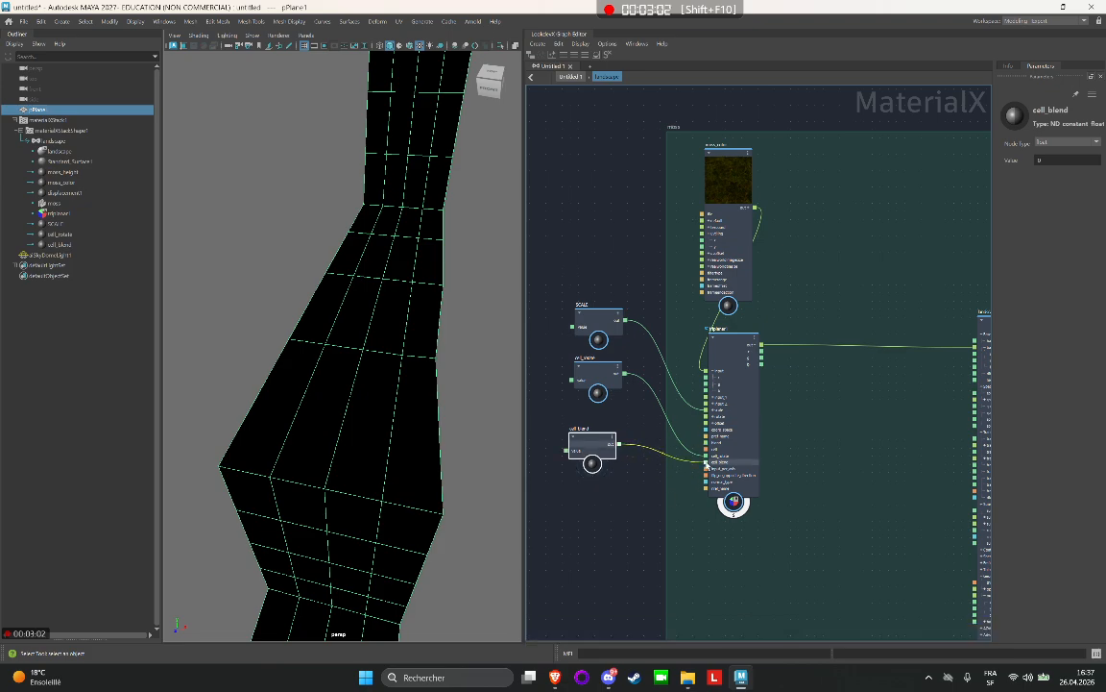
Line up the SCALE and cell_rotate nodes in a column above cell_blend.
drag(596, 386, 590, 394)
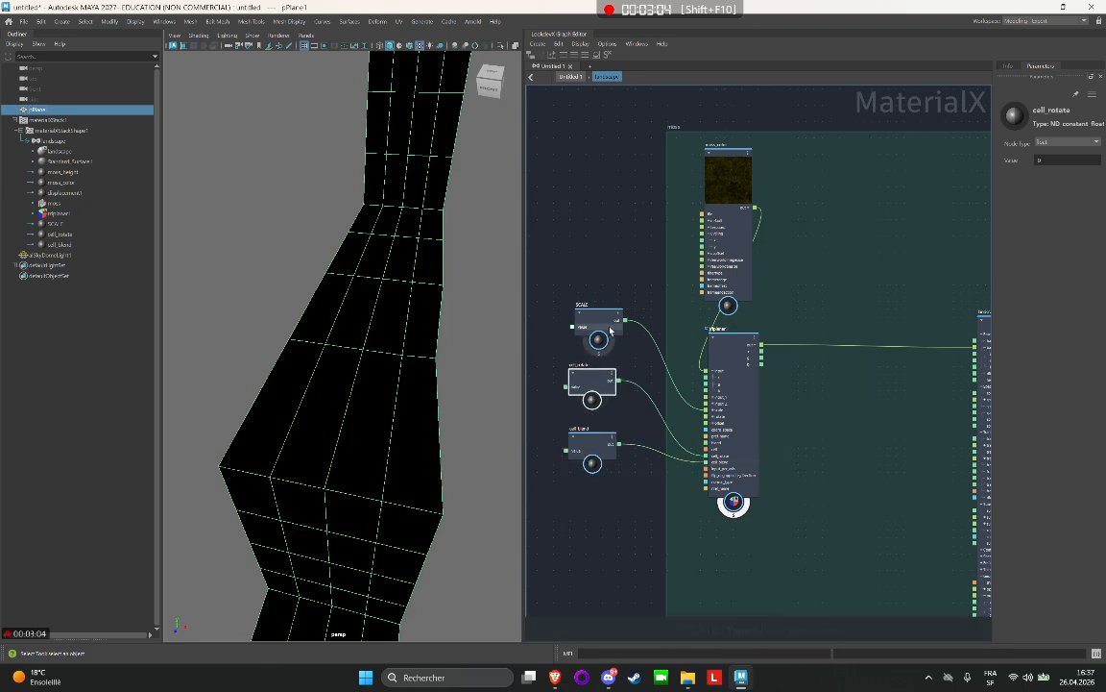
mouse_move(612, 329)
mouse_down()
mouse_move(601, 339)
mouse_move(602, 327)
mouse_up()
drag(598, 387, 597, 390)
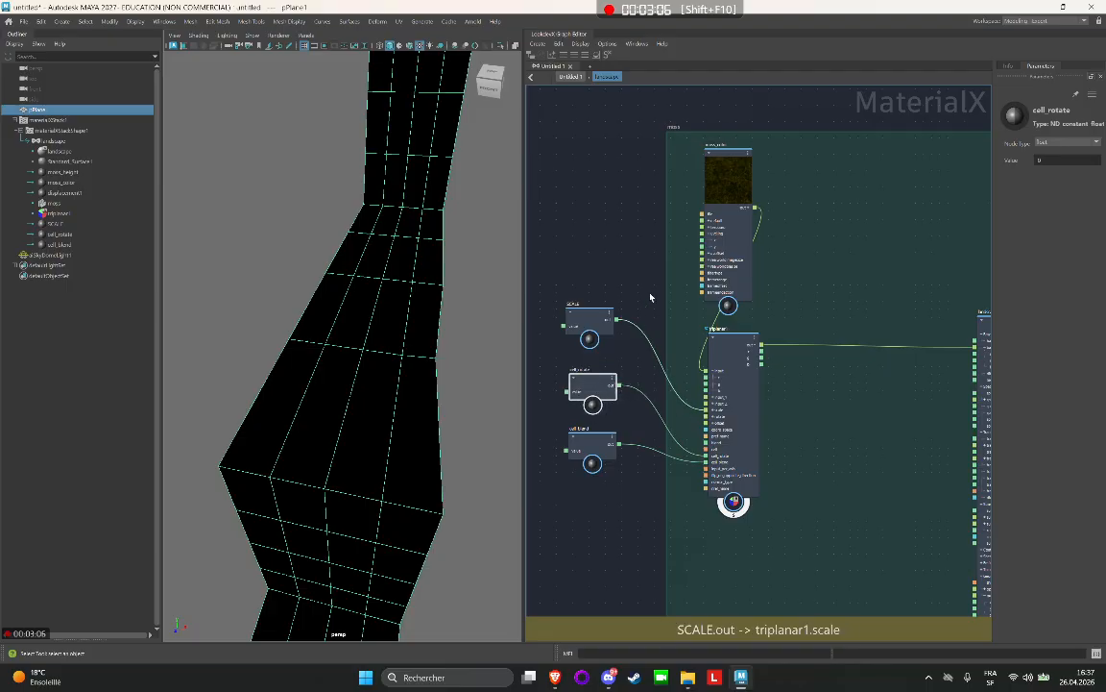
Move the landscape standard surface node out of the moss backdrop, past its right edge.
scroll(557, 223, down, 3)
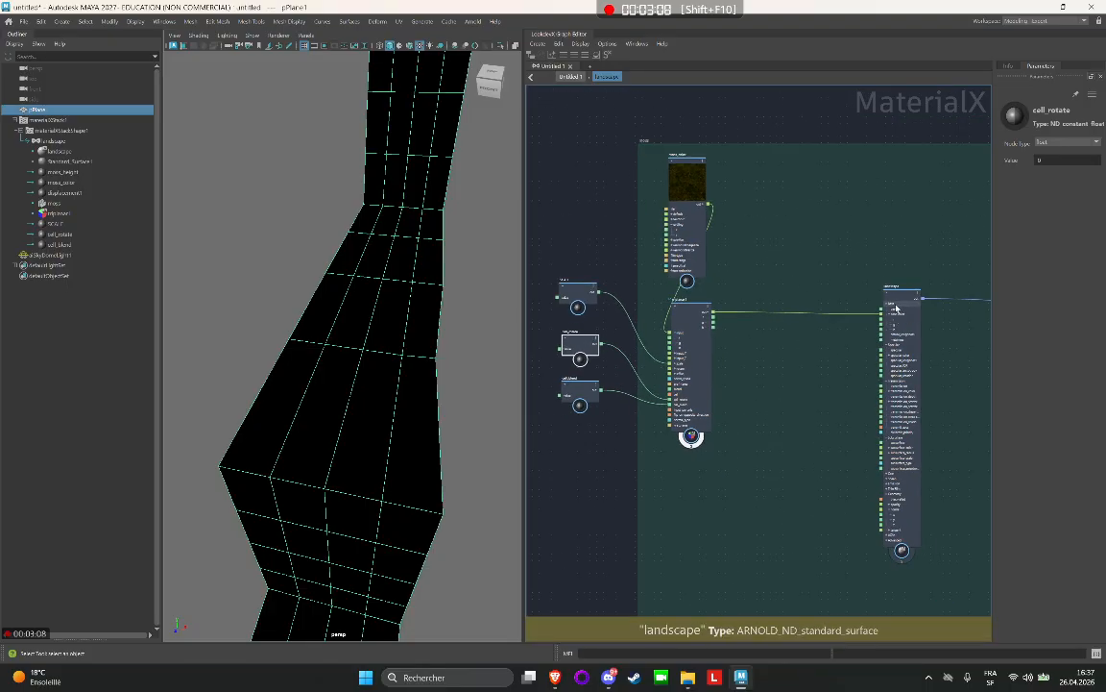
scroll(882, 313, up, 3)
drag(915, 307, 884, 300)
scroll(830, 230, down, 4)
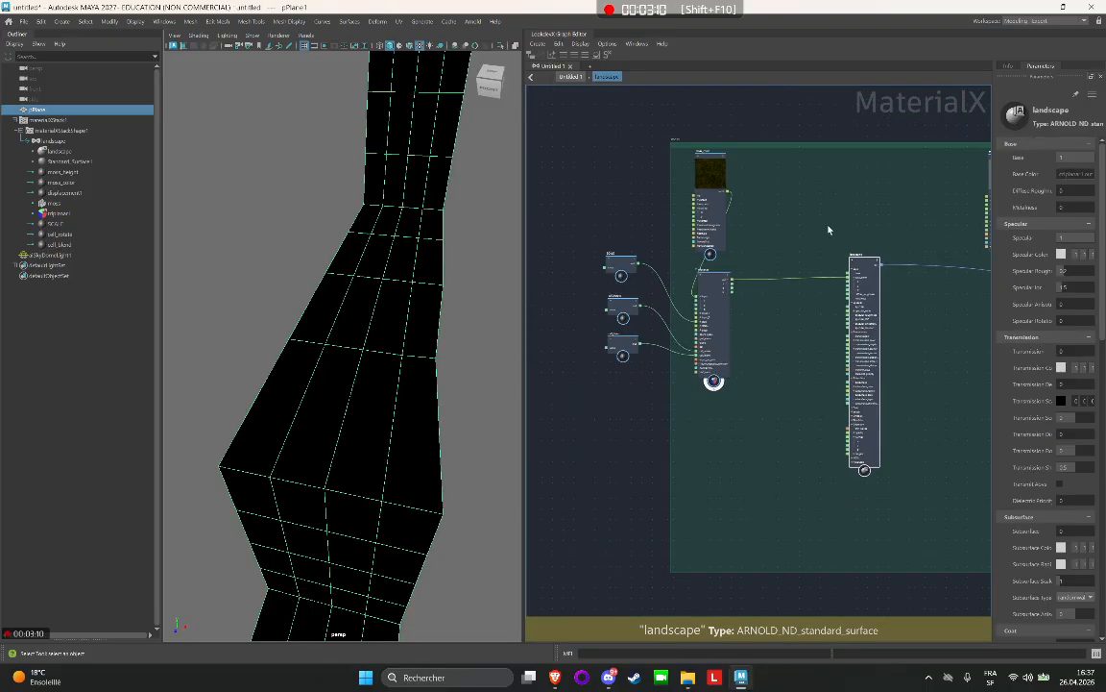
scroll(740, 124, down, 3)
scroll(674, 205, up, 4)
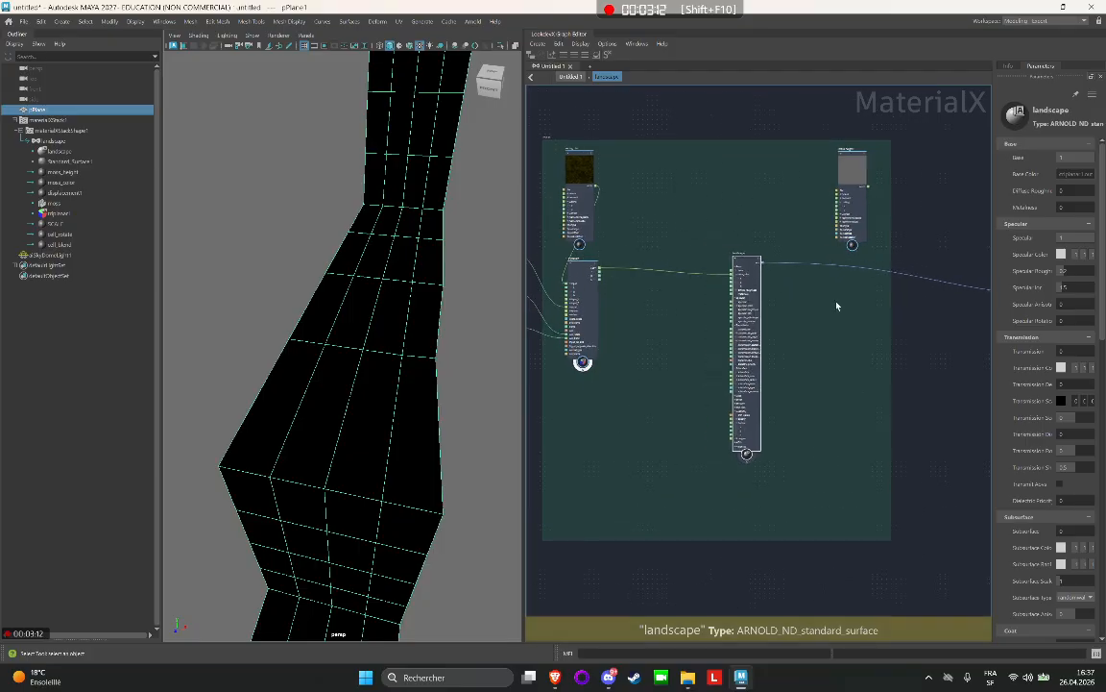
drag(746, 272, 993, 294)
Shift the moss_height node closer to the right edge of the moss backdrop.
alt+middle_drag(664, 151, 759, 153)
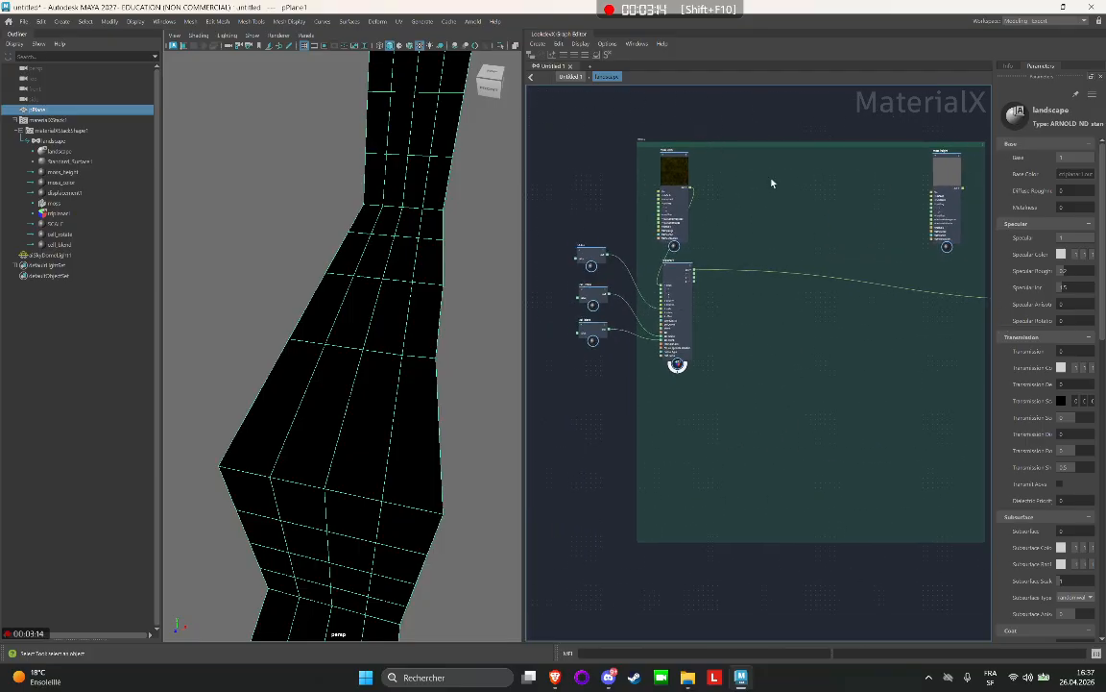
drag(580, 245, 596, 369)
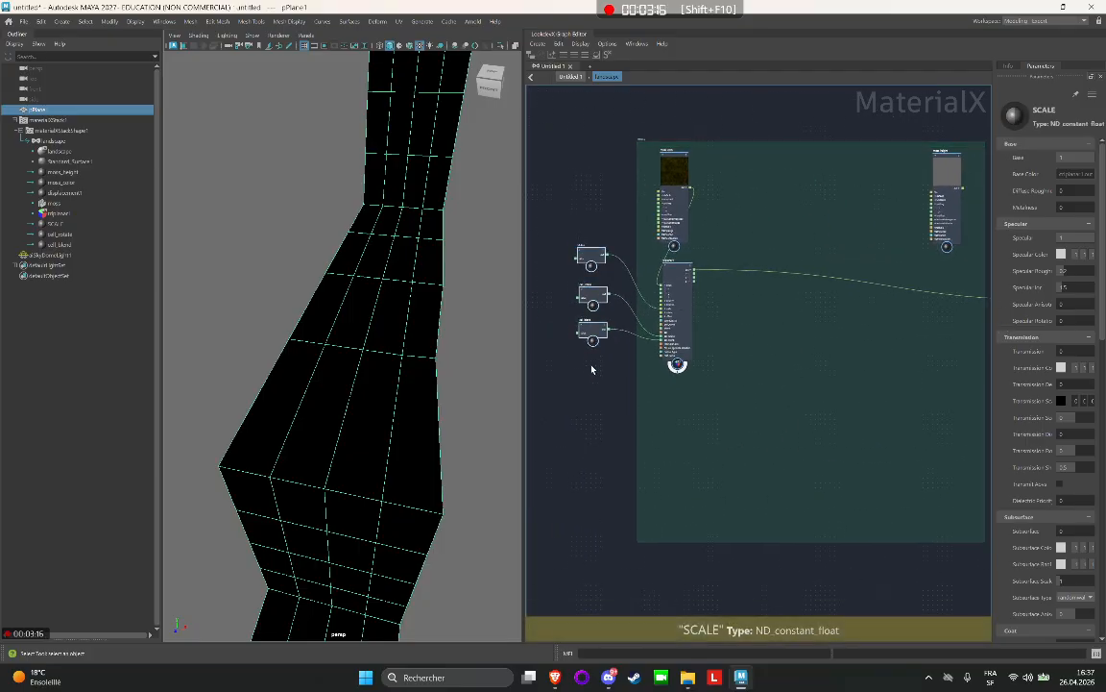
mouse_move(941, 183)
mouse_down()
mouse_move(900, 179)
mouse_move(960, 180)
mouse_up()
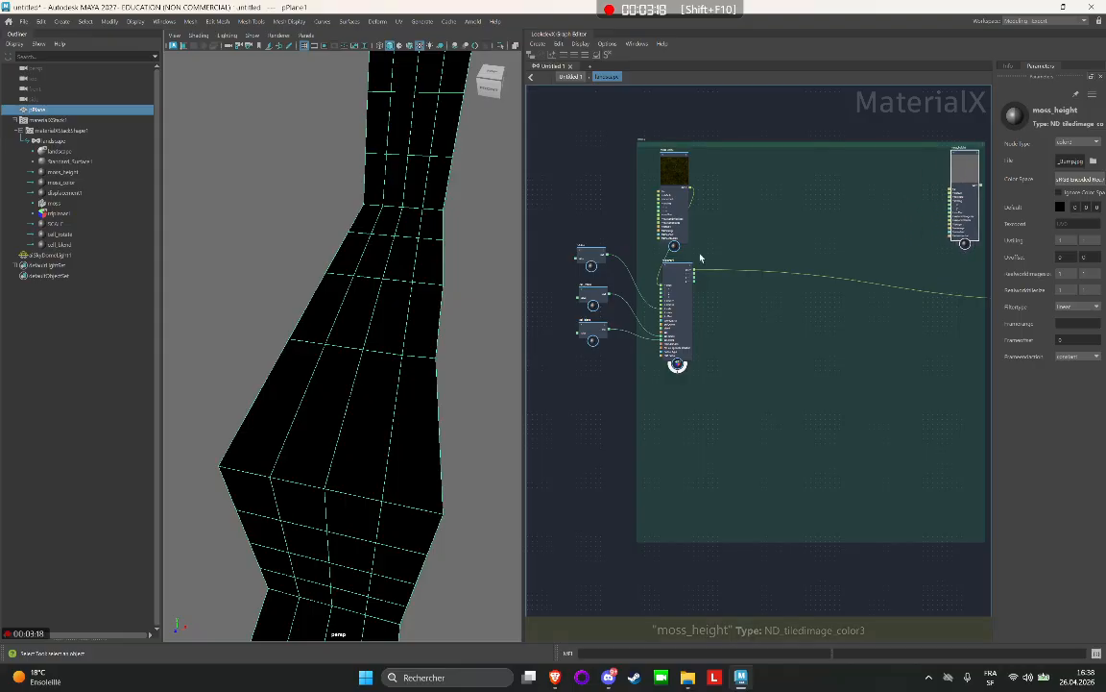
Duplicate triplanar1 together with its three constant nodes and move the copies outside the moss backdrop, below the original constants.
click(681, 274)
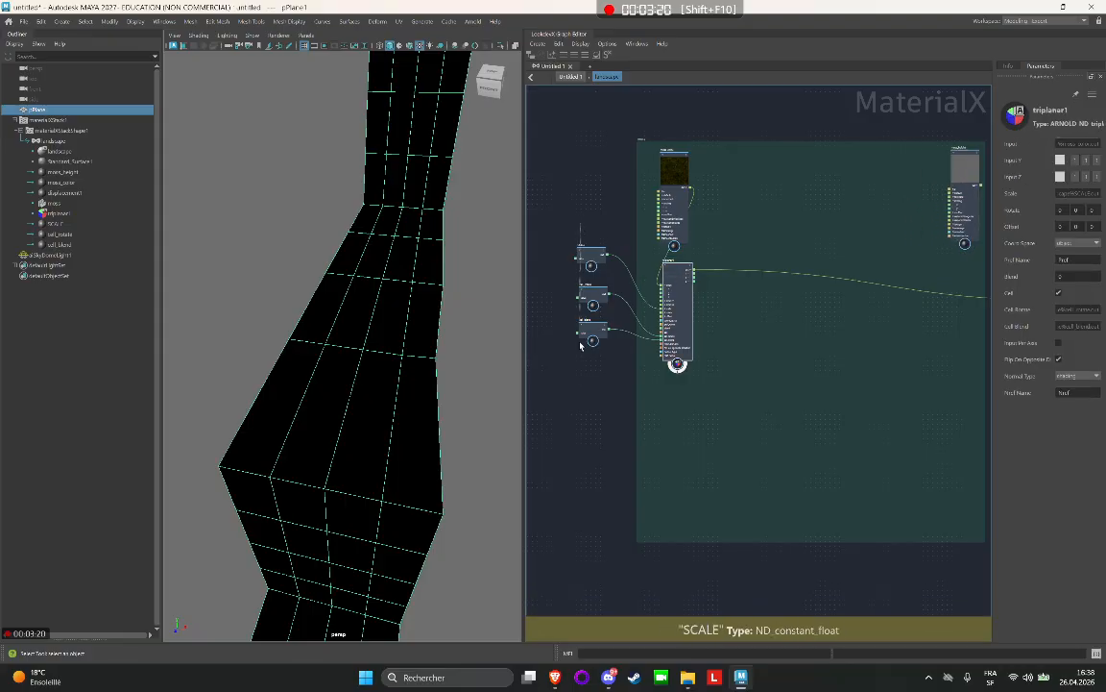
key(ctrl+d)
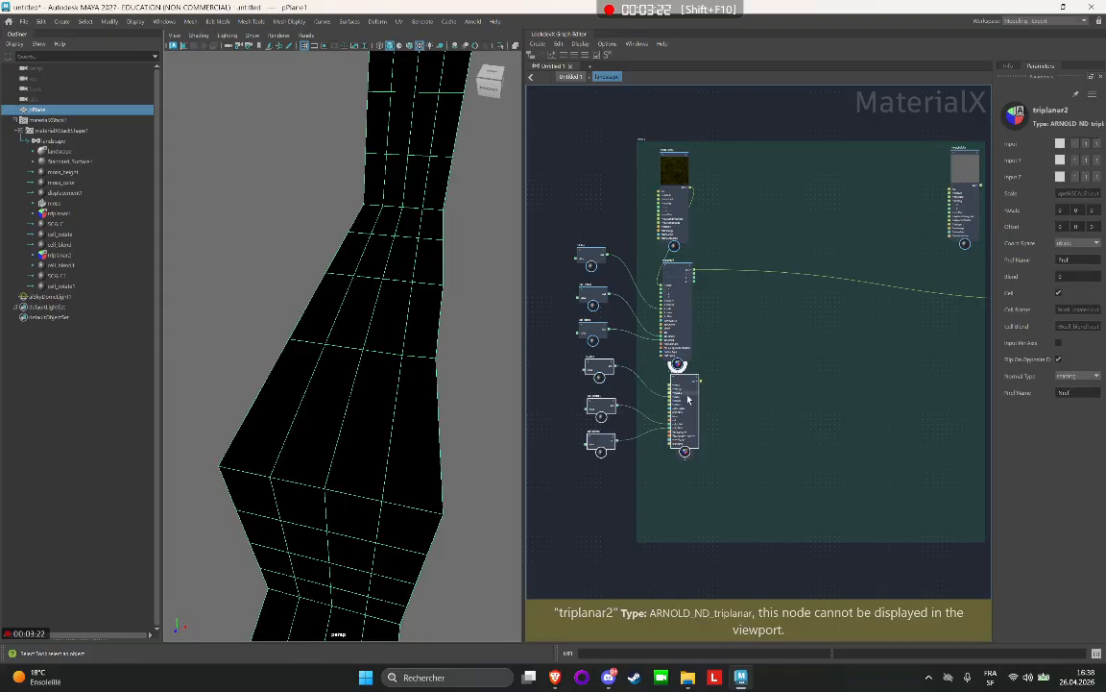
drag(620, 426, 586, 449)
drag(640, 493, 636, 480)
click(609, 387)
drag(638, 406, 602, 396)
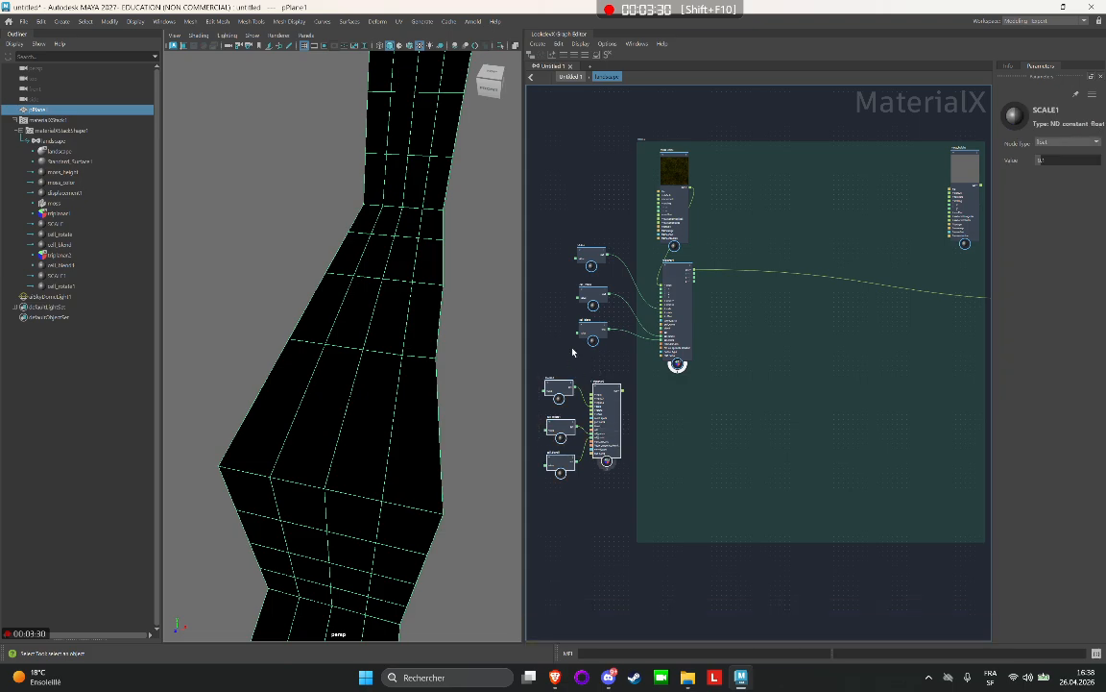
drag(693, 266, 699, 286)
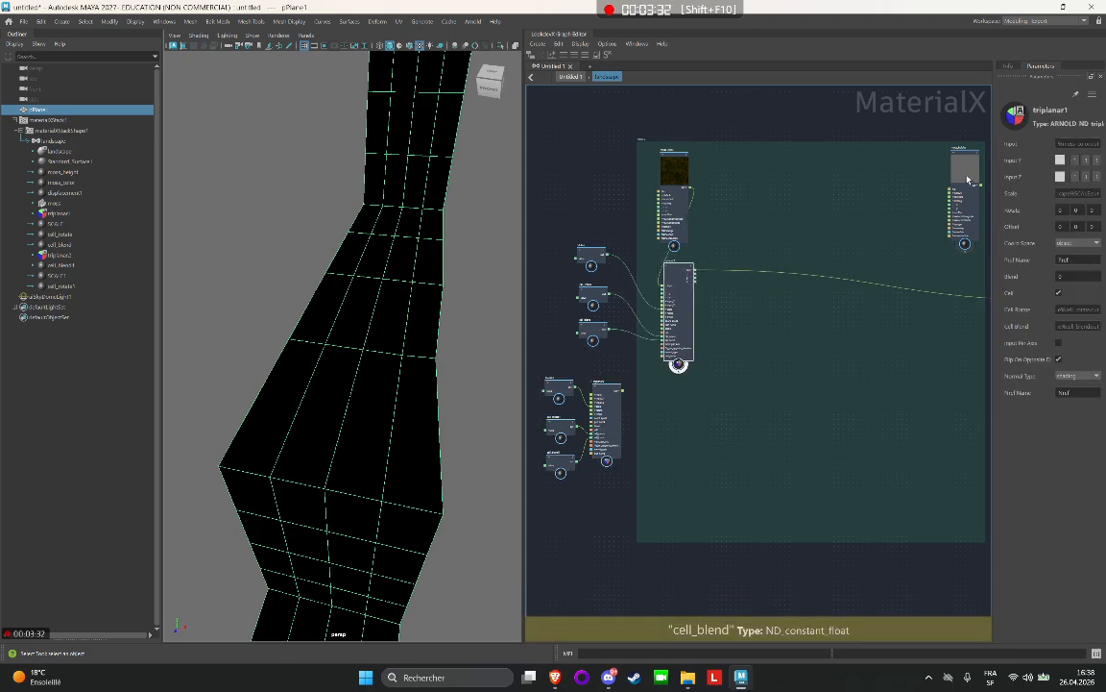
Delete the duplicated triplanar node and its three duplicated constants.
click(580, 422)
drag(541, 373, 600, 492)
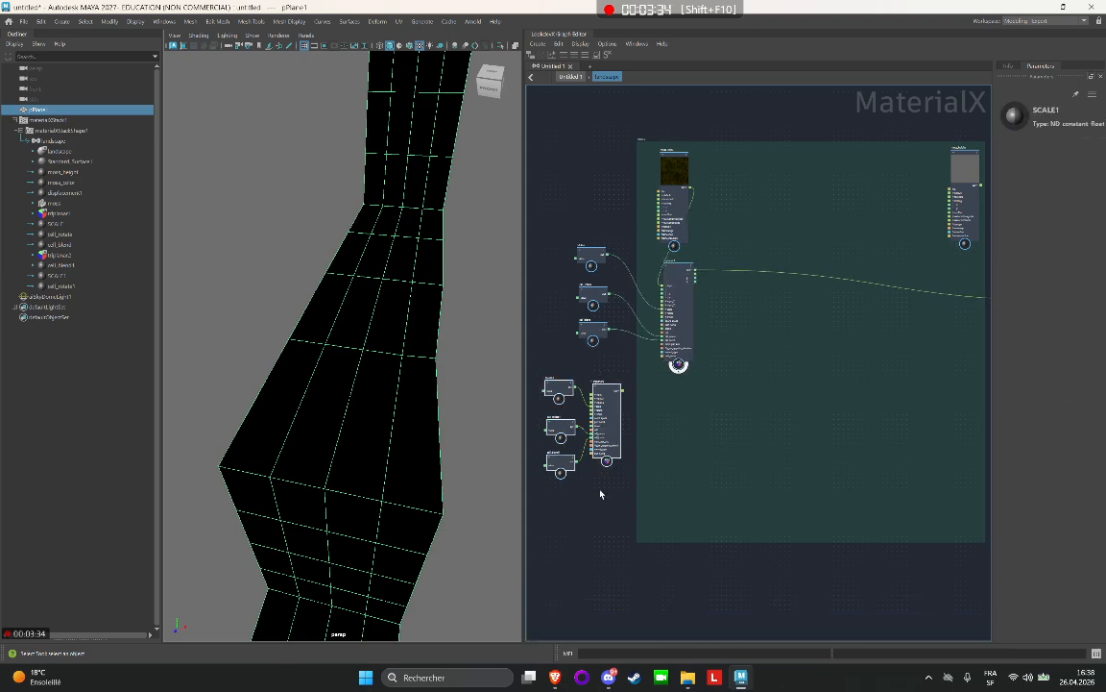
key(Delete)
Duplicate triplanar1 without its connections, move the copy aside and delete it.
click(680, 291)
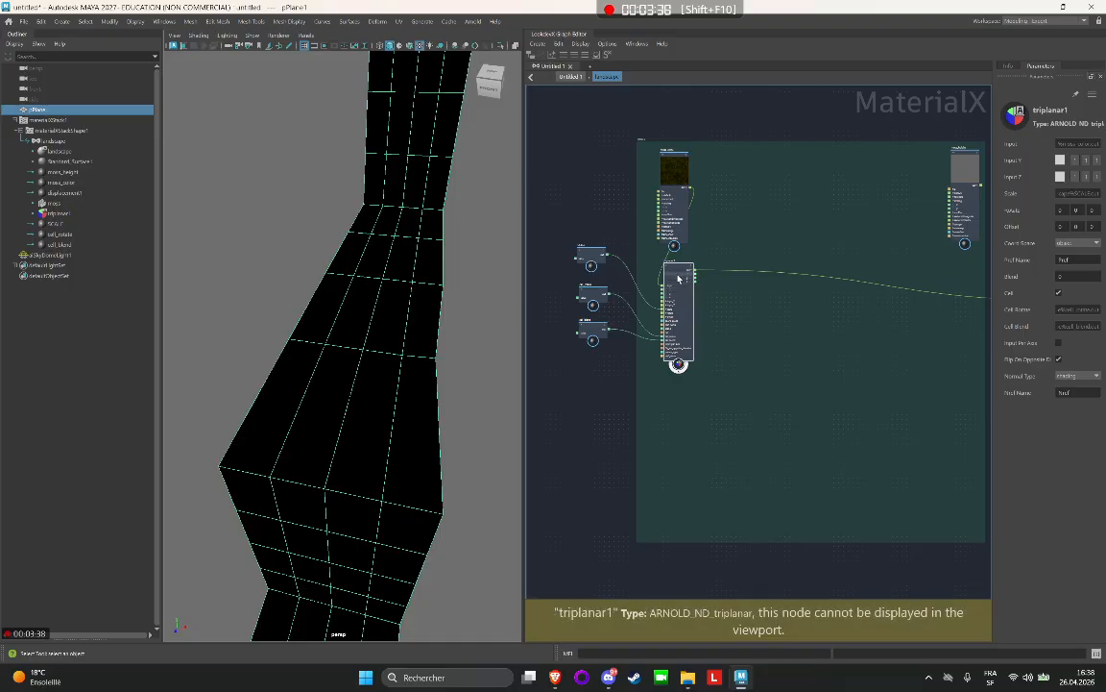
scroll(671, 273, up, 5)
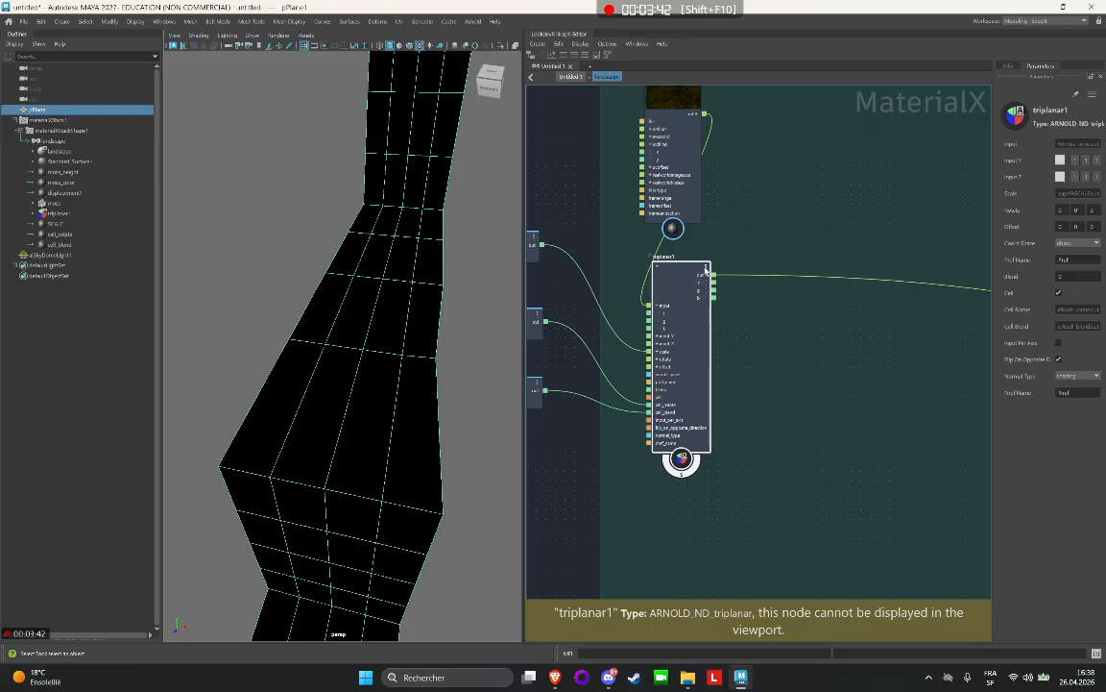
right_click(706, 272)
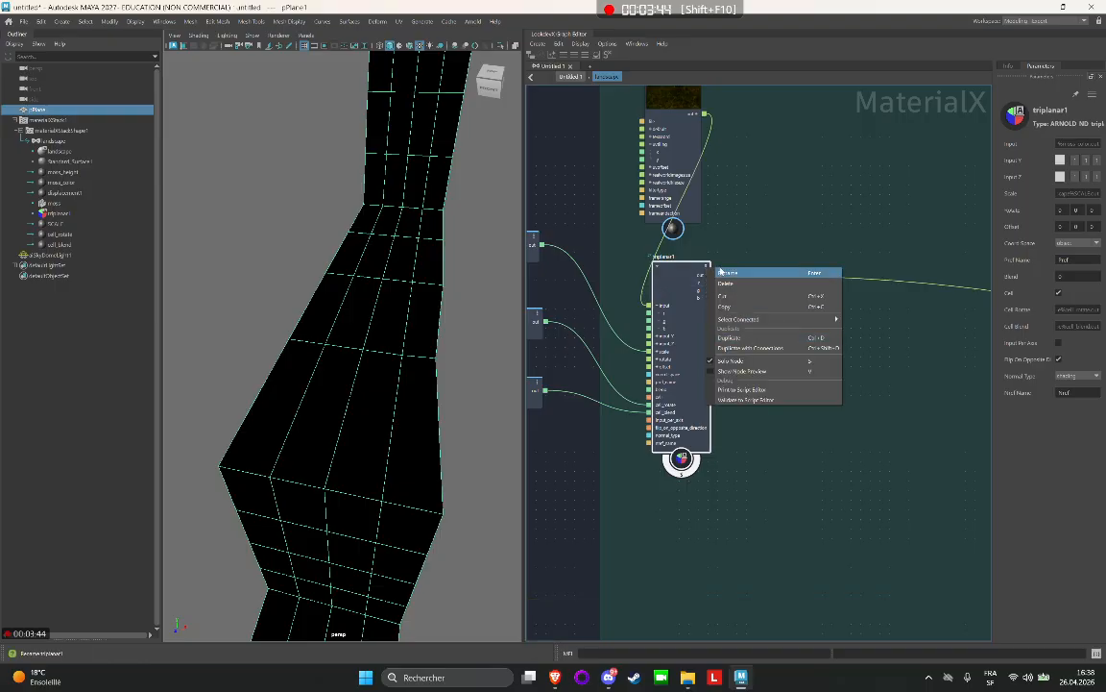
click(706, 268)
right_click(706, 268)
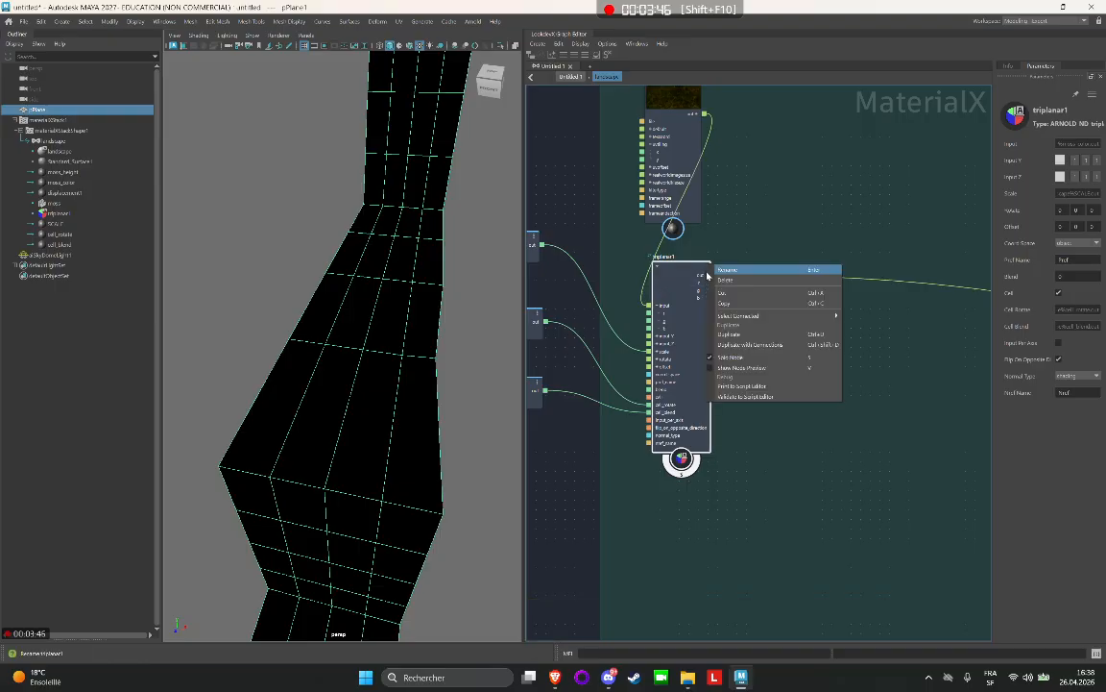
click(706, 268)
right_click(706, 268)
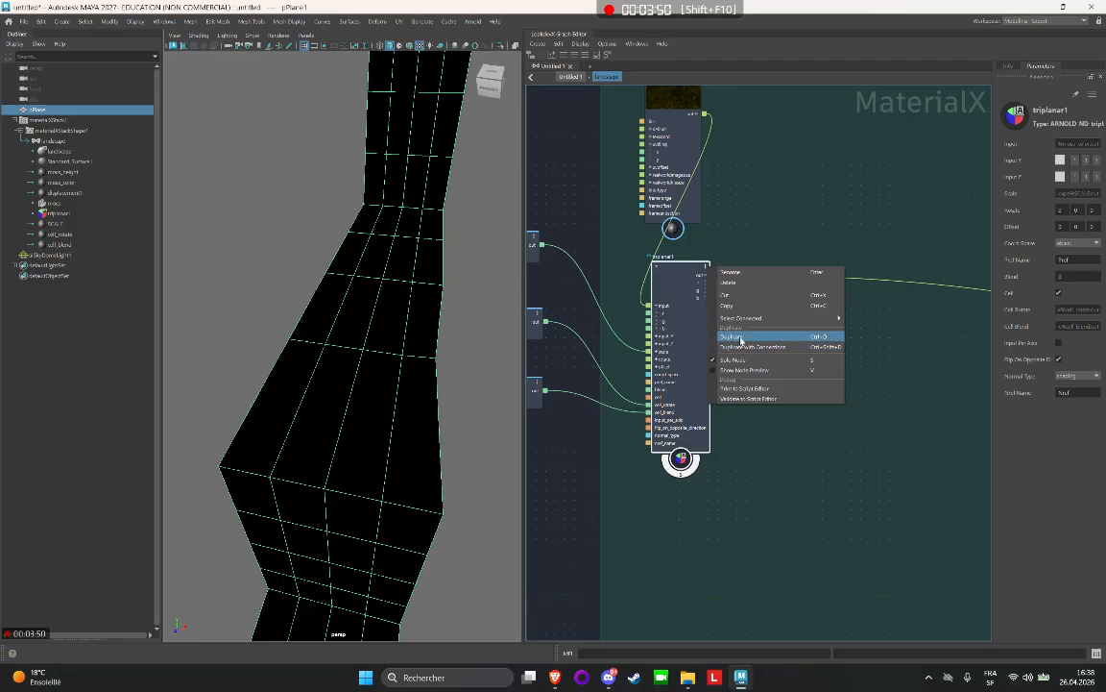
click(662, 273)
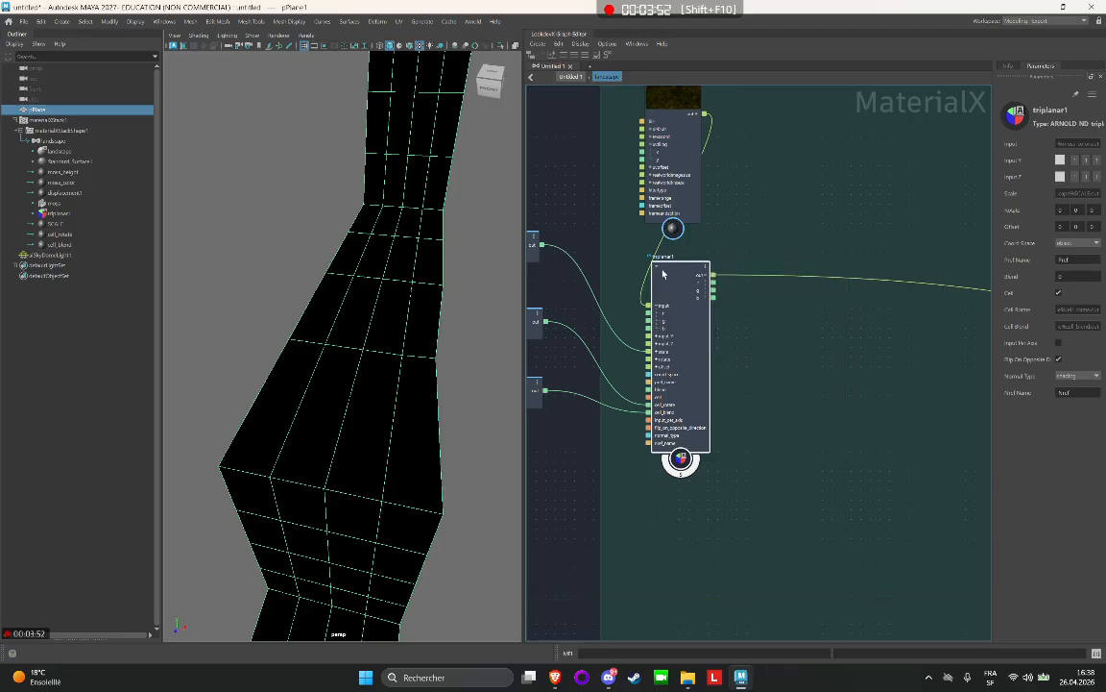
key(ctrl+d)
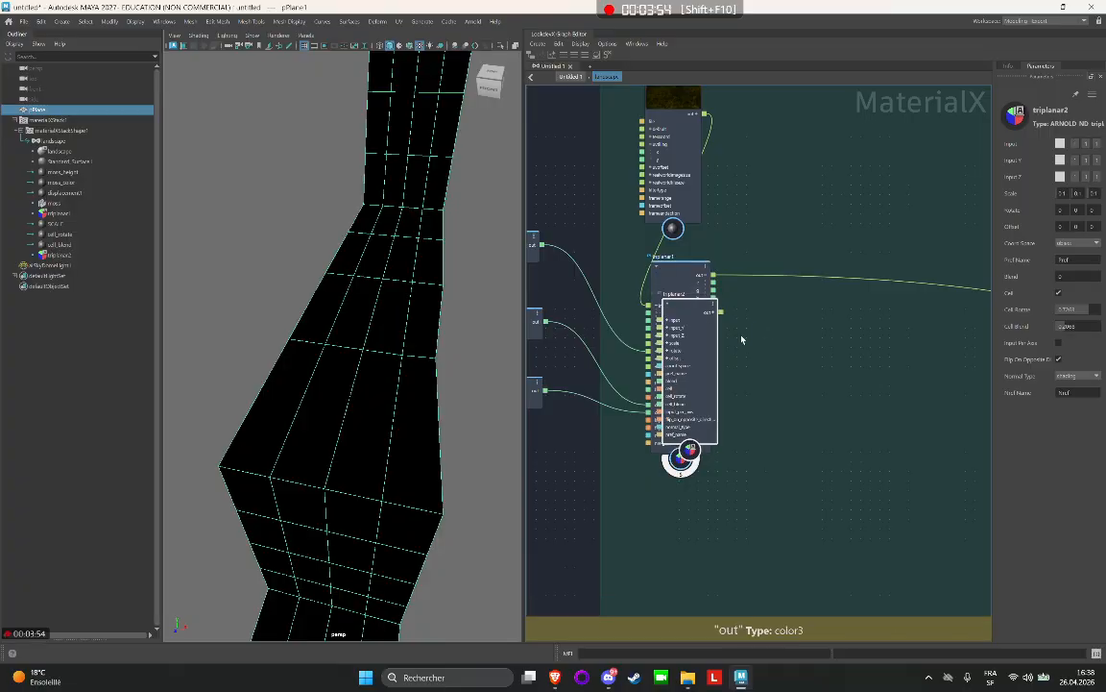
drag(694, 337, 857, 342)
key(Delete)
Duplicate triplanar1 with its connections and place the copy beside the original inside the moss backdrop.
click(672, 277)
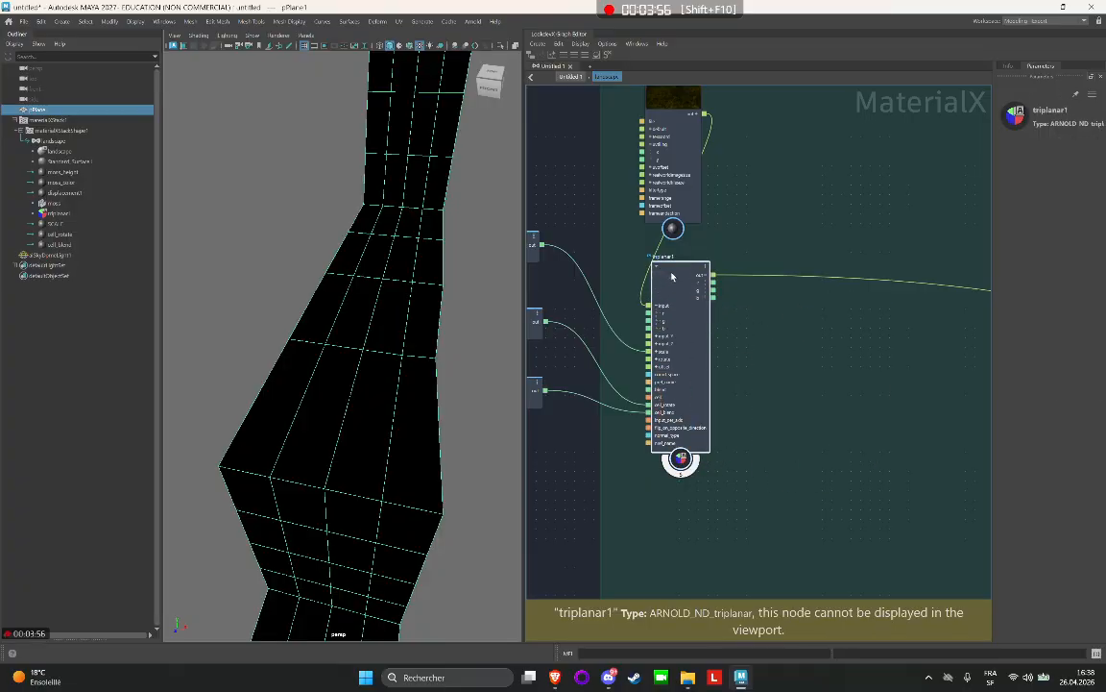
right_click(680, 283)
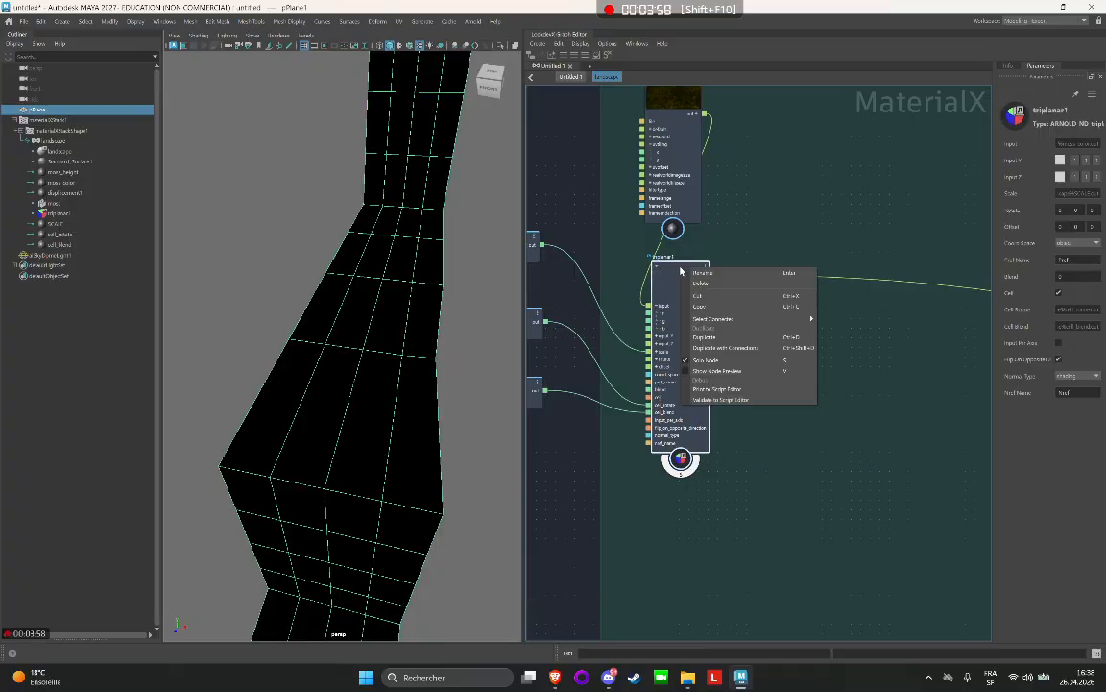
click(735, 346)
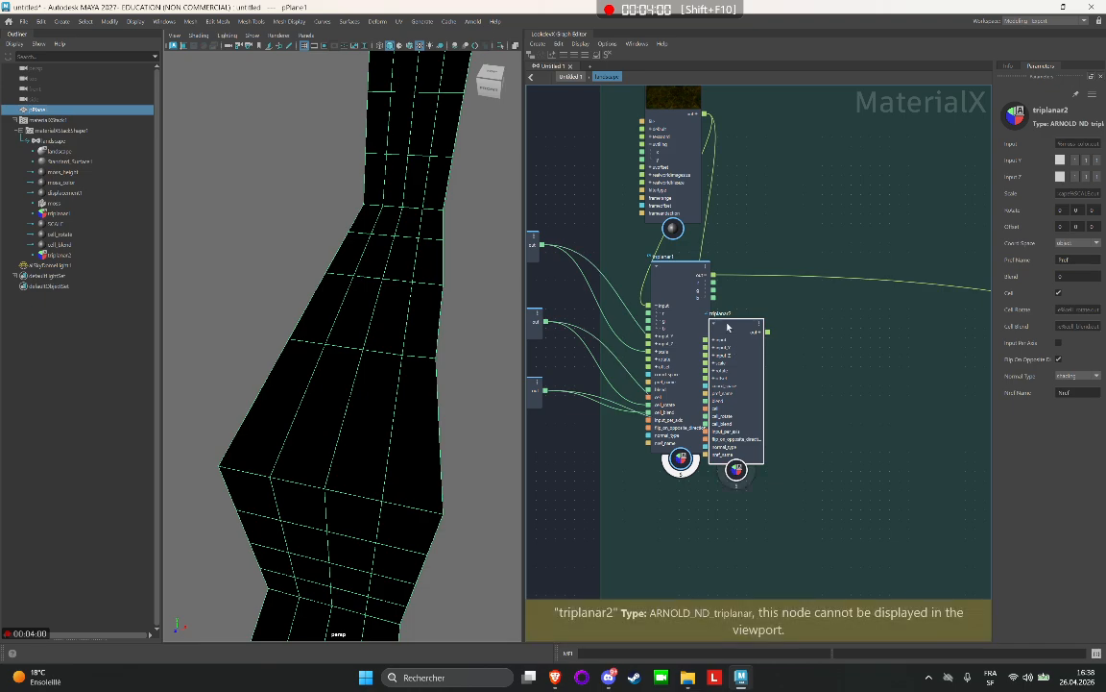
drag(732, 348, 808, 308)
Move the triplanar2 node across the moss backdrop to sit directly below moss_height.
alt+middle_drag(547, 160, 648, 163)
mouse_move(601, 231)
mouse_down()
mouse_move(616, 218)
mouse_move(590, 228)
mouse_up()
drag(891, 309, 882, 282)
scroll(915, 207, down, 1)
scroll(915, 207, down, 1)
alt+middle_drag(877, 210, 590, 241)
scroll(718, 230, down, 4)
alt+middle_drag(675, 250, 787, 251)
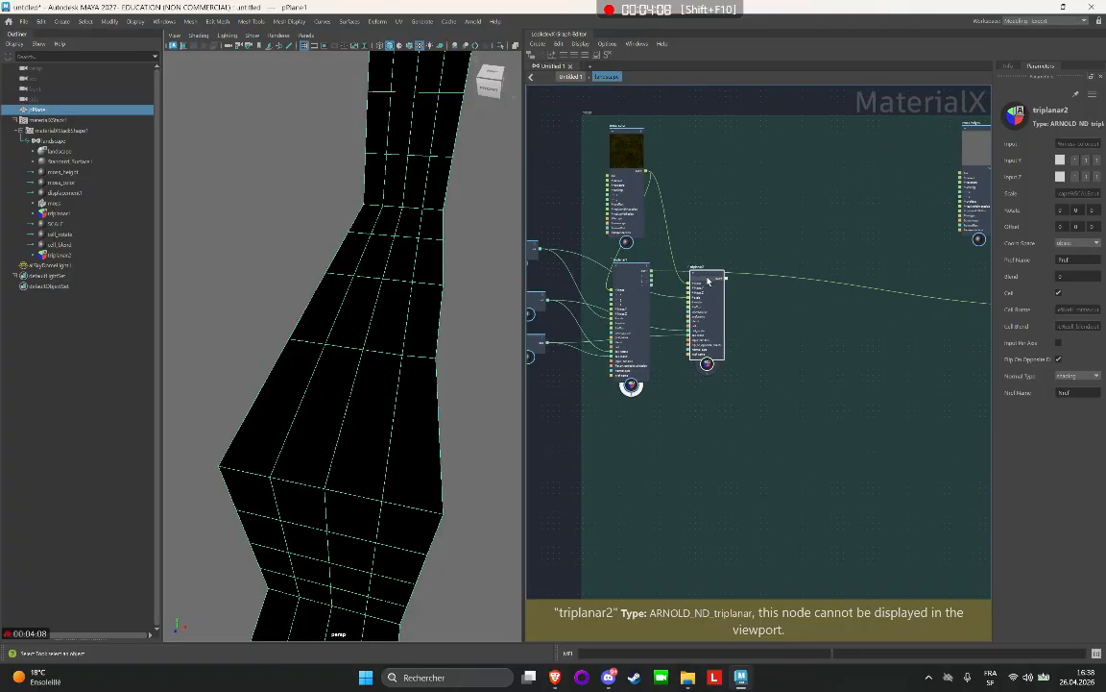
drag(706, 278, 980, 274)
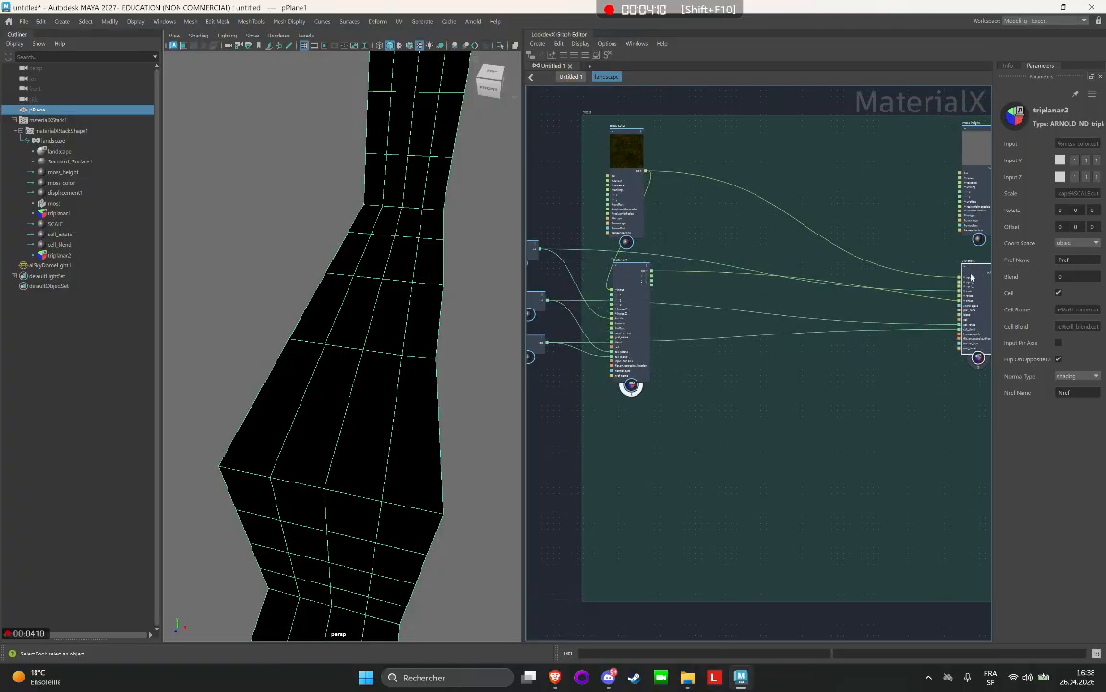
Connect the moss_height output to the input of triplanar2, replacing the moss_color connection, and align triplanar2 under moss_height.
alt+middle_drag(838, 234, 683, 222)
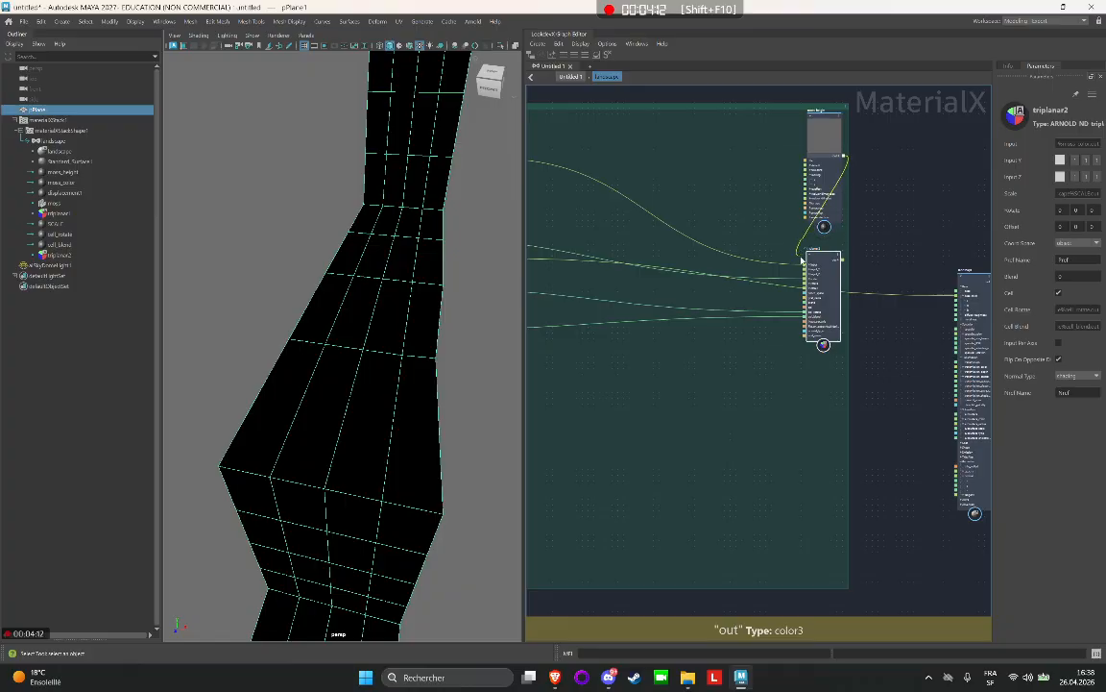
drag(806, 266, 822, 249)
scroll(653, 181, down, 2)
alt+middle_drag(650, 180, 758, 192)
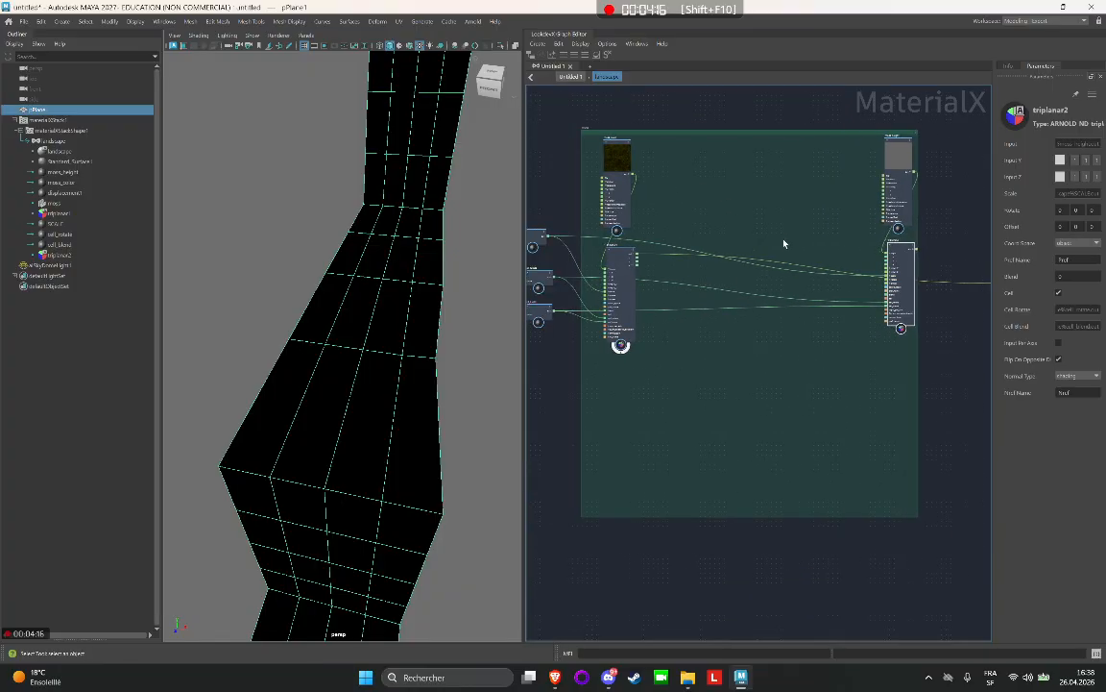
drag(906, 269, 897, 278)
scroll(740, 161, down, 3)
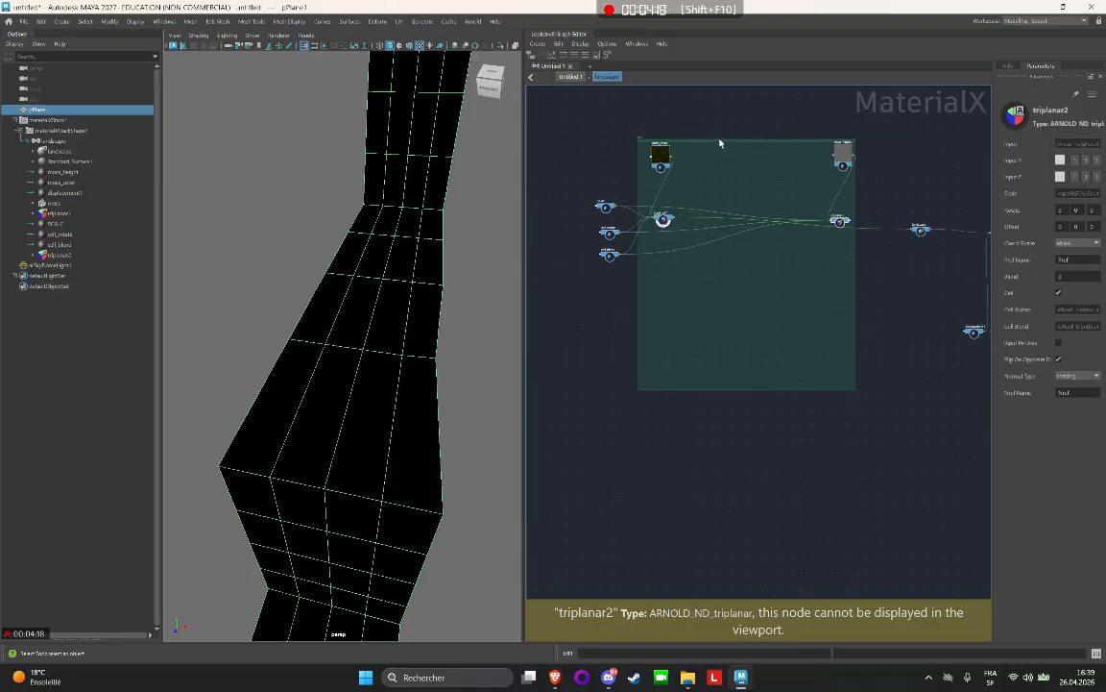
Extend the moss backdrop's left edge around the three constants and raise its bottom edge to just below the triplanar nodes.
alt+middle_drag(702, 125, 706, 146)
scroll(663, 173, up, 4)
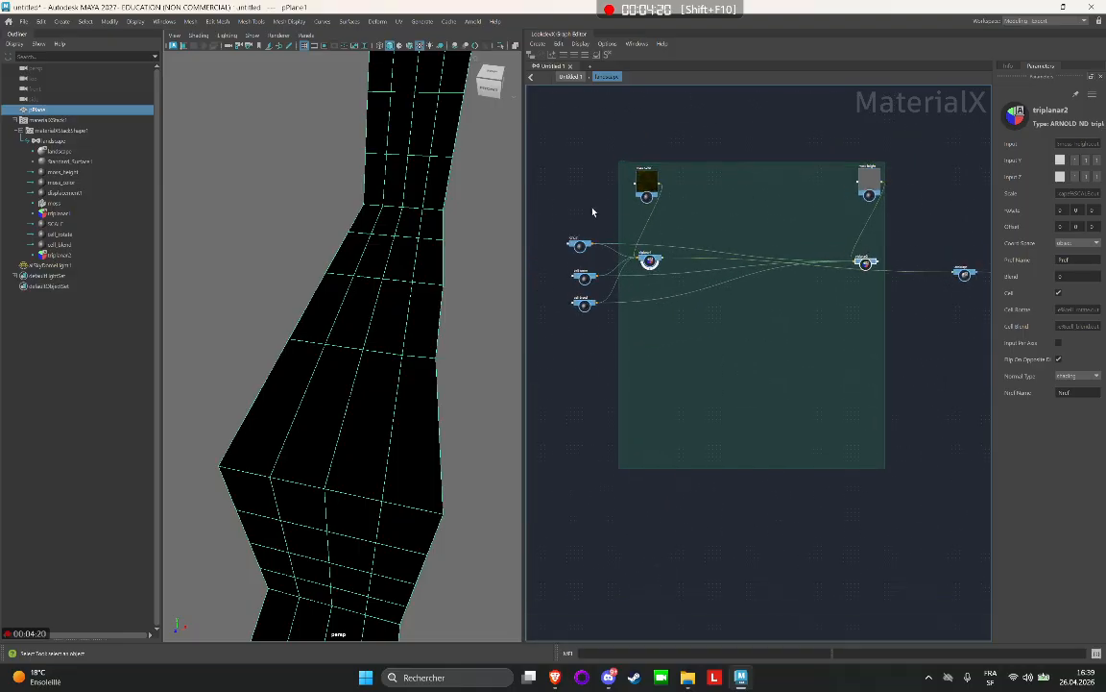
click(577, 256)
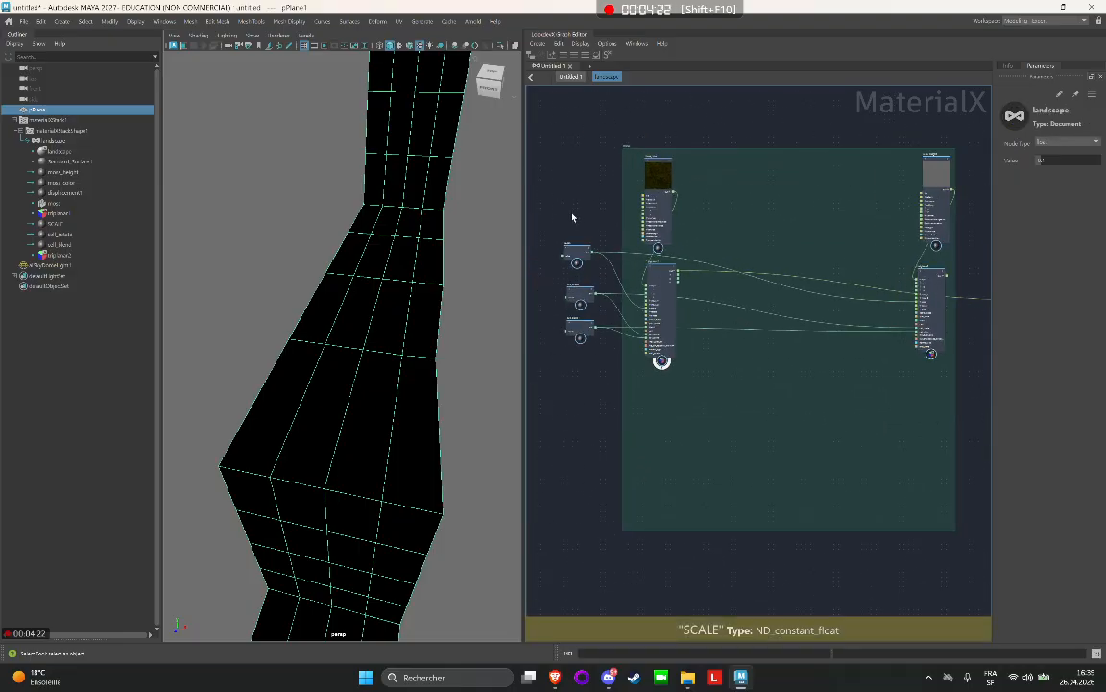
scroll(573, 218, up, 2)
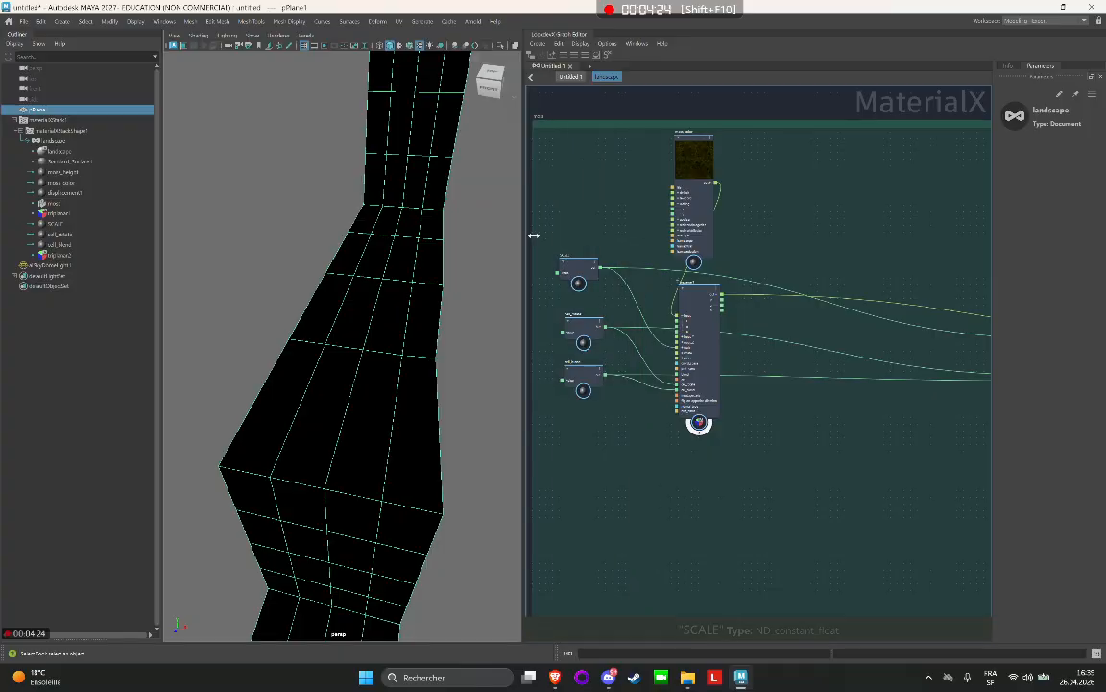
scroll(747, 321, down, 5)
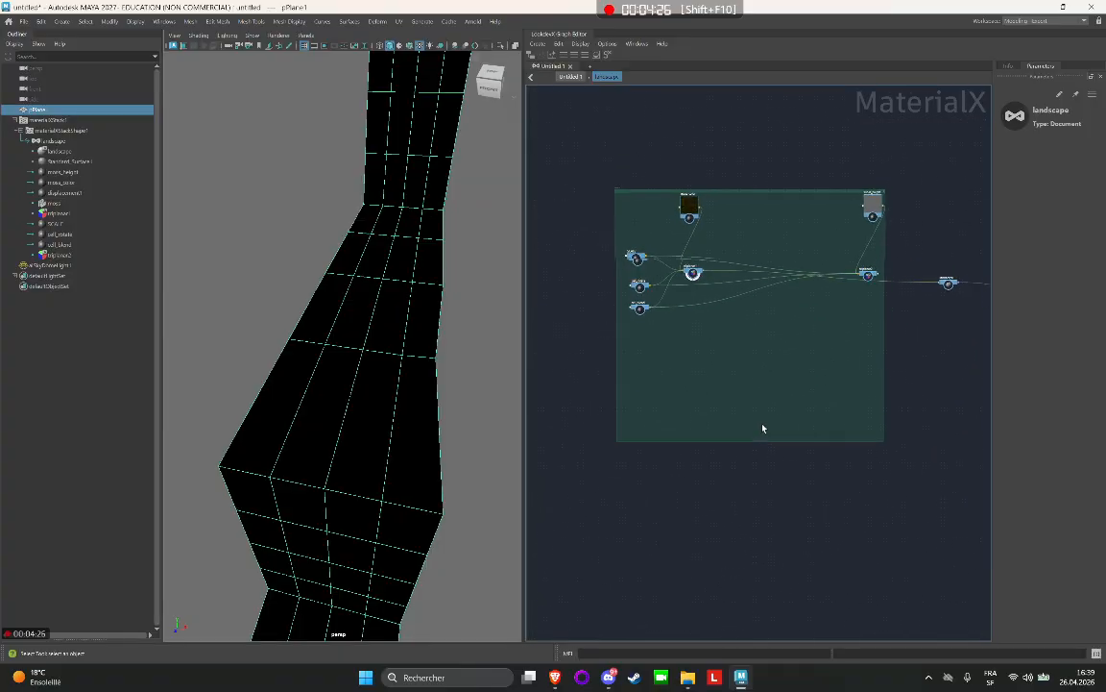
scroll(759, 432, up, 3)
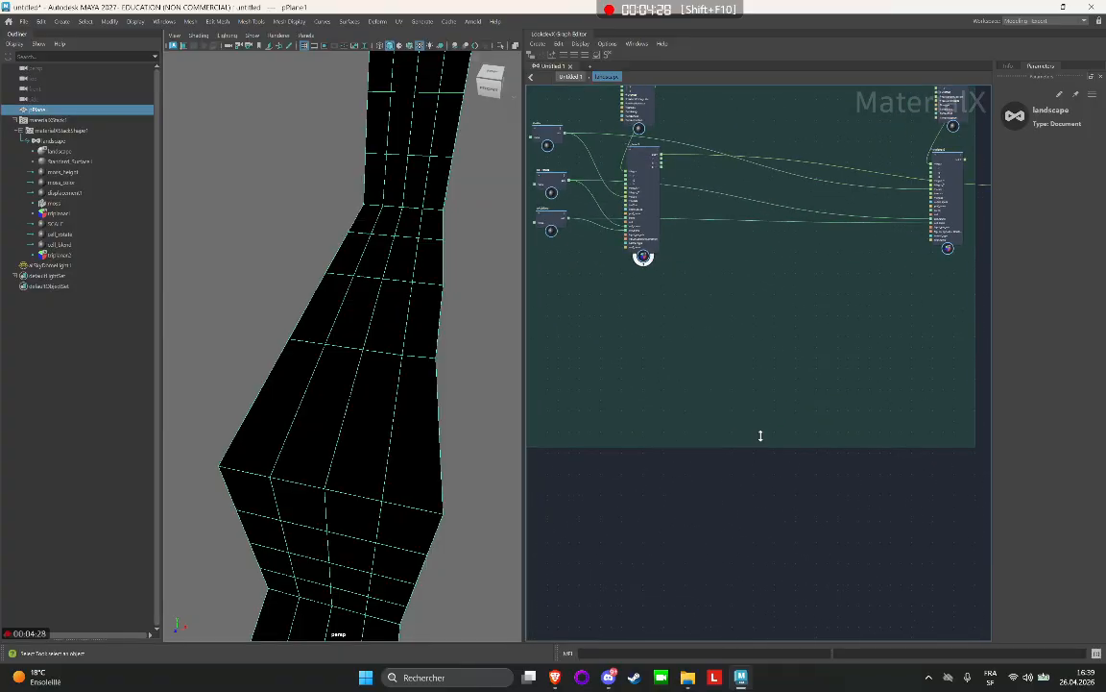
drag(761, 437, 788, 262)
scroll(781, 311, down, 2)
Move the moss backdrop with its nodes farther left, away from the landscape standard surface.
alt+middle_drag(816, 182, 781, 303)
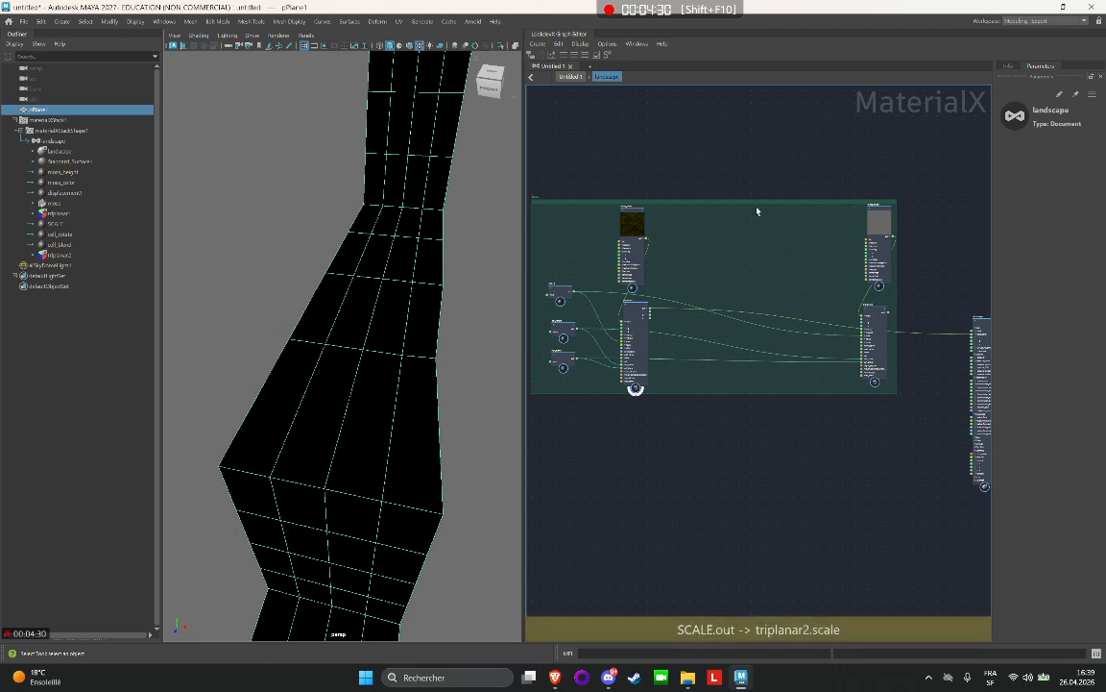
scroll(652, 230, down, 3)
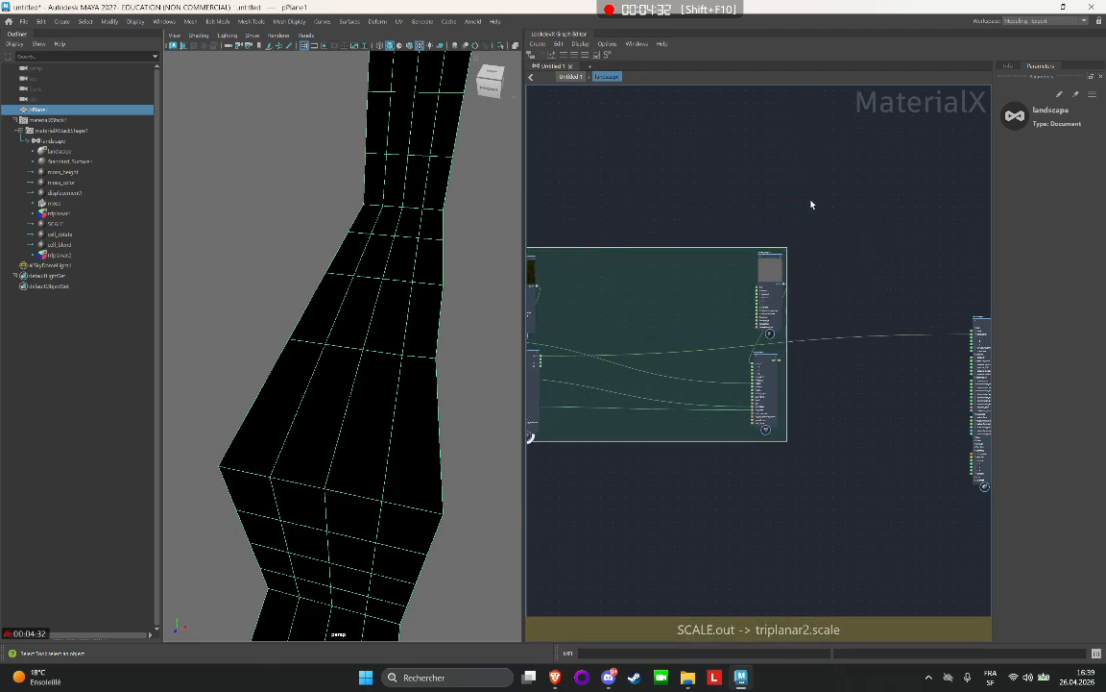
scroll(739, 206, up, 1)
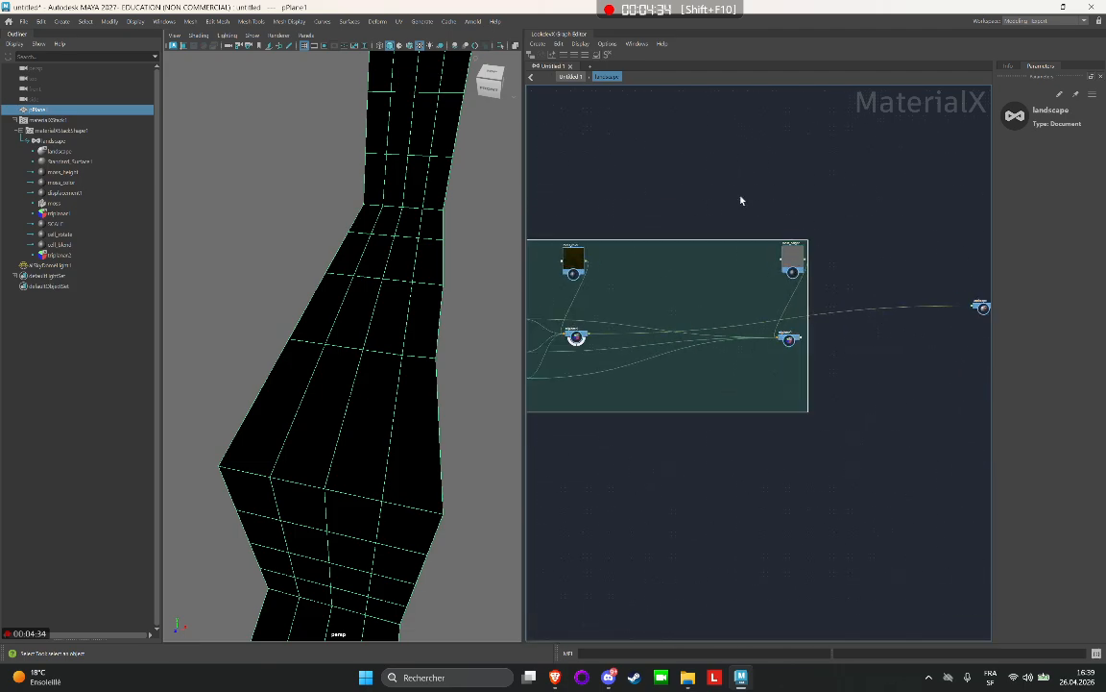
scroll(769, 183, up, 2)
scroll(801, 205, down, 4)
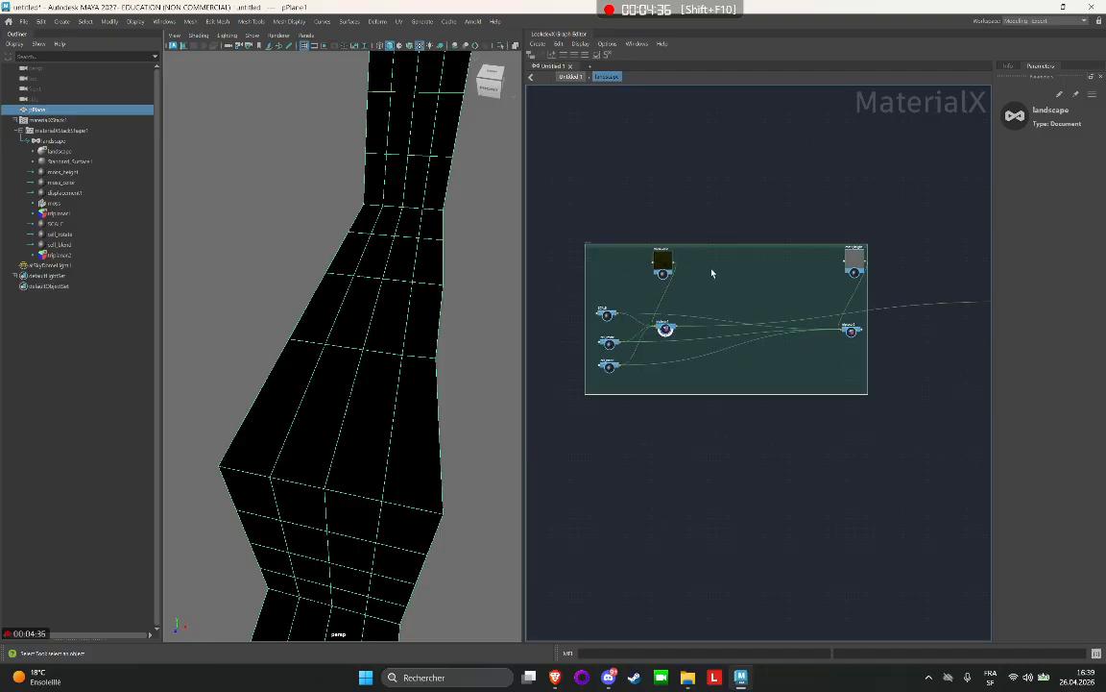
Extend the moss backdrop's right edge slightly to leave more margin beside moss_height and triplanar2.
scroll(719, 206, up, 2)
alt+middle_drag(835, 200, 803, 155)
scroll(830, 158, up, 2)
alt+middle_drag(838, 335, 689, 284)
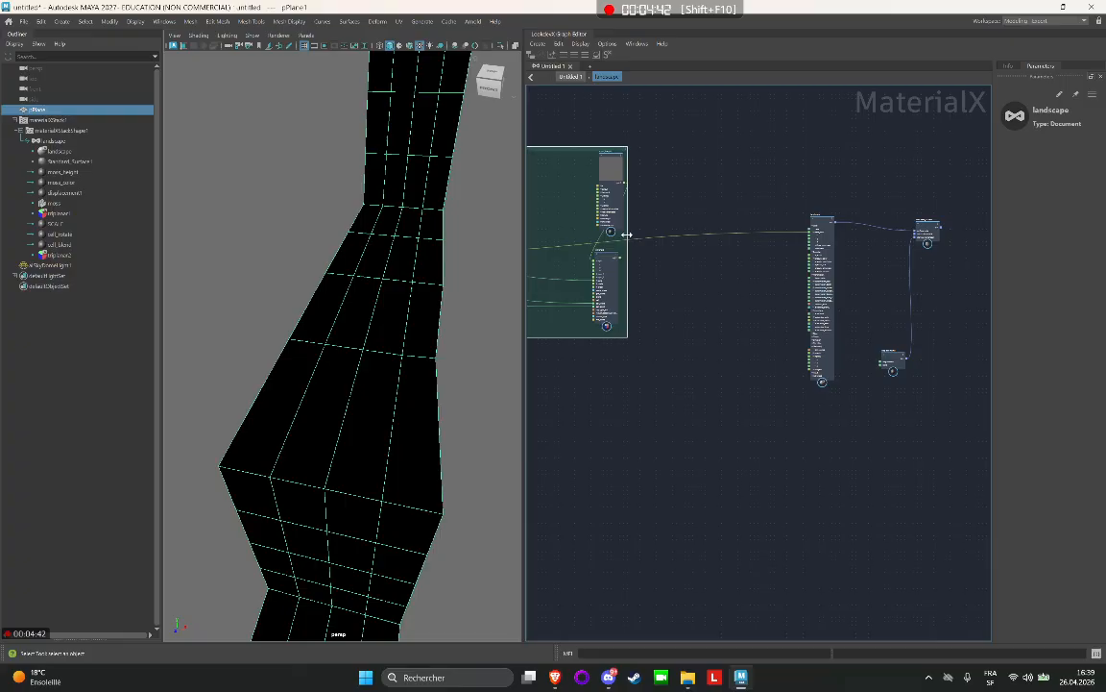
drag(626, 234, 646, 233)
Disconnect the triplanar1 output from the landscape standard surface node.
click(695, 296)
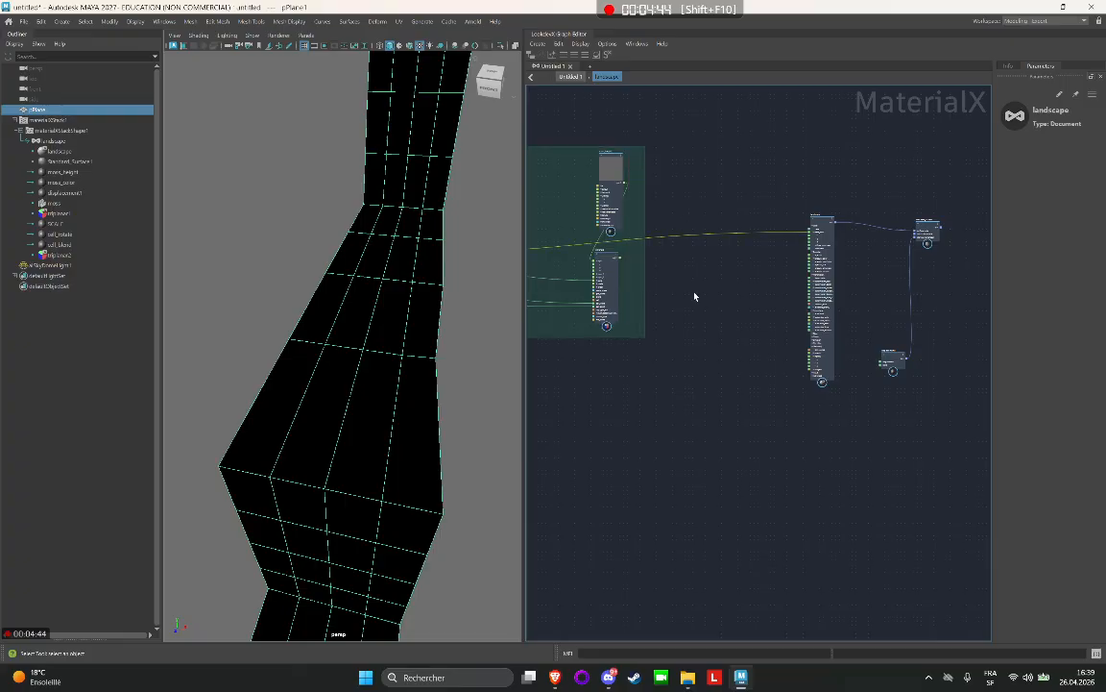
alt+middle_drag(712, 238, 762, 307)
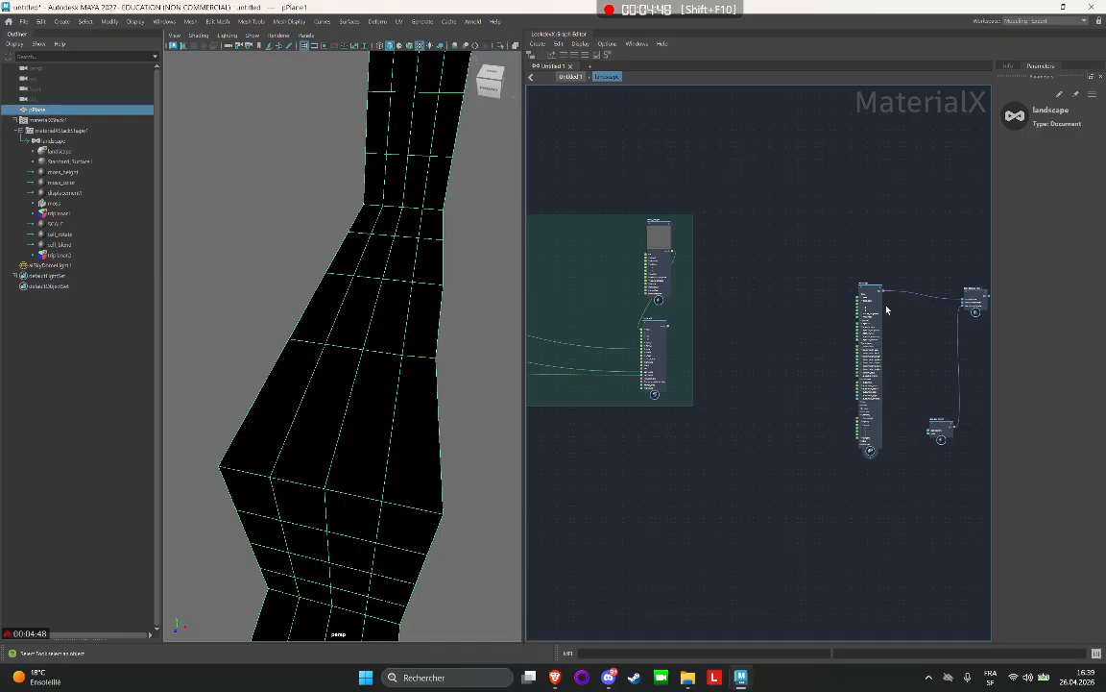
scroll(871, 291, up, 2)
scroll(871, 292, up, 3)
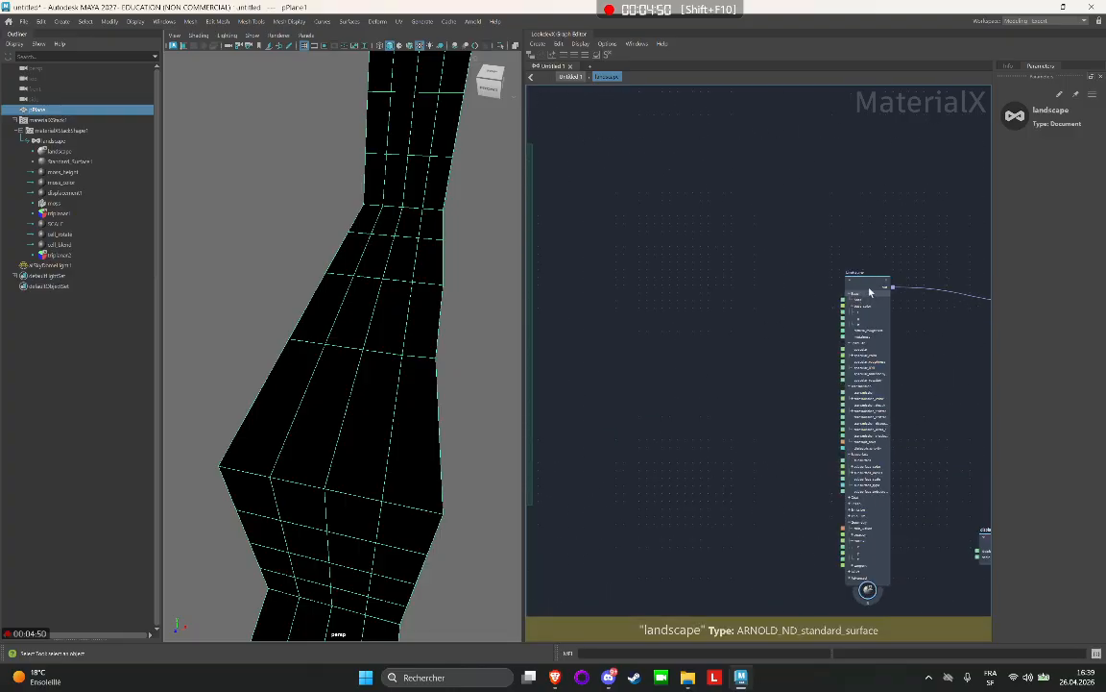
scroll(836, 292, down, 5)
Try duplicating all the moss nodes together with their backdrop, and undo the duplication.
alt+middle_drag(705, 275, 847, 271)
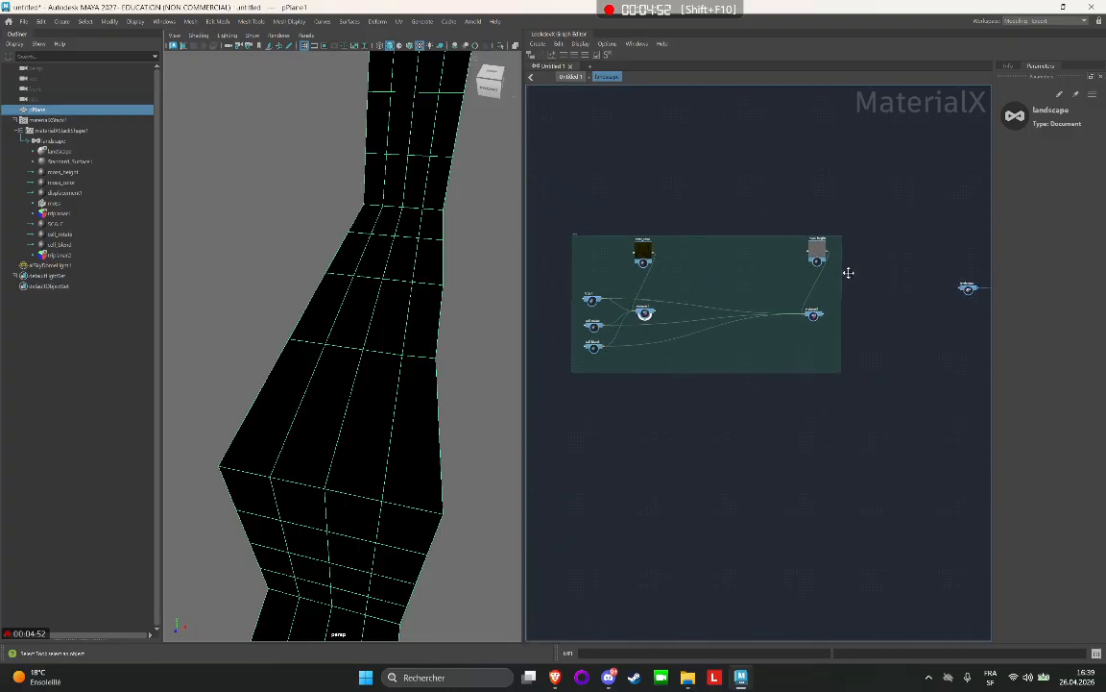
drag(518, 378, 519, 379)
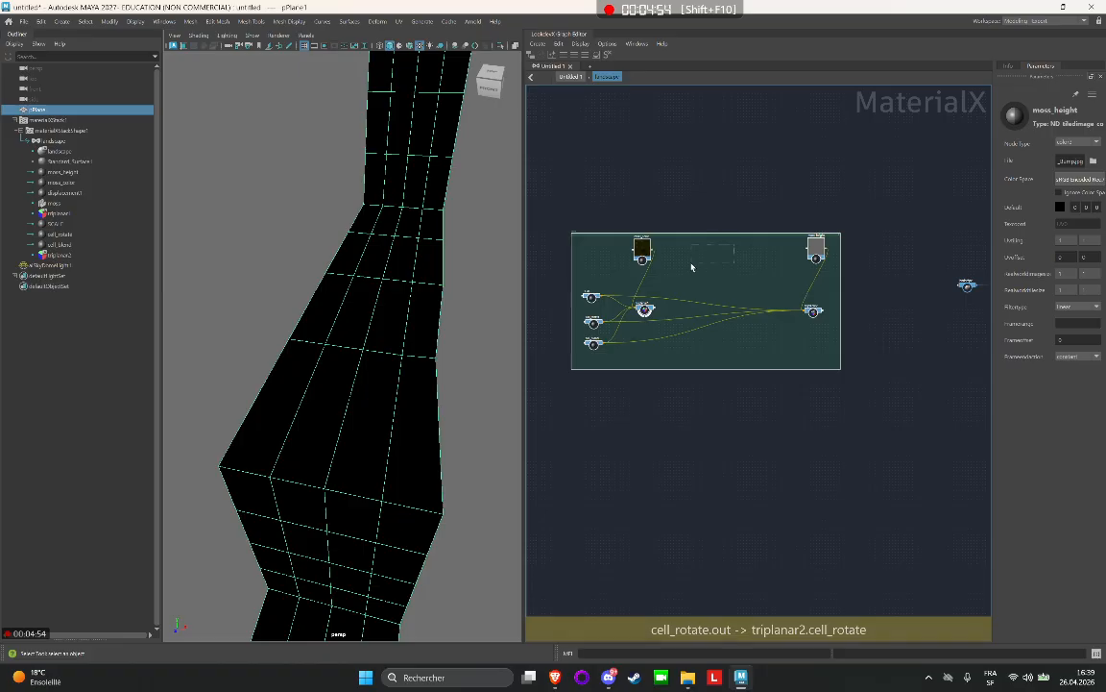
click(692, 264)
drag(904, 211, 465, 418)
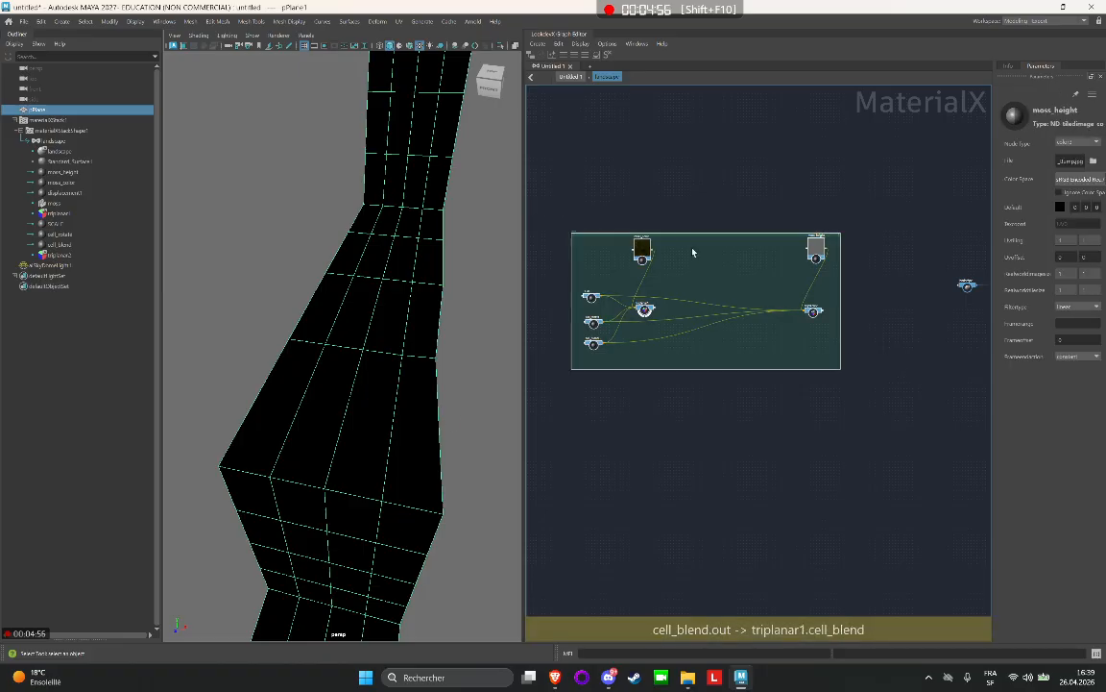
key(ctrl+d)
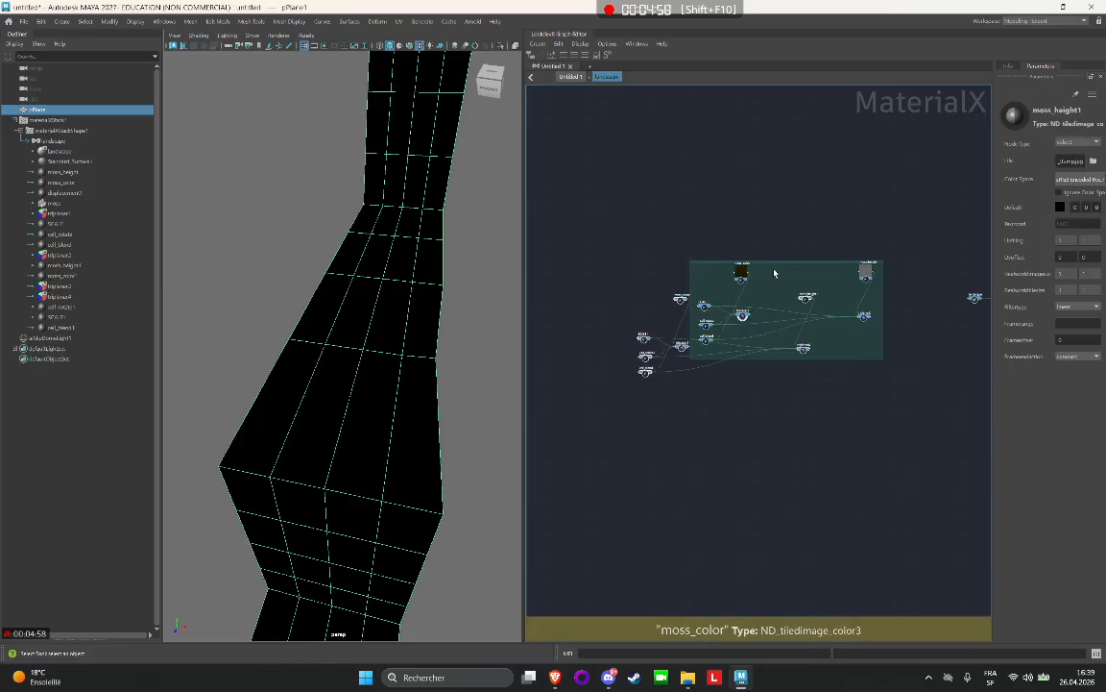
scroll(774, 270, up, 2)
key(ctrl+z)
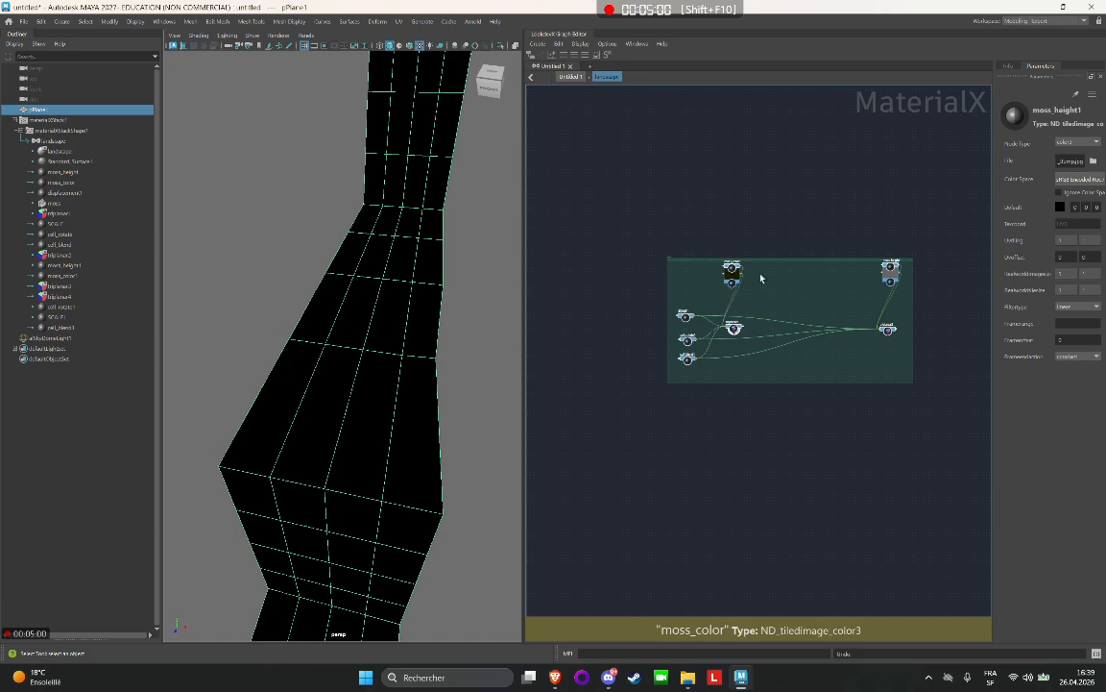
Duplicate all the moss nodes and place the copied network just above the moss backdrop.
scroll(768, 267, up, 2)
drag(575, 185, 939, 487)
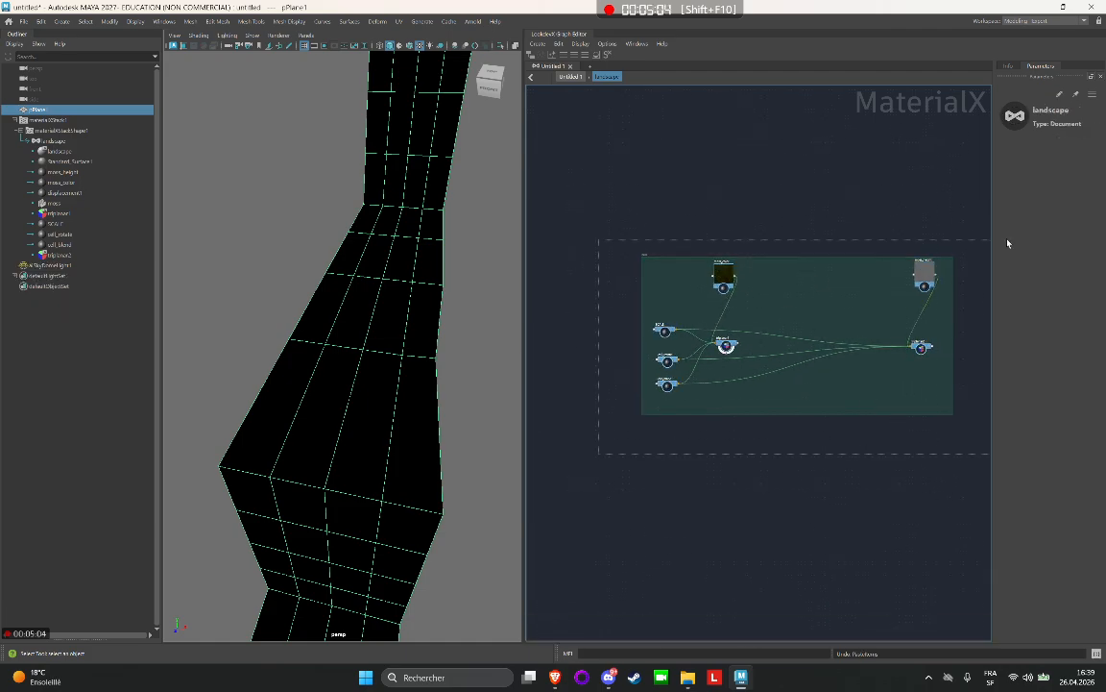
drag(1007, 243, 949, 237)
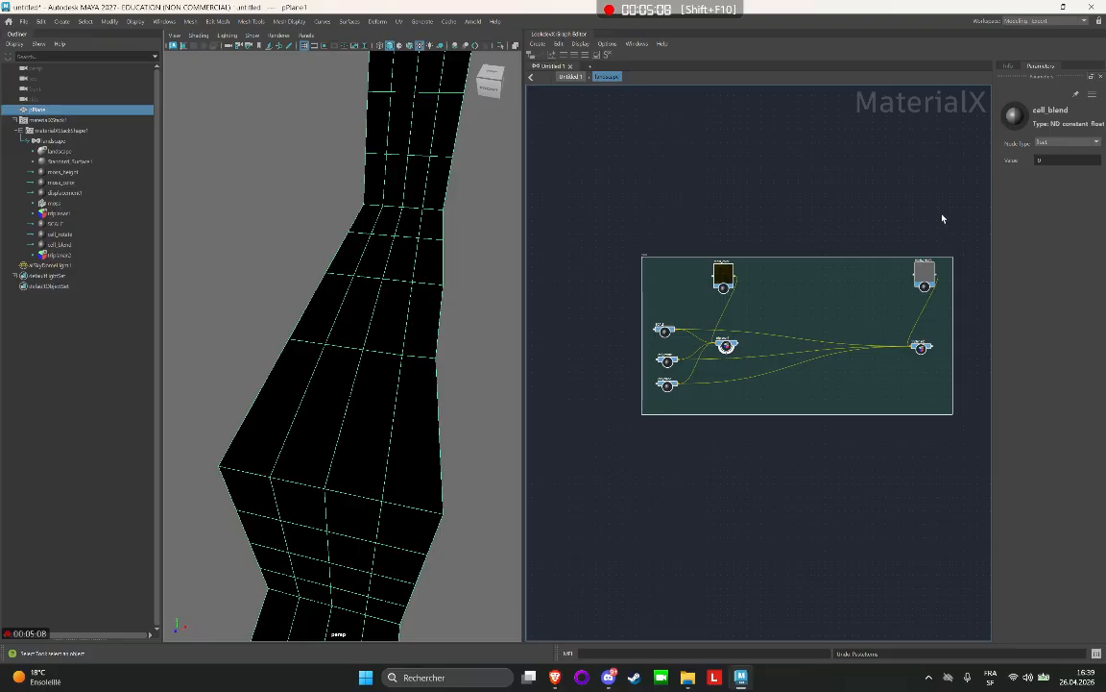
key(ctrl+d)
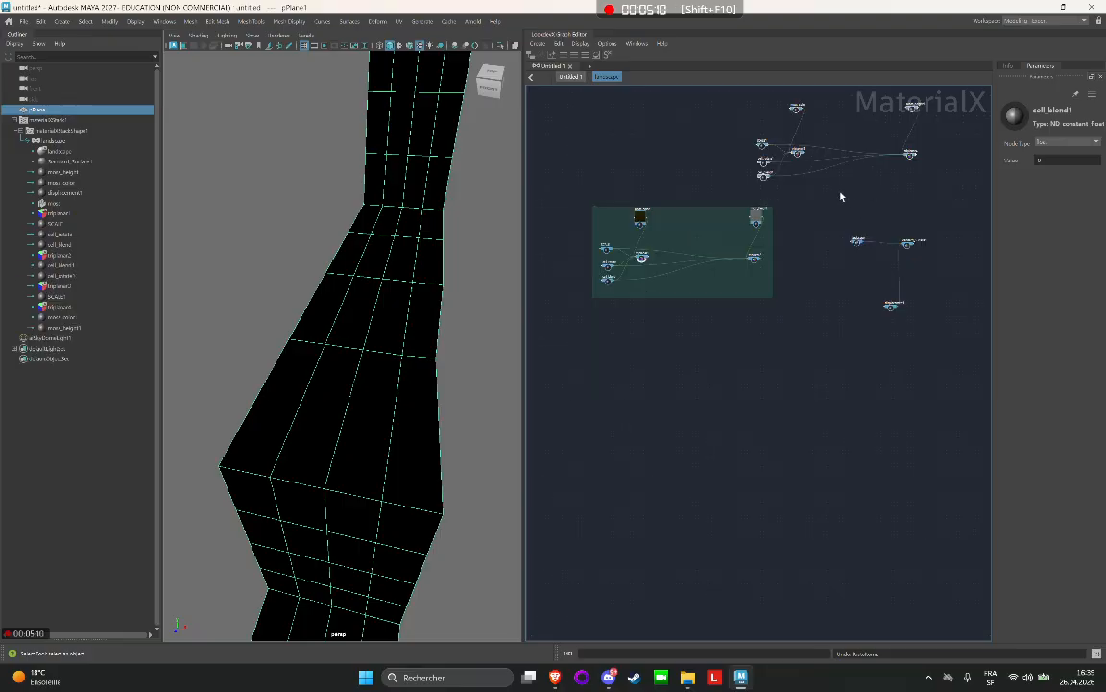
key(ctrl+z)
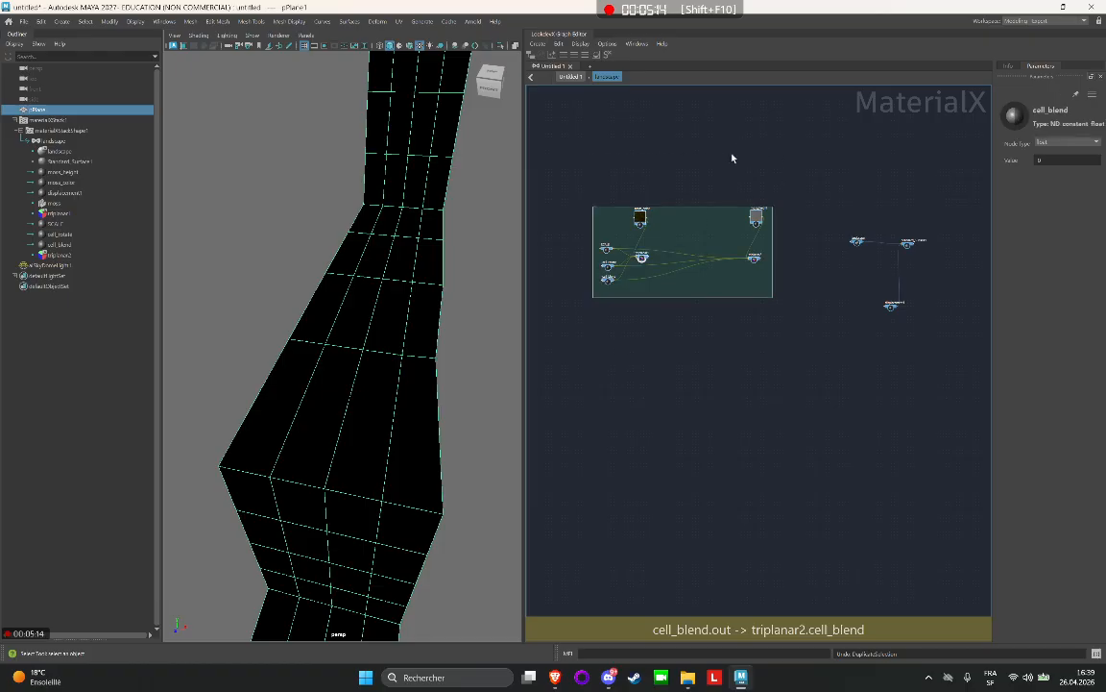
key(ctrl+d)
scroll(699, 135, up, 3)
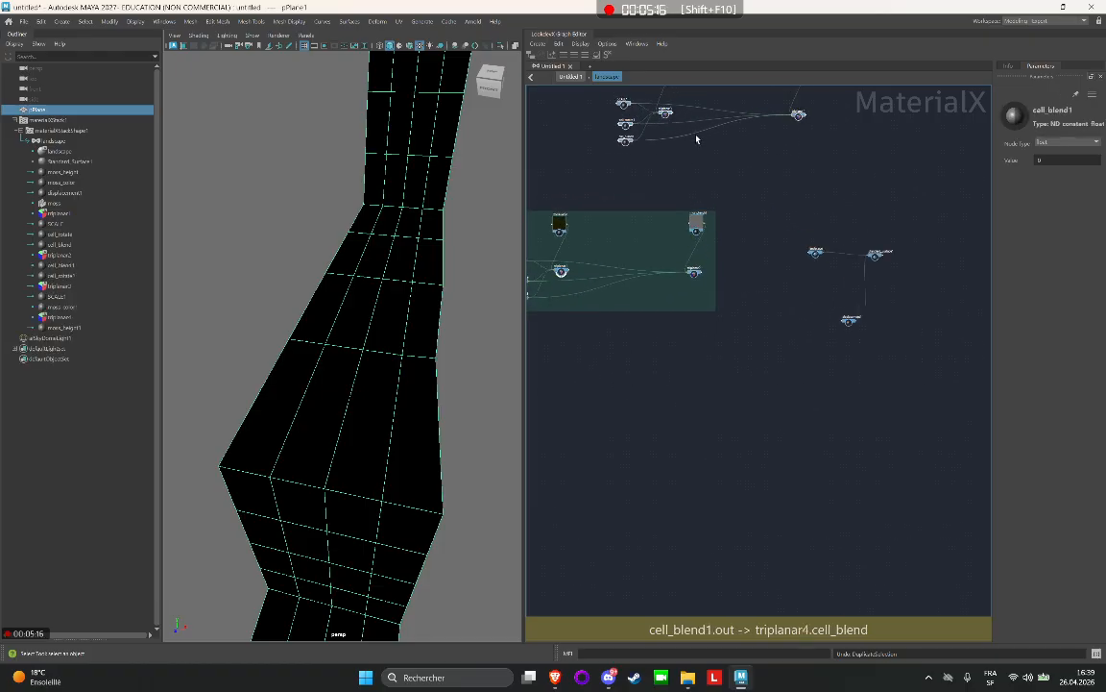
alt+middle_drag(757, 236, 853, 301)
drag(787, 250, 640, 260)
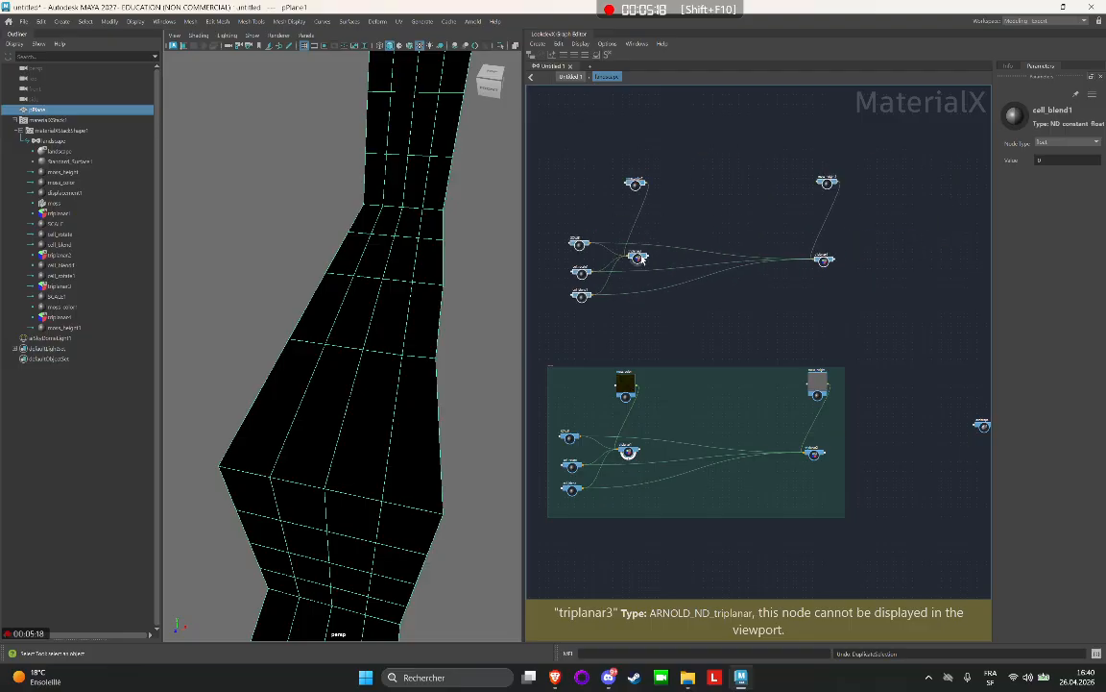
Rename the duplicated moss_color1 node as cliff_color1.
scroll(629, 286, up, 5)
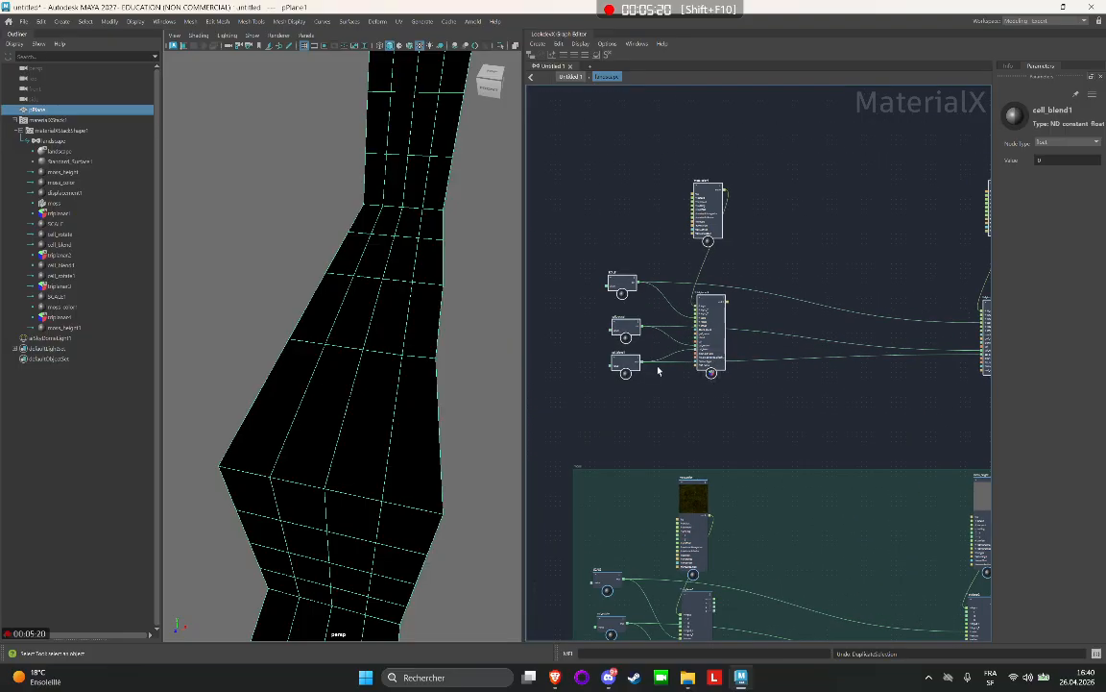
alt+middle_drag(784, 208, 706, 268)
scroll(665, 196, up, 3)
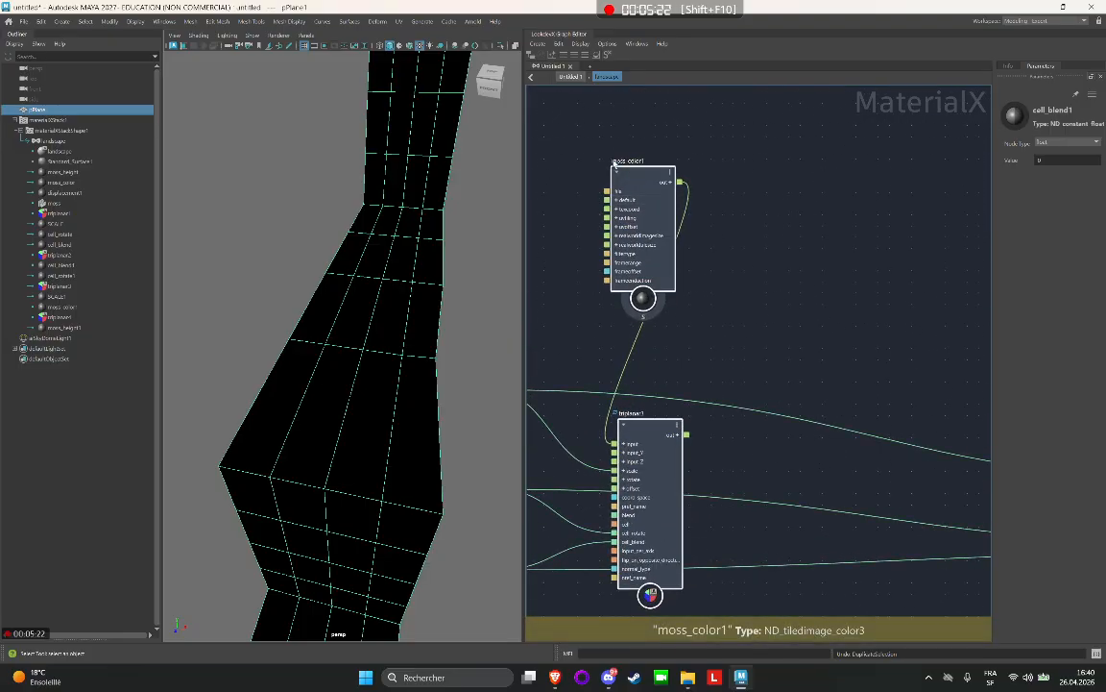
double_click(615, 162)
click(622, 159)
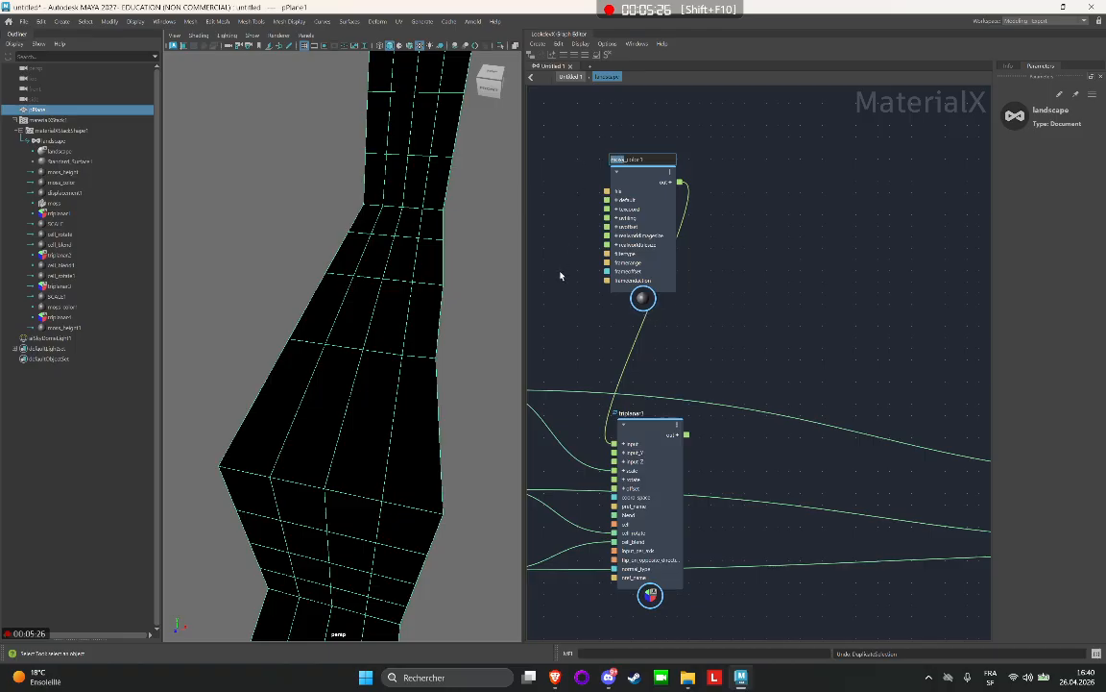
text(diff)
key(Return)
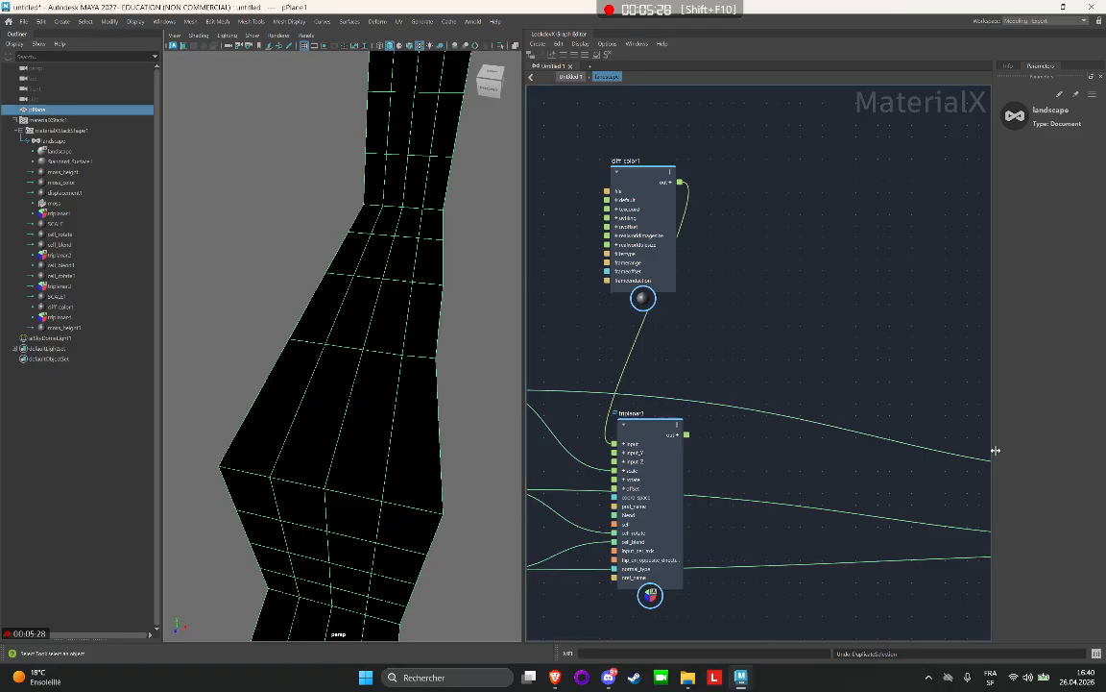
Rename the duplicated moss_height1 node as cliff_height1.
scroll(964, 317, down, 2)
alt+middle_drag(960, 308, 689, 326)
scroll(869, 454, up, 3)
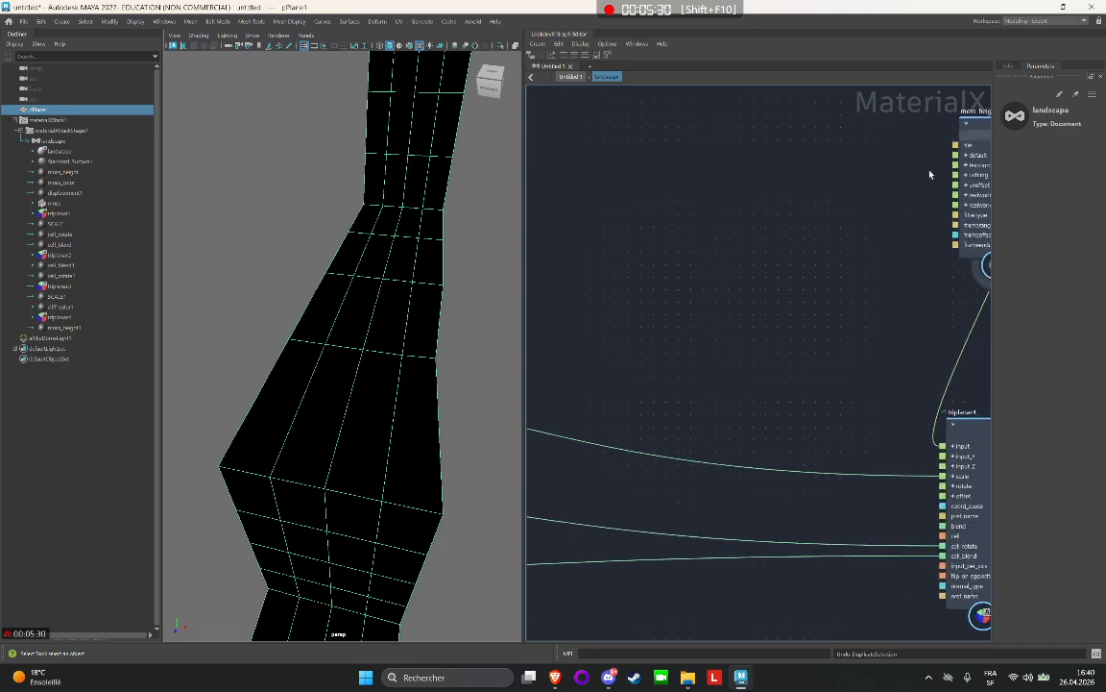
alt+middle_drag(920, 158, 854, 192)
double_click(913, 148)
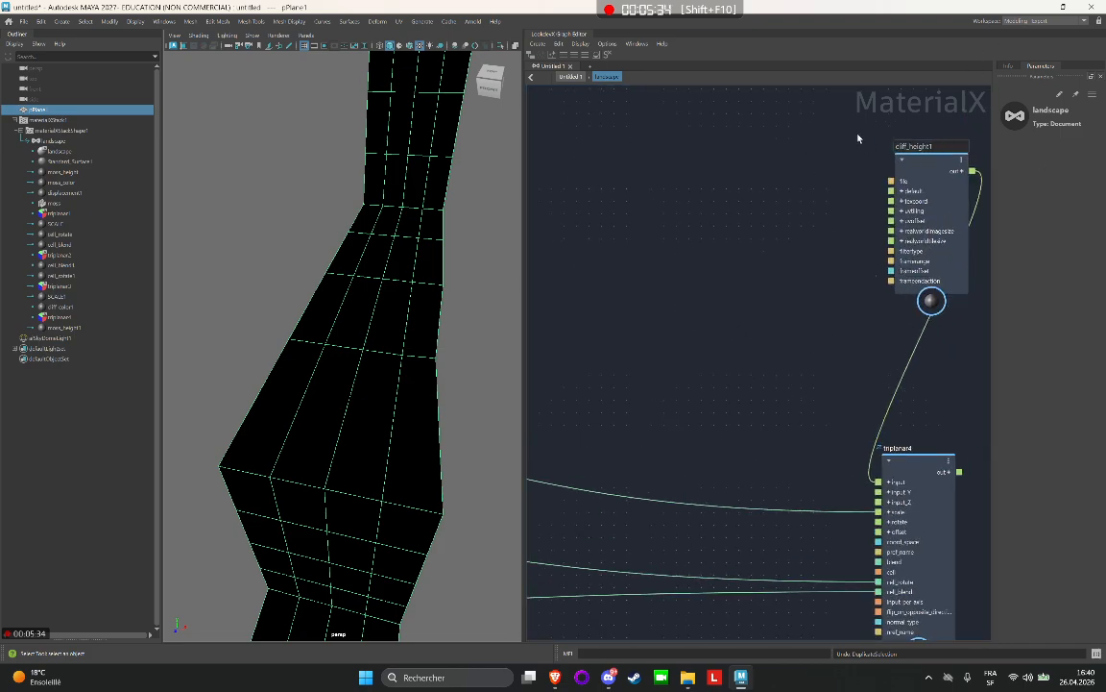
key(Return)
Create a backdrop around all the duplicated cliff nodes and name it cliff.
scroll(821, 212, down, 10)
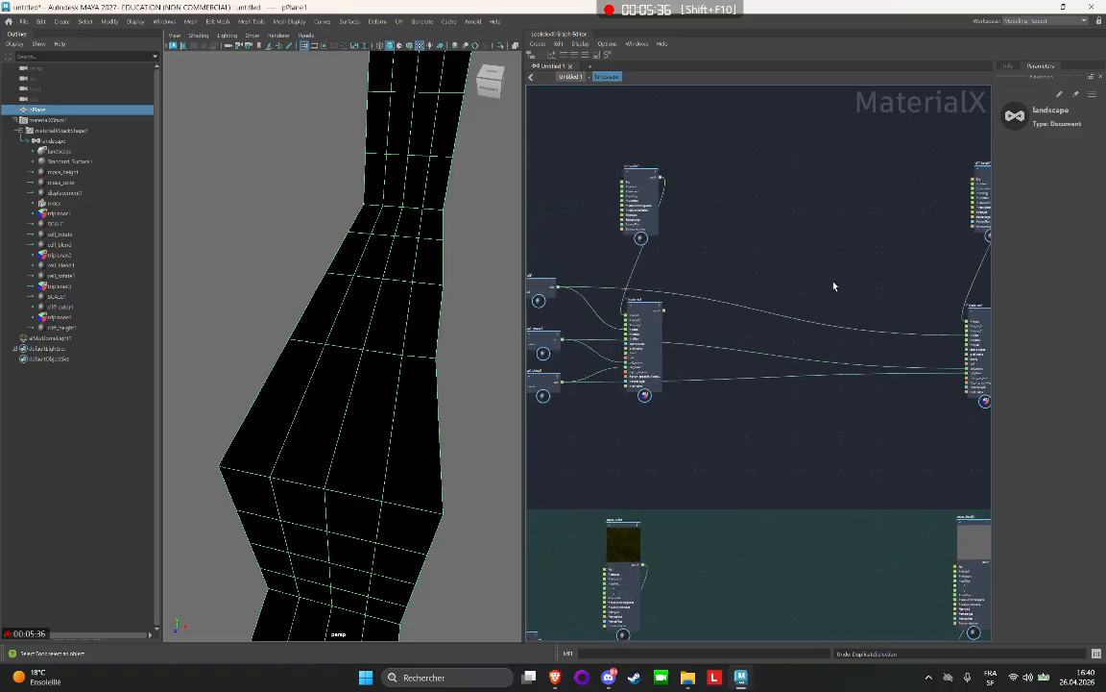
drag(652, 236, 946, 400)
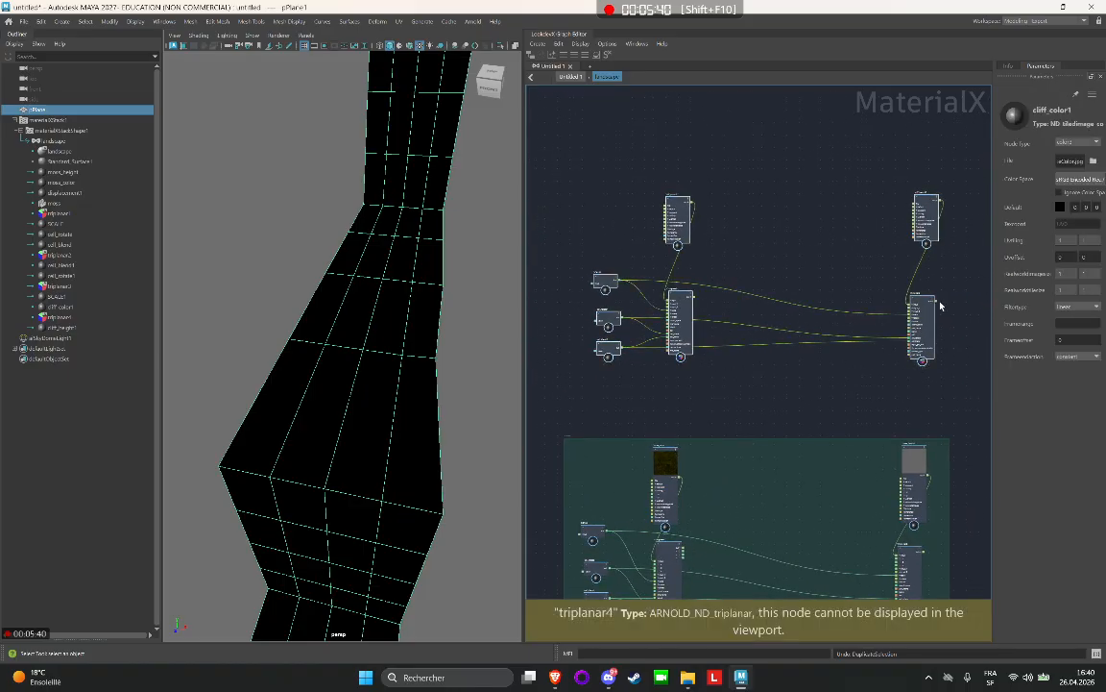
right_click(894, 188)
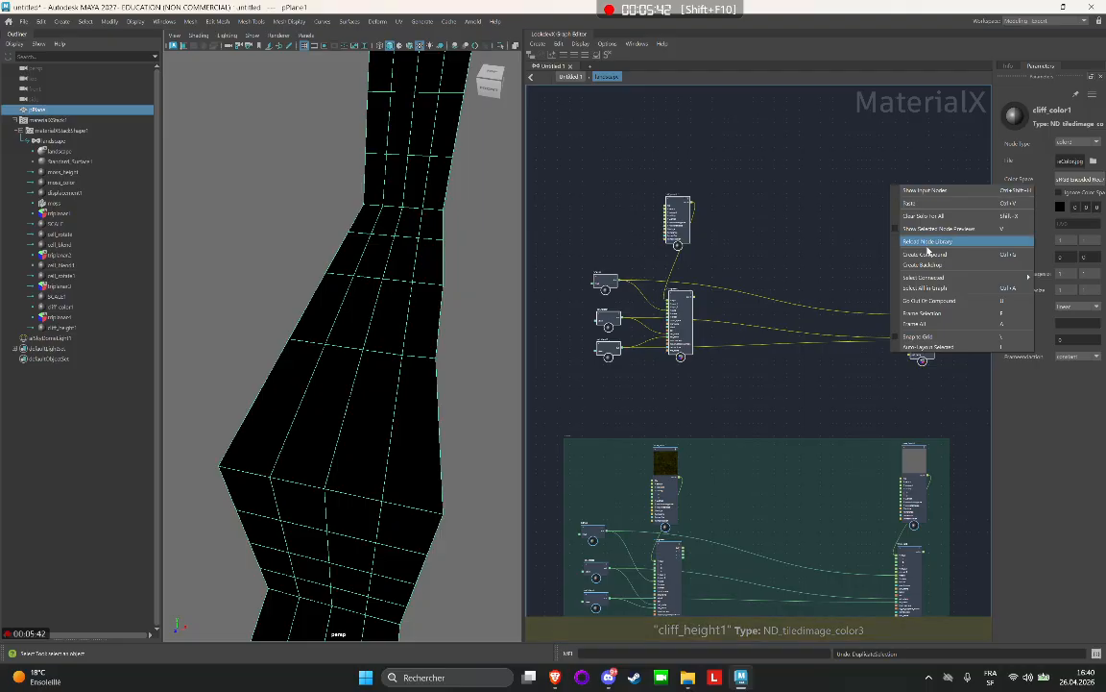
click(941, 265)
scroll(595, 173, up, 2)
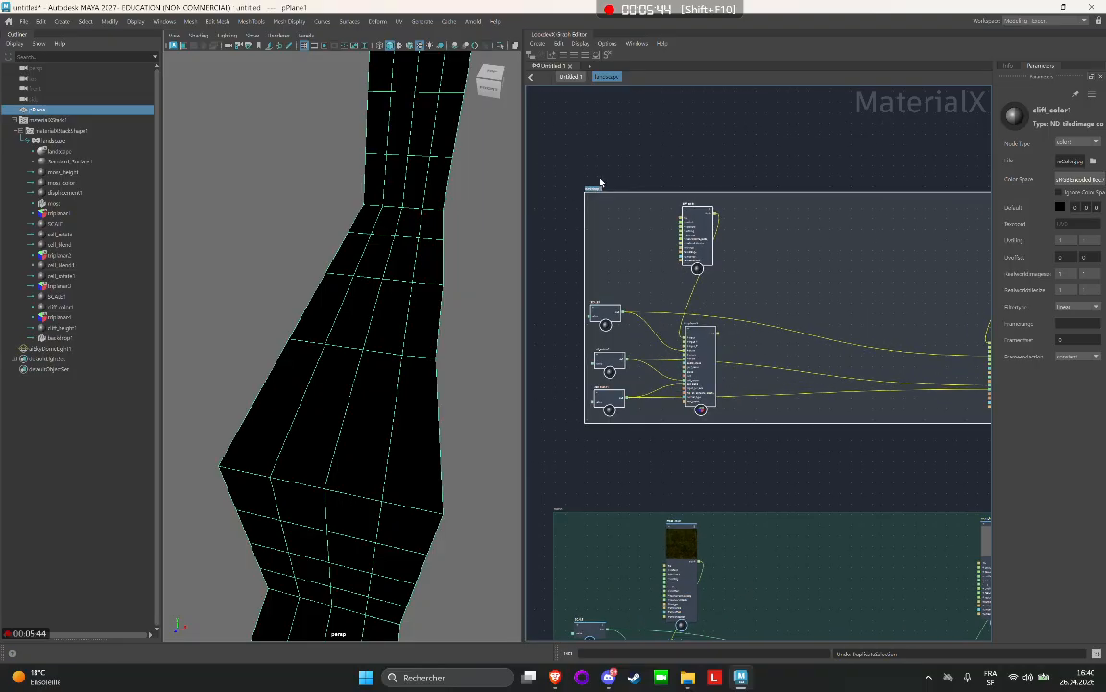
click(594, 189)
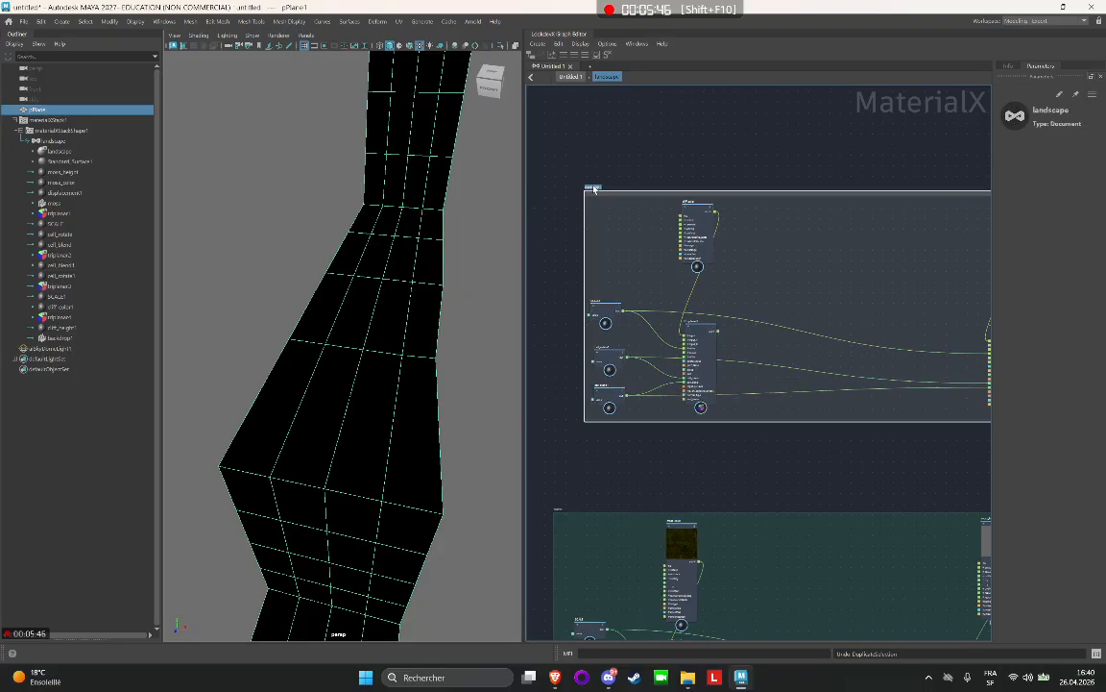
scroll(594, 188, up, 3)
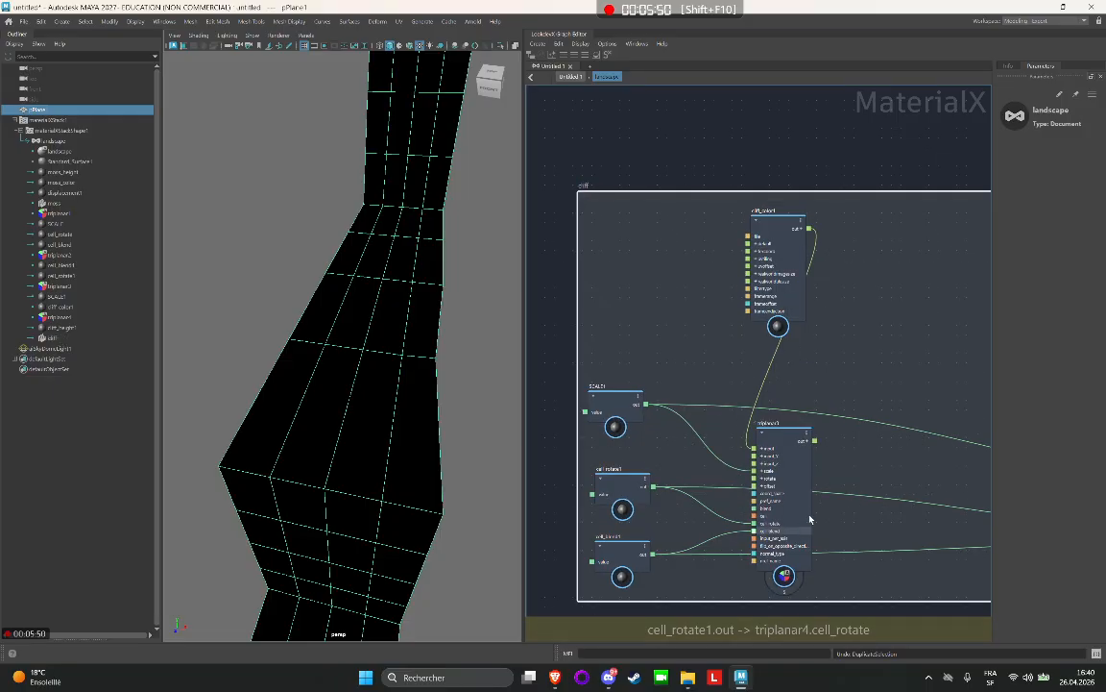
Give the cliff backdrop a warm preset color and nudge it closer into line with the moss backdrop.
right_click(914, 287)
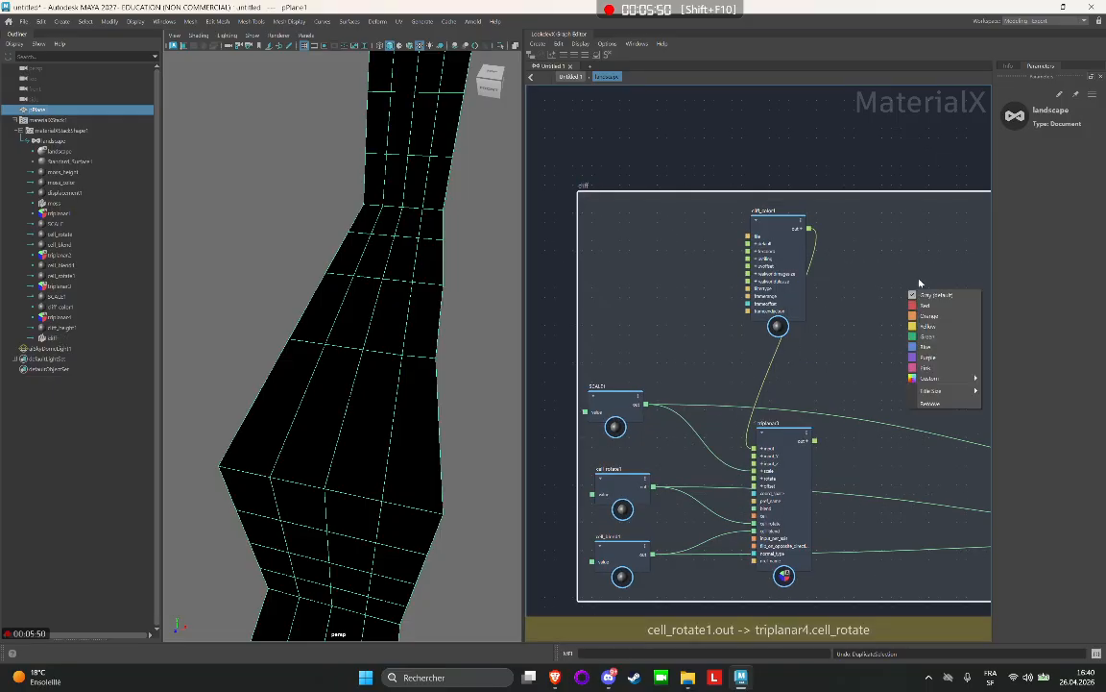
click(953, 324)
scroll(862, 171, down, 3)
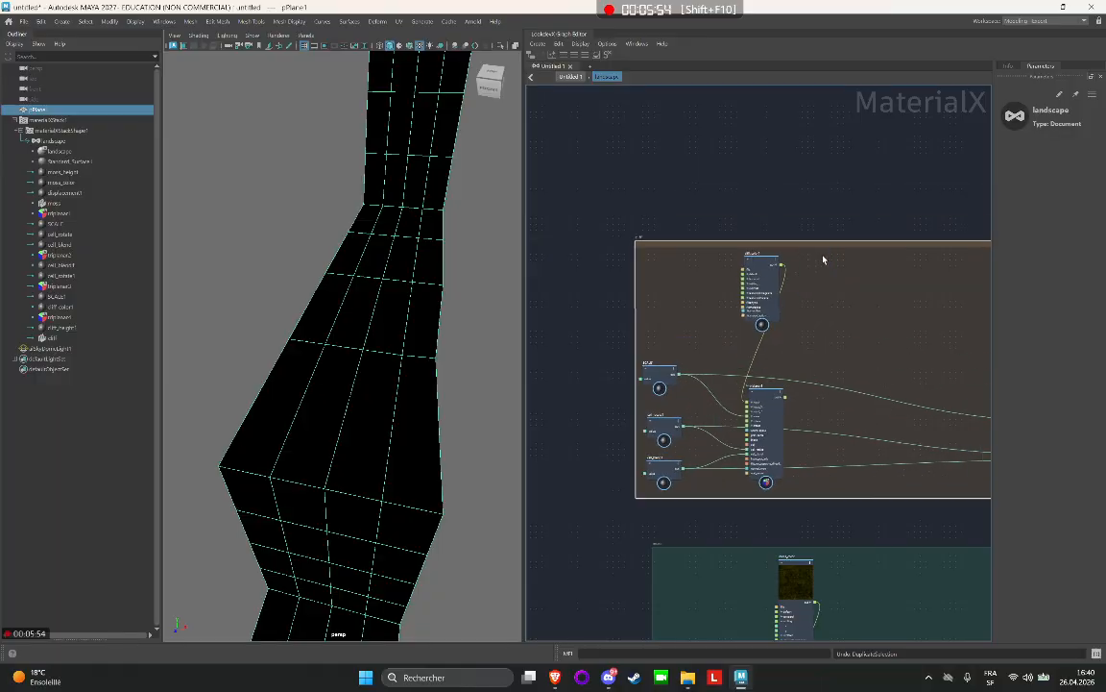
drag(823, 259, 845, 273)
Load the Rock_Cliff 1K BaseColor JPG from the project's rock_cliff source images folder into cliff_color1.
click(776, 288)
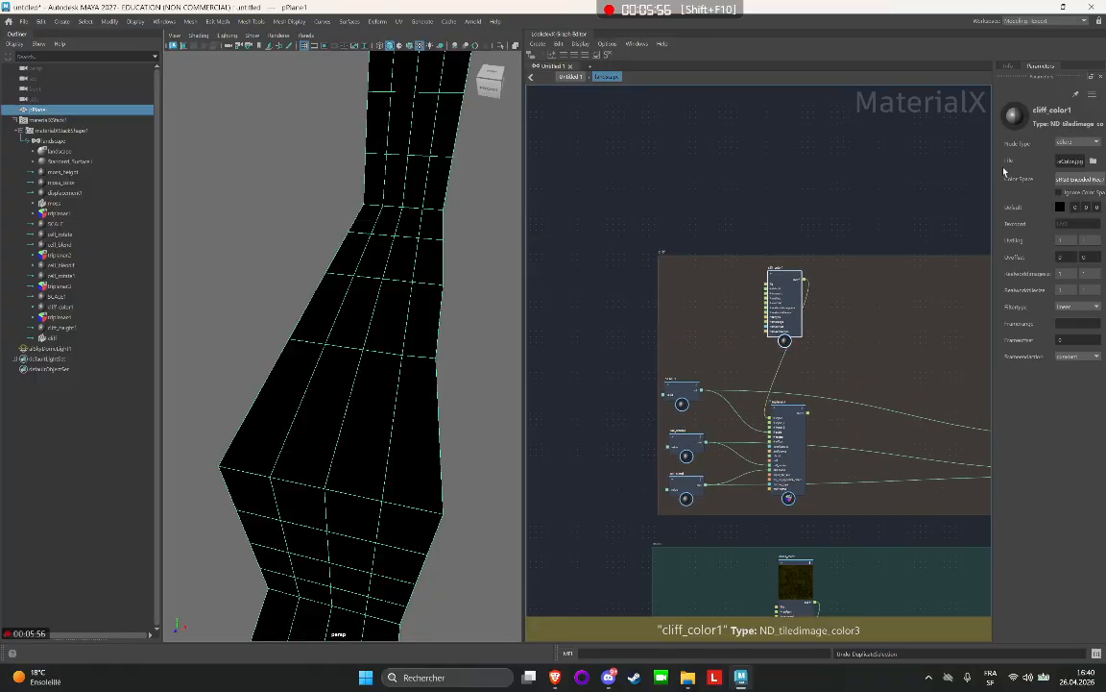
click(1094, 161)
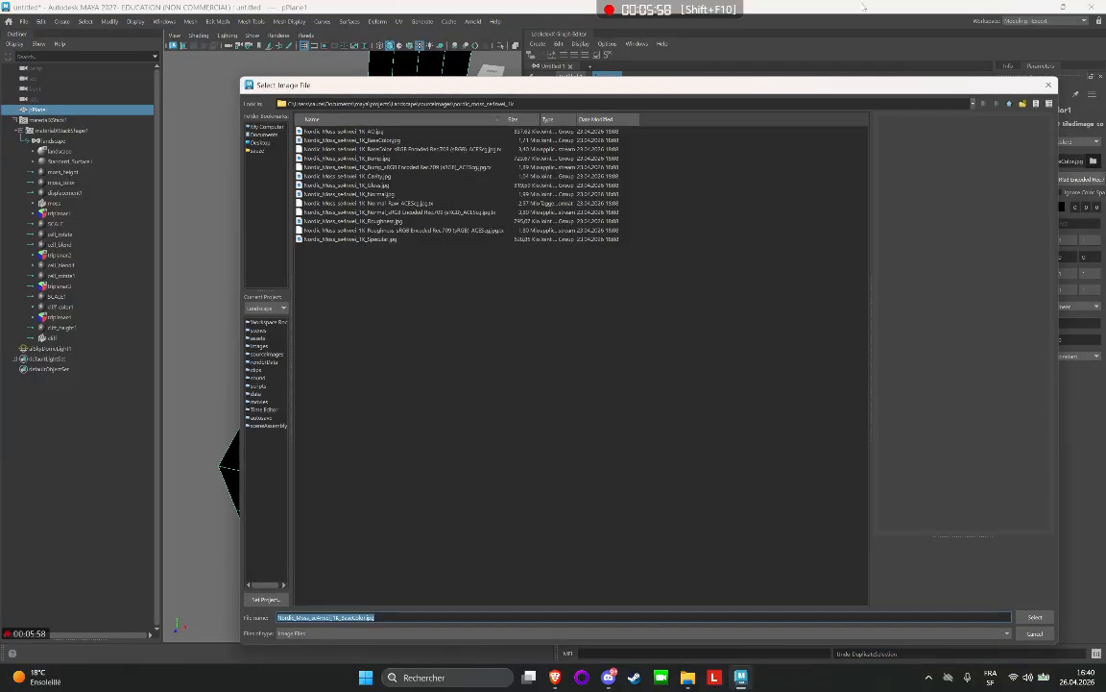
click(1010, 103)
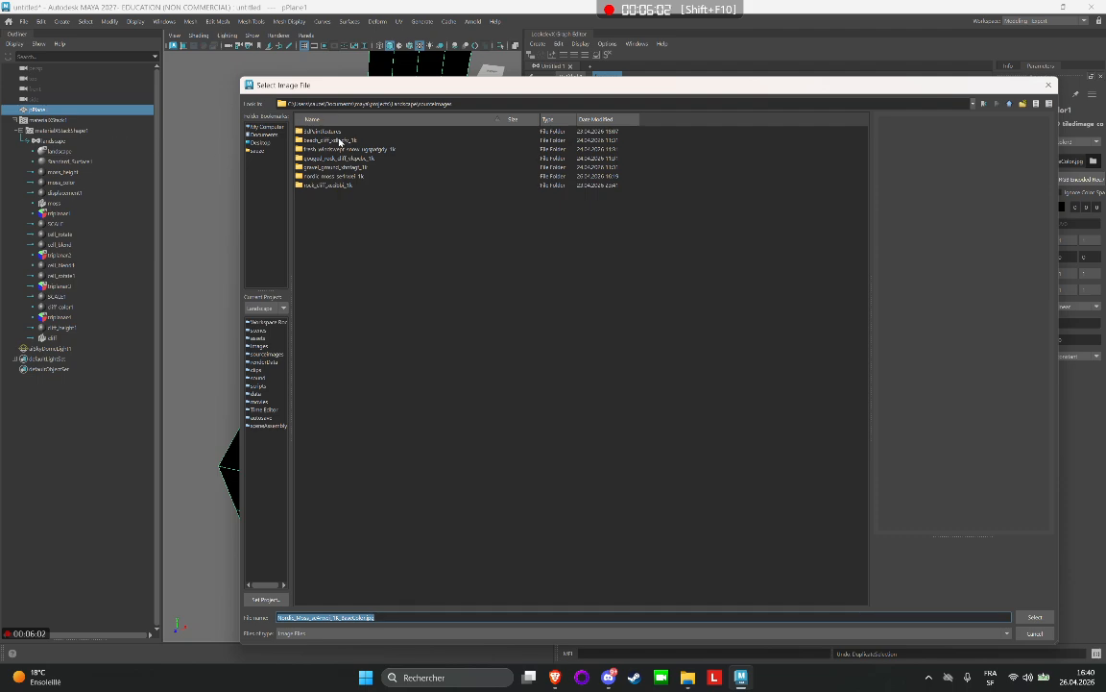
double_click(328, 186)
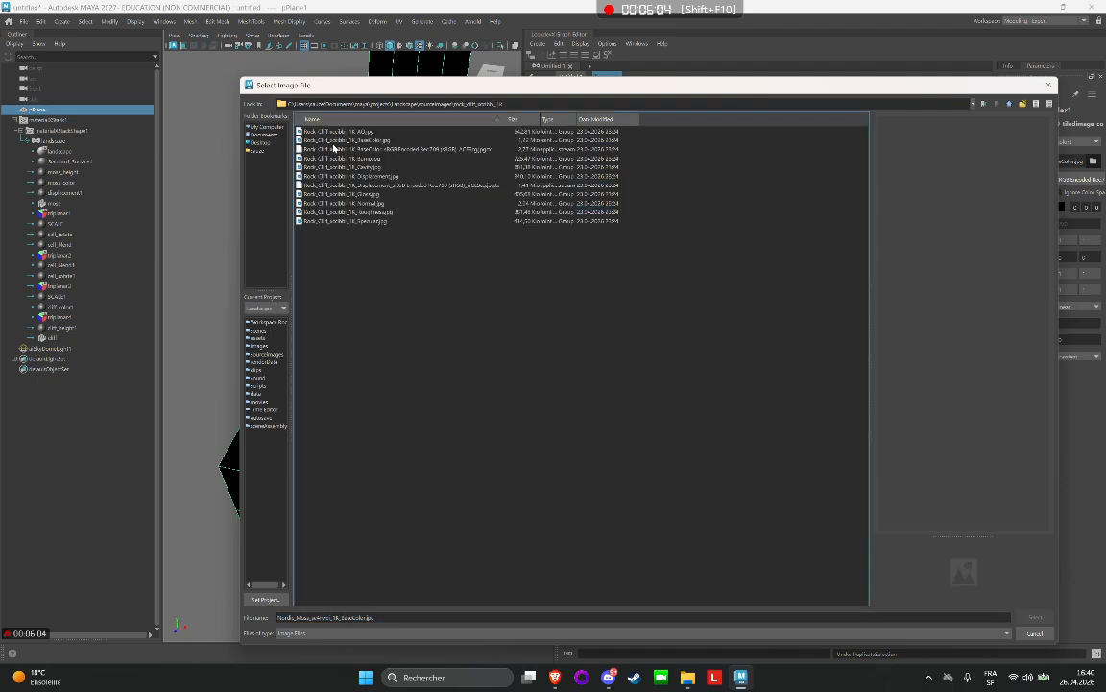
click(313, 131)
click(347, 141)
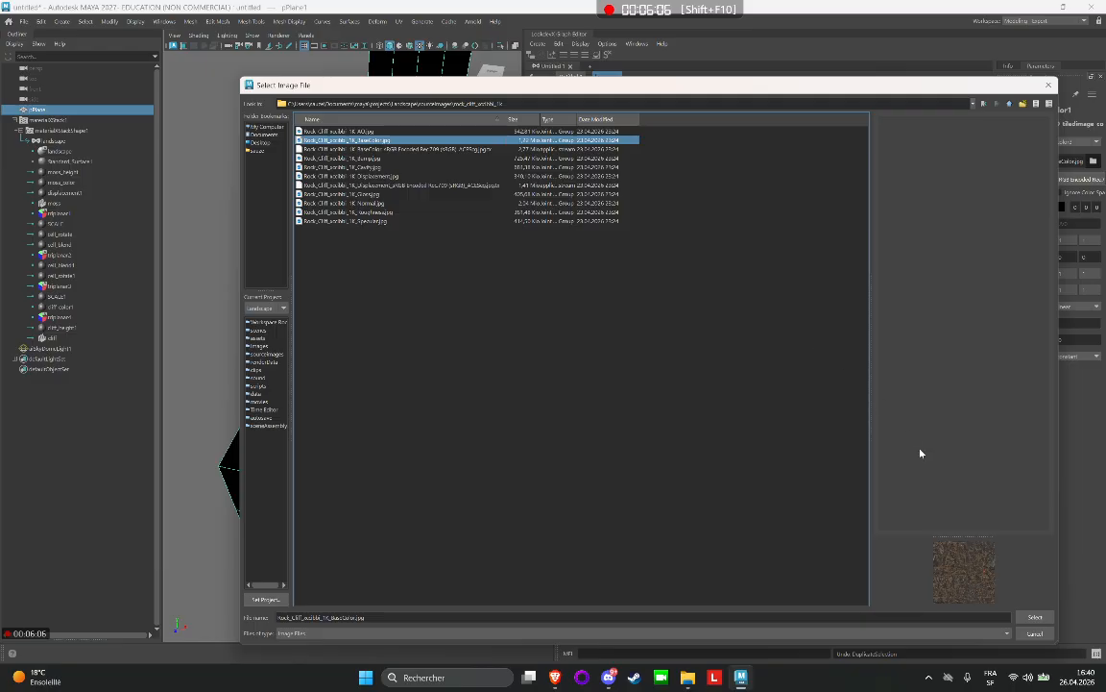
click(1030, 620)
Load the Rock_Cliff 1K Displacement JPG from the rock_cliff source images folder into cliff_height1.
scroll(802, 386, up, 2)
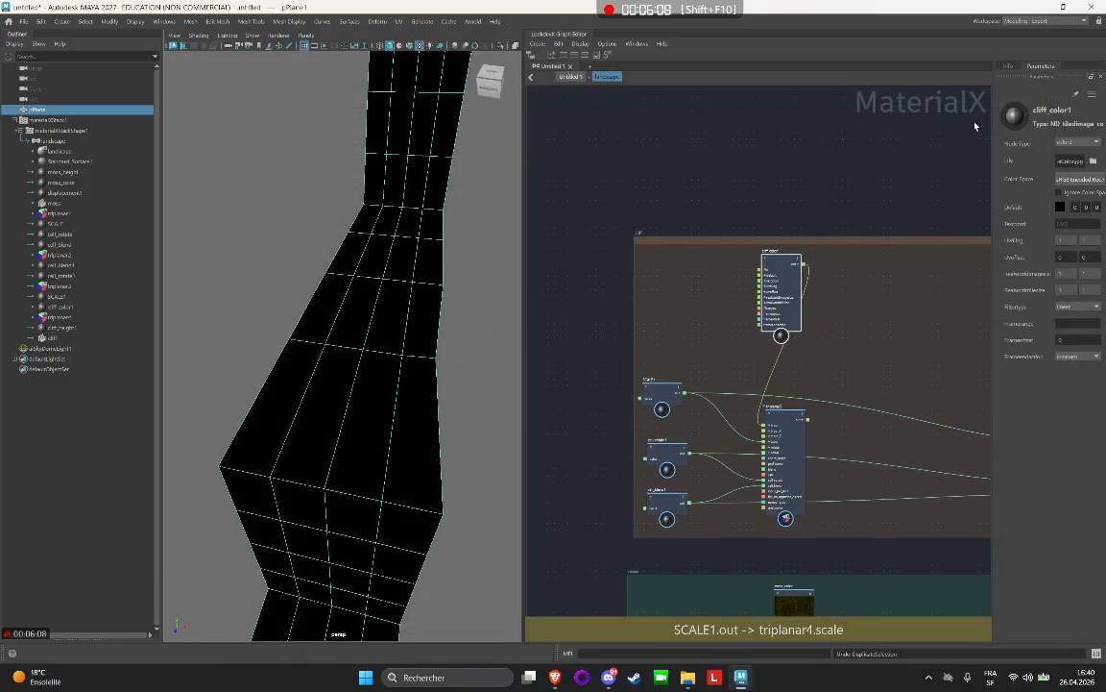
alt+middle_drag(976, 125, 615, 227)
click(842, 278)
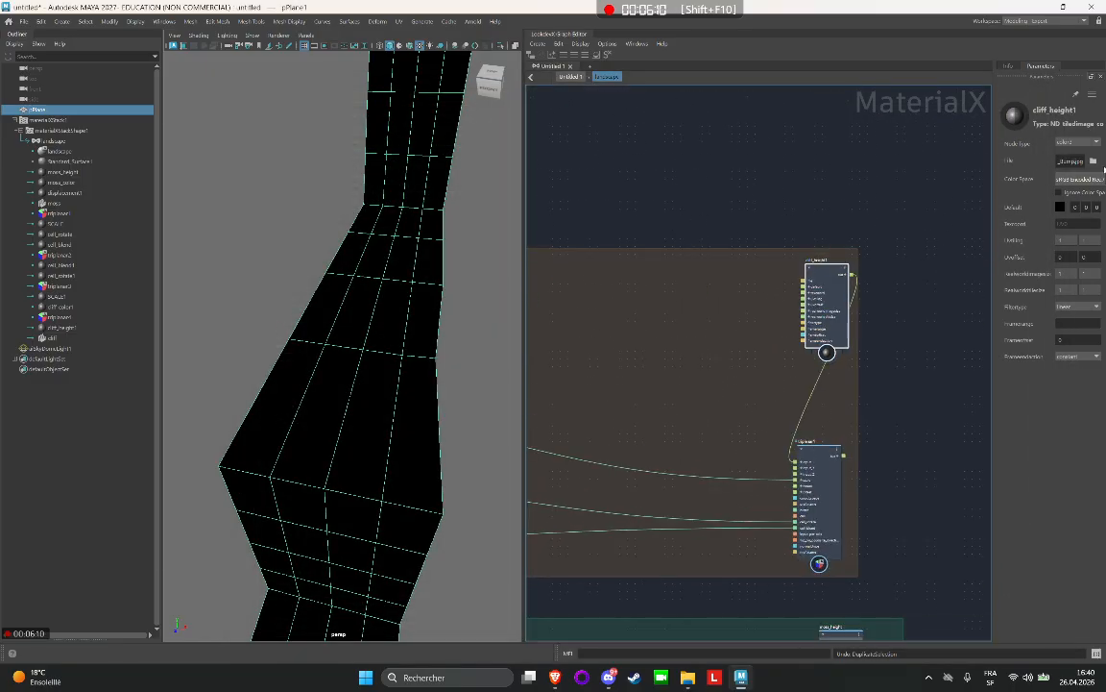
click(1093, 161)
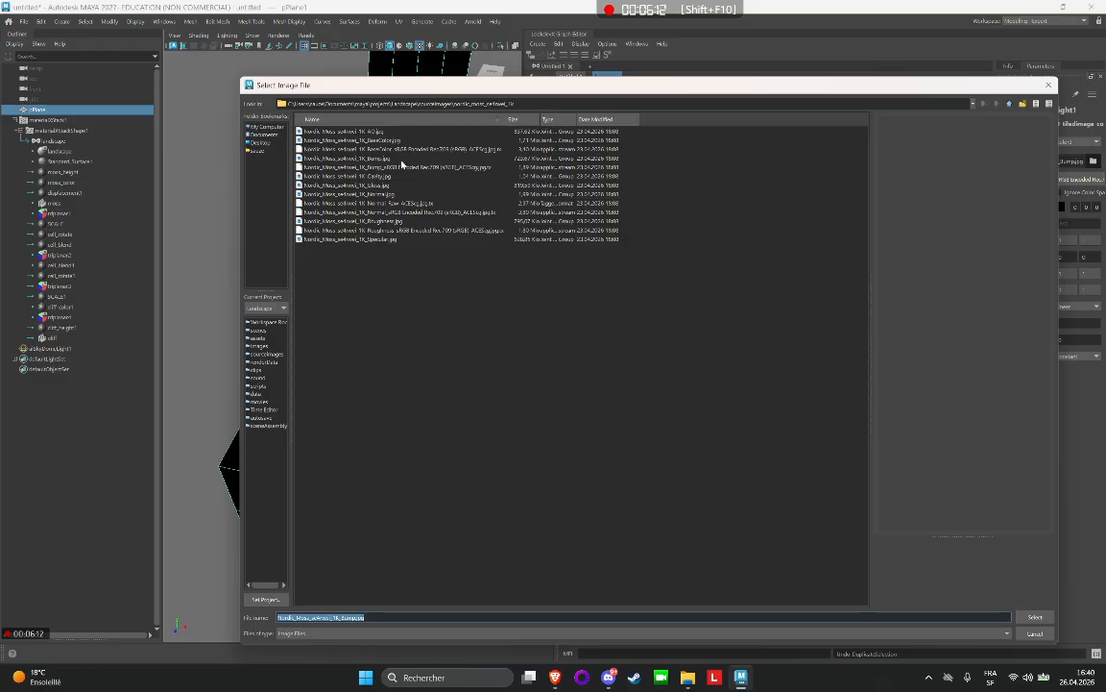
click(1011, 103)
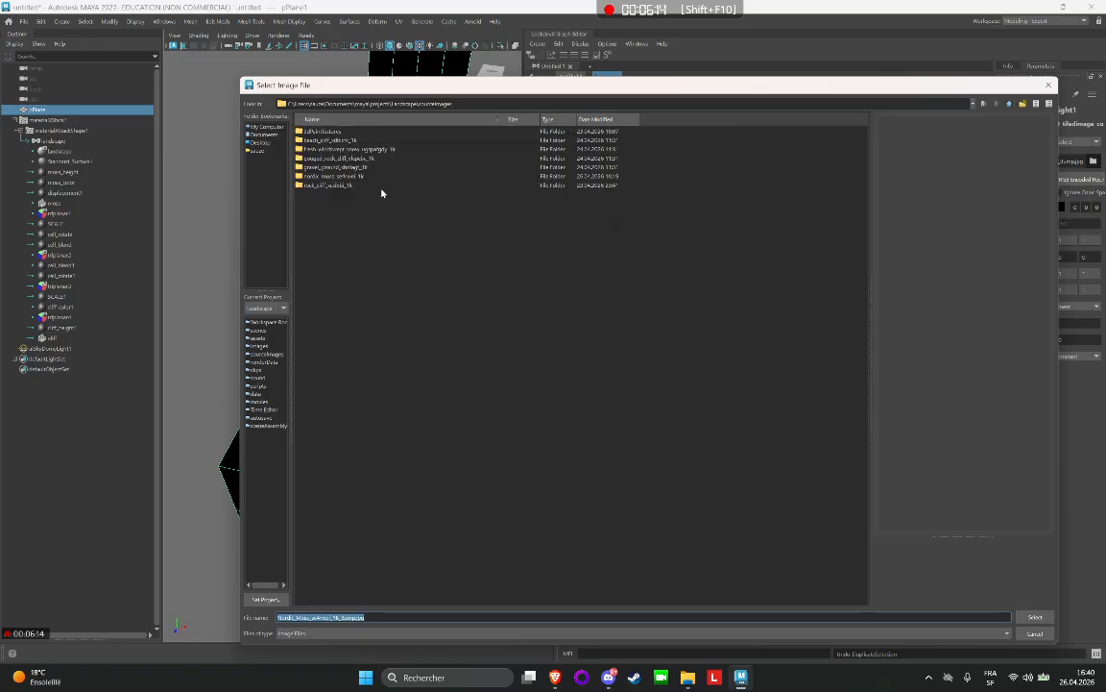
double_click(342, 184)
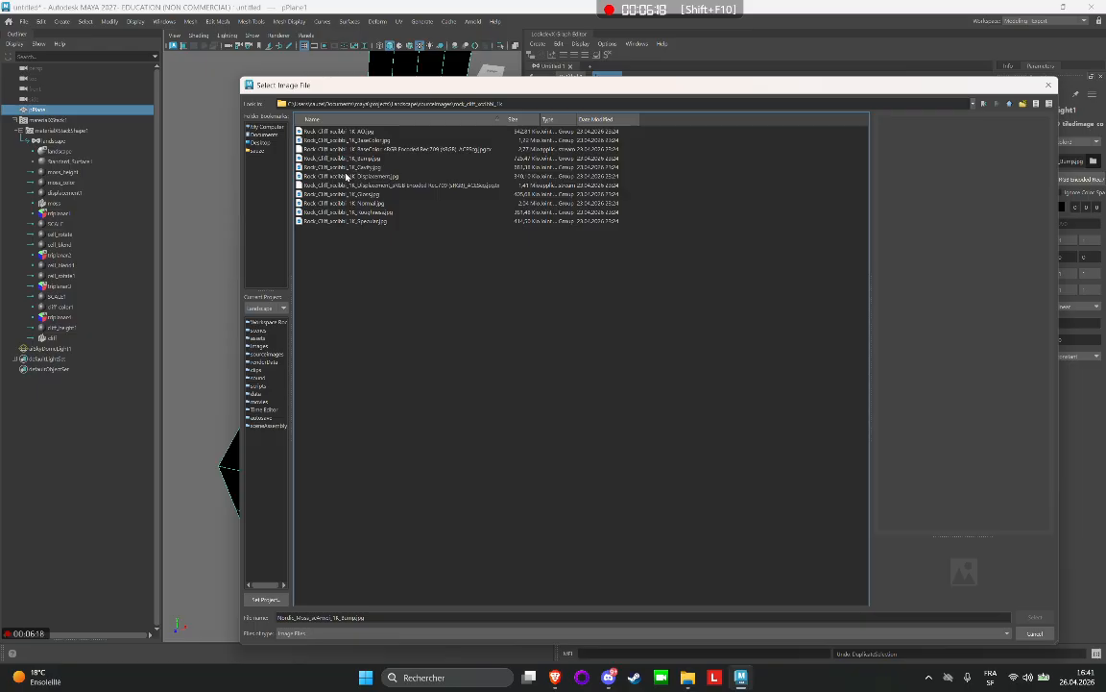
click(347, 176)
click(1033, 614)
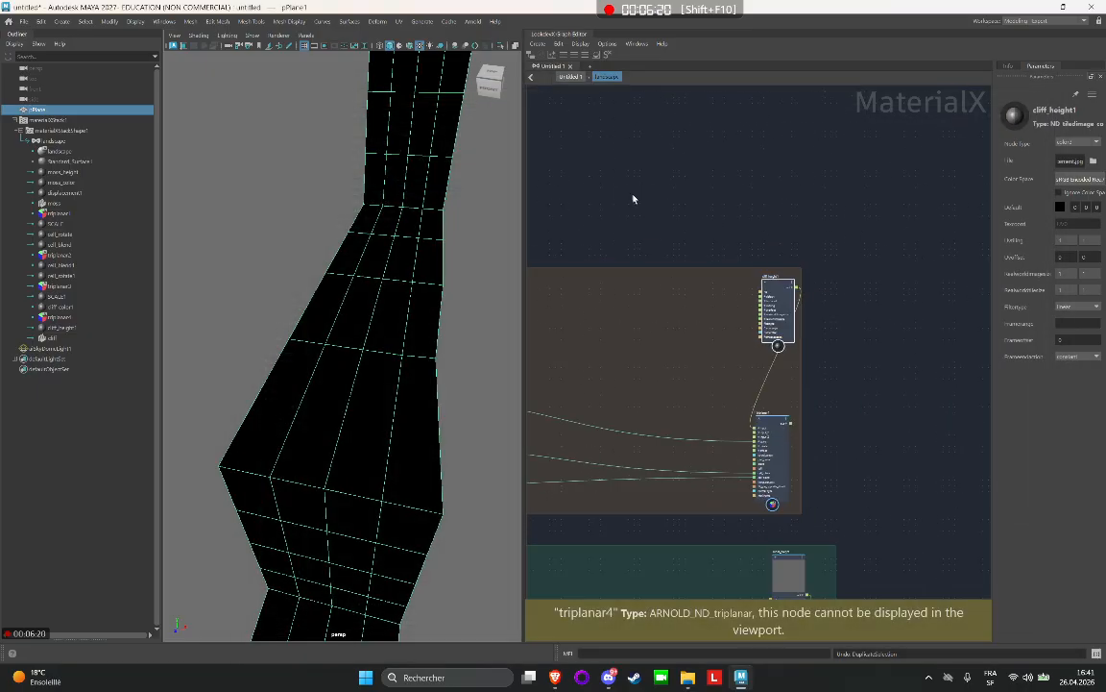
Paste another copy of the moss node network and place it just above the cliff backdrop.
middle_drag(778, 170, 756, 274)
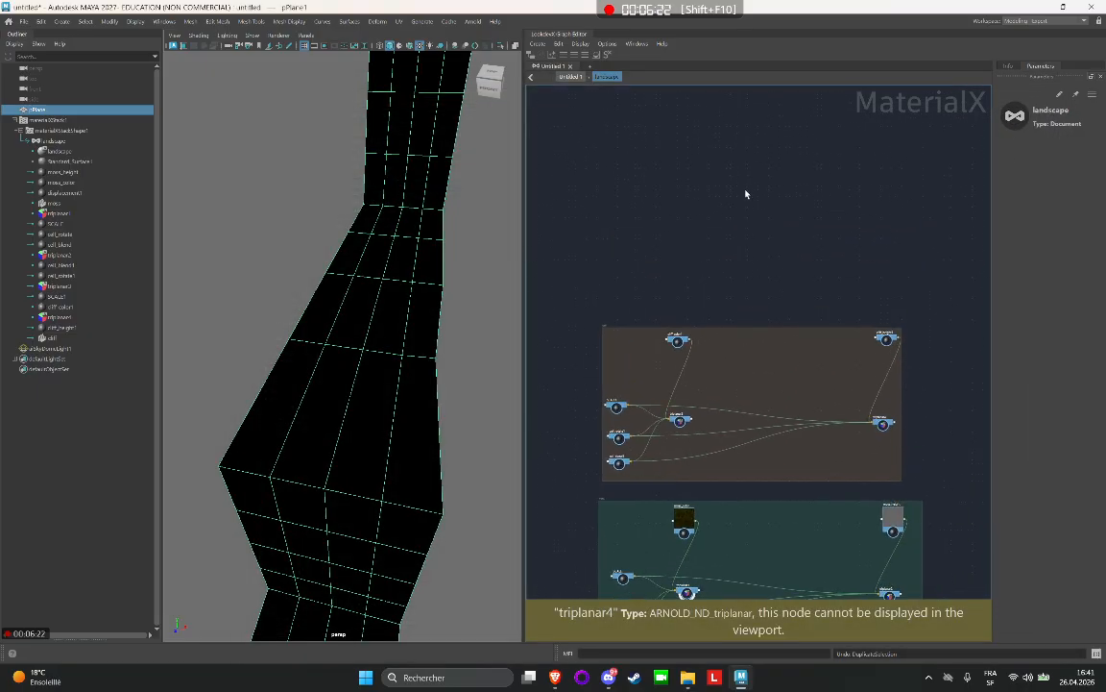
key(ctrl+v)
scroll(742, 213, down, 3)
middle_drag(765, 168, 786, 232)
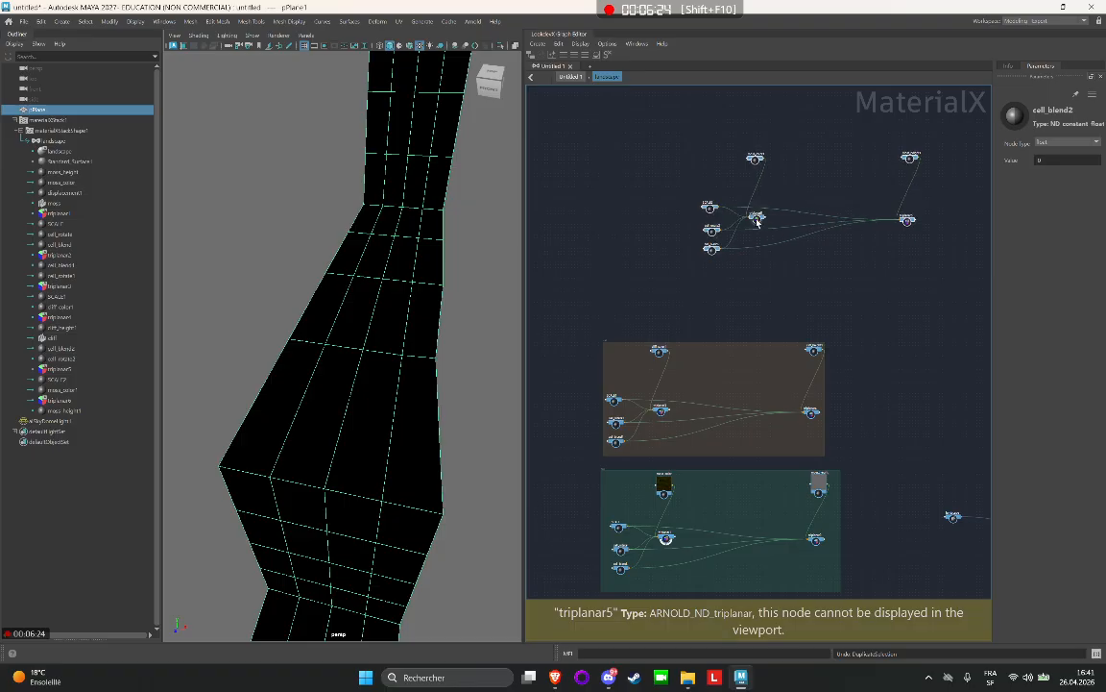
drag(757, 219, 658, 285)
scroll(723, 324, up, 1)
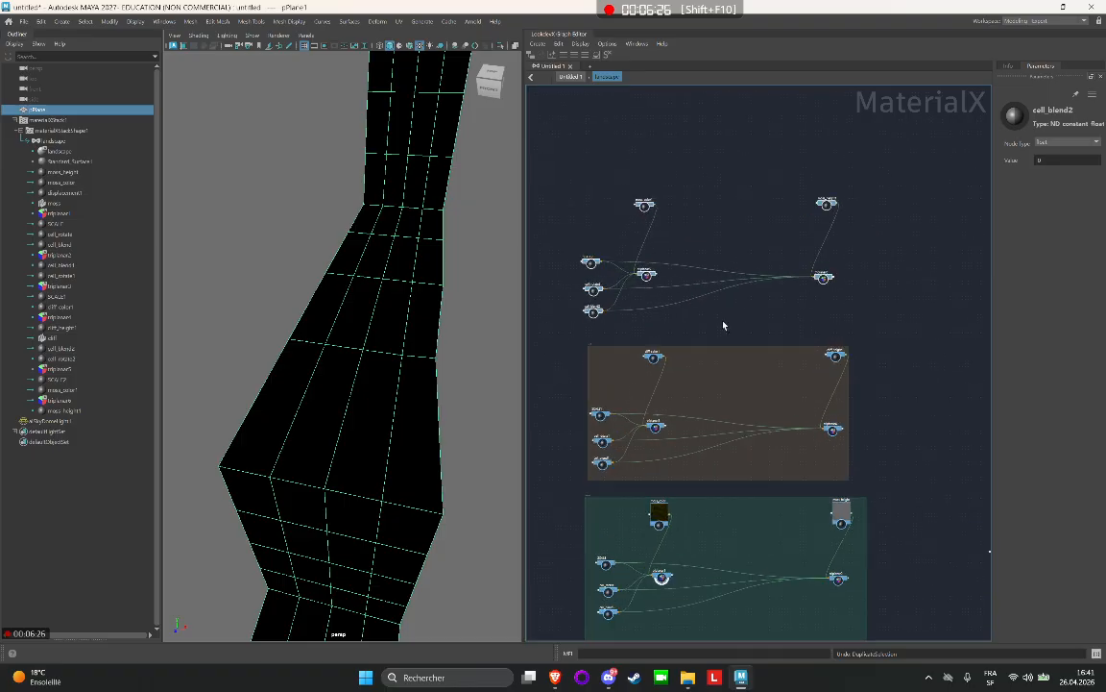
scroll(722, 321, up, 3)
click(684, 303)
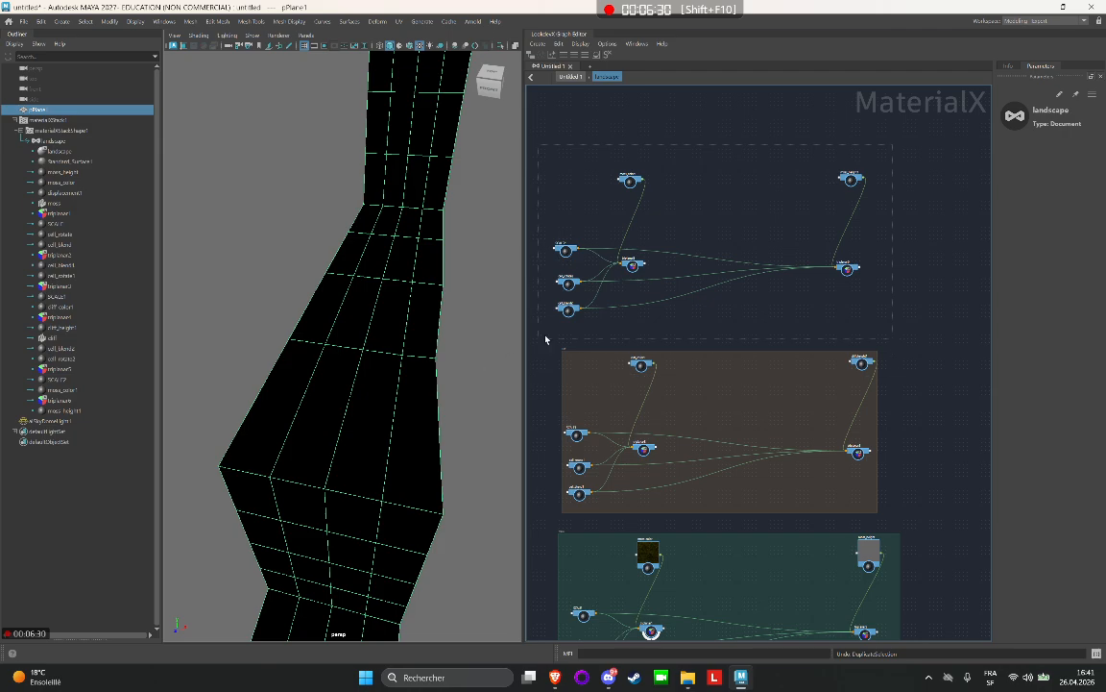
Enclose the newly pasted node network above the cliff backdrop in a new backdrop named snow.
click(850, 179)
right_click(808, 180)
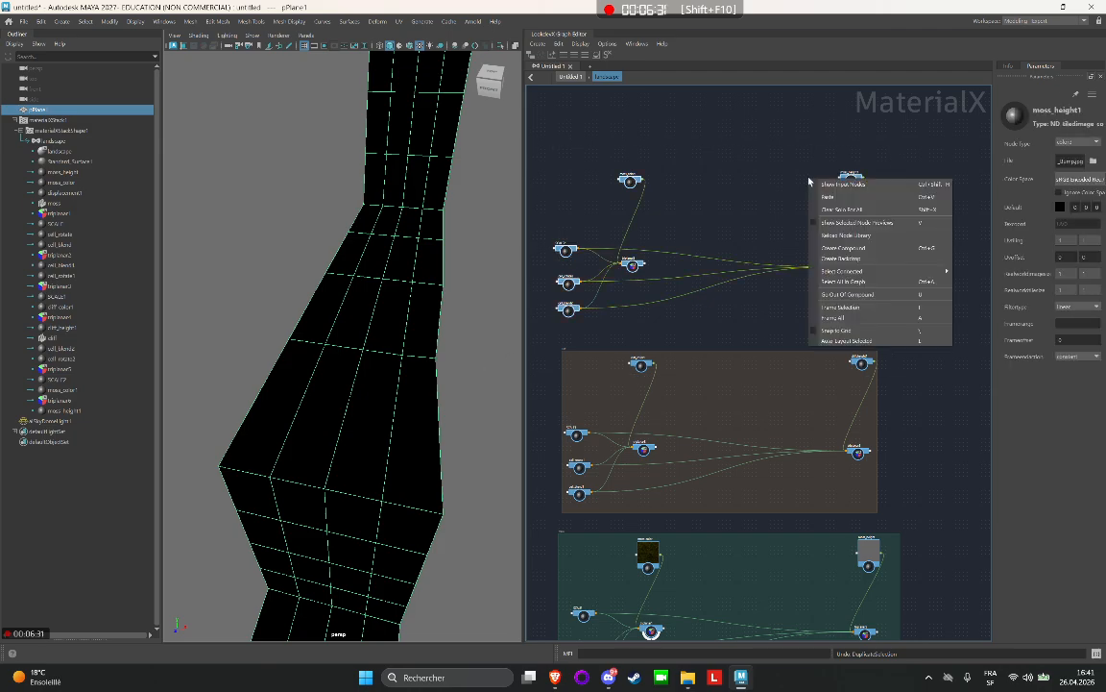
click(857, 259)
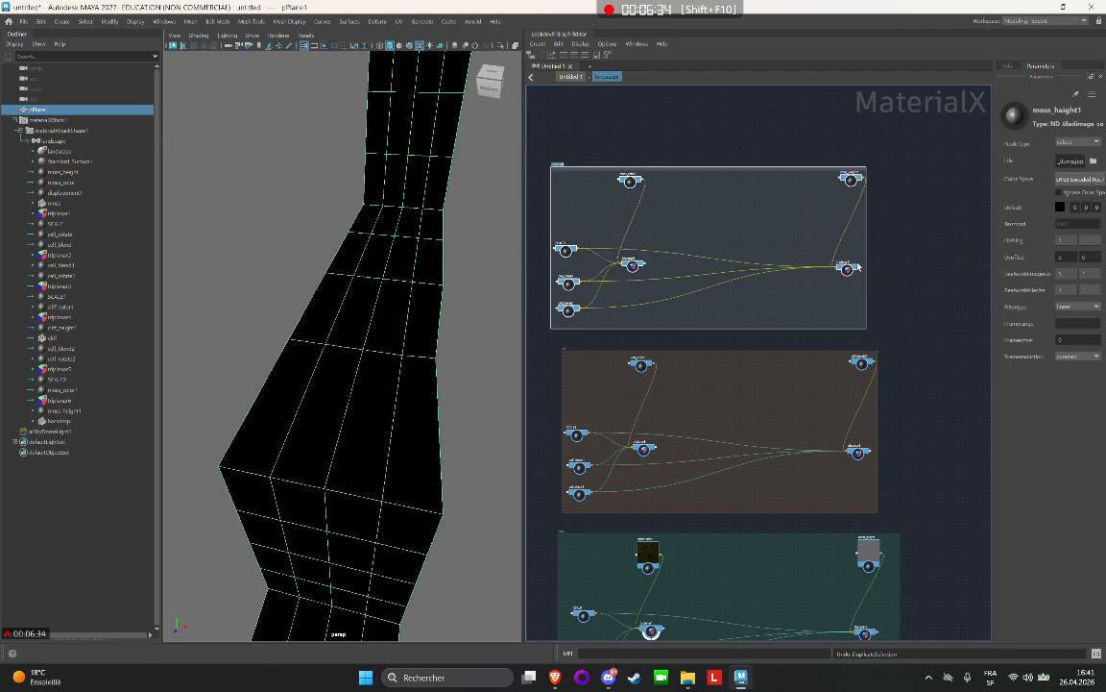
scroll(609, 146, up, 2)
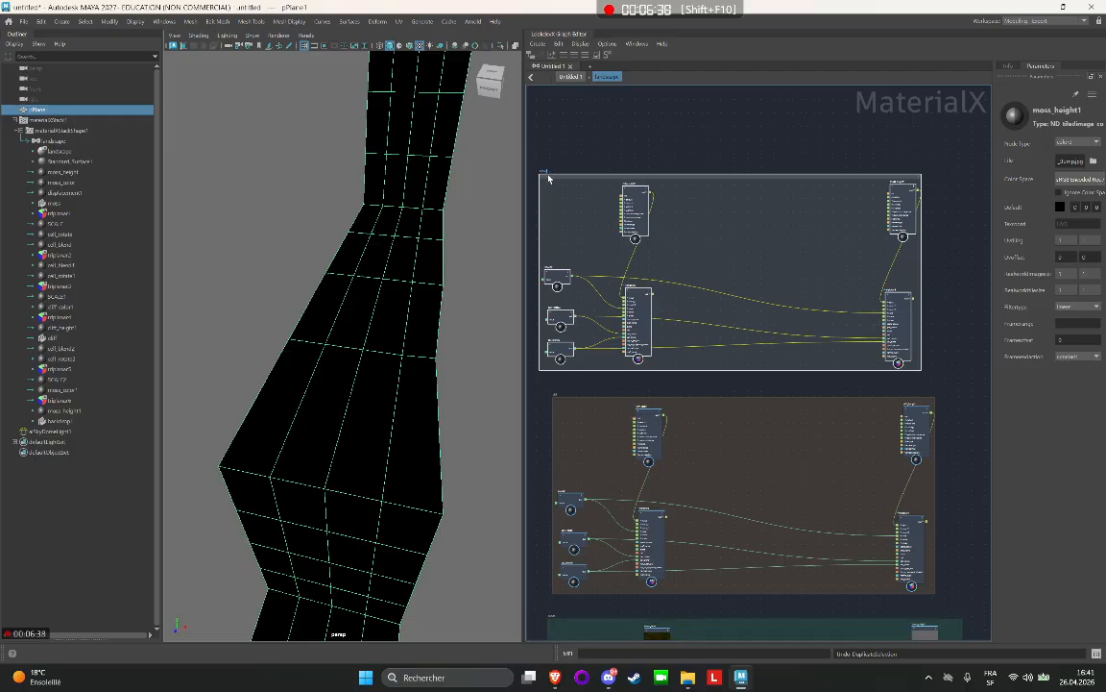
click(622, 158)
Load the Fresh_Windswept_Snow 1K BaseColor JPG from the fresh_windswept_snow source images folder into moss_color1 in the snow backdrop.
scroll(650, 162, up, 3)
click(634, 211)
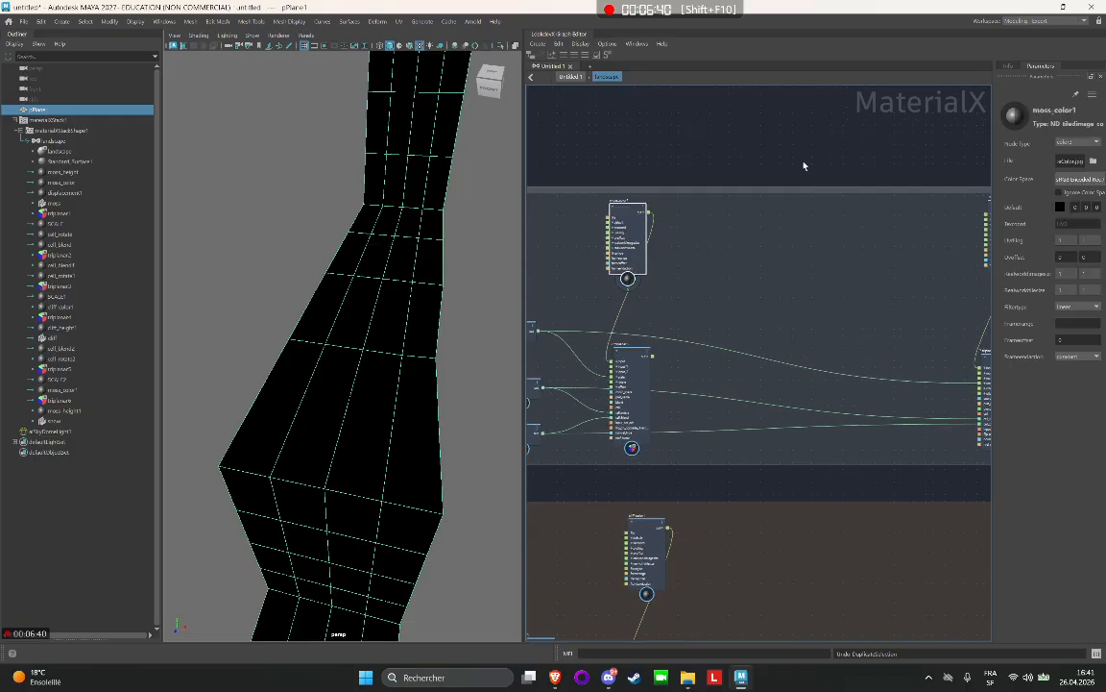
click(1093, 161)
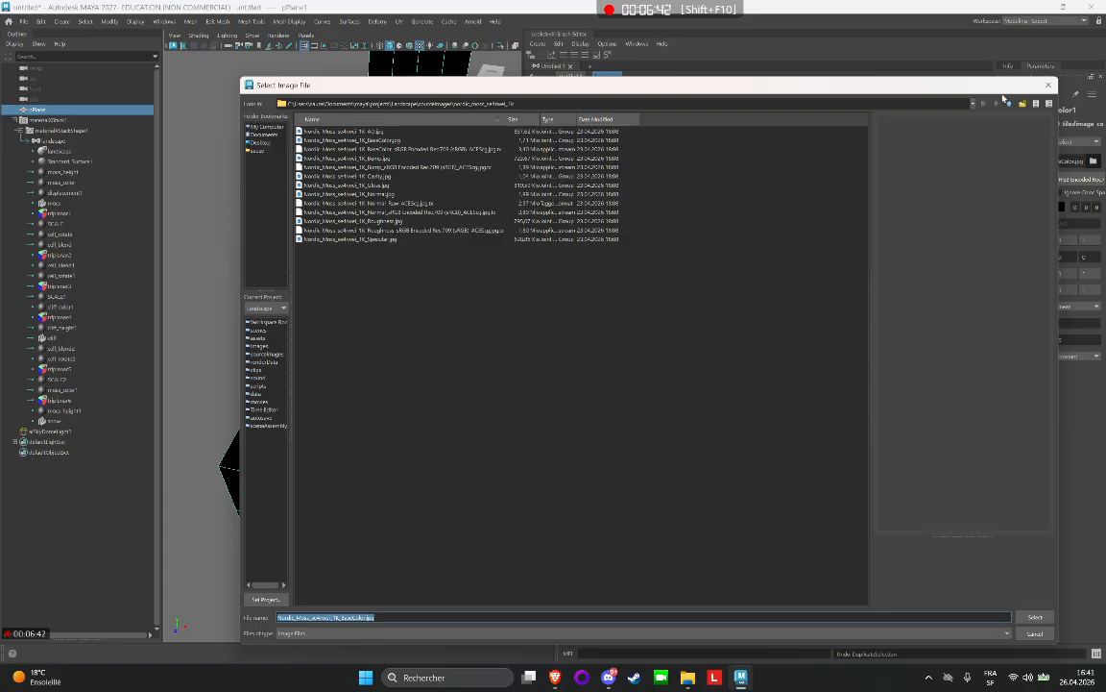
click(1006, 101)
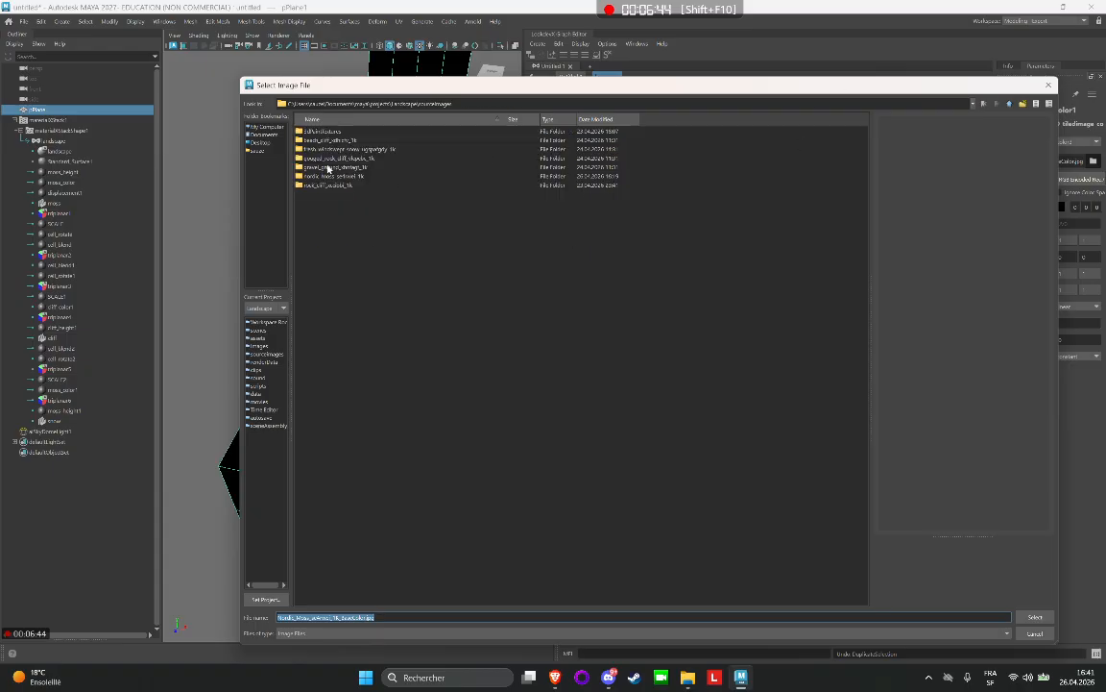
double_click(334, 151)
click(338, 150)
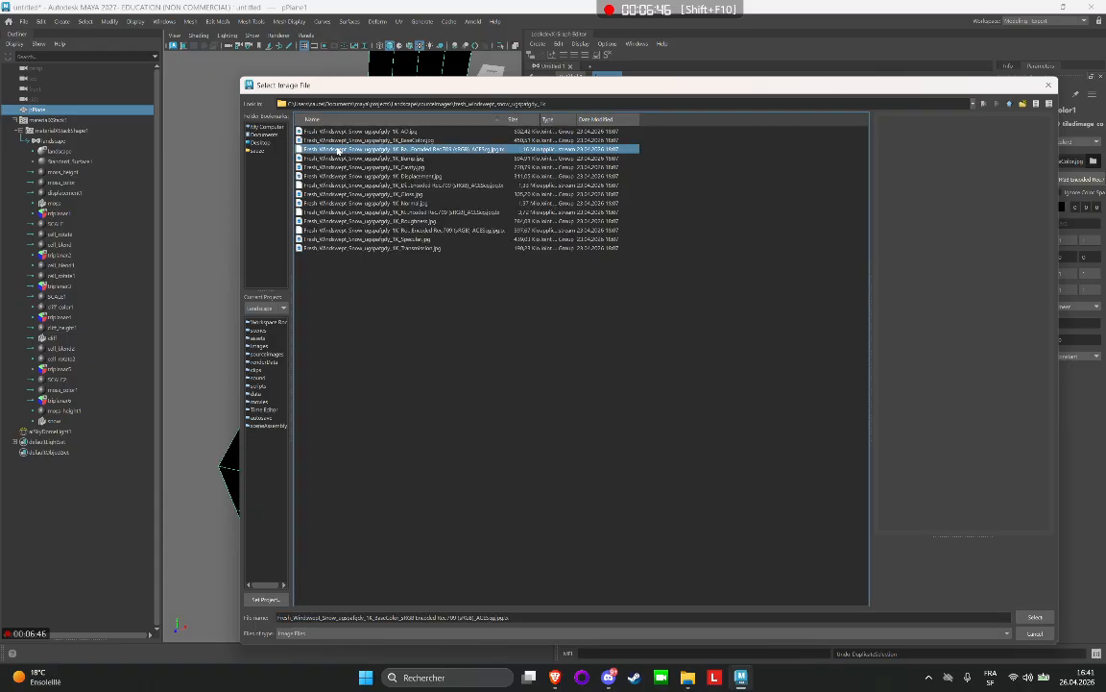
click(408, 141)
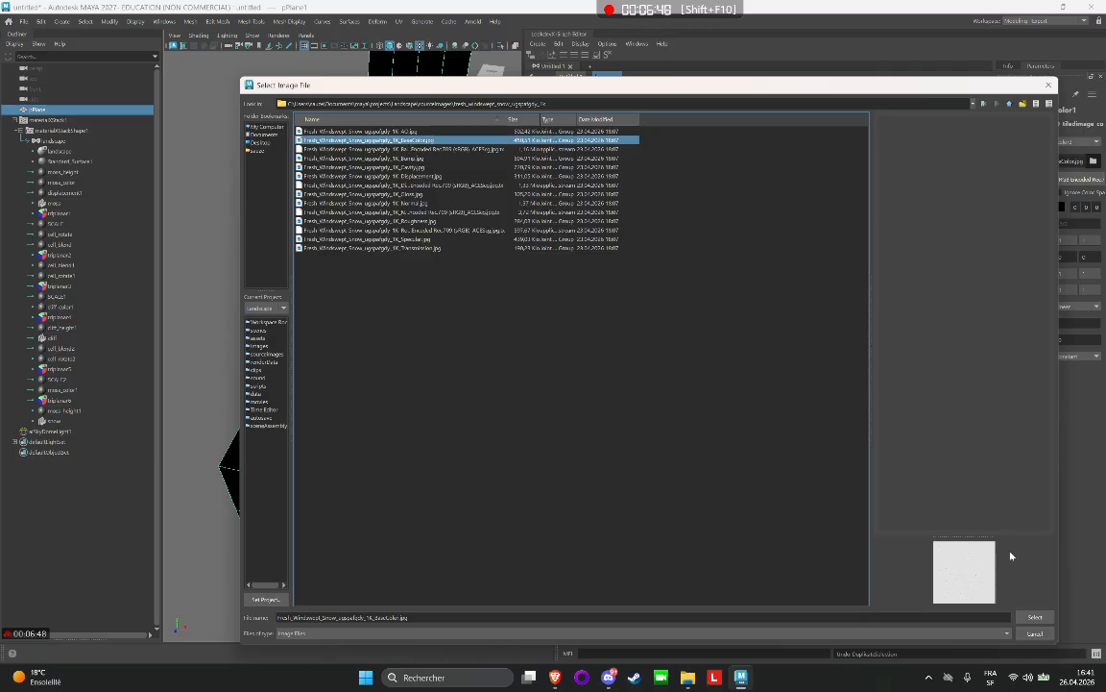
click(1035, 617)
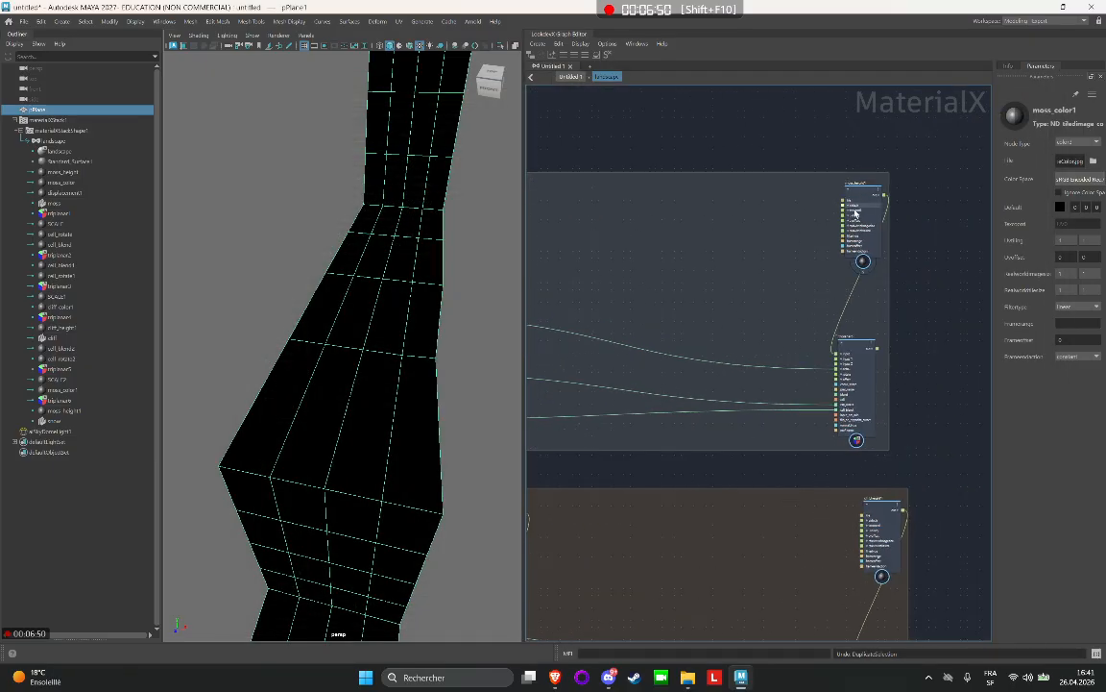
Load the Fresh_Windswept_Snow 1K BaseColor JPG into moss_height1 in the snow backdrop.
click(1093, 161)
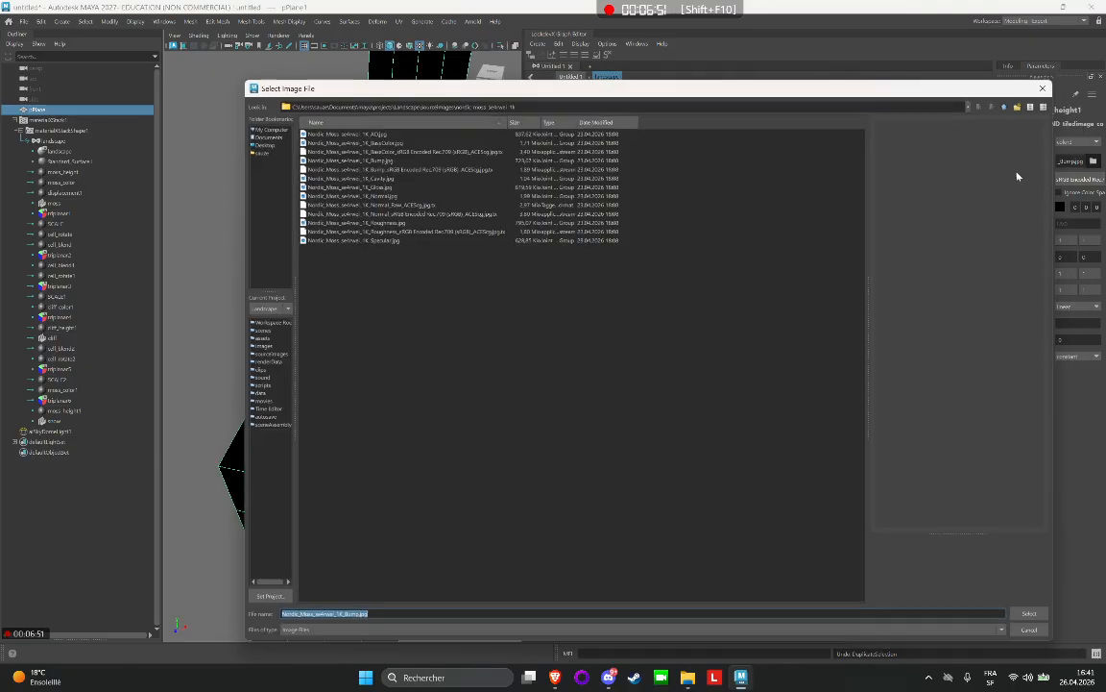
click(1011, 104)
double_click(363, 149)
click(361, 150)
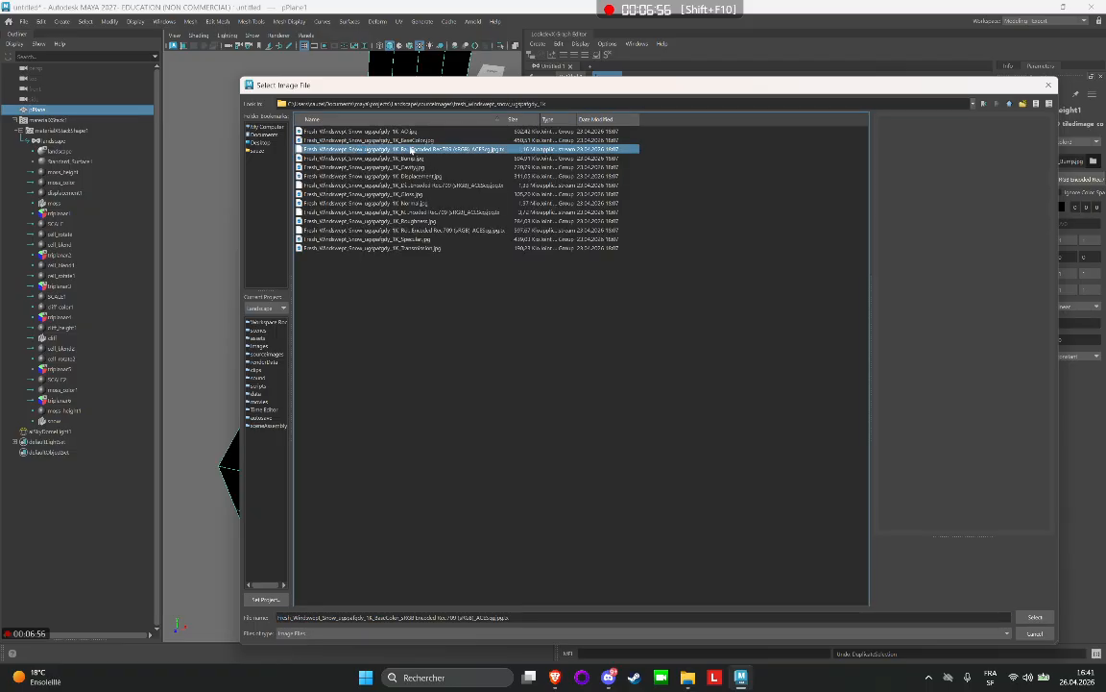
click(421, 142)
click(1035, 618)
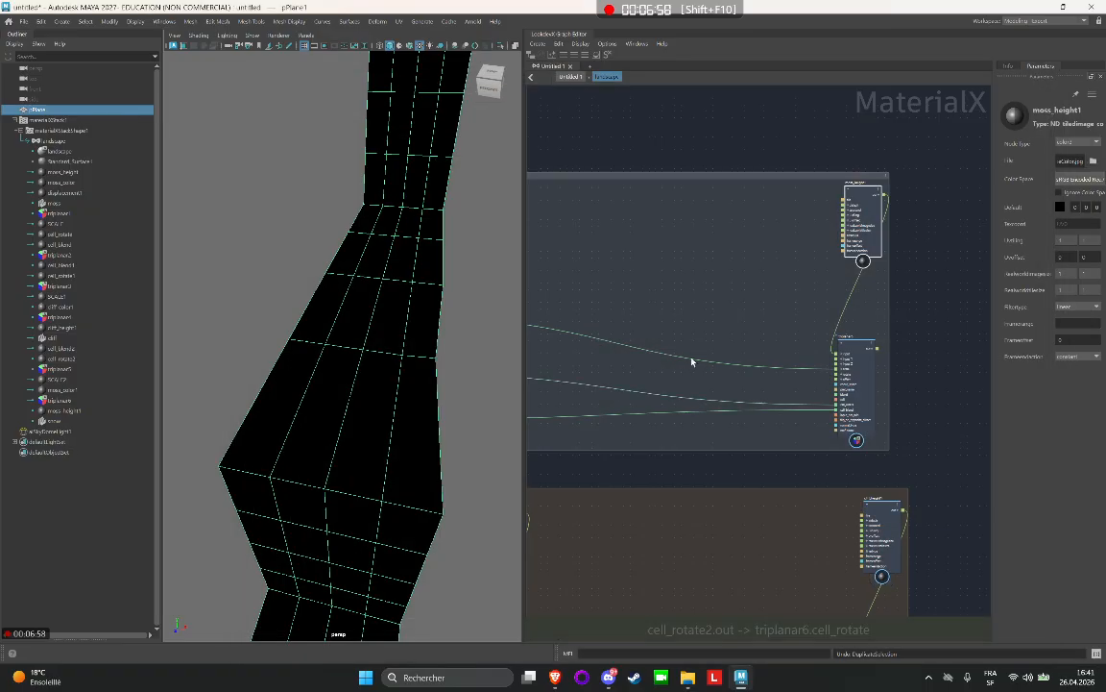
Paste another copy of the moss node network into the graph near the moss backdrop.
scroll(691, 363, down, 5)
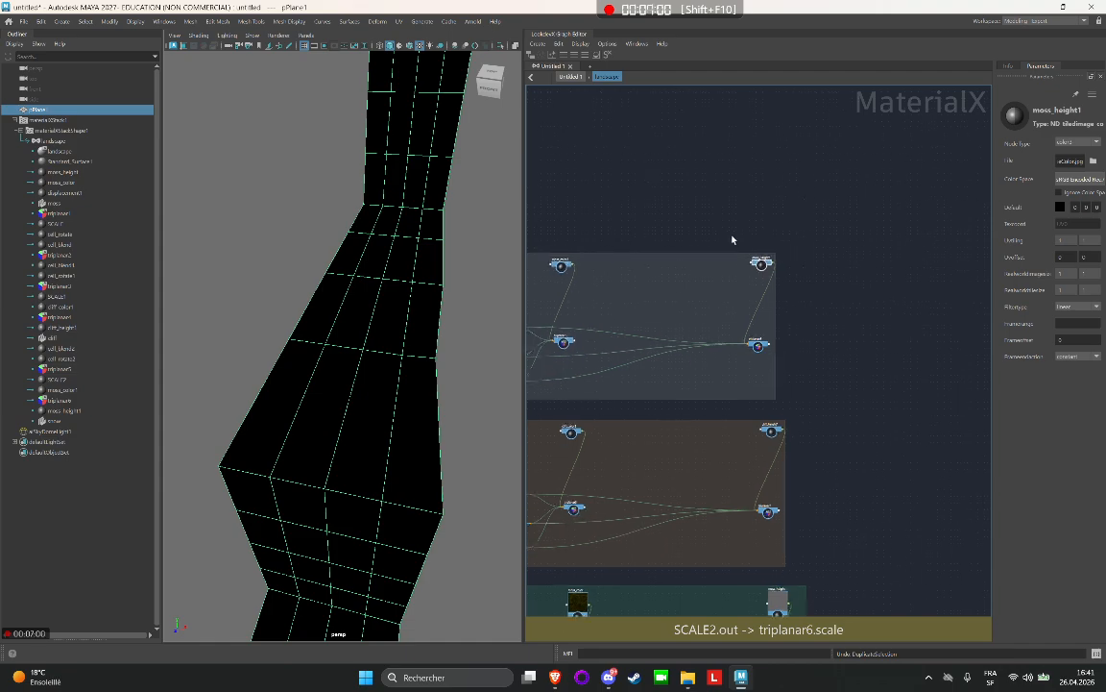
scroll(710, 192, up, 4)
scroll(755, 158, down, 3)
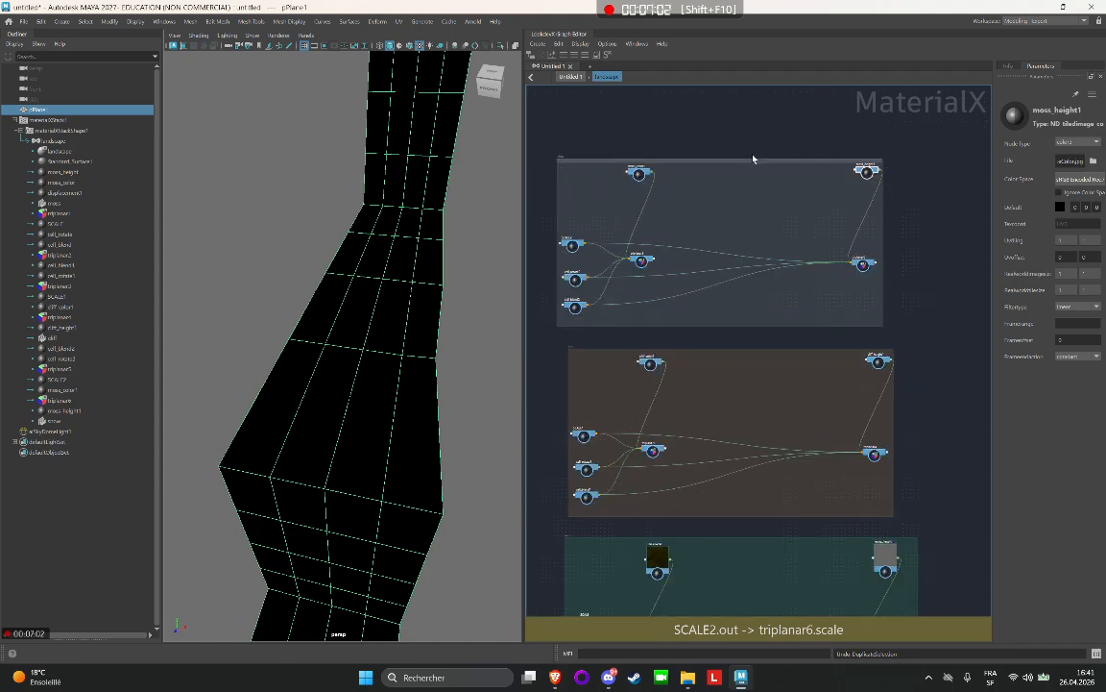
scroll(916, 289, up, 2)
scroll(920, 337, down, 1)
middle_drag(930, 289, 970, 79)
scroll(961, 388, up, 1)
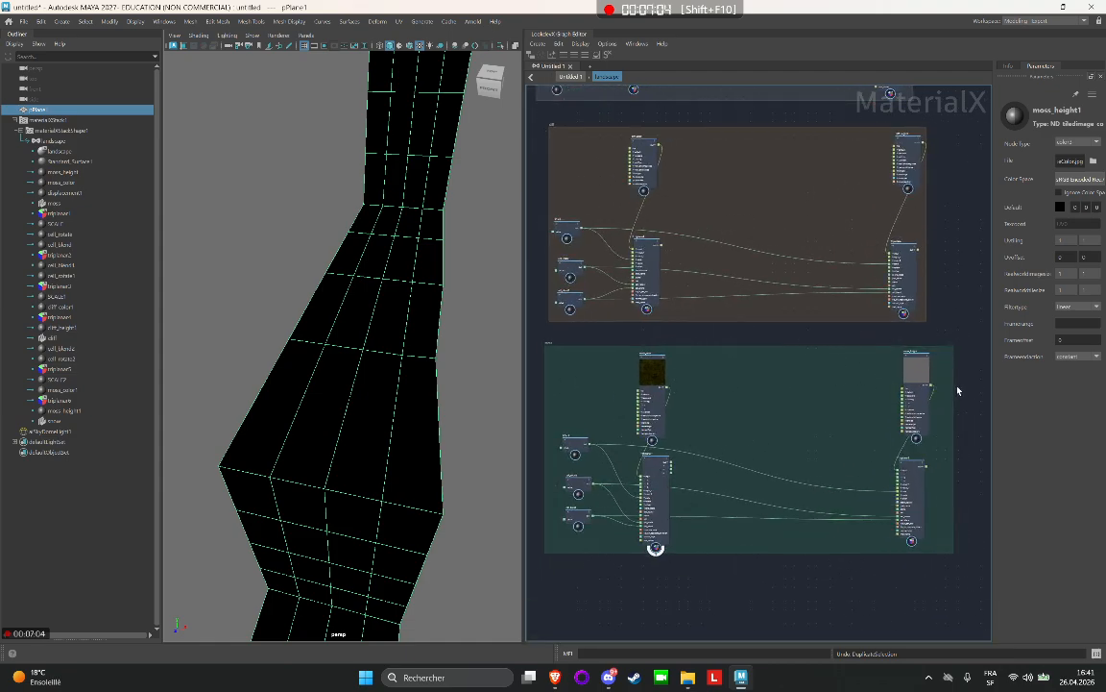
middle_drag(956, 314, 926, 273)
scroll(925, 272, down, 4)
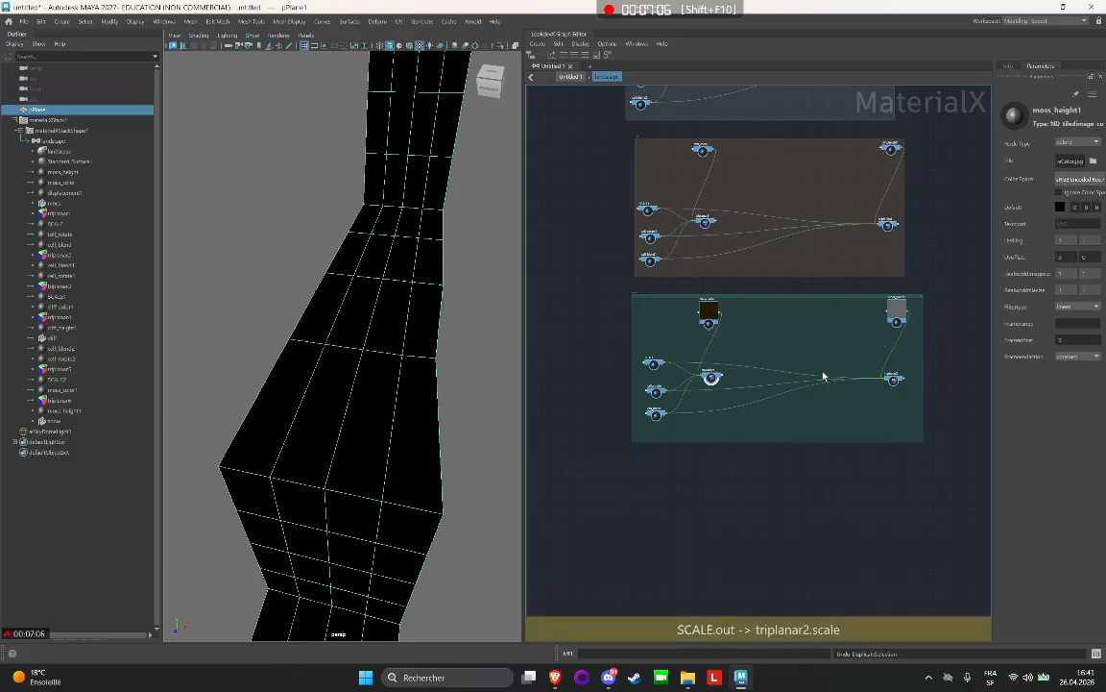
click(746, 525)
middle_drag(766, 516, 729, 372)
key(ctrl+v)
scroll(817, 403, down, 2)
middle_drag(831, 395, 755, 381)
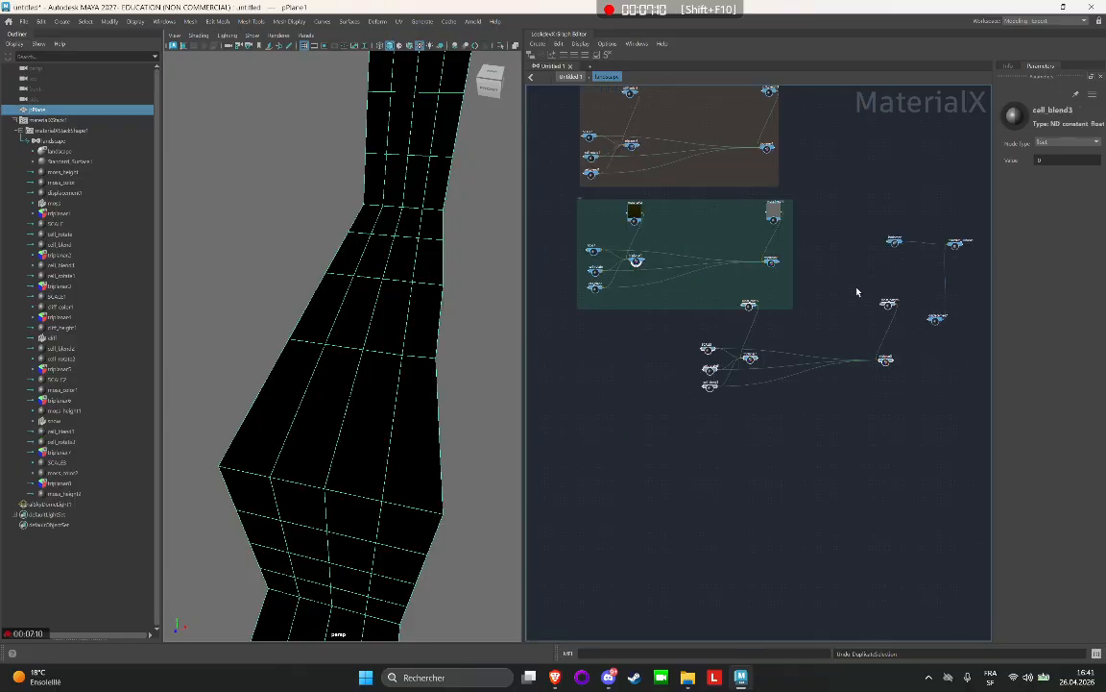
Move the pasted node network into the empty area beneath the moss backdrop, roughly aligned with the moss nodes.
drag(885, 311, 760, 356)
middle_drag(853, 266, 989, 180)
scroll(753, 360, up, 3)
middle_drag(637, 319, 669, 302)
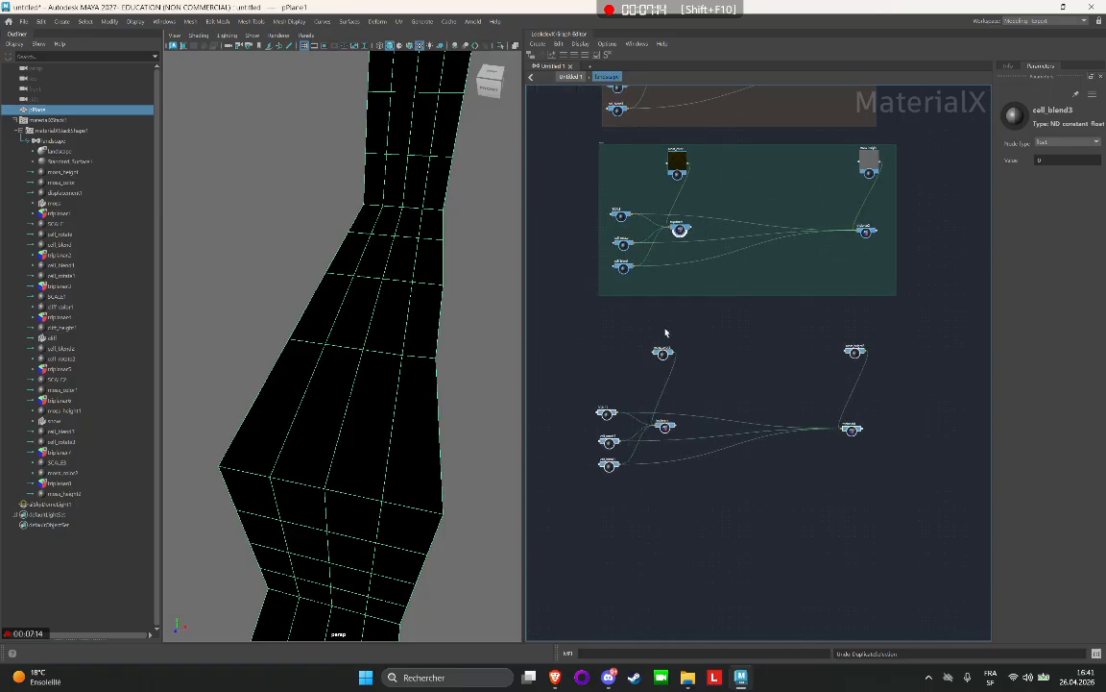
drag(659, 353, 666, 345)
click(605, 339)
Enclose the network beneath the moss group in a new backdrop named sand.
drag(565, 317, 891, 495)
click(898, 386)
drag(913, 319, 493, 596)
right_click(710, 363)
click(766, 441)
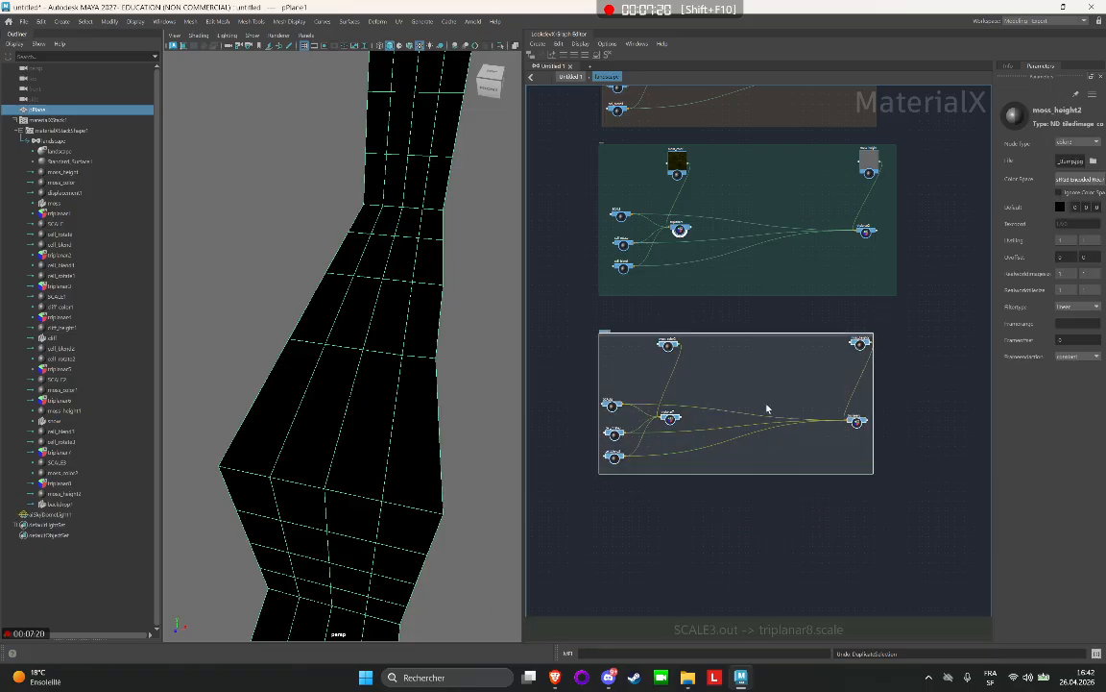
scroll(604, 331, up, 5)
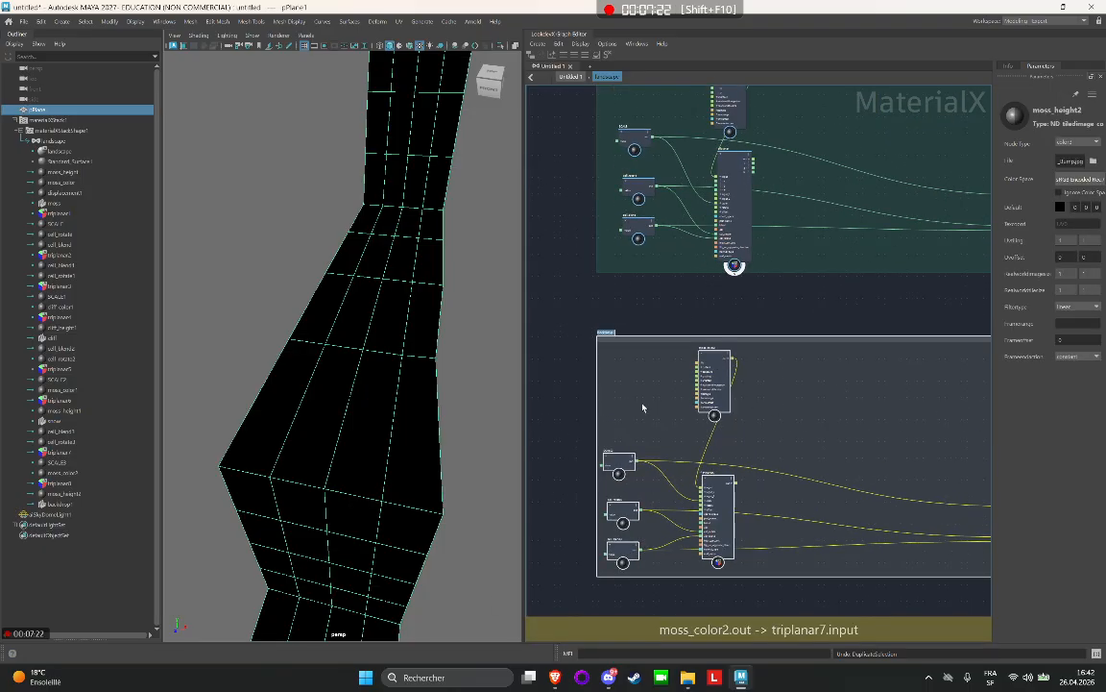
text(gro)
key(Return)
Give the sand backdrop the yellow preset color.
middle_drag(822, 328, 627, 308)
right_click(870, 324)
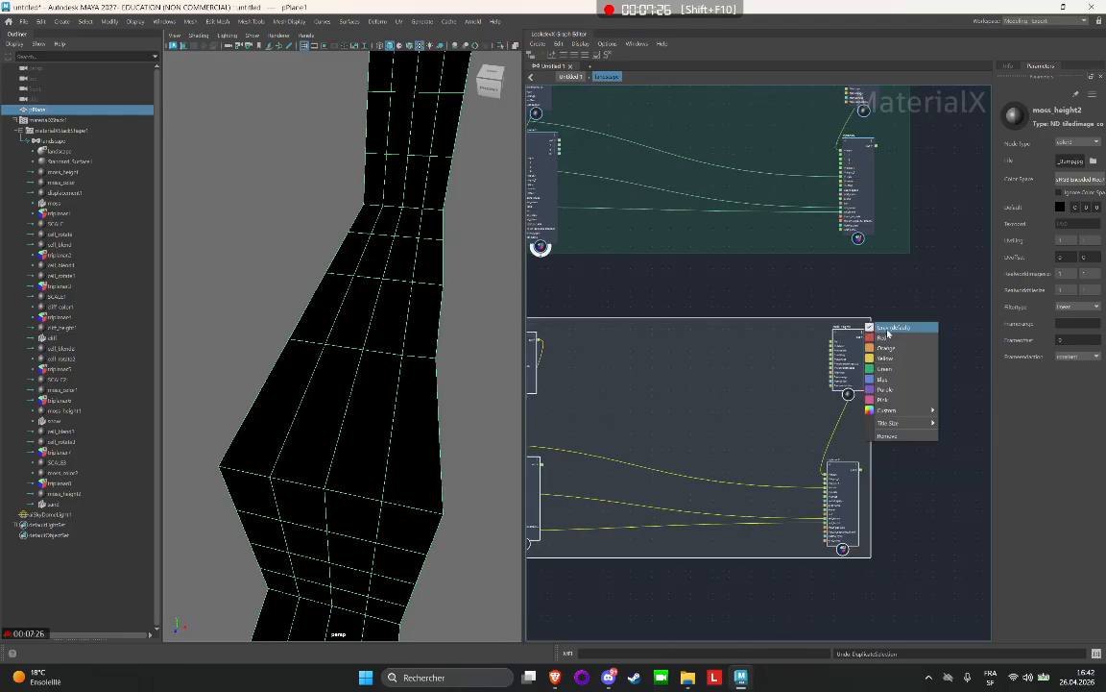
click(893, 349)
scroll(913, 373, down, 5)
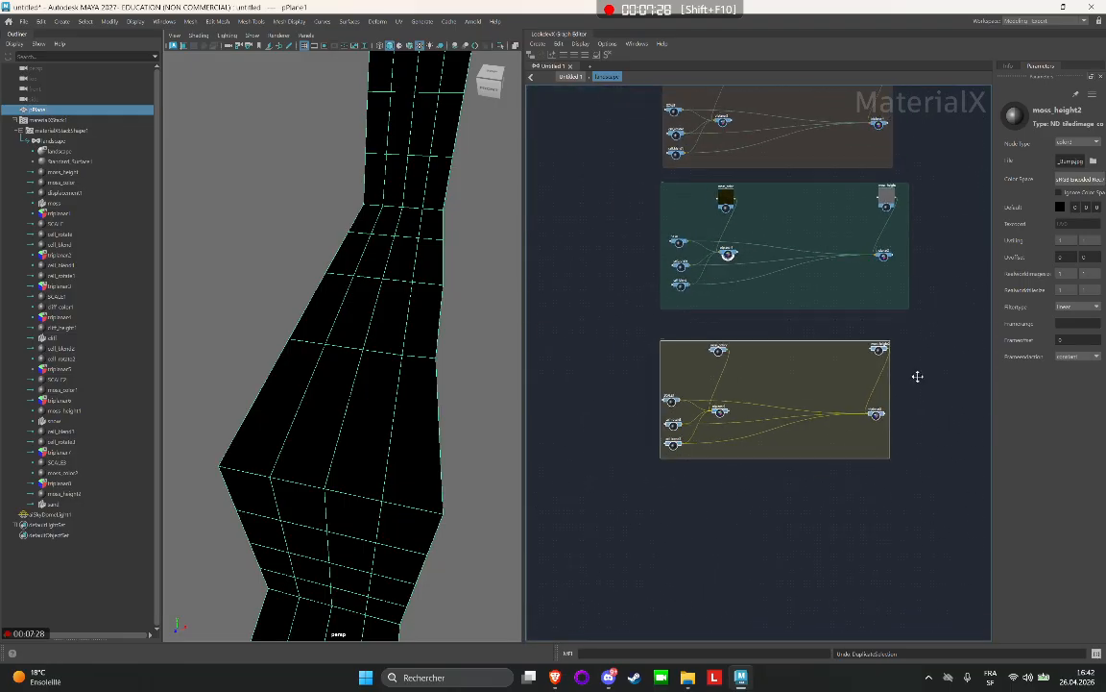
Nudge the moss backdrop slightly to the left within the column of texture groups.
middle_drag(917, 375, 847, 504)
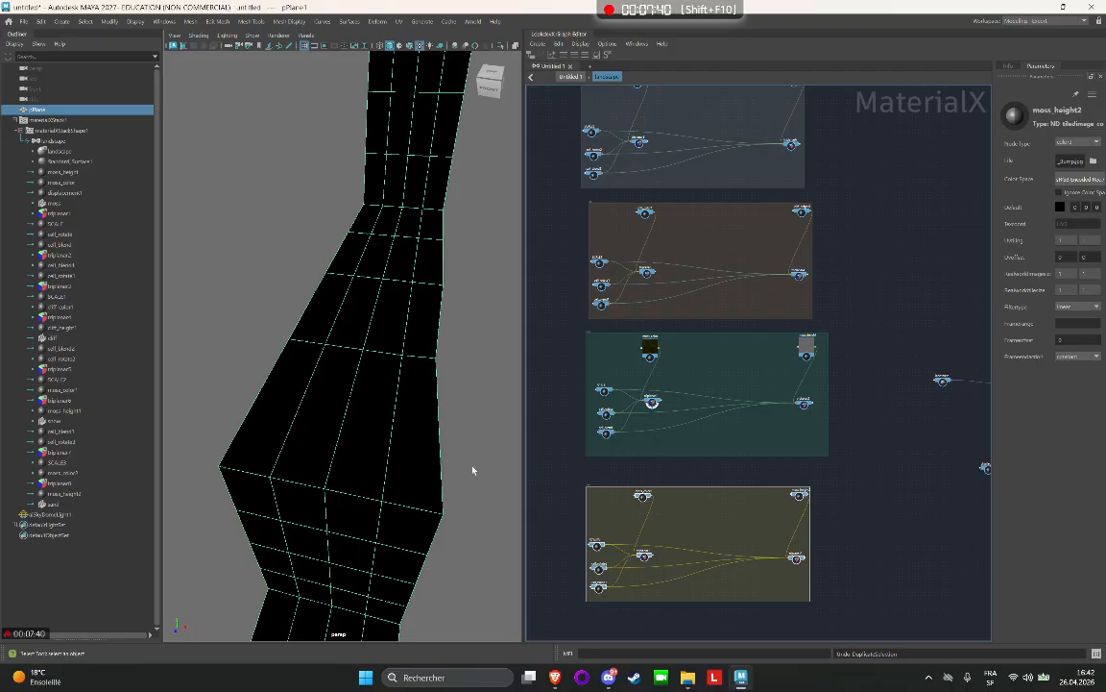
alt+middle_drag(812, 336, 738, 387)
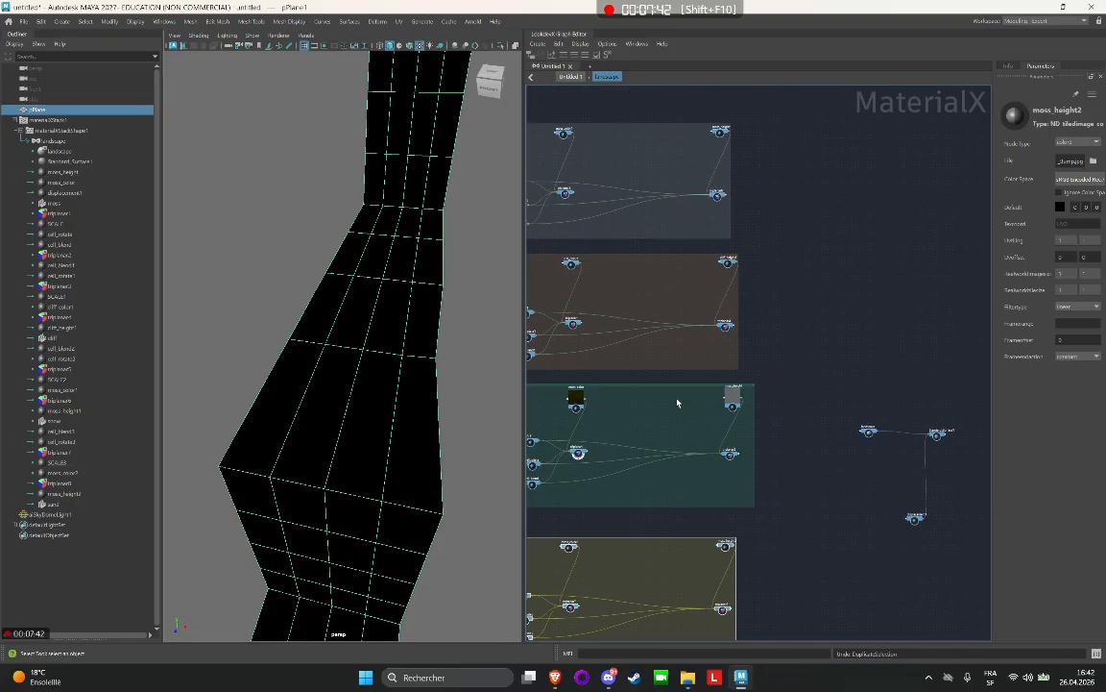
click(694, 440)
drag(657, 391, 636, 388)
Add an Arnold Layer Rgba node in the empty area between the texture groups and the landscape shader.
scroll(866, 422, up, 3)
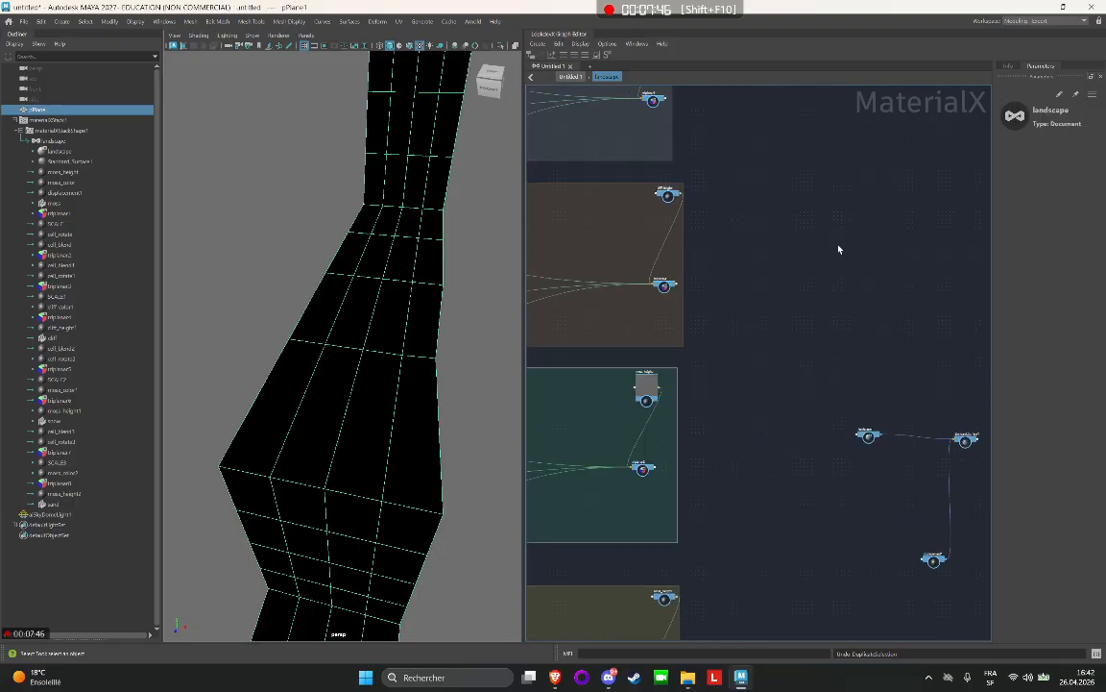
scroll(792, 239, up, 3)
alt+middle_drag(792, 239, 802, 263)
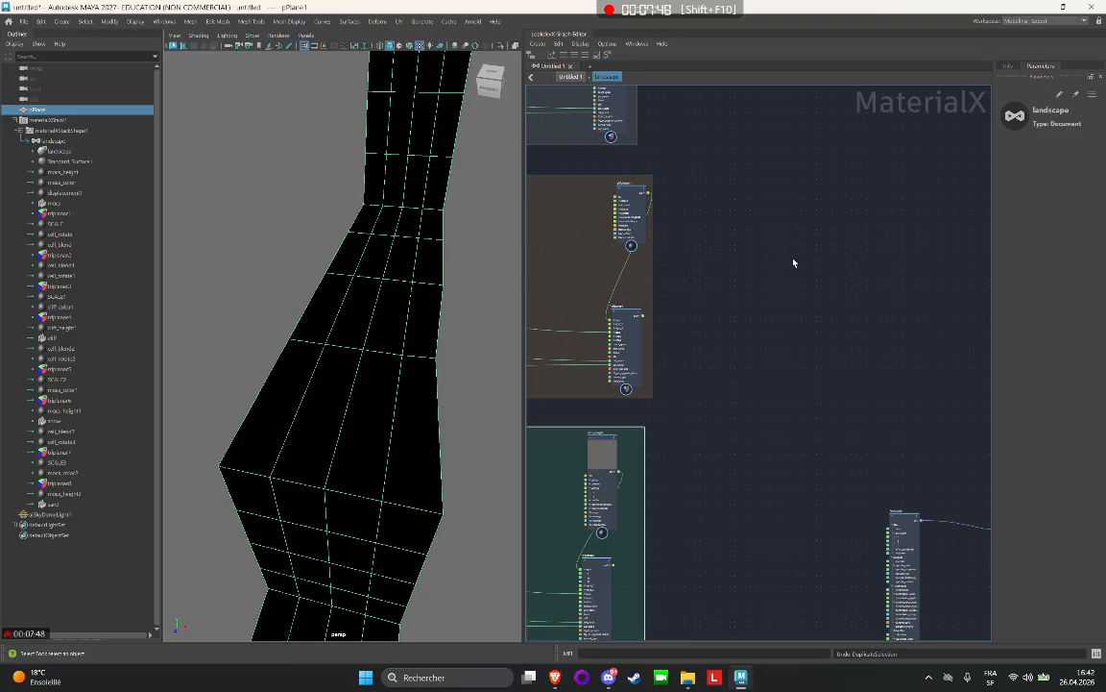
key(Tab)
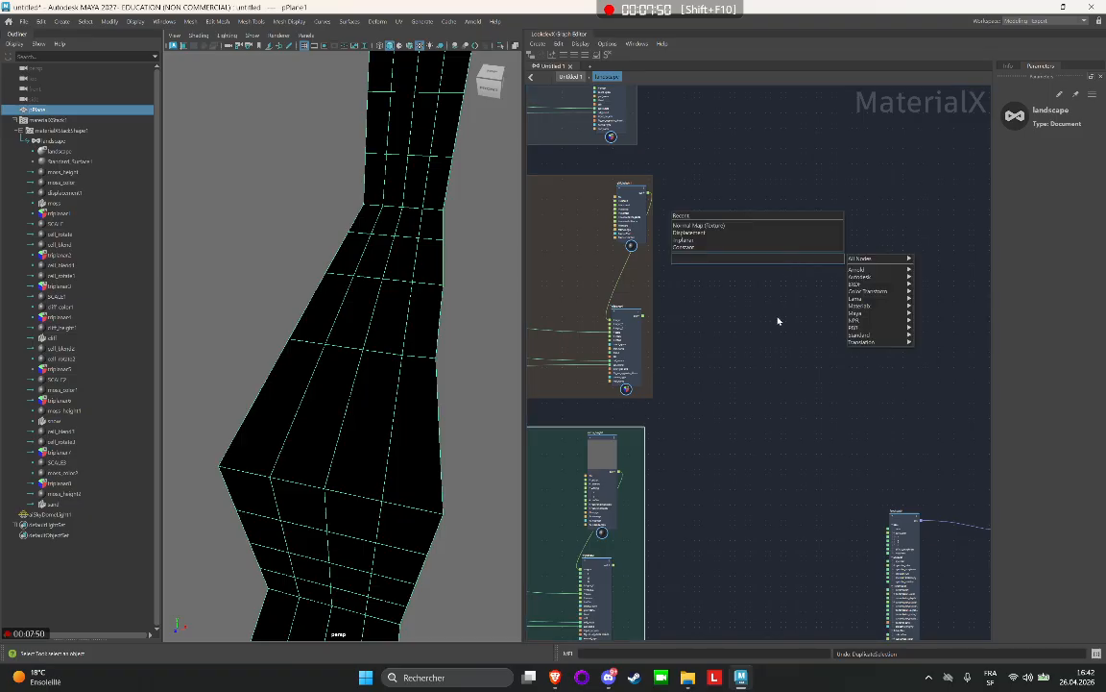
text(la)
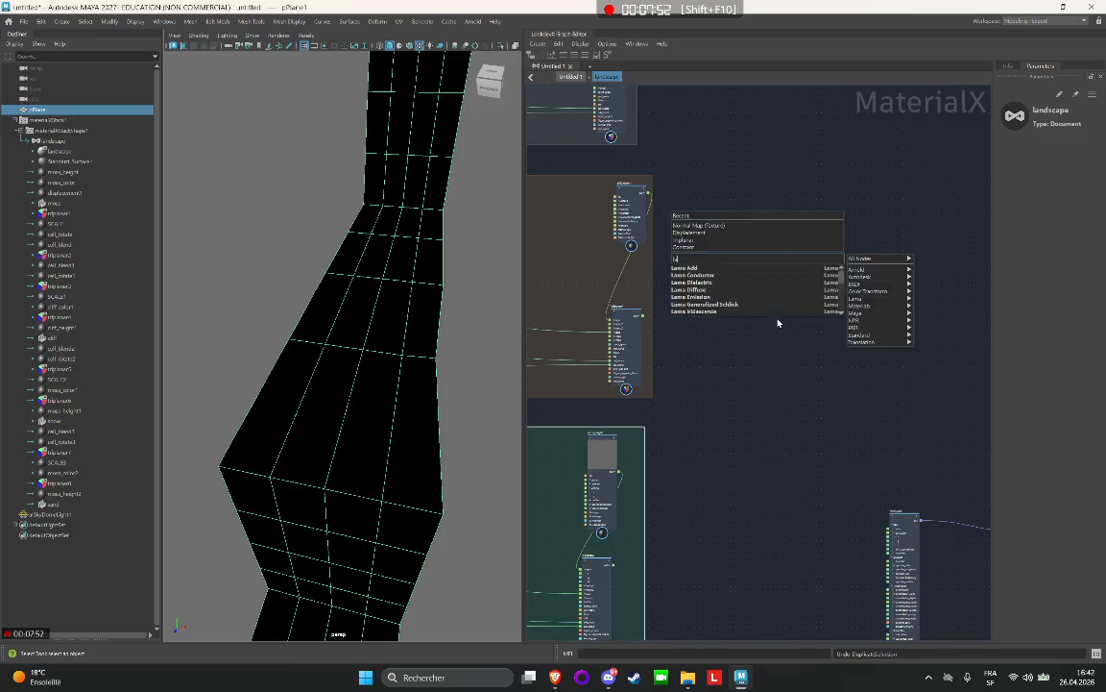
text(yer)
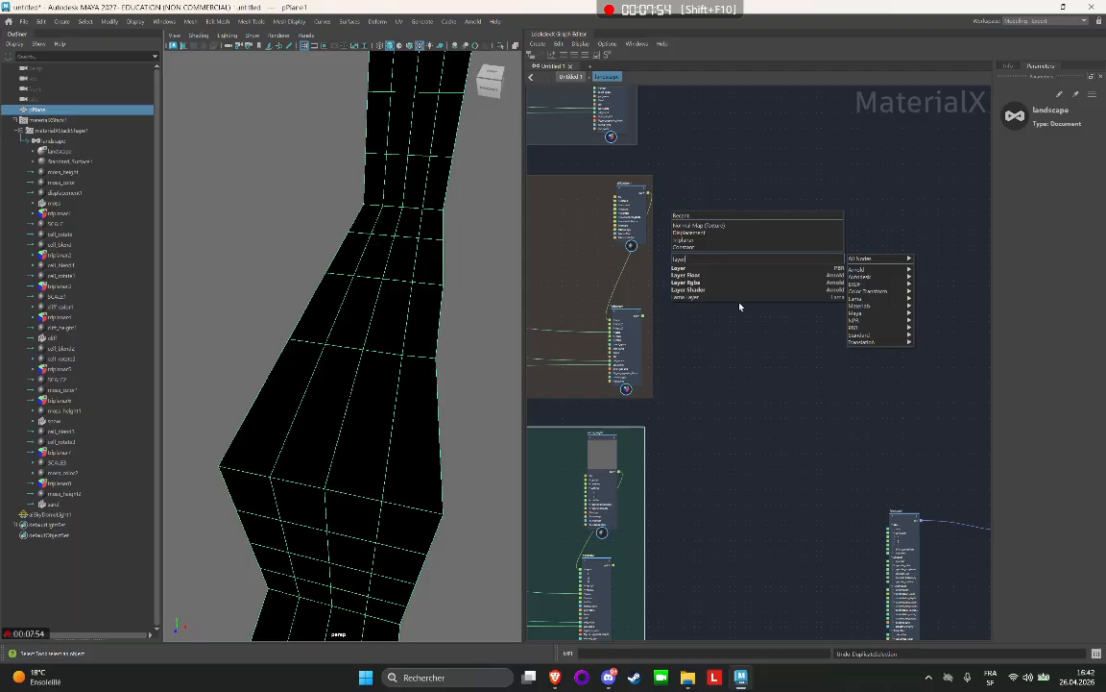
click(696, 282)
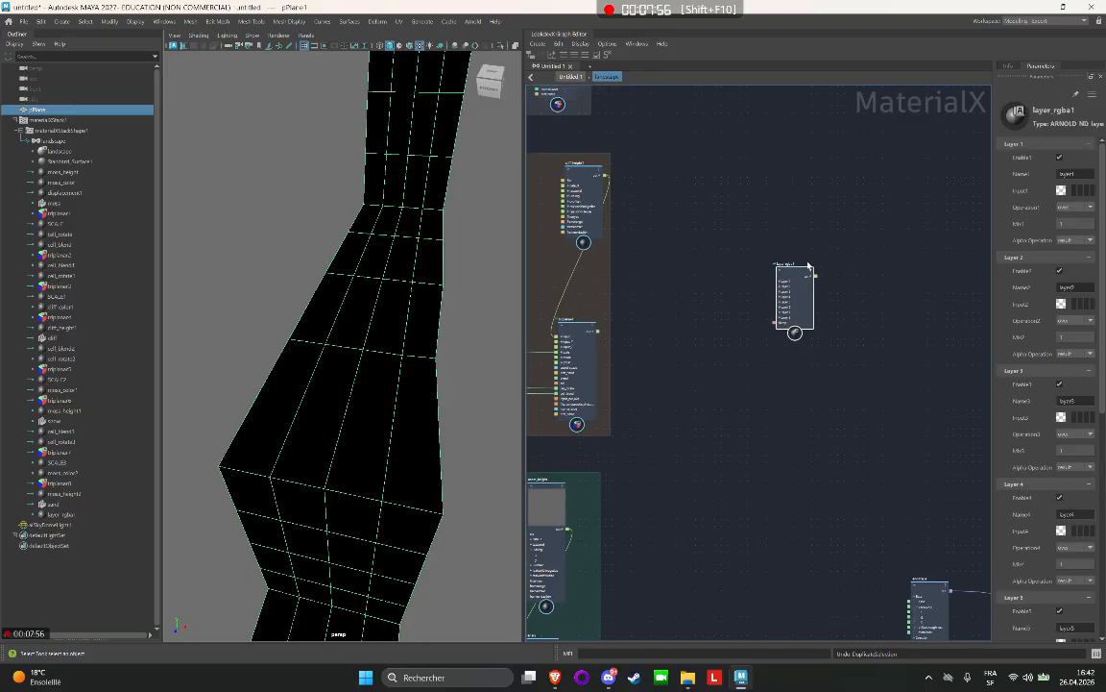
key(f)
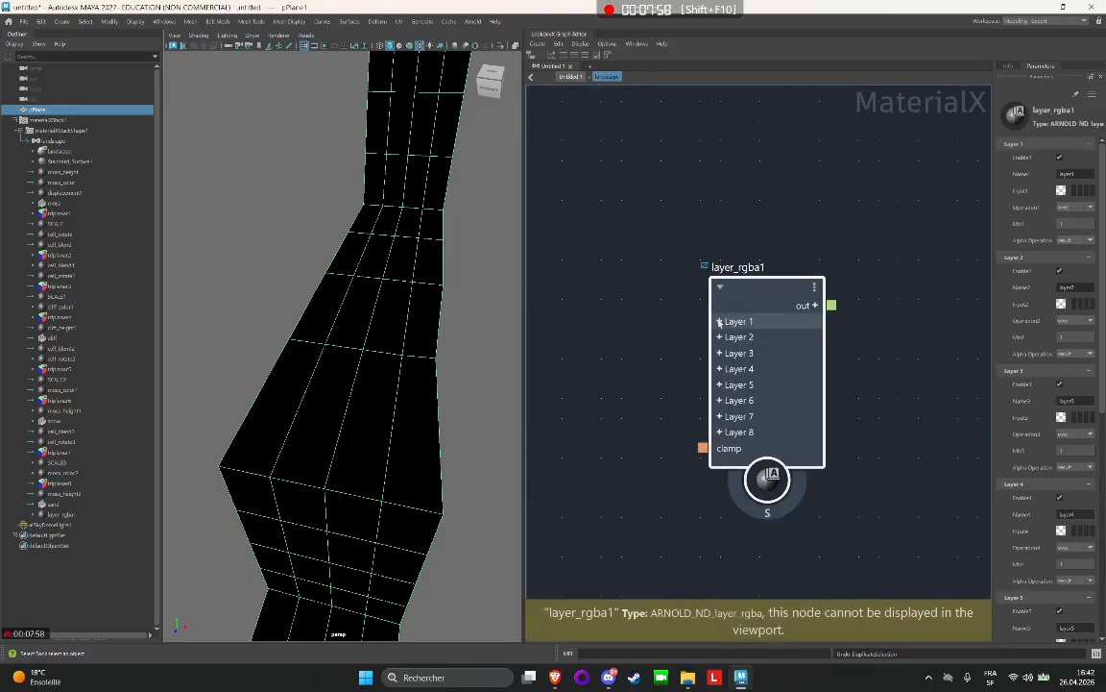
Expand Layer 1 of the layer_rgba1 node to examine its input1 and mix1 ports, and collapse it again.
click(719, 322)
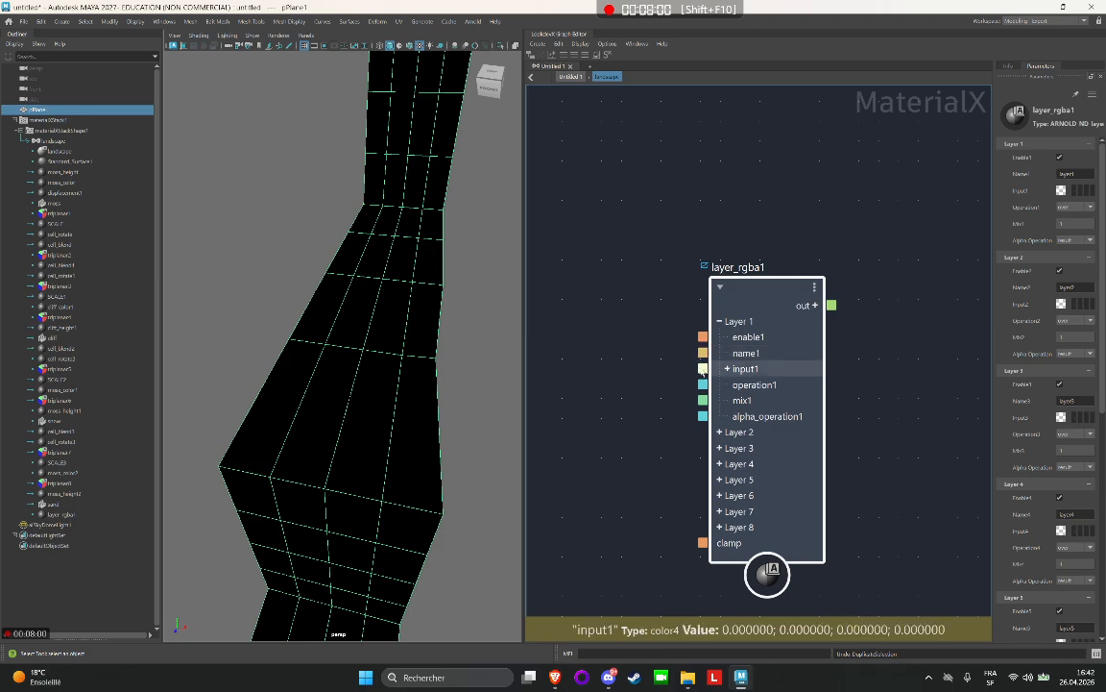
drag(702, 369, 632, 363)
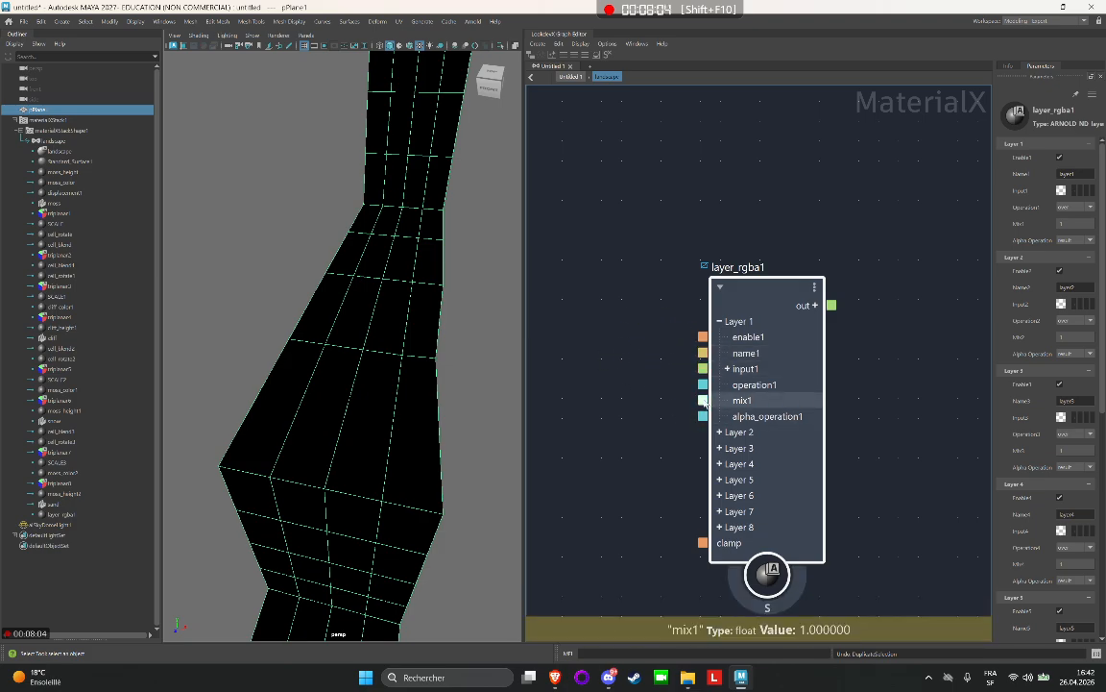
drag(702, 401, 643, 329)
scroll(672, 340, down, 3)
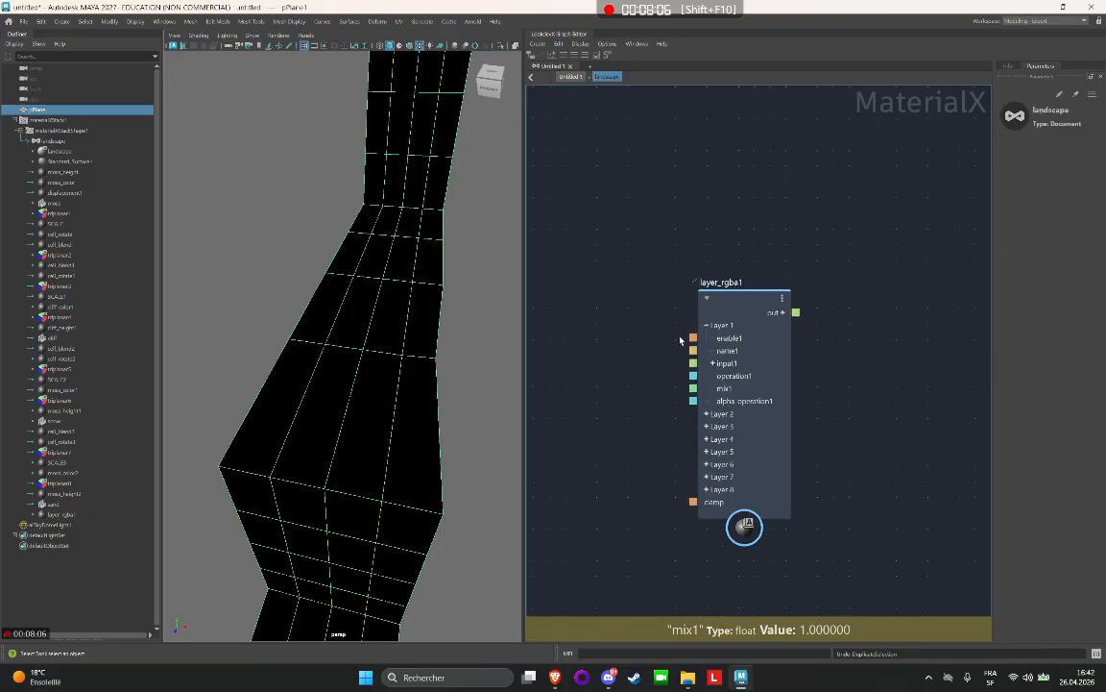
click(701, 329)
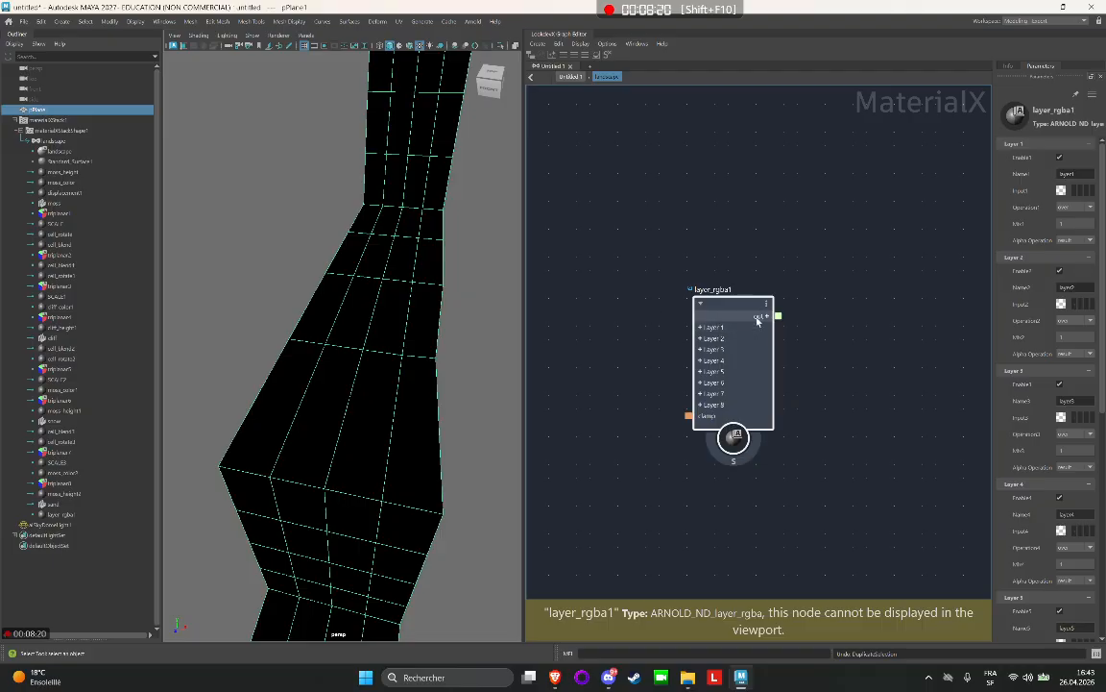
Examine where the layer_rgba1 node sits relative to the texture groups and the landscape shader.
scroll(545, 300, down, 4)
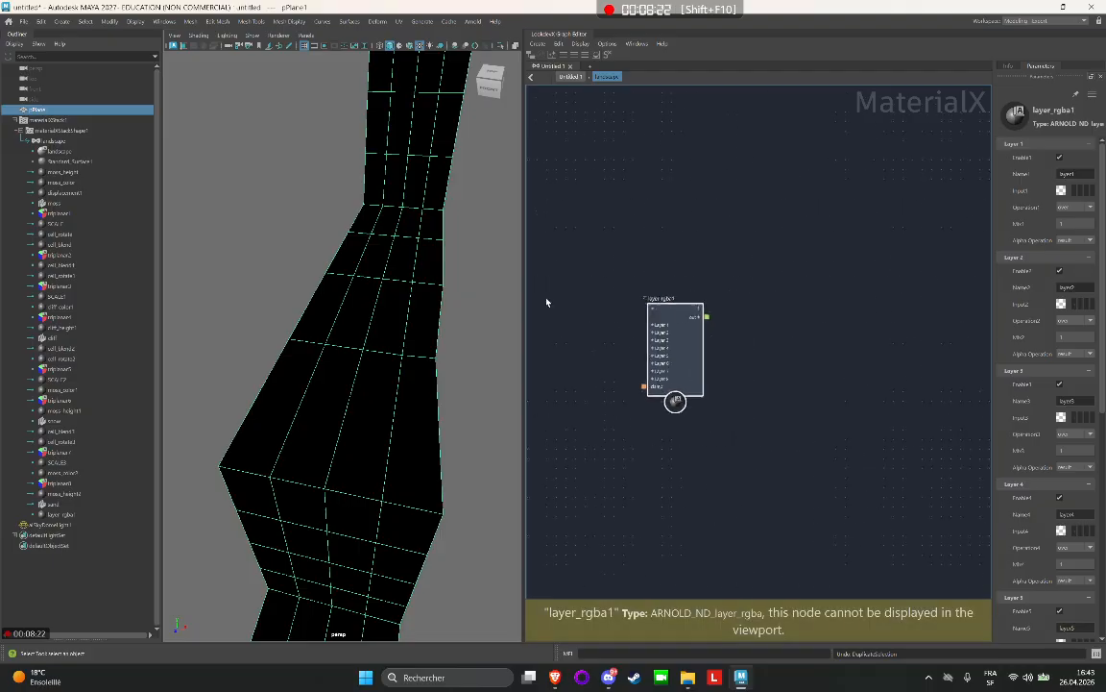
alt+middle_drag(557, 295, 772, 239)
scroll(772, 239, down, 2)
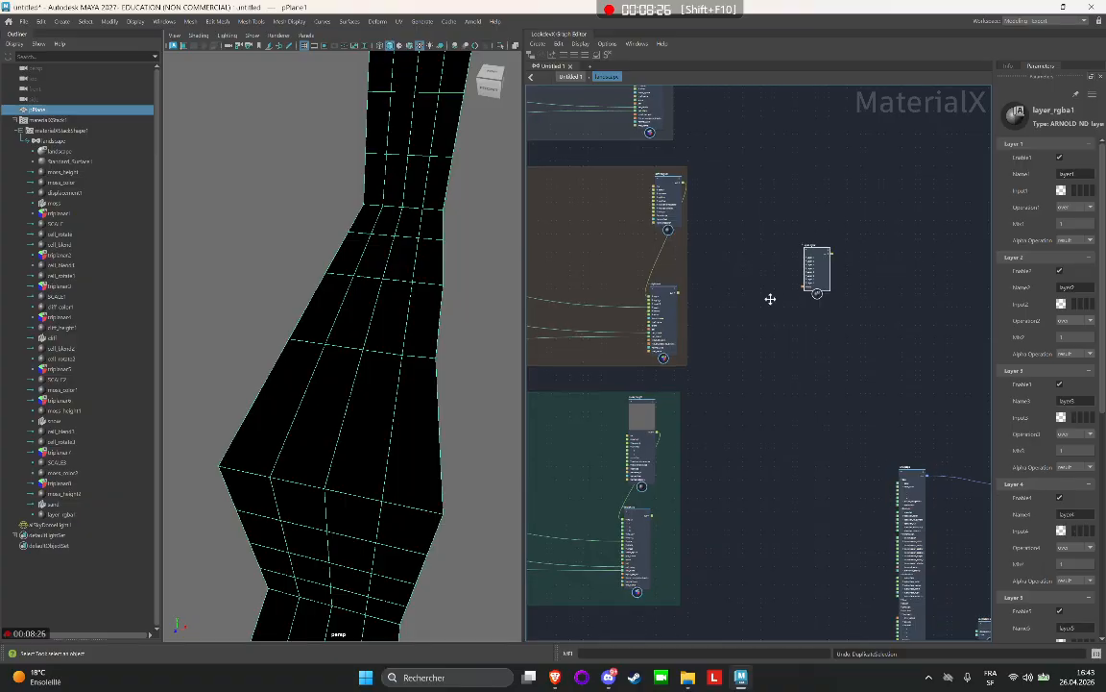
alt+middle_drag(771, 297, 785, 333)
scroll(784, 333, up, 5)
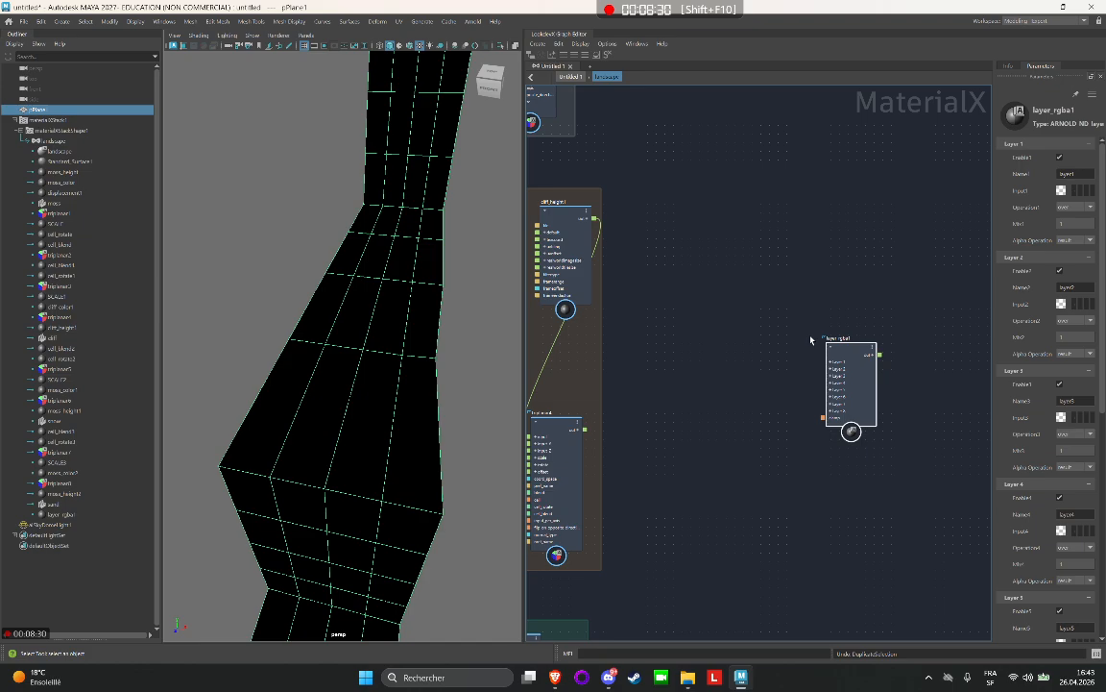
scroll(807, 352, up, 3)
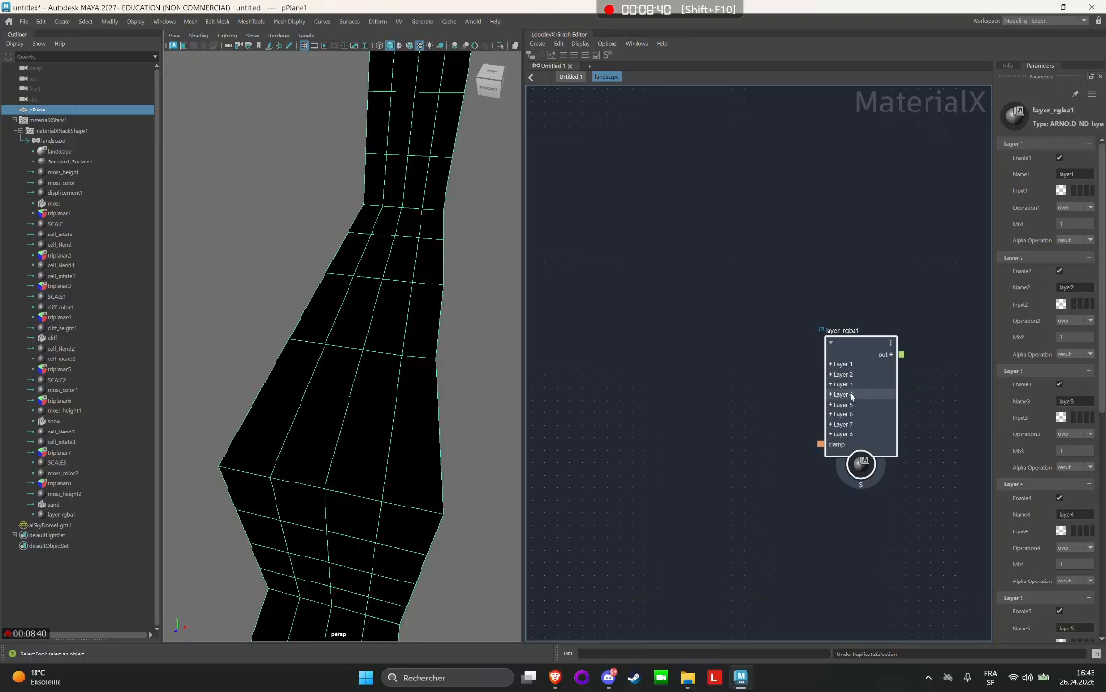
scroll(769, 408, down, 1)
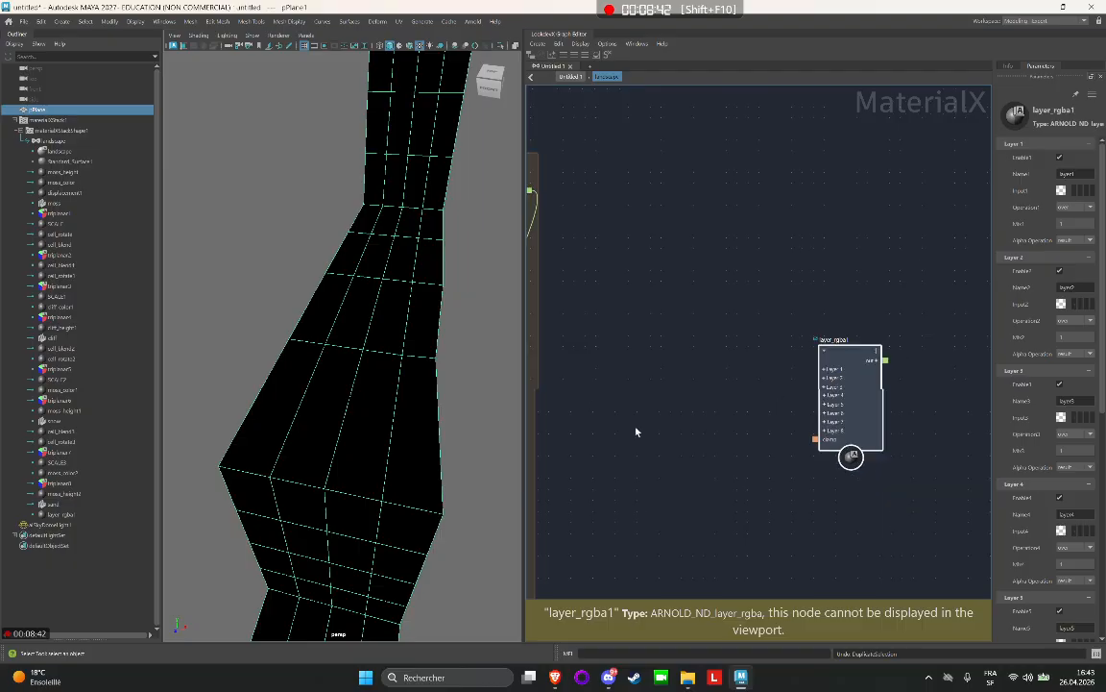
middle_drag(681, 268, 709, 417)
middle_drag(774, 301, 836, 268)
middle_drag(882, 518, 889, 528)
drag(921, 539, 903, 399)
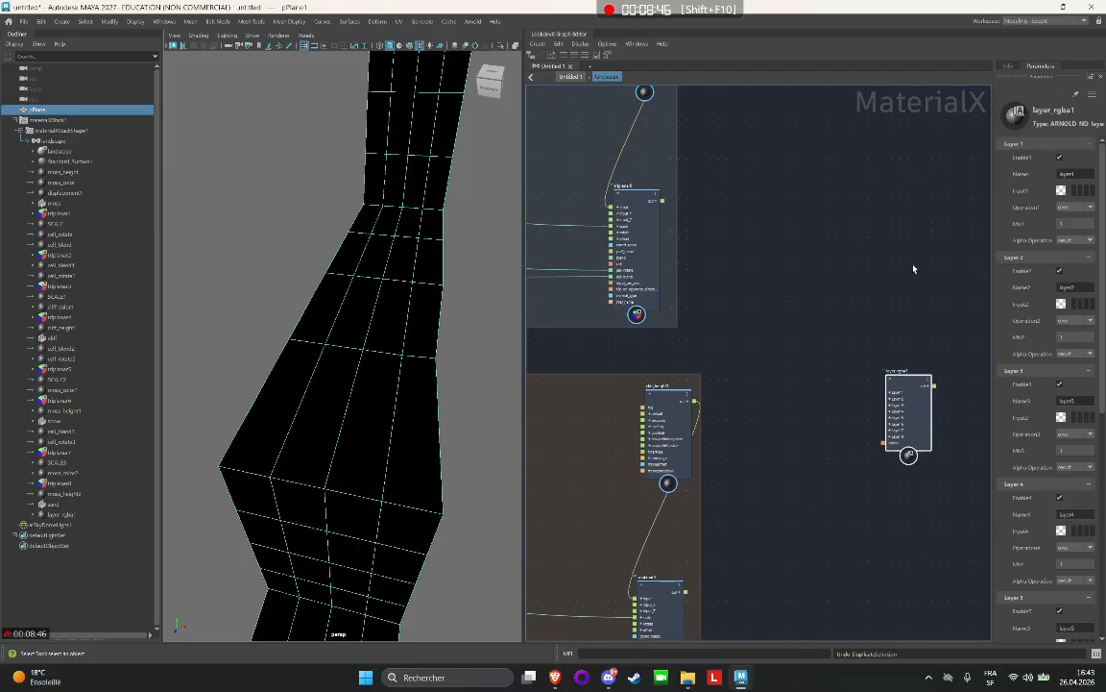
middle_drag(894, 270, 817, 274)
scroll(823, 404, up, 3)
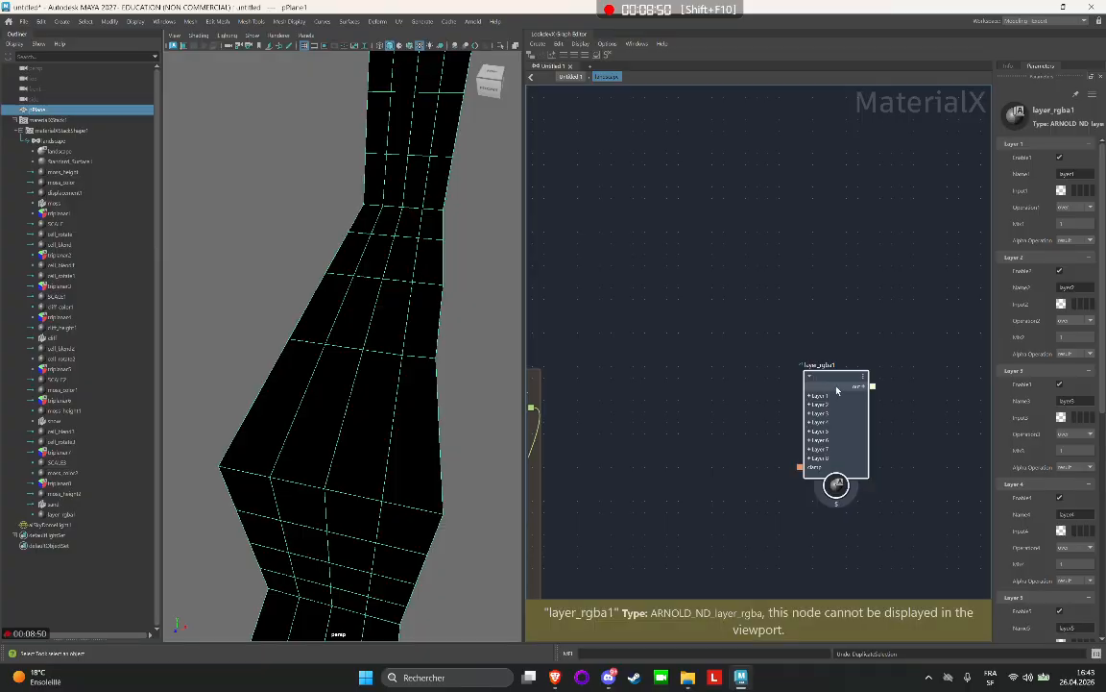
Create a backdrop named color, stretch it taller, and place the layer_rgba1 node inside it.
click(852, 272)
key(Tab)
right_click(794, 292)
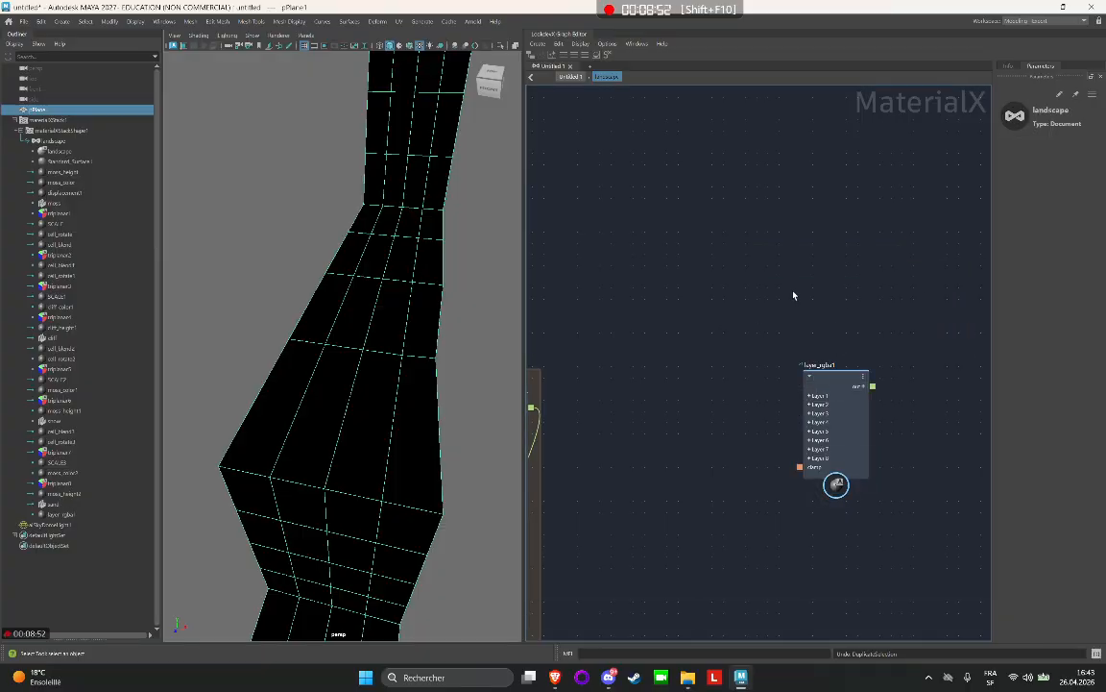
click(859, 372)
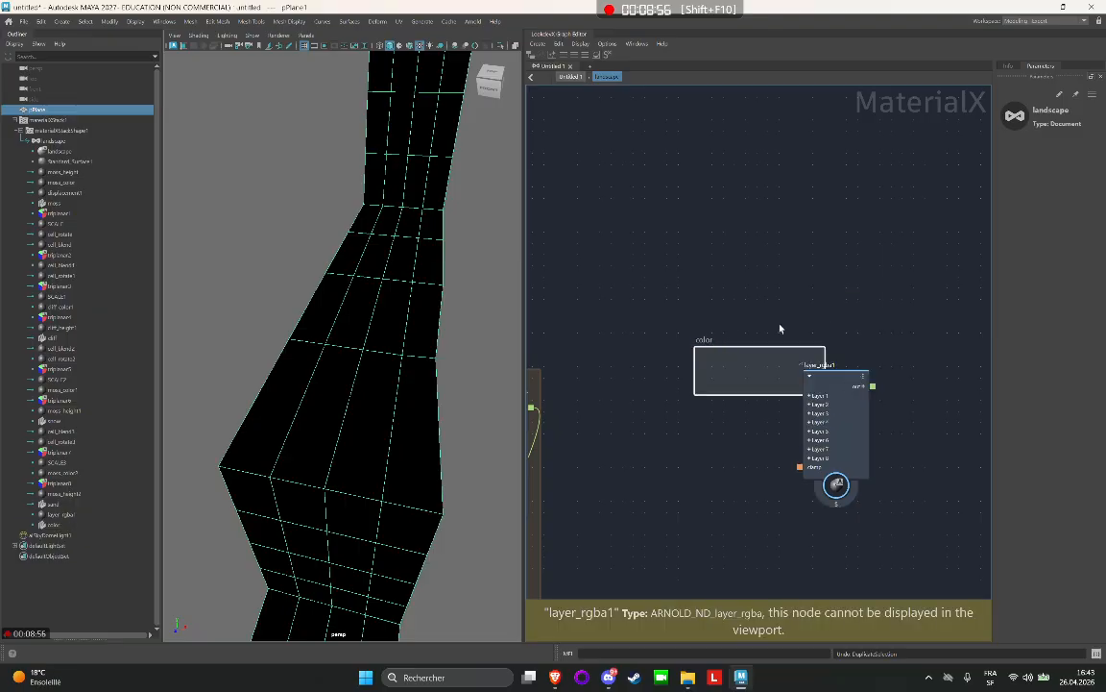
drag(780, 391, 780, 565)
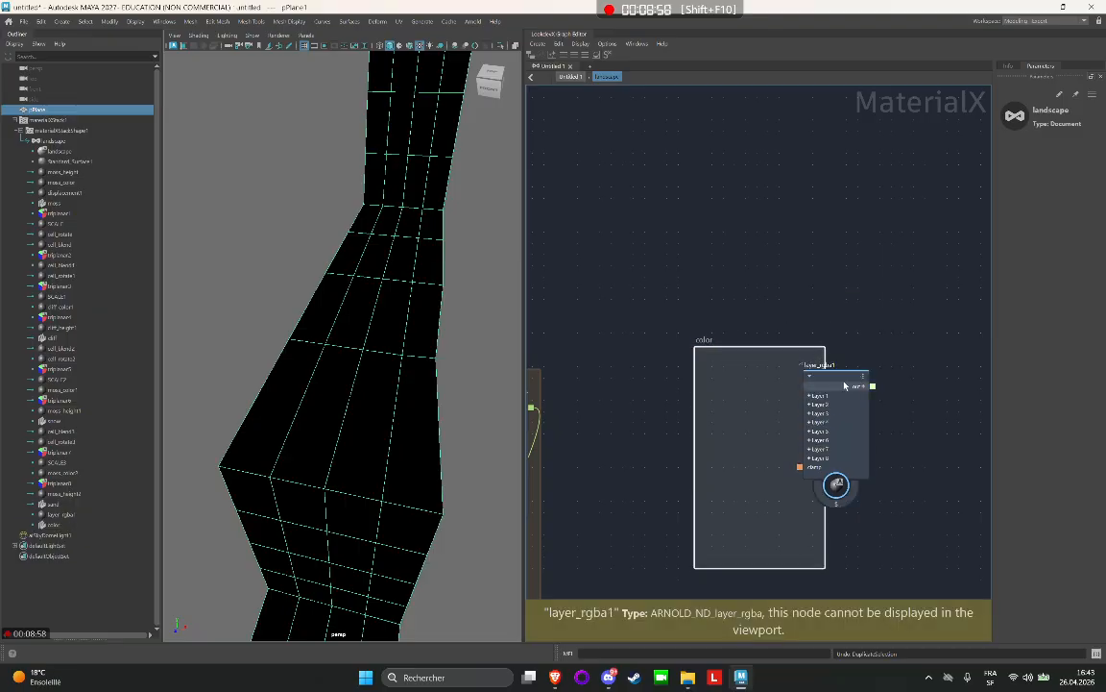
drag(839, 381, 772, 404)
Move the color backdrop with its layer node into the snow group, between the color and height networks.
scroll(766, 348, down, 4)
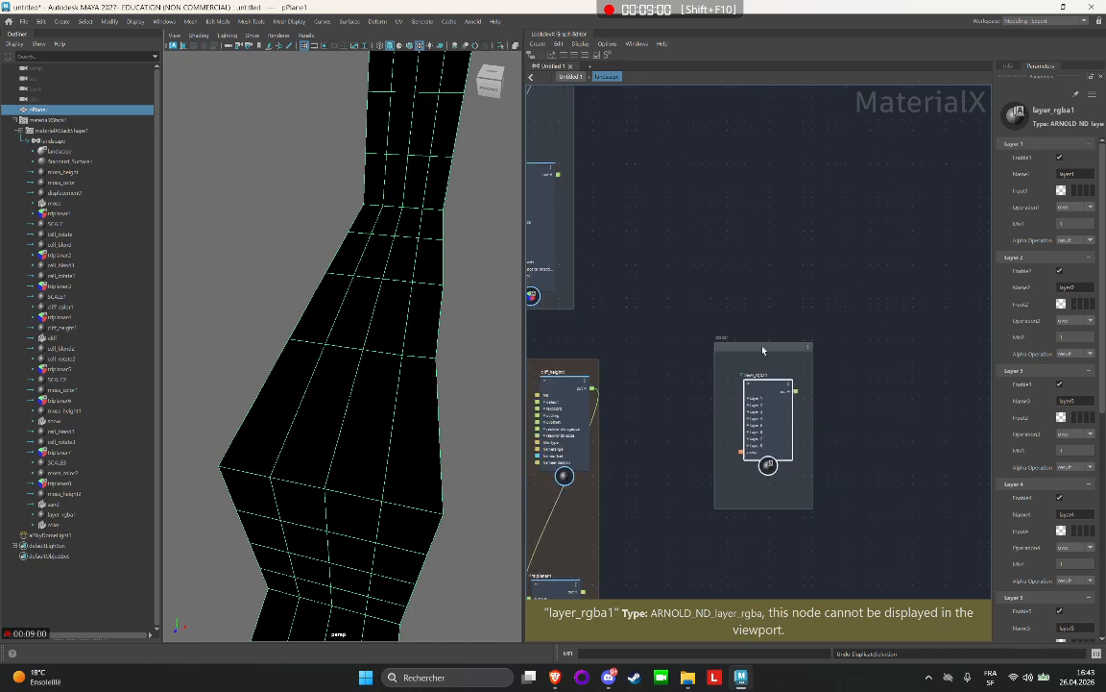
drag(786, 342, 846, 270)
middle_drag(750, 256, 866, 310)
drag(933, 352, 587, 207)
middle_drag(588, 208, 797, 177)
Rename the snow group's moss_color1 image node as snow_color1.
scroll(620, 177, up, 1)
scroll(619, 178, up, 3)
scroll(971, 316, up, 1)
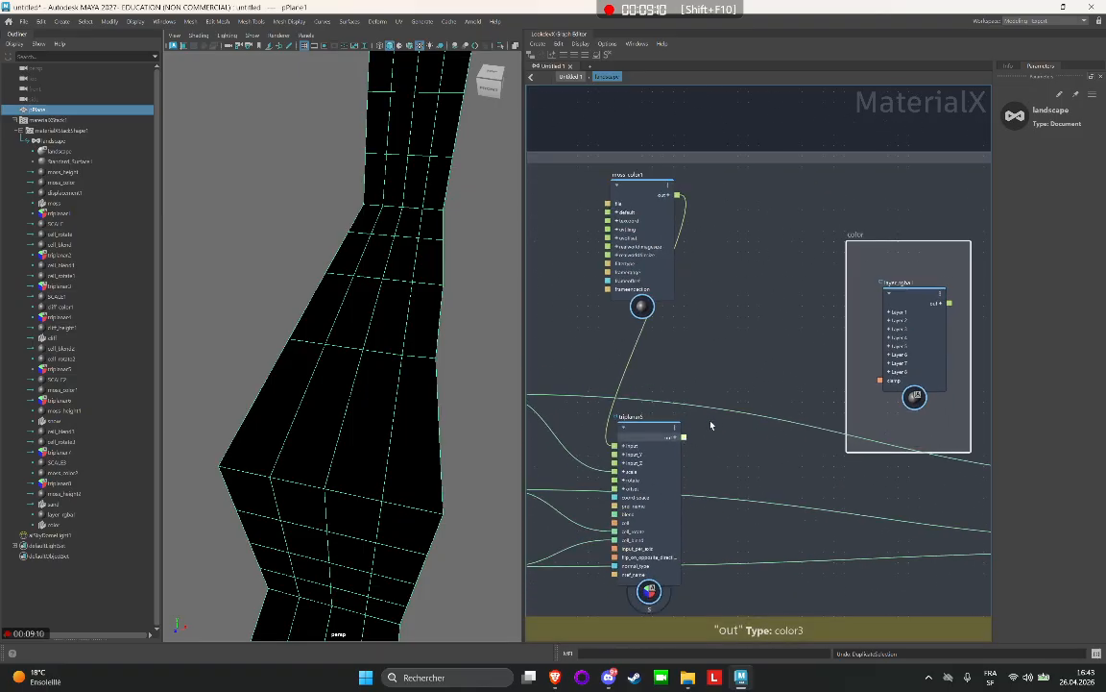
drag(892, 323, 770, 339)
drag(694, 304, 691, 306)
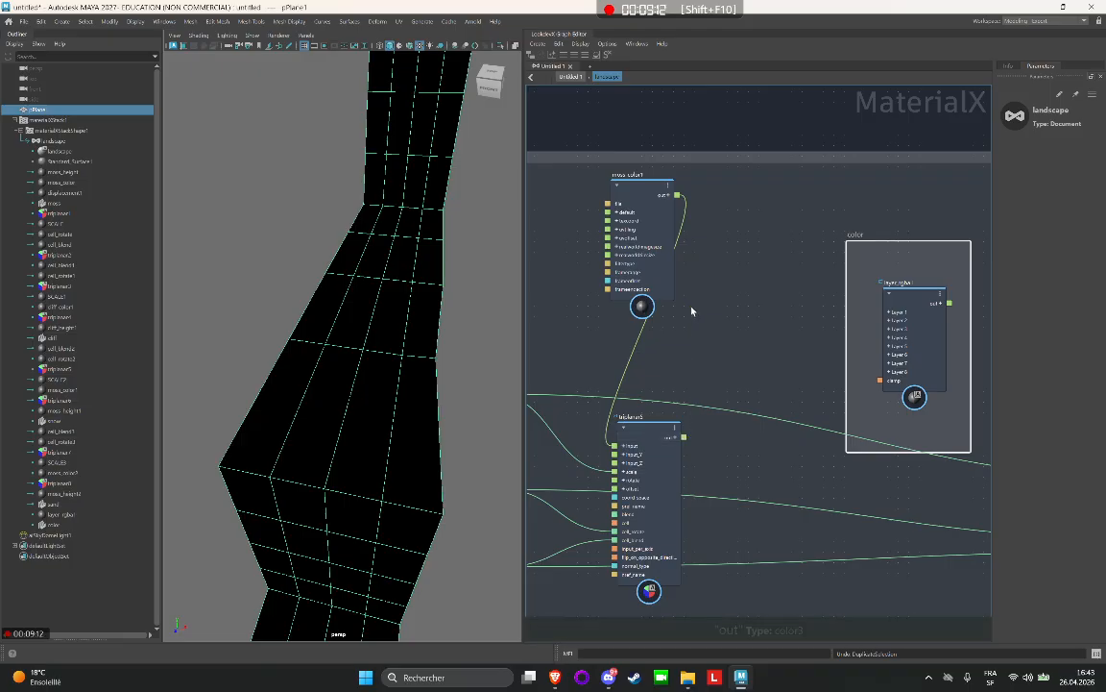
scroll(744, 275, down, 3)
scroll(676, 252, up, 2)
scroll(684, 278, up, 2)
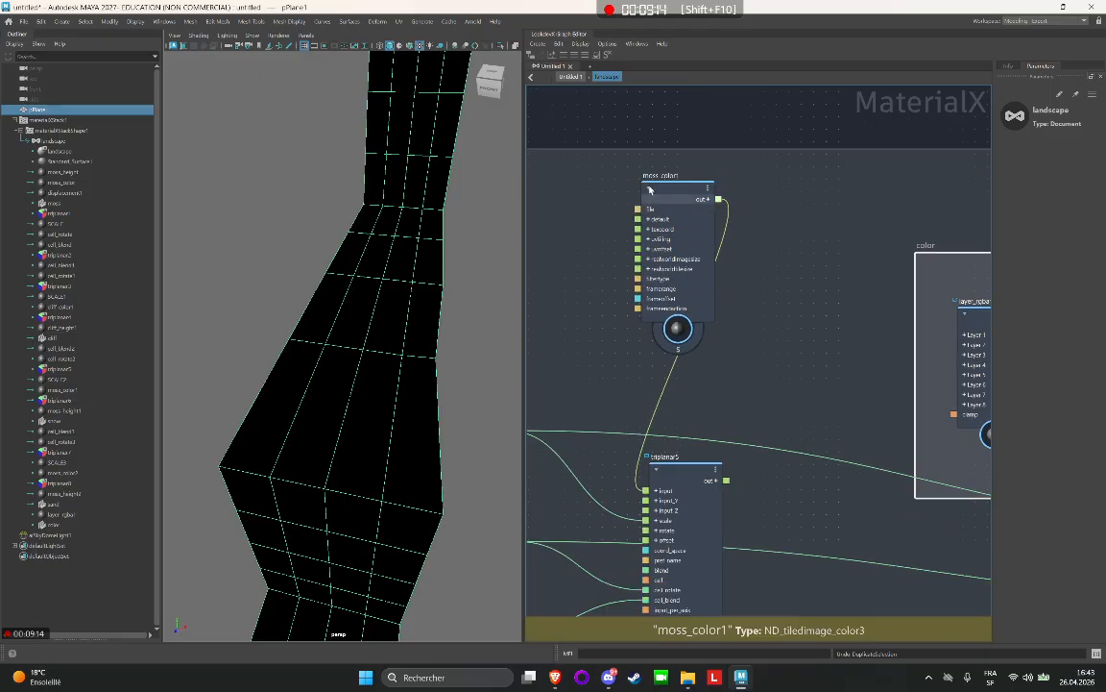
double_click(661, 174)
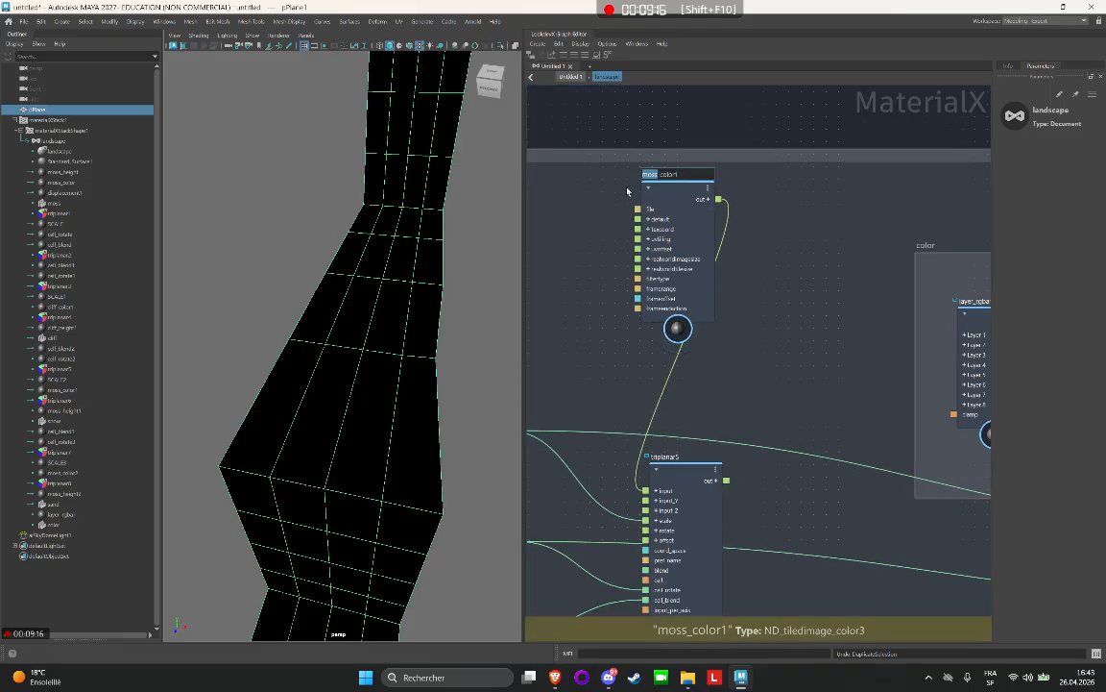
text(snow)
key(Return)
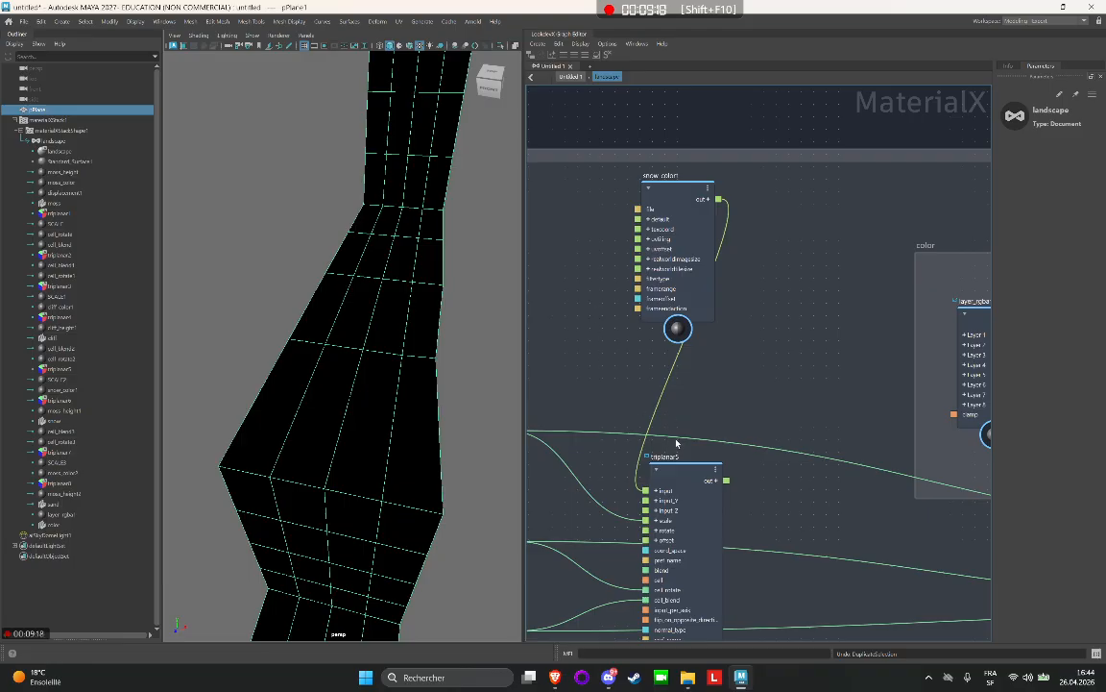
Rename the snow group's moss_height1 image node as snow_height1.
scroll(742, 153, down, 2)
middle_drag(743, 154, 325, 170)
scroll(855, 196, up, 3)
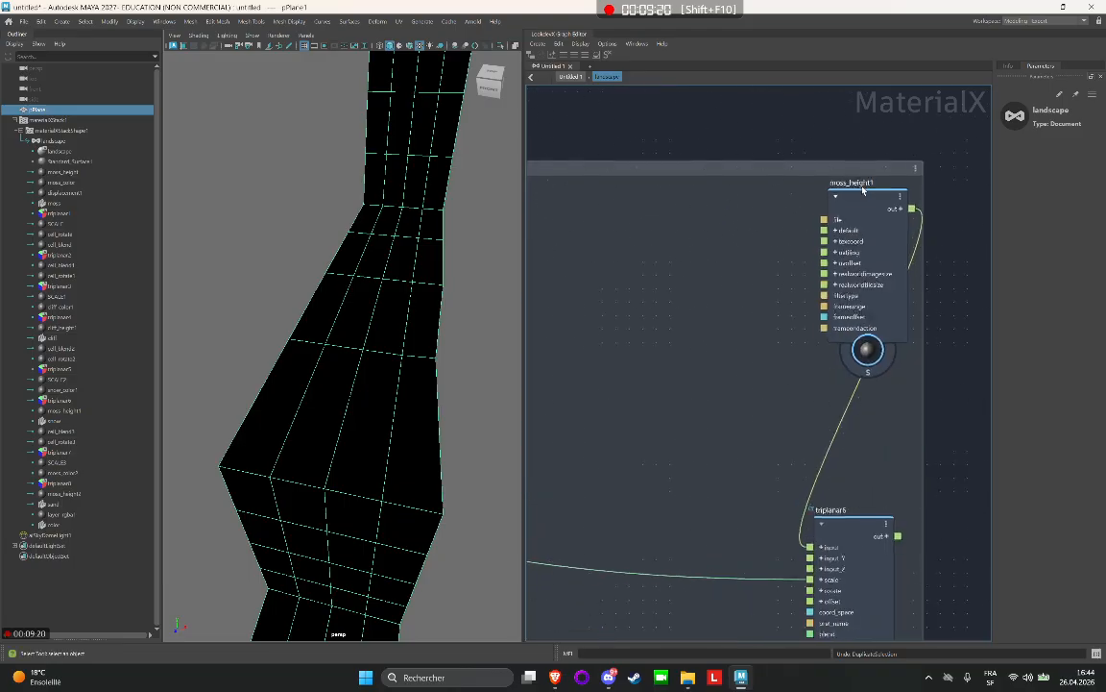
double_click(857, 183)
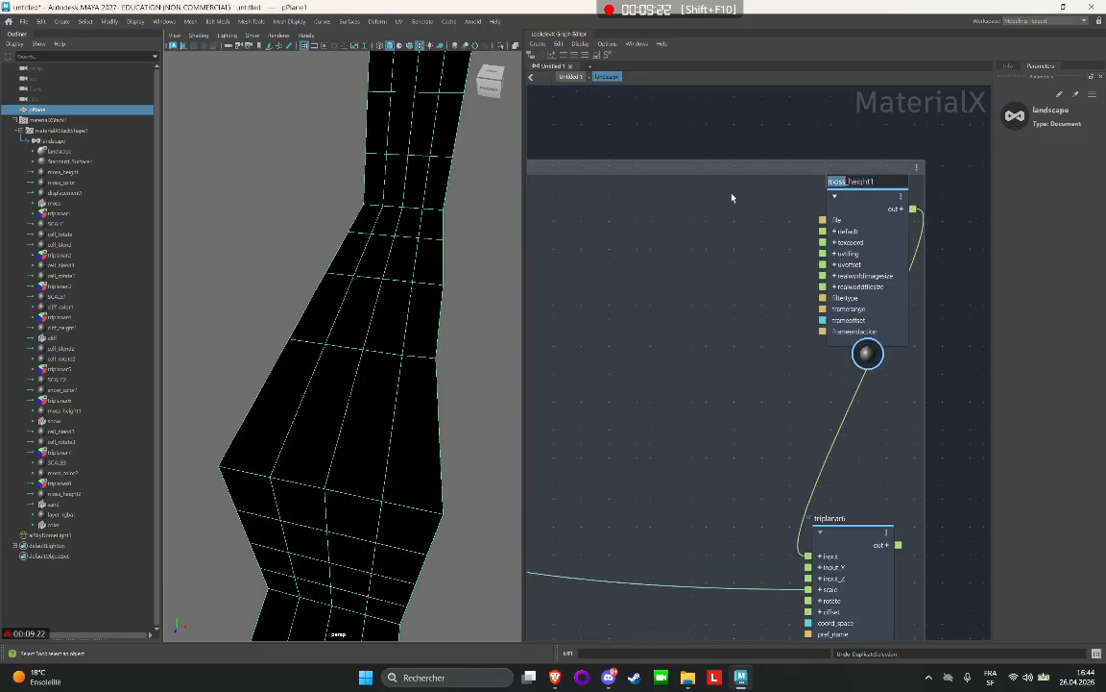
text(snow)
key(Return)
Rename the sand group's moss_color2 image node as sand_color2.
scroll(746, 480, down, 2)
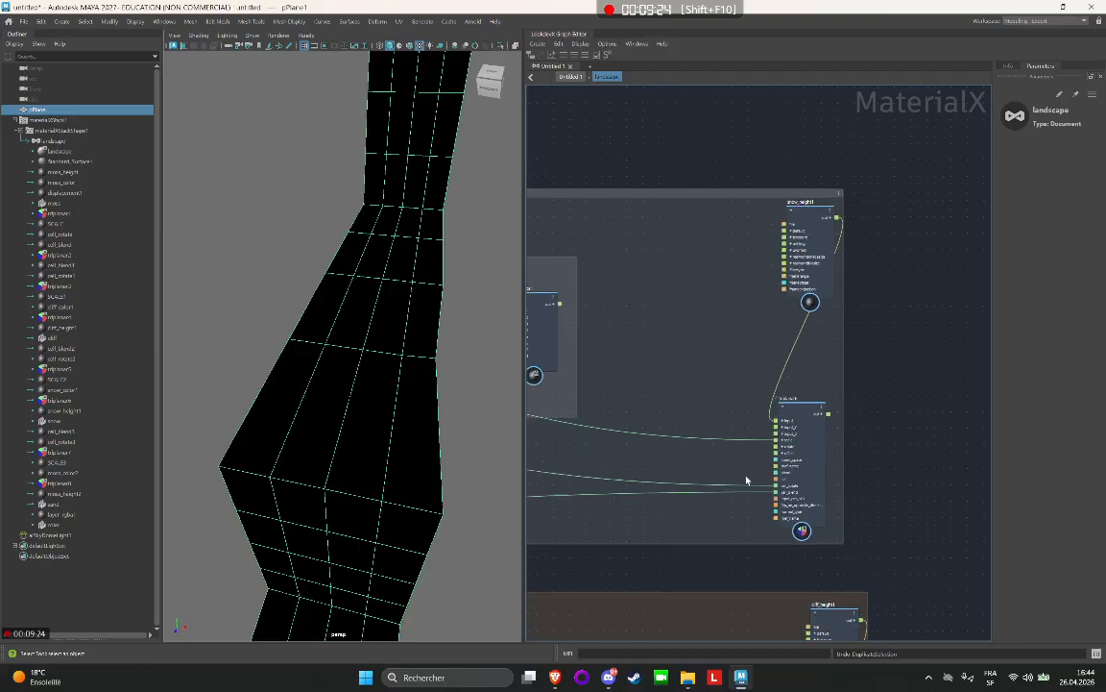
scroll(740, 338, down, 3)
scroll(910, 262, up, 3)
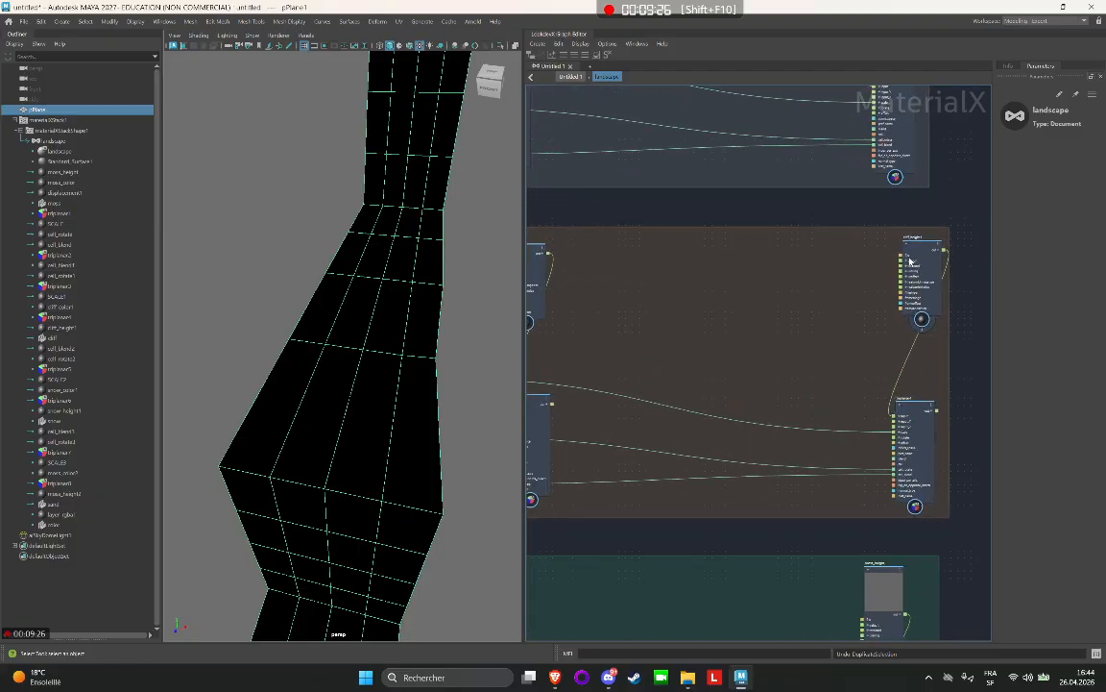
scroll(910, 261, up, 2)
middle_drag(764, 277, 1033, 297)
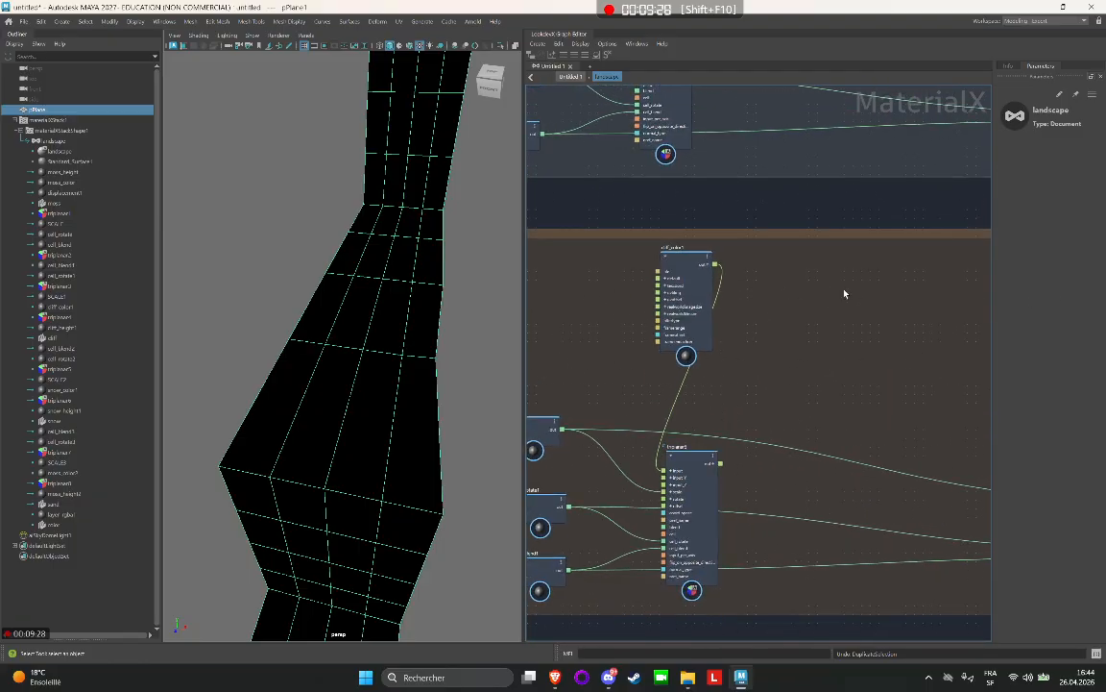
scroll(845, 294, down, 3)
middle_drag(783, 471, 765, 169)
middle_drag(843, 351, 637, 204)
middle_drag(657, 403, 783, 216)
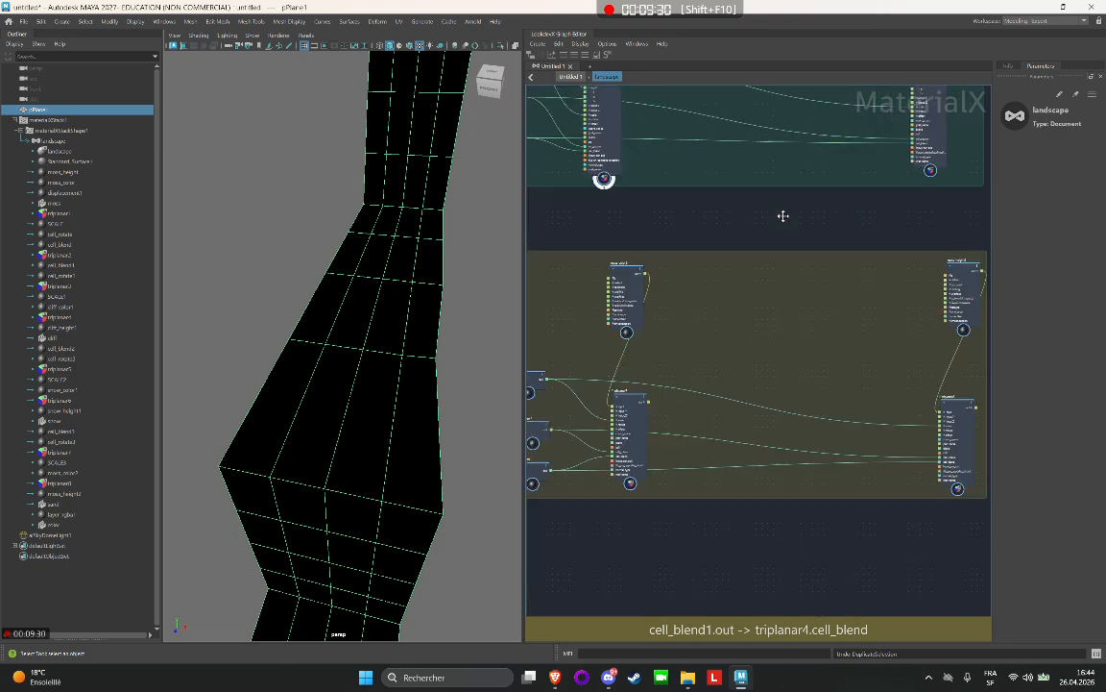
scroll(629, 286, up, 5)
double_click(602, 228)
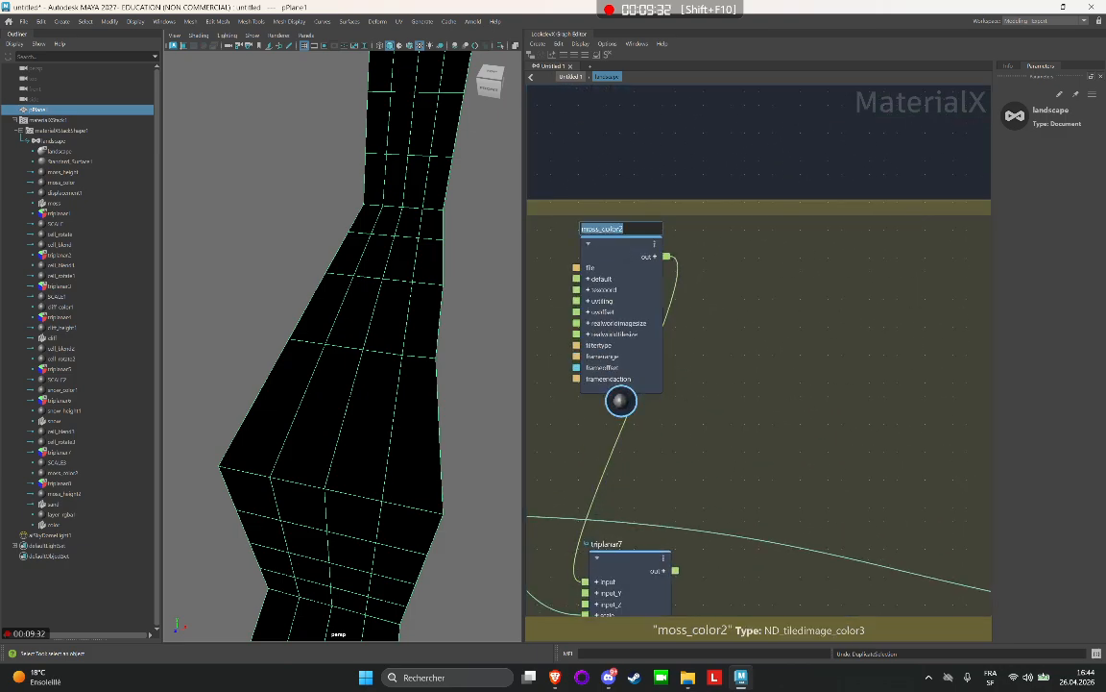
text(sand)
key(Return)
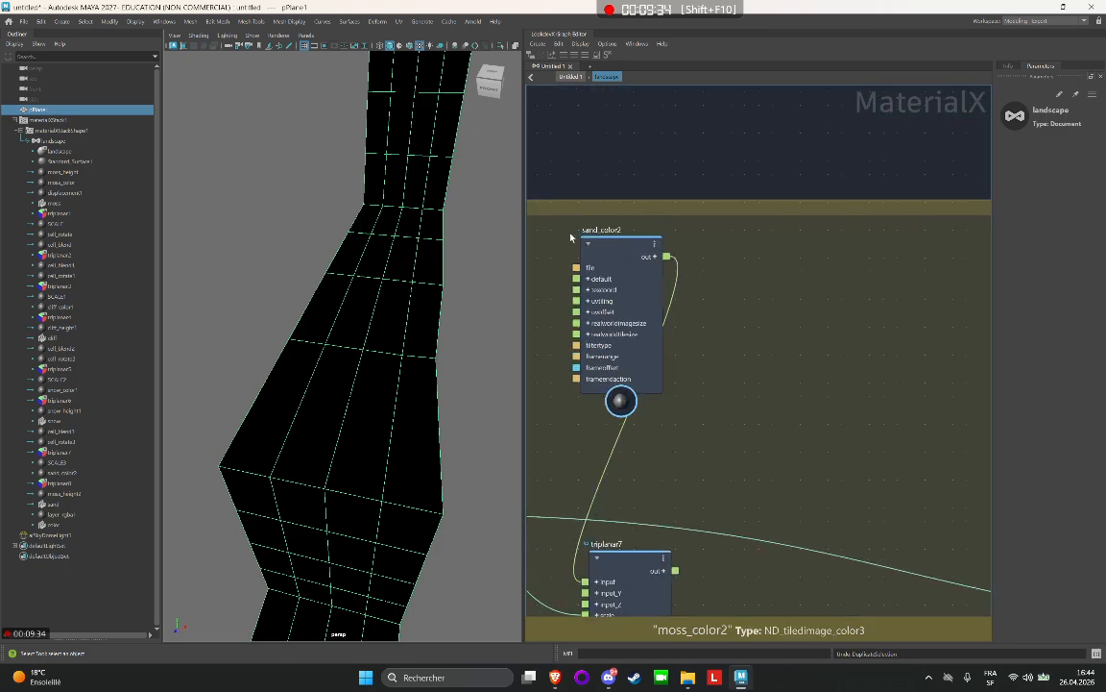
Rename the sand group's moss_height2 image node as sand_height2.
middle_drag(674, 248, 561, 267)
middle_drag(893, 288, 662, 277)
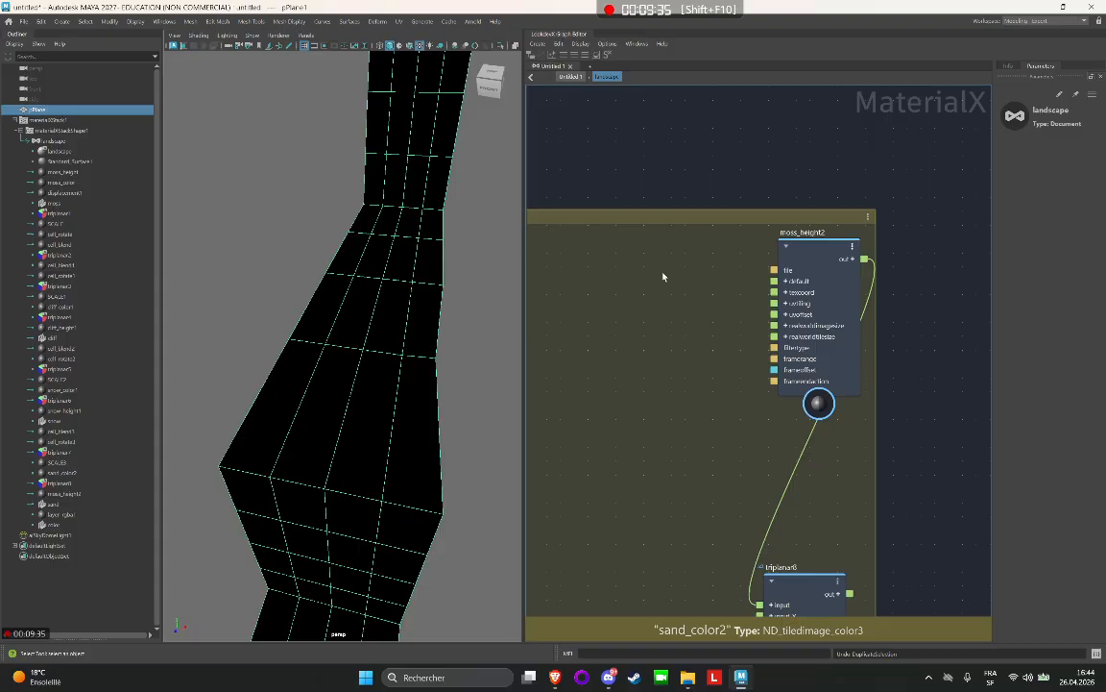
double_click(803, 233)
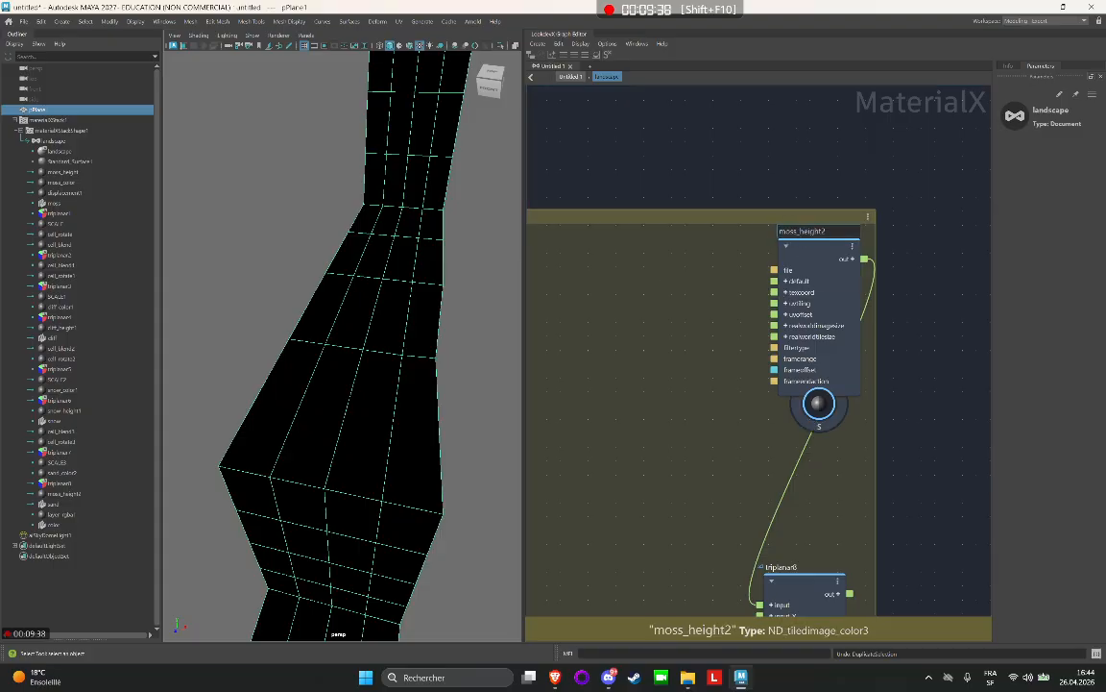
text(sand)
key(Return)
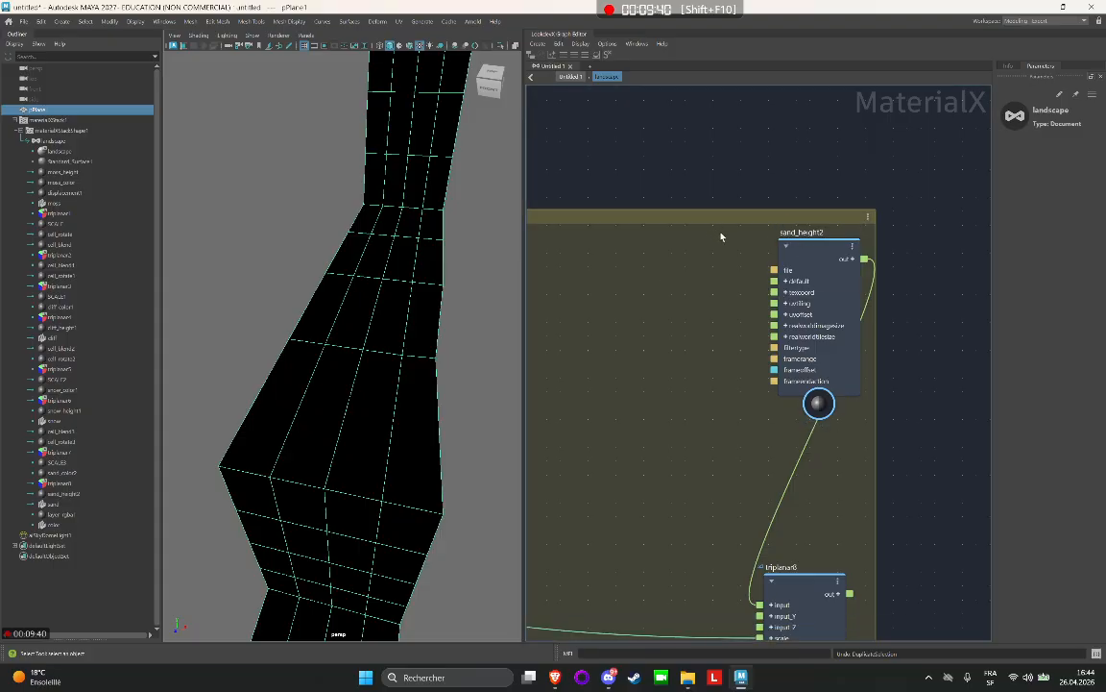
Connect the output of the snow color triplanar node triplanar5 to input1 in Layer 1 of layer_rgba1.
scroll(722, 237, down, 10)
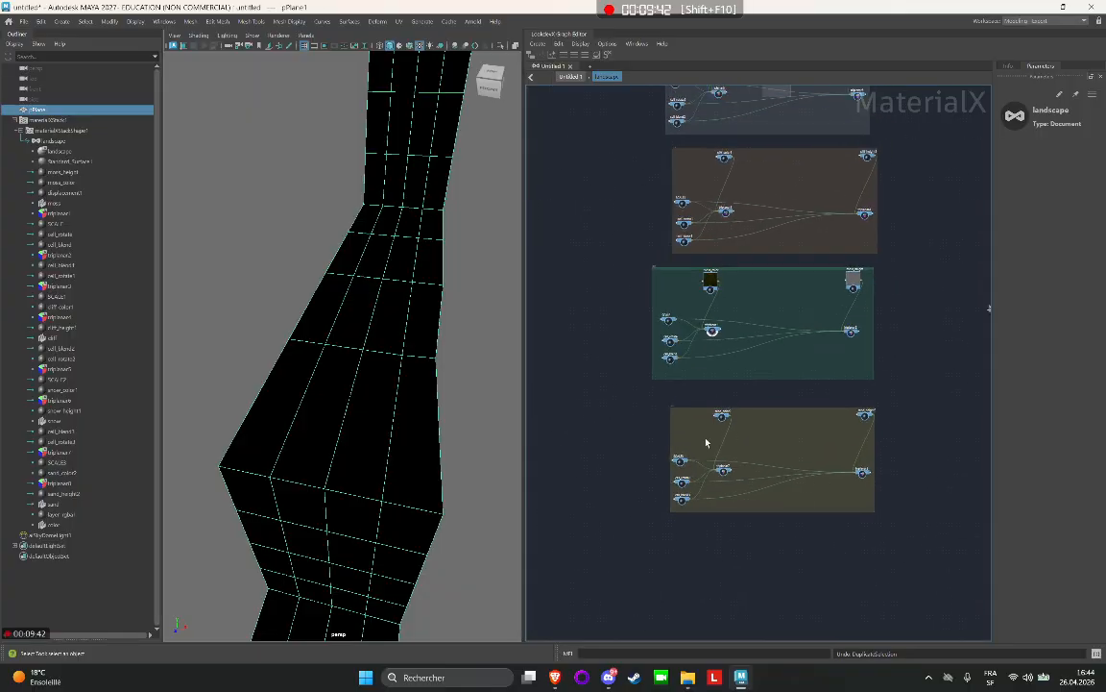
scroll(647, 177, up, 8)
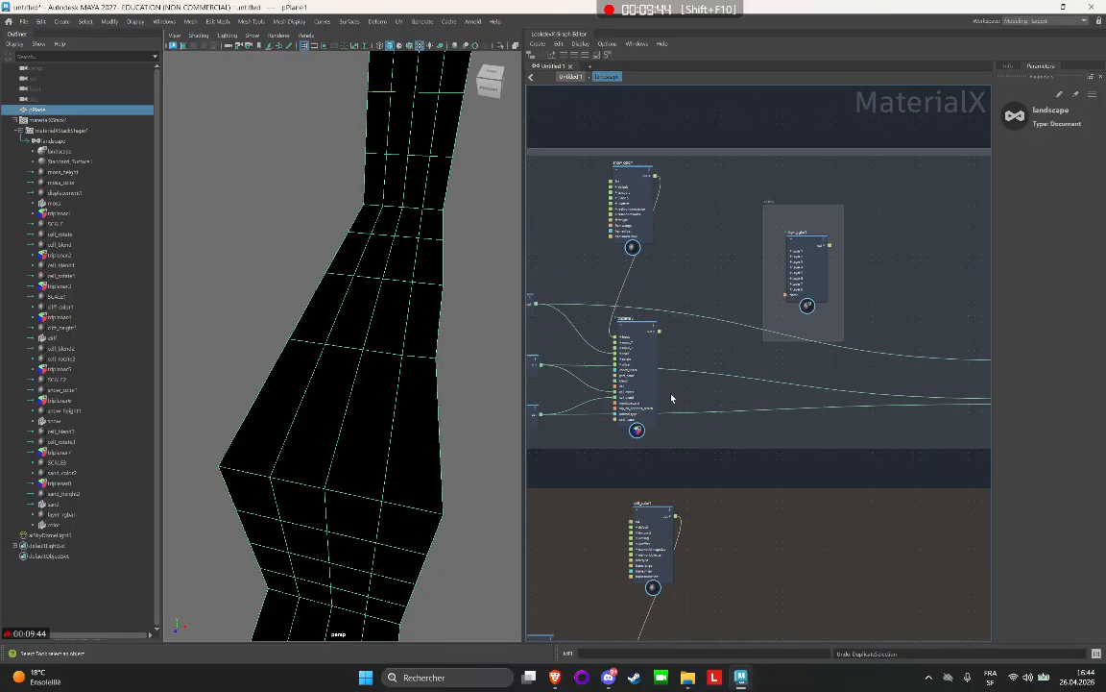
scroll(666, 289, up, 3)
drag(659, 353, 750, 211)
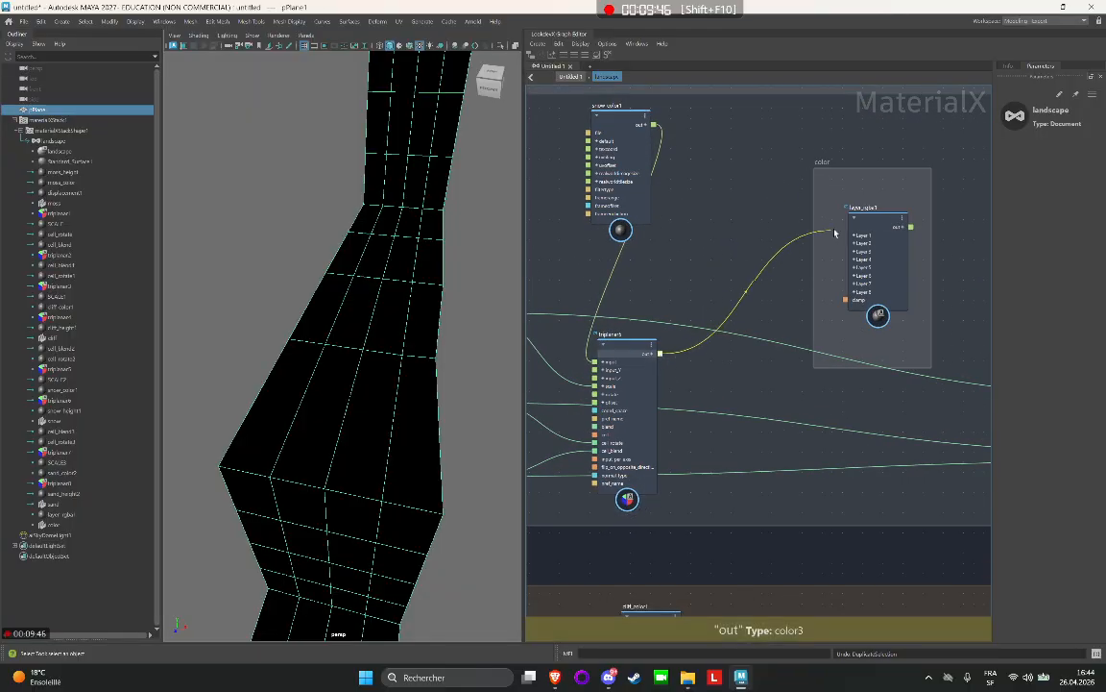
drag(834, 233, 848, 260)
scroll(852, 268, down, 3)
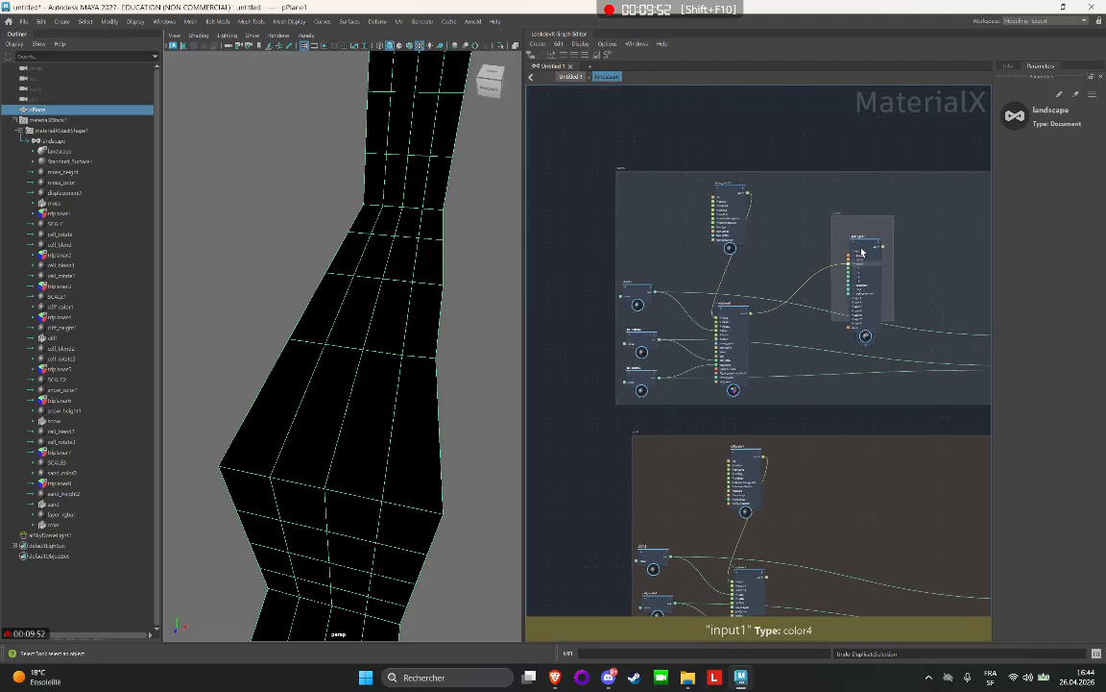
Move the layer_rgba1 node and the color backdrop down into the moss group, between its color and height networks.
click(862, 252)
scroll(804, 329, down, 5)
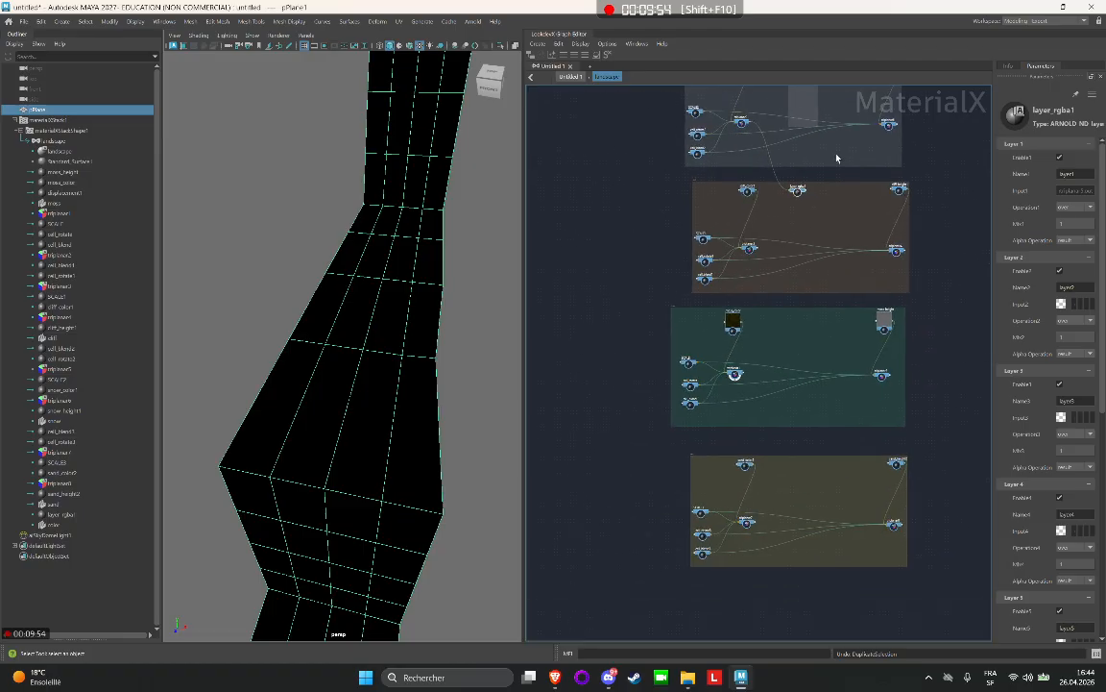
click(815, 224)
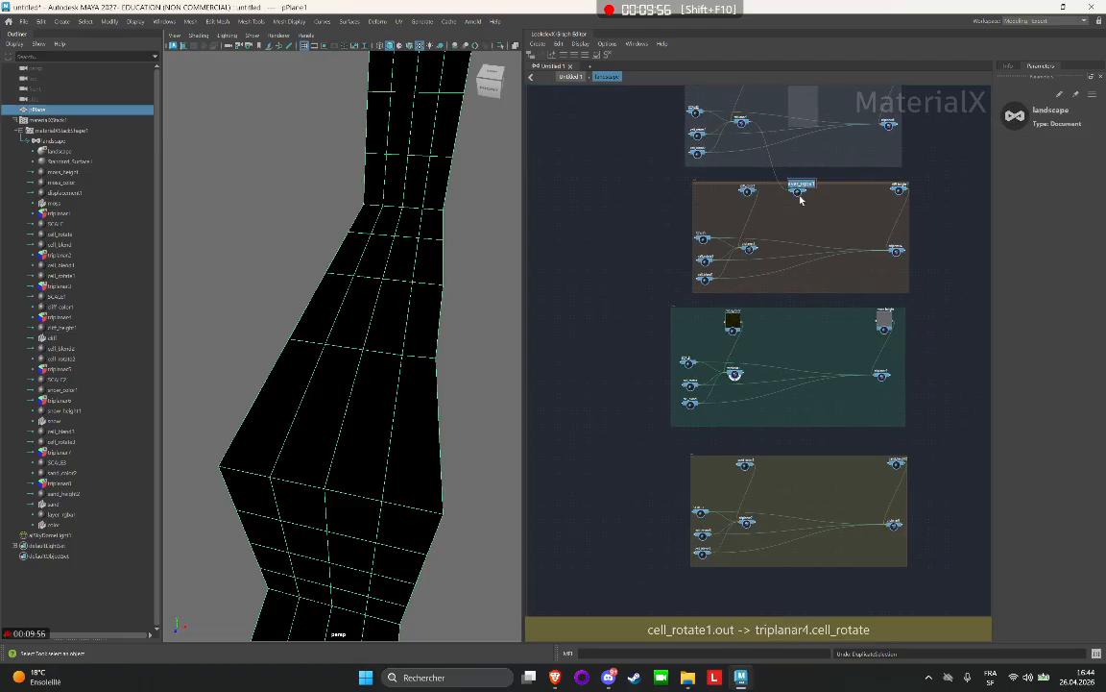
scroll(812, 199, up, 3)
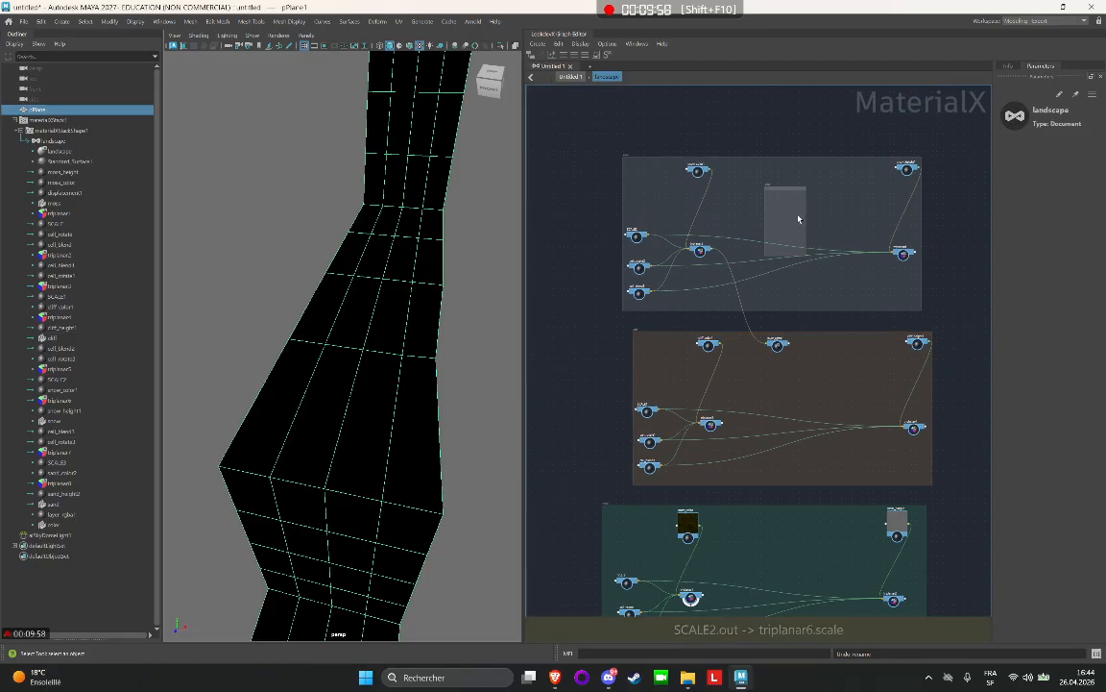
drag(819, 304, 825, 595)
alt+middle_drag(819, 575, 782, 210)
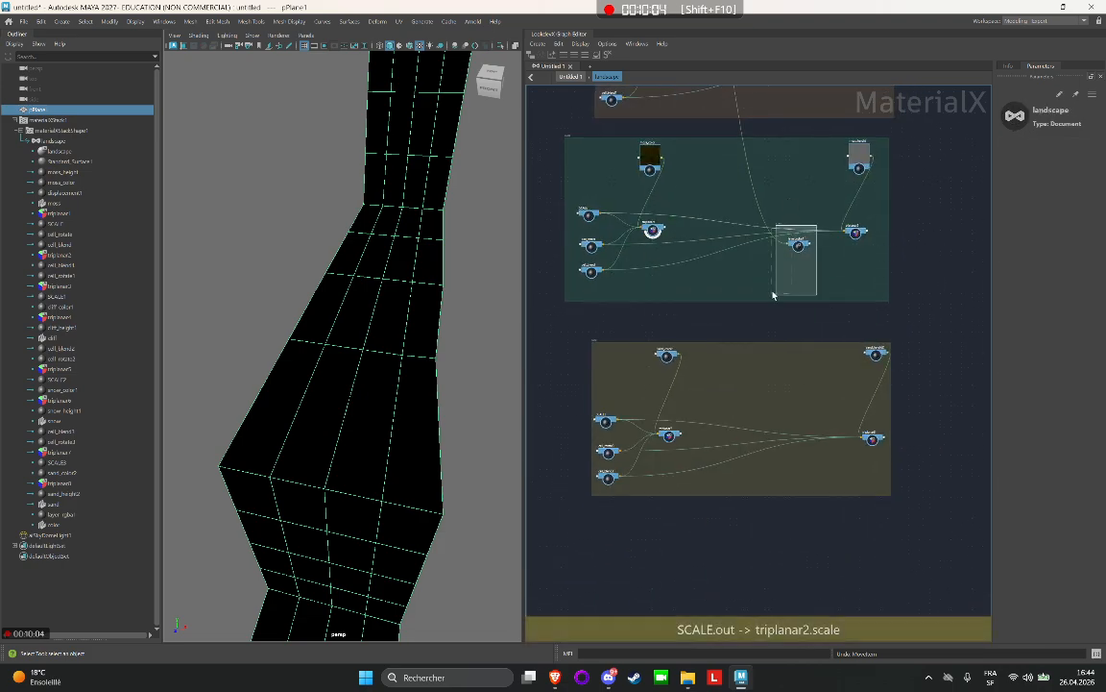
Move layer_rgba1 and the color backdrop into the sand group and connect triplanar7's output to input2 in Layer 2.
click(795, 242)
scroll(800, 231, up, 2)
drag(800, 231, 703, 443)
scroll(633, 514, up, 1)
scroll(633, 514, up, 5)
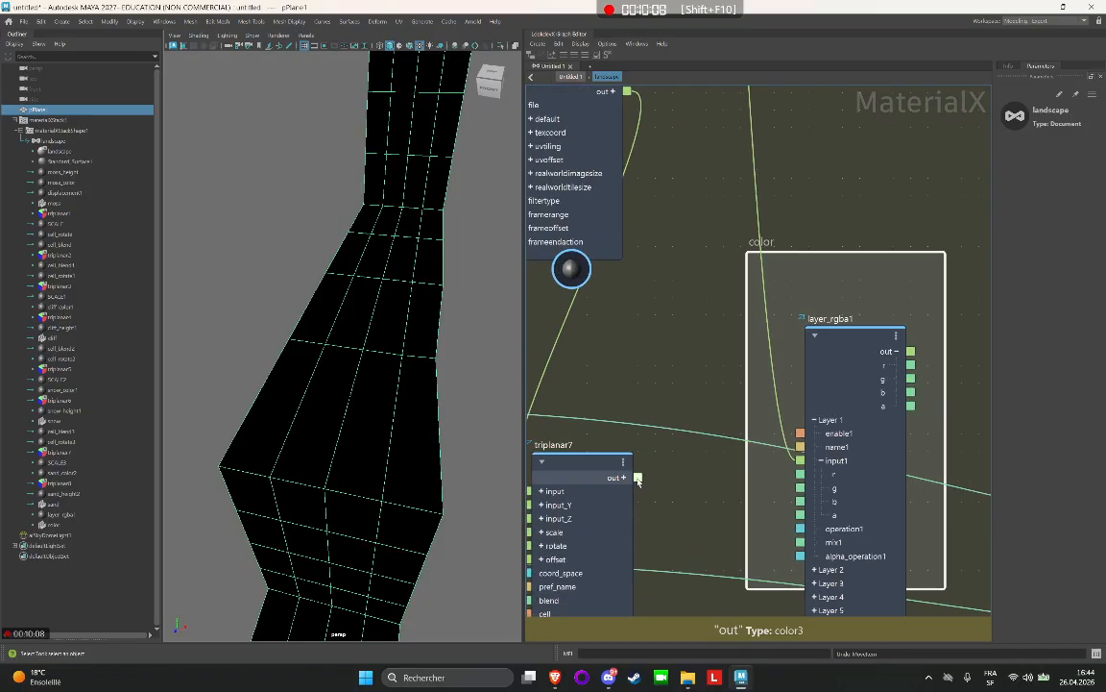
drag(779, 576, 801, 611)
scroll(813, 371, down, 8)
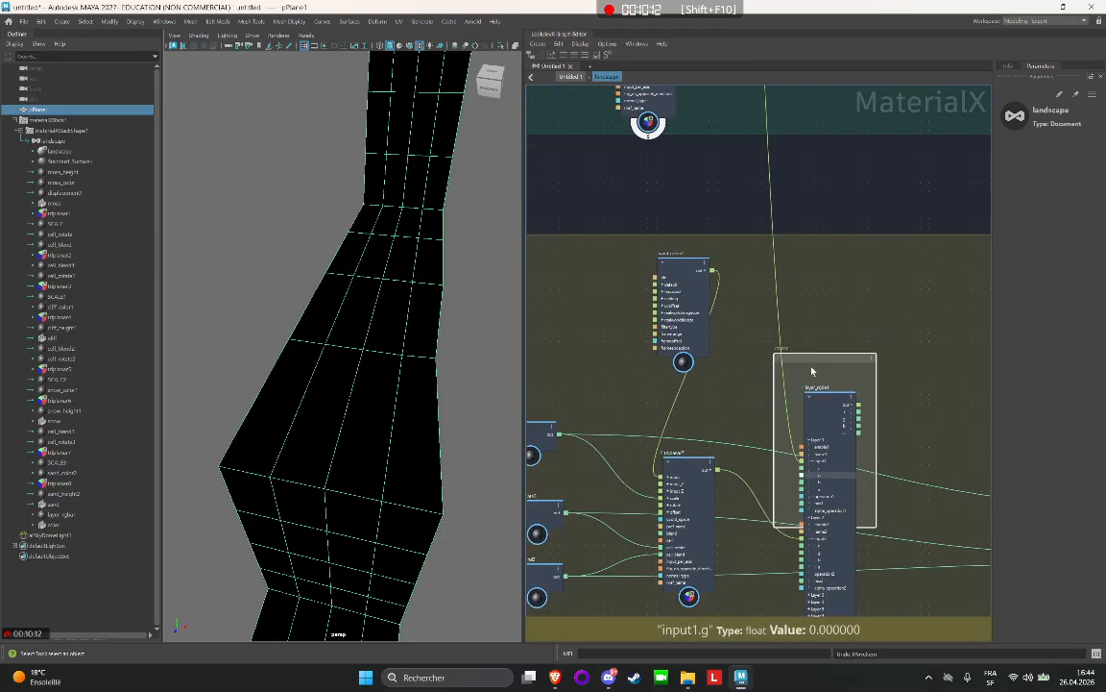
Move layer_rgba1 and the color backdrop into the moss group and connect triplanar1's output to input3 in Layer 3.
alt+middle_drag(753, 318, 670, 558)
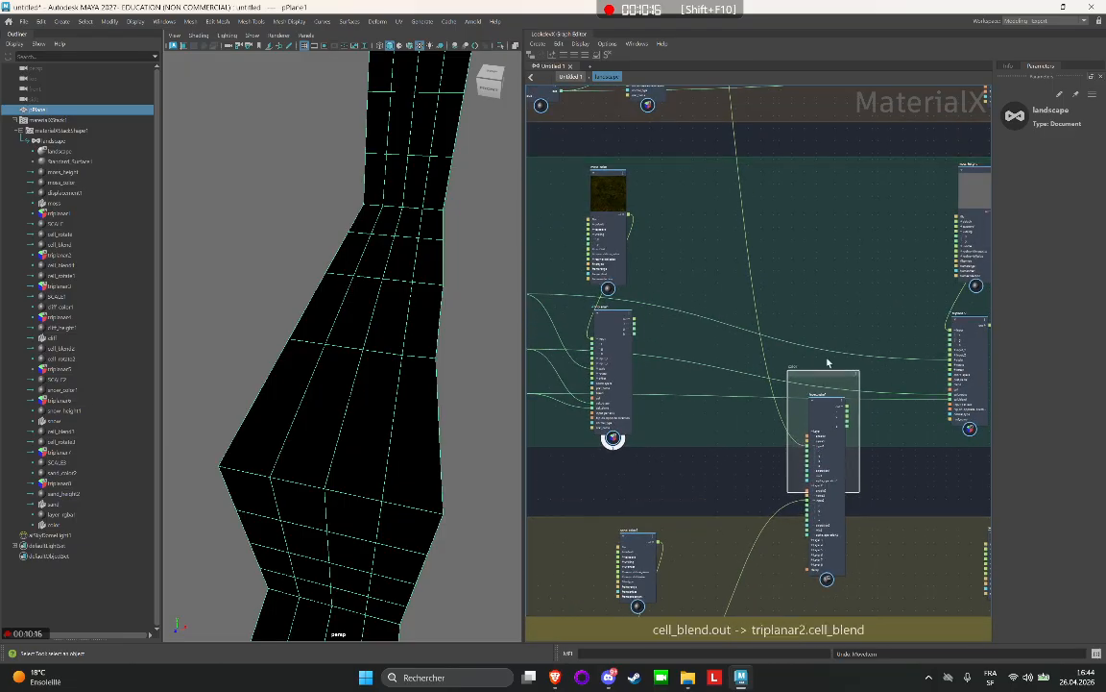
drag(823, 384, 886, 173)
alt+middle_drag(737, 188, 696, 312)
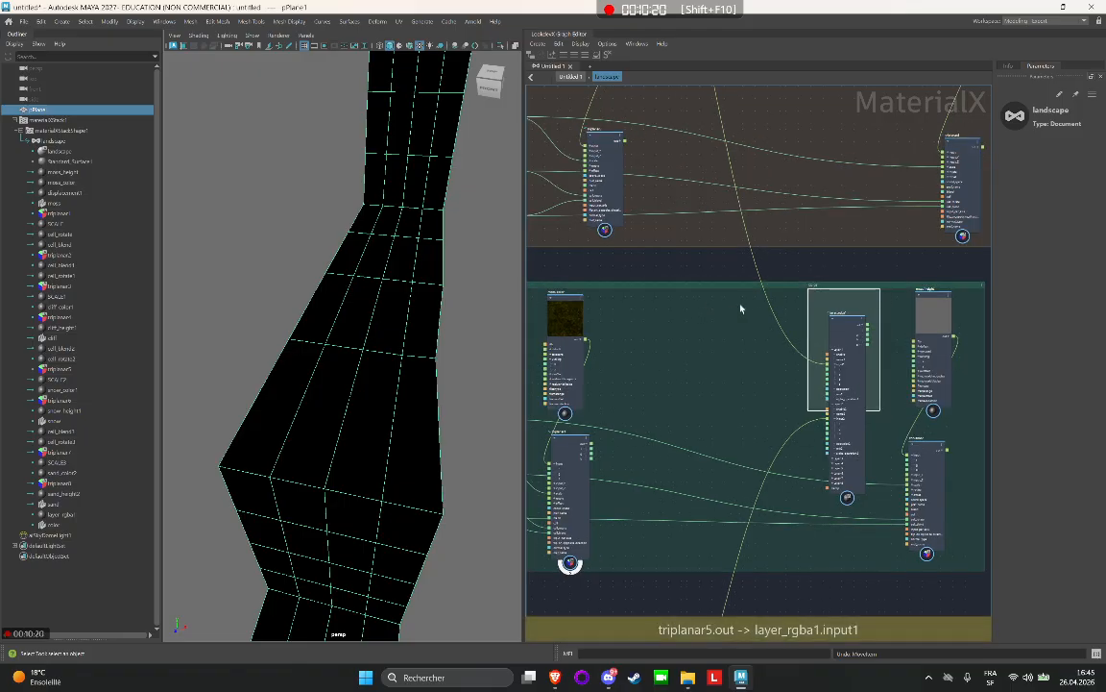
scroll(620, 324, up, 1)
scroll(835, 403, up, 2)
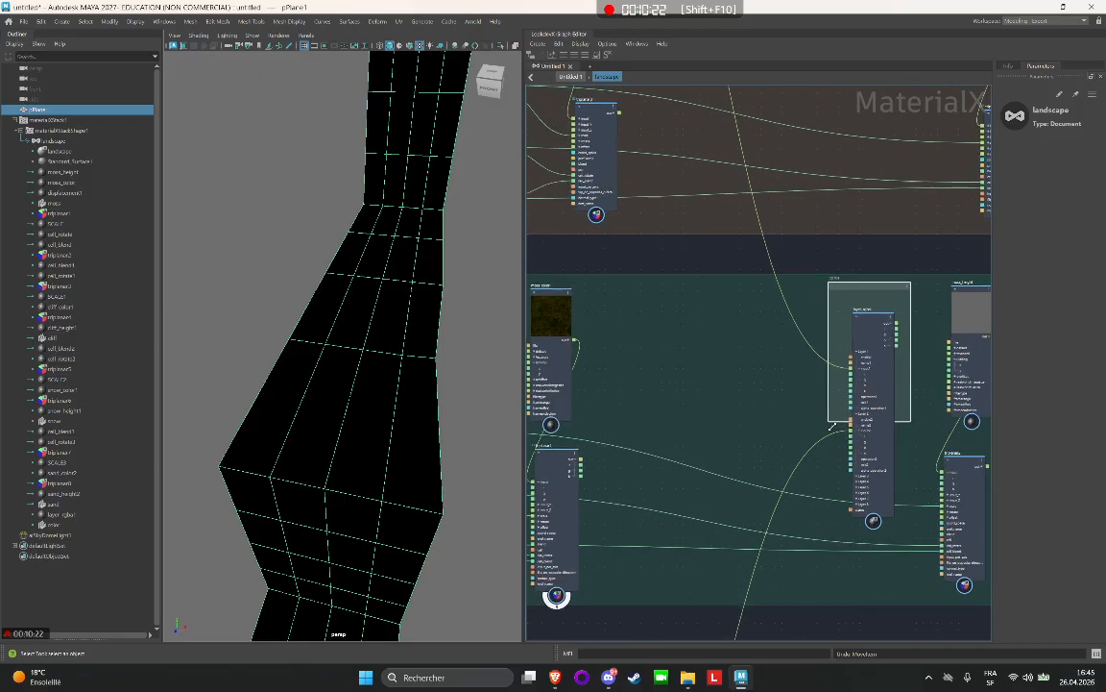
click(863, 347)
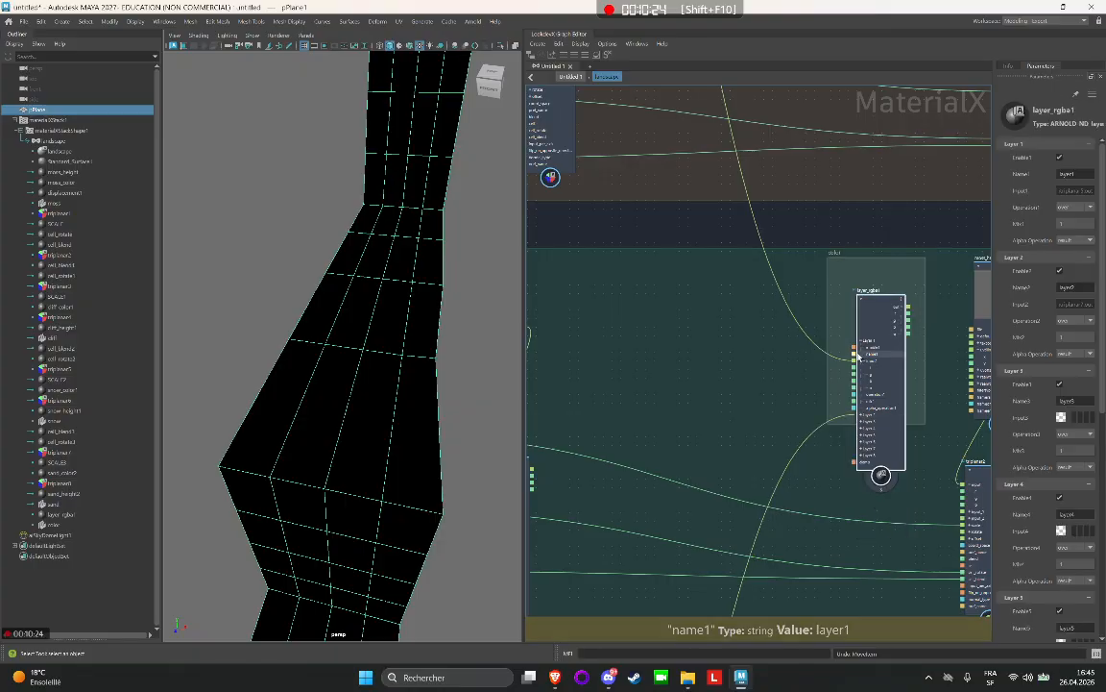
click(862, 341)
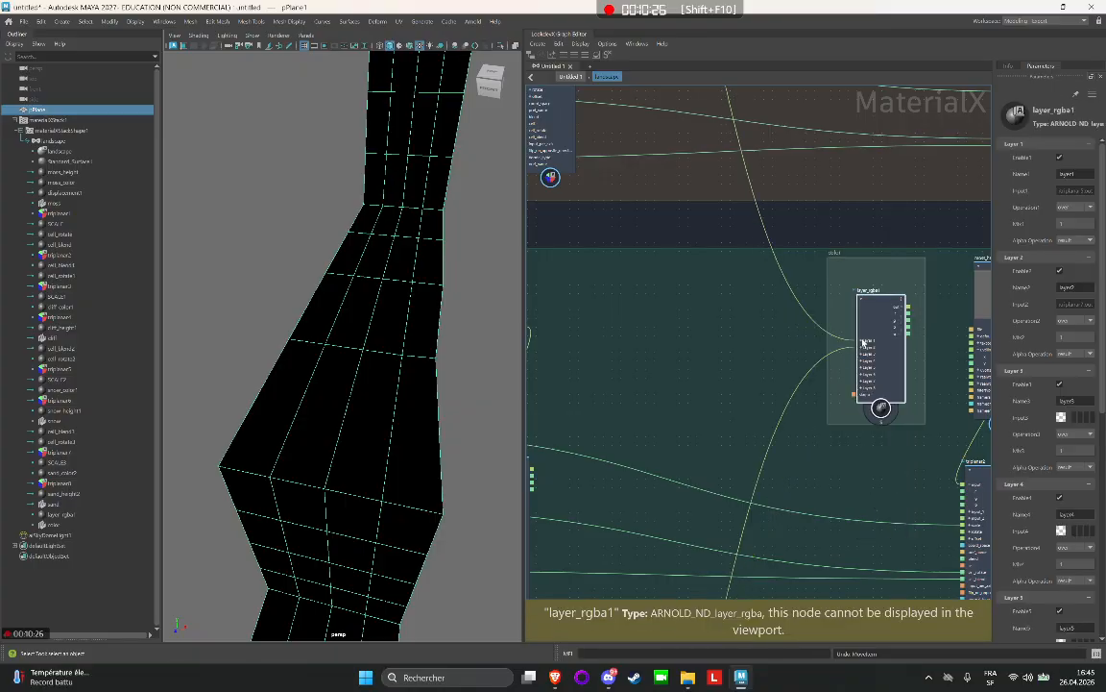
click(861, 354)
middle_drag(676, 358, 734, 323)
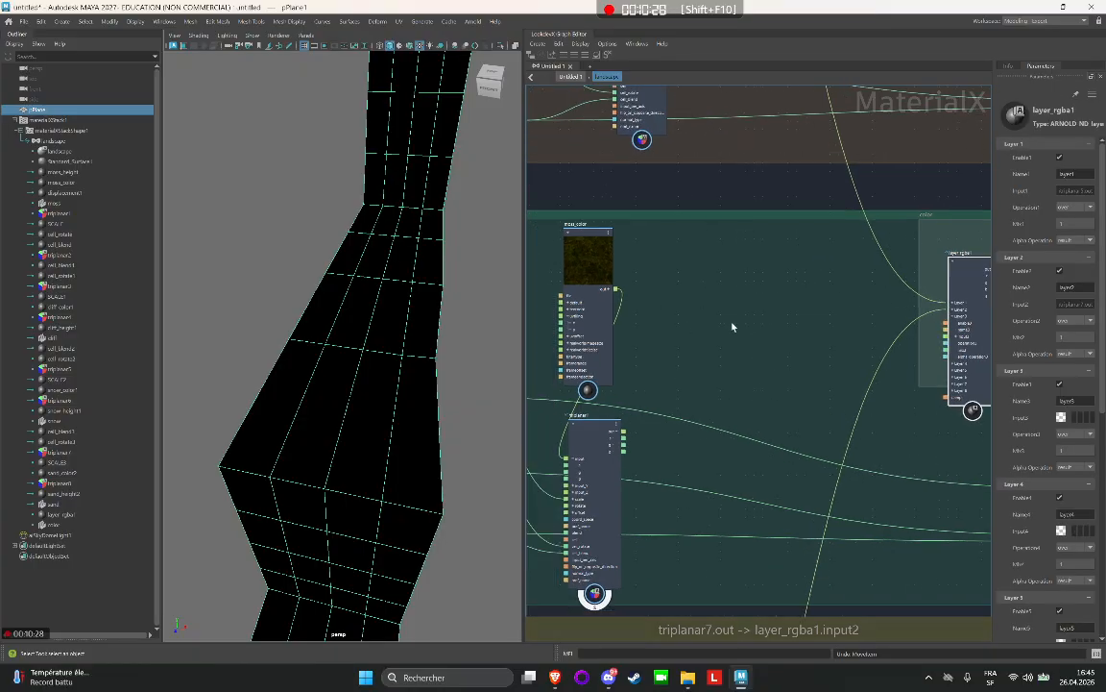
drag(624, 432, 949, 332)
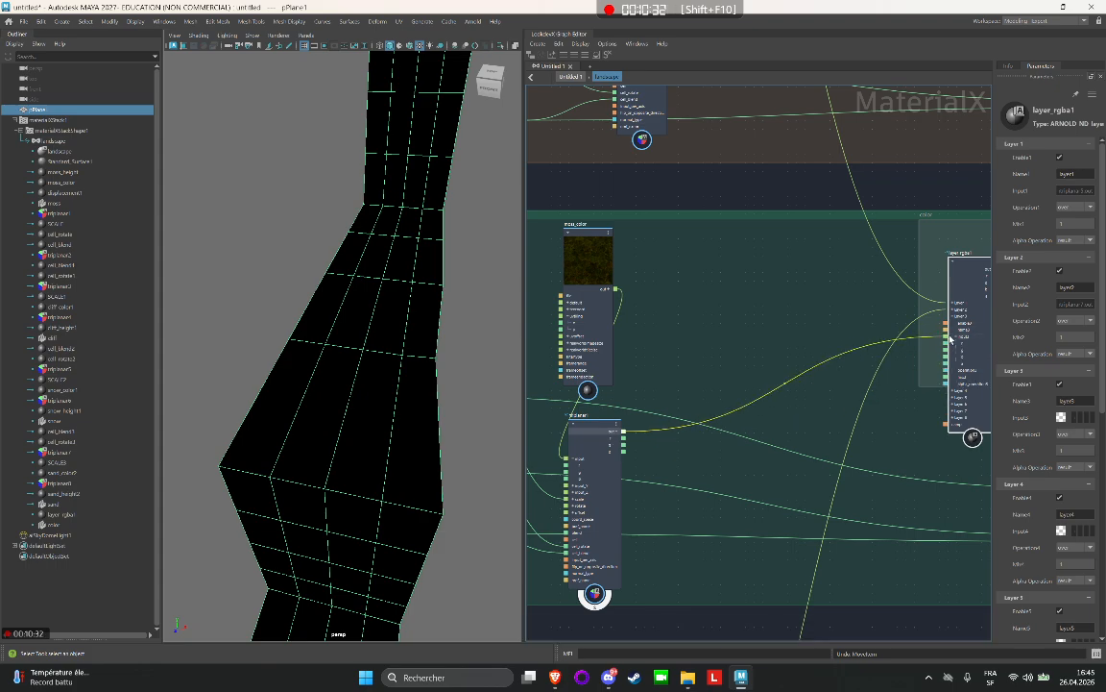
scroll(869, 404, down, 3)
middle_drag(894, 468, 721, 364)
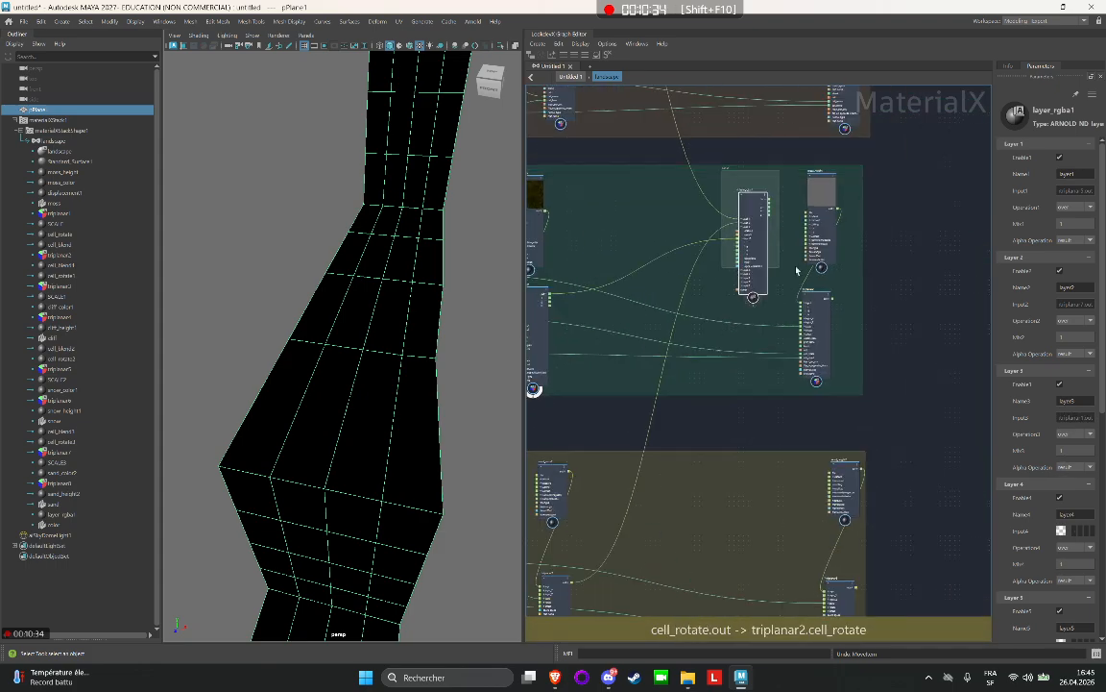
drag(765, 226, 749, 498)
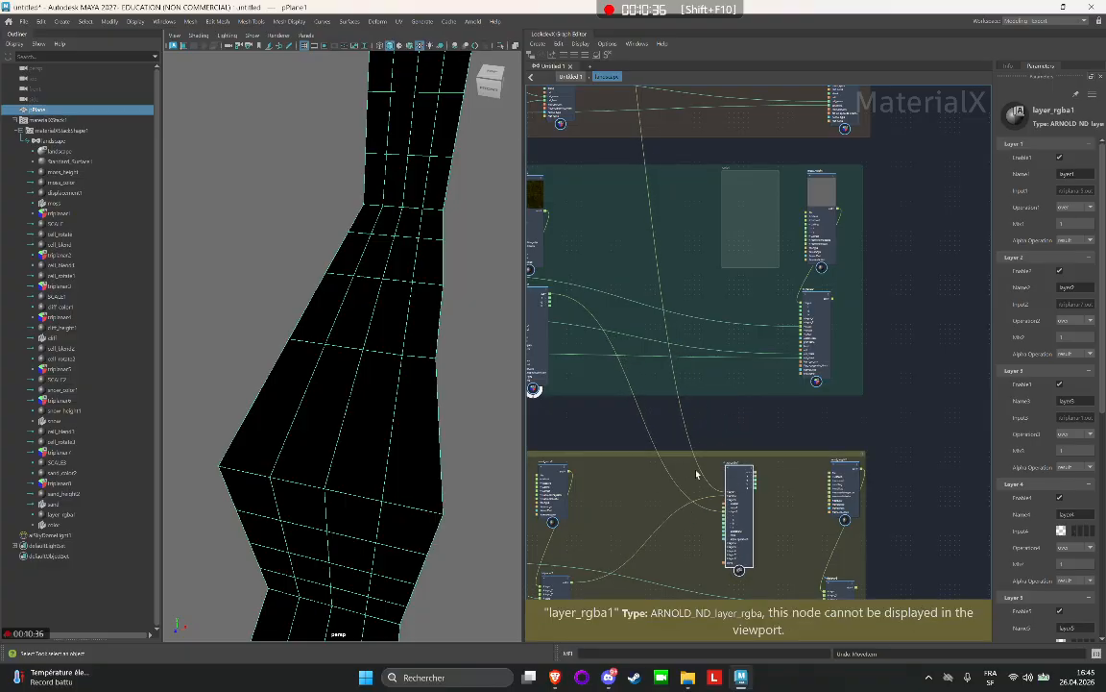
middle_drag(638, 604, 674, 450)
scroll(665, 454, up, 4)
scroll(750, 373, down, 3)
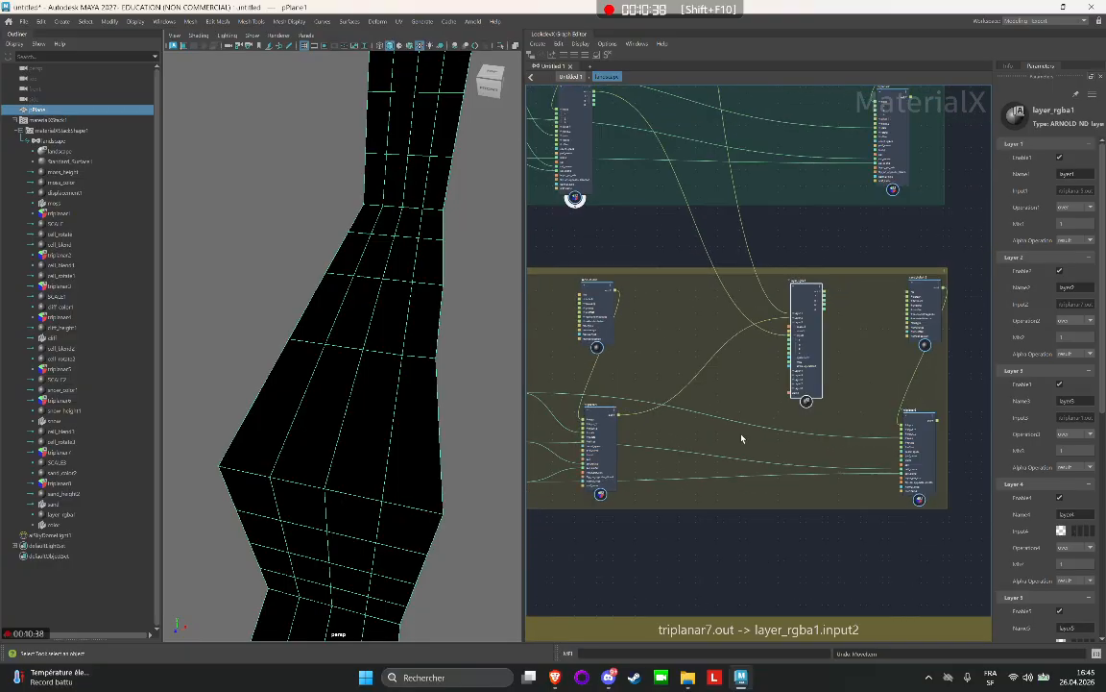
middle_drag(742, 439, 730, 622)
scroll(746, 485, down, 2)
drag(758, 522, 768, 318)
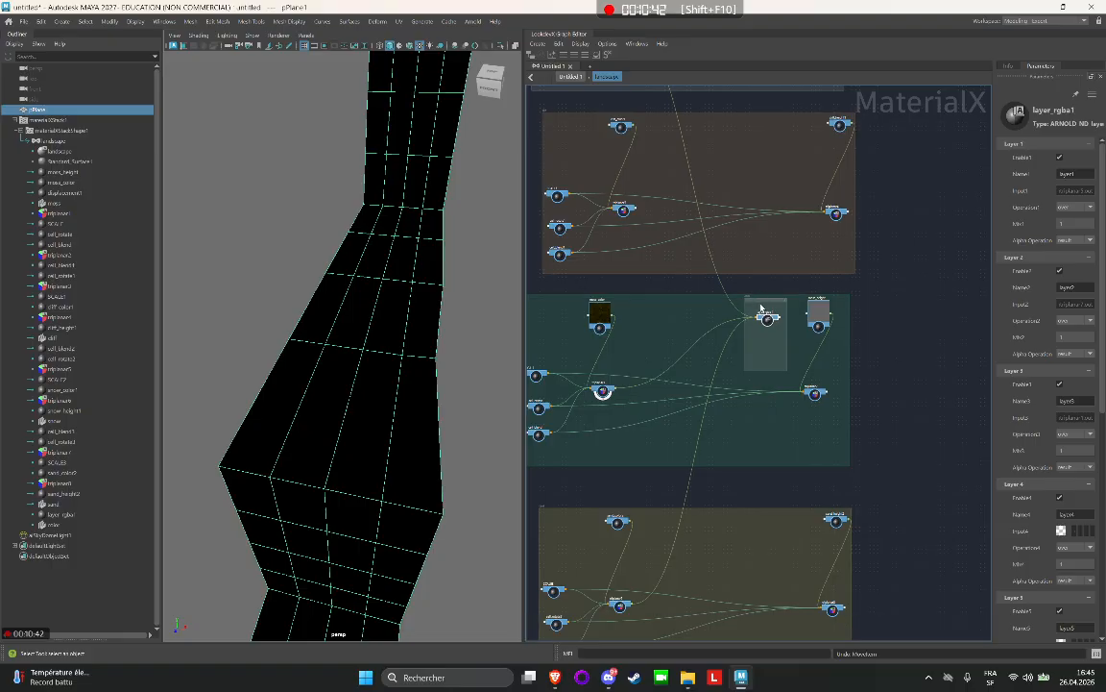
Move the layer node and color backdrop into the cliff group and connect triplanar3's output to input4 in Layer 4.
click(754, 281)
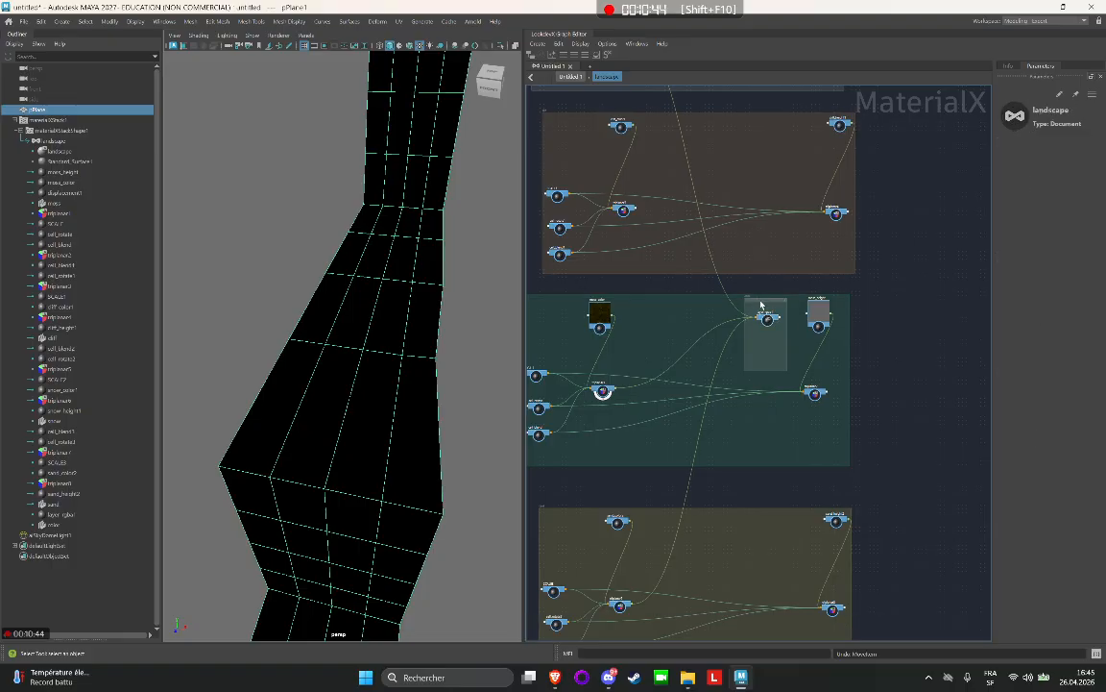
drag(748, 308, 711, 153)
scroll(711, 152, up, 3)
scroll(580, 290, up, 5)
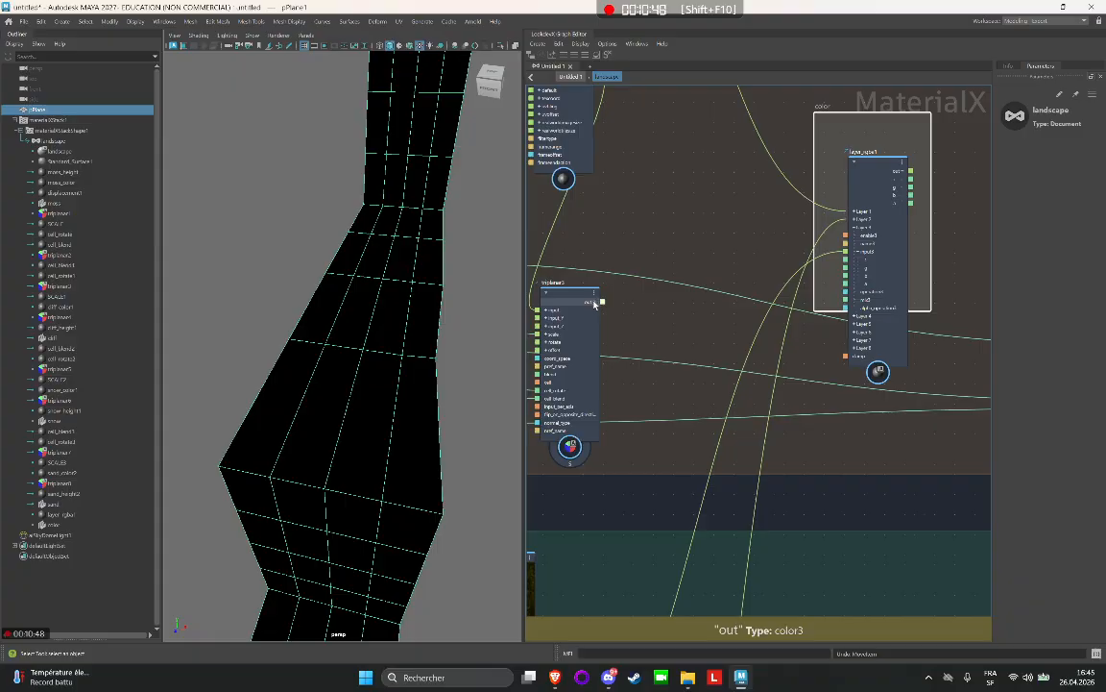
click(595, 302)
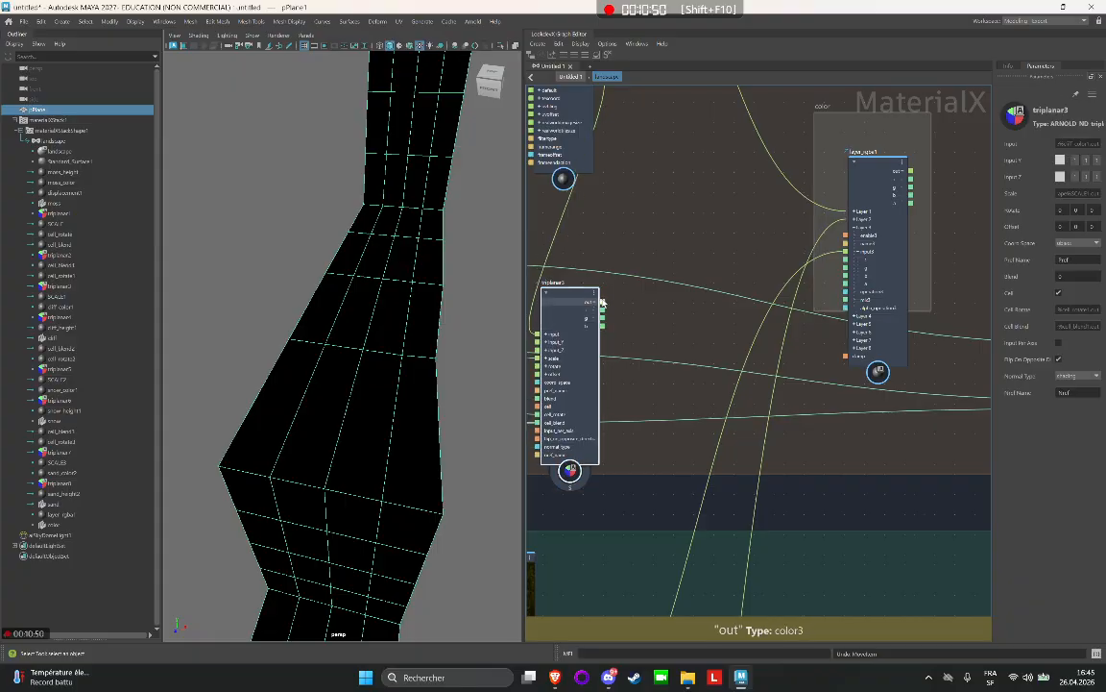
drag(601, 301, 845, 340)
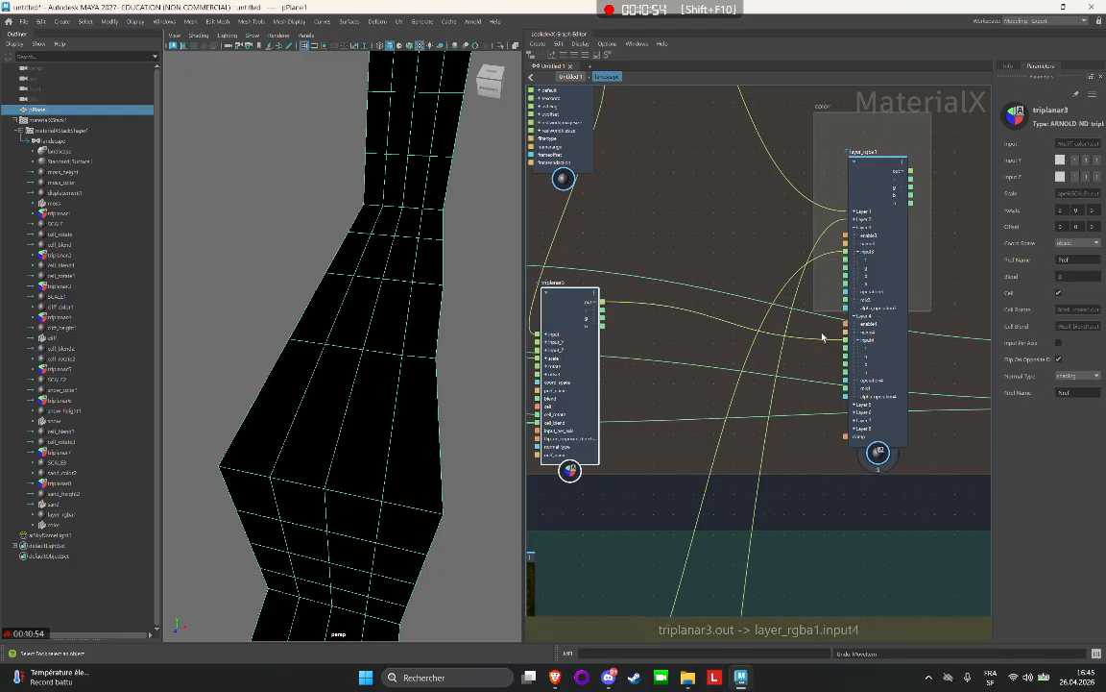
Move the color backdrop with layer_rgba1 out beside the texture groups and lengthen it to enclose the whole node.
scroll(822, 336, down, 6)
middle_drag(901, 267, 758, 278)
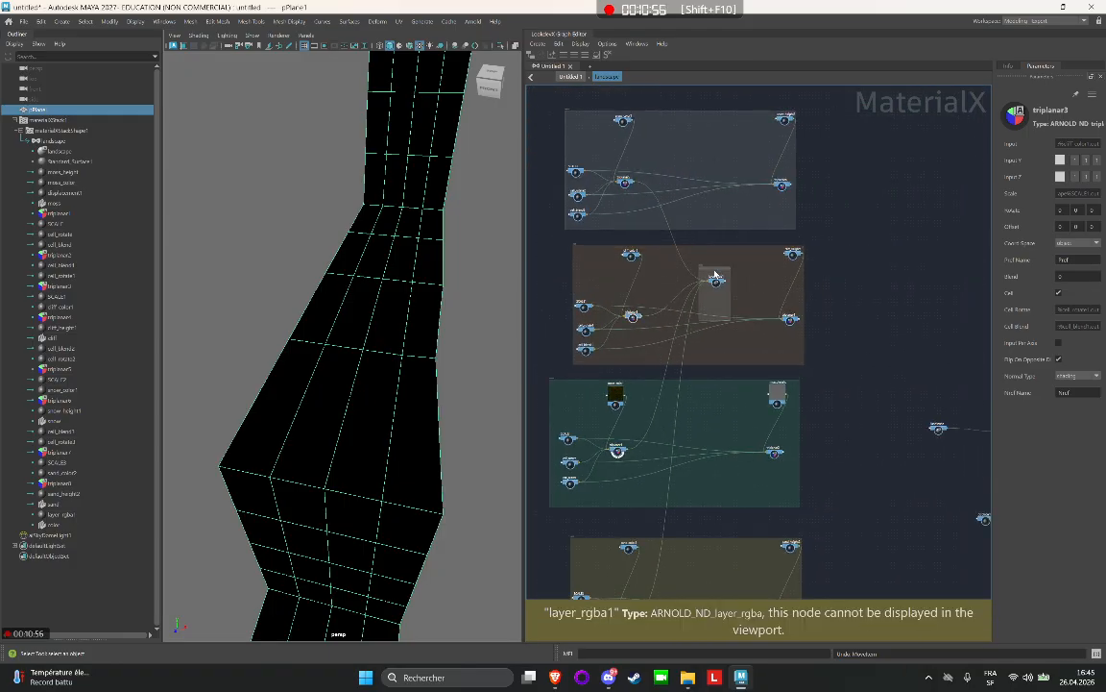
drag(715, 276, 879, 325)
middle_drag(879, 325, 834, 295)
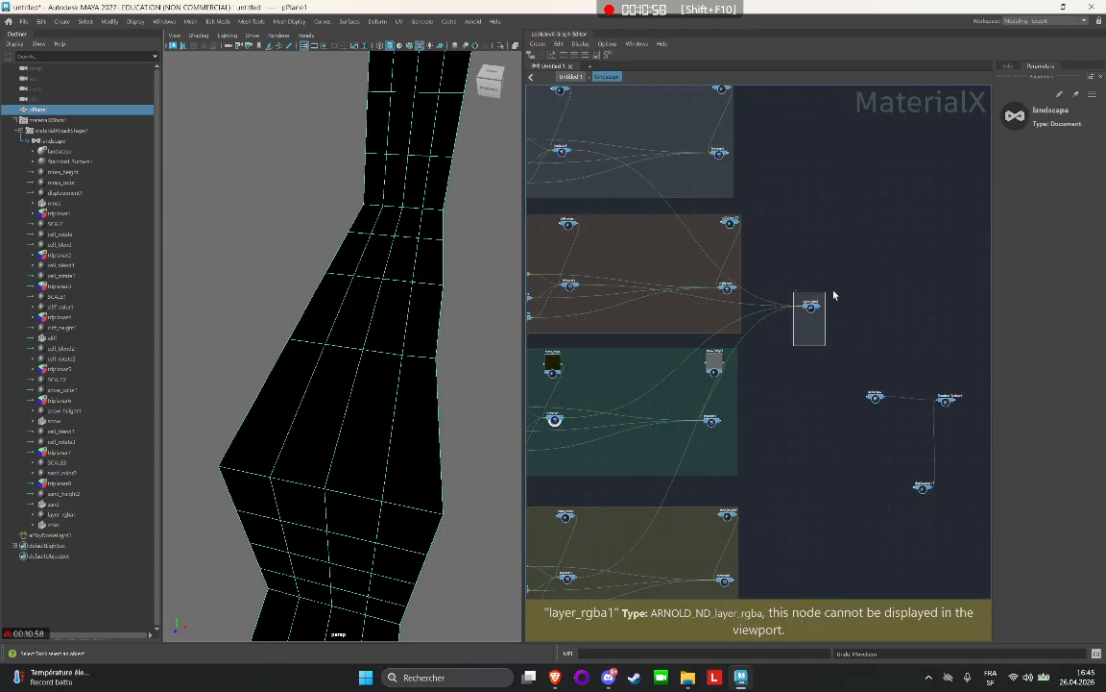
scroll(857, 388, up, 8)
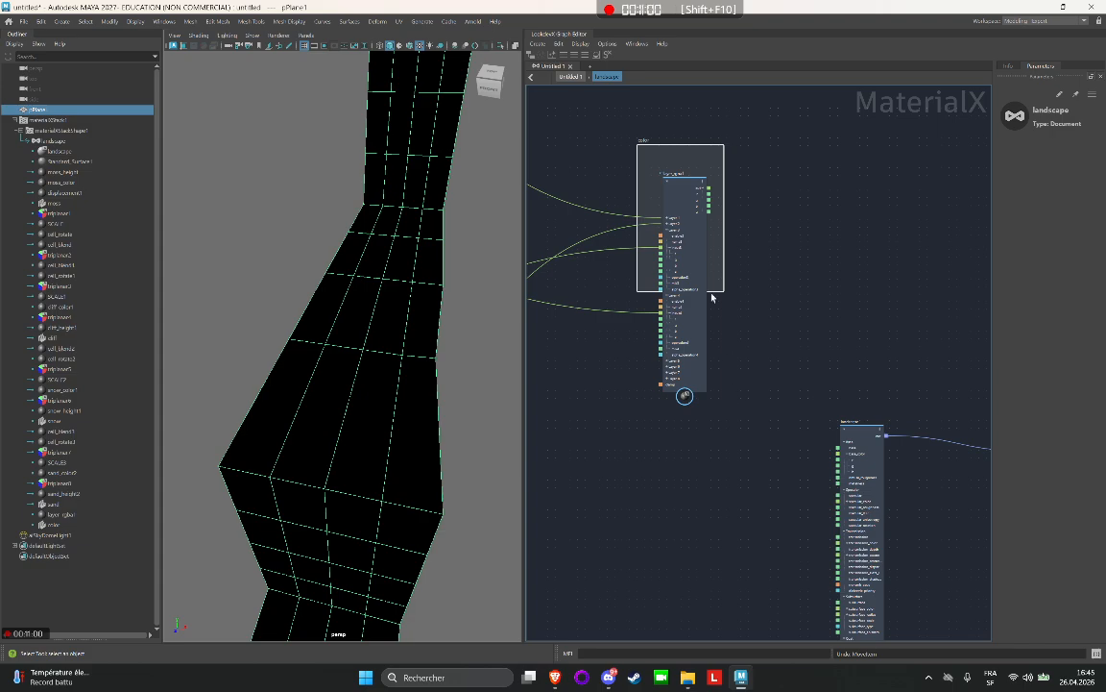
drag(720, 290, 719, 413)
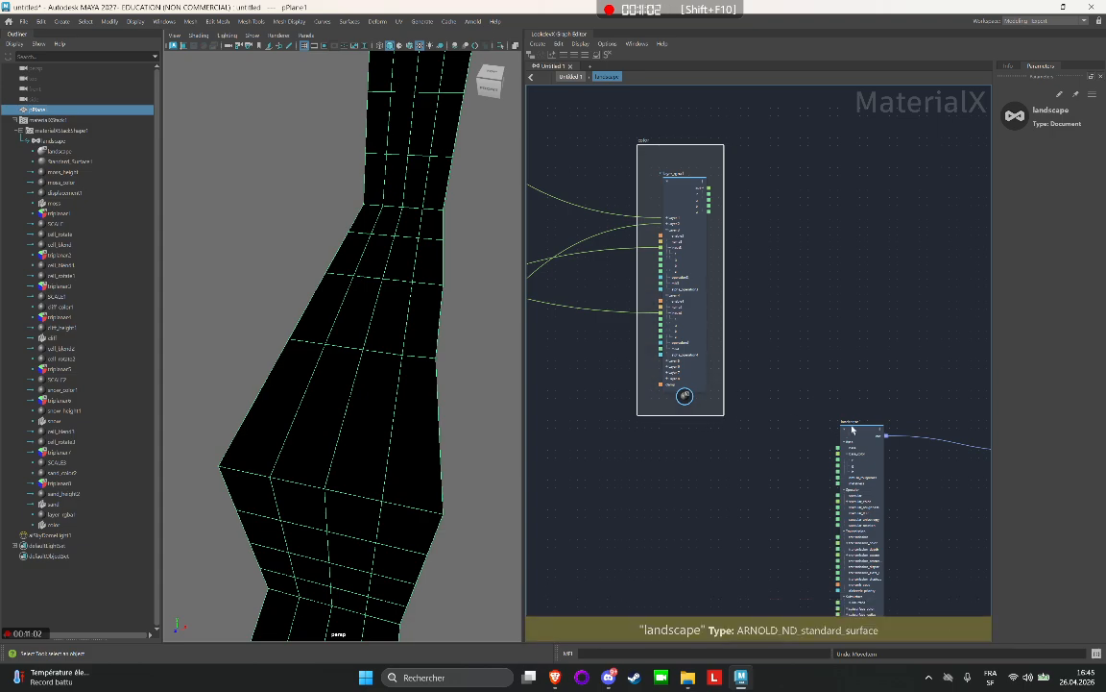
Place the landscape surface node beside the color backdrop and connect layer_rgba1's output to its base_color.
drag(852, 429, 818, 240)
scroll(697, 188, up, 5)
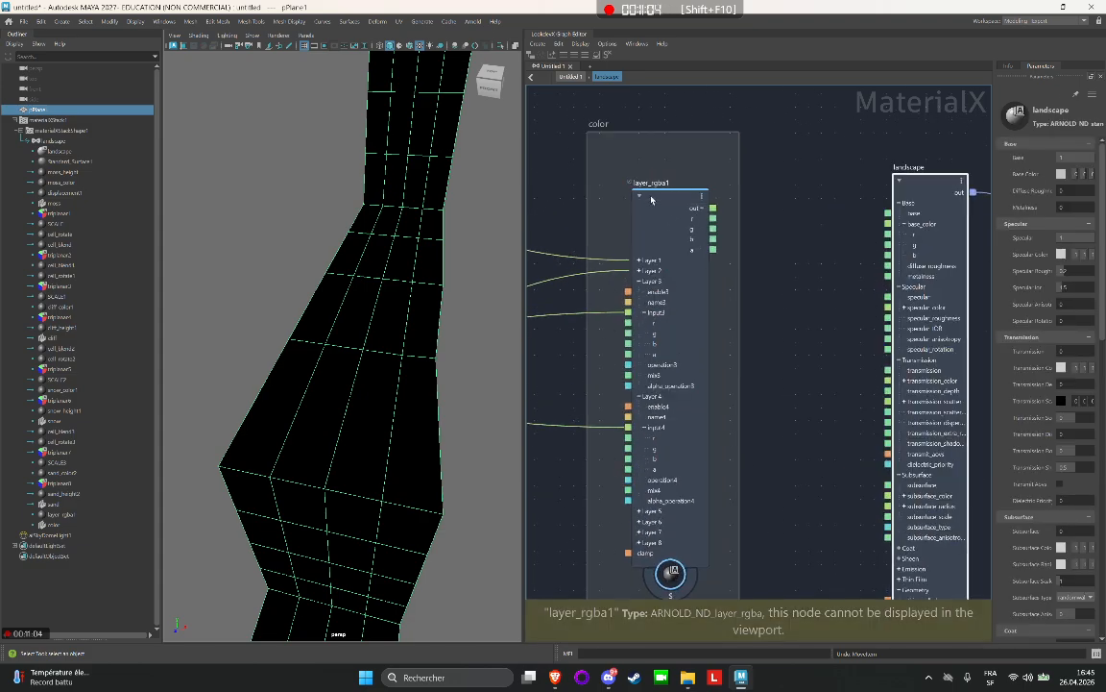
click(643, 281)
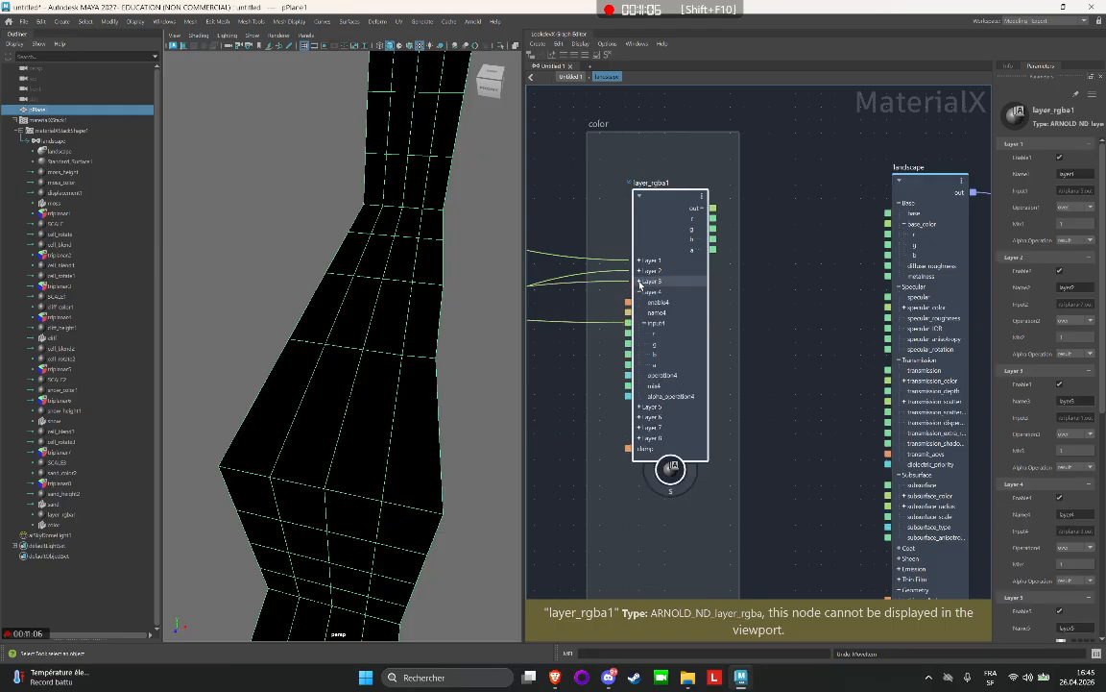
click(640, 291)
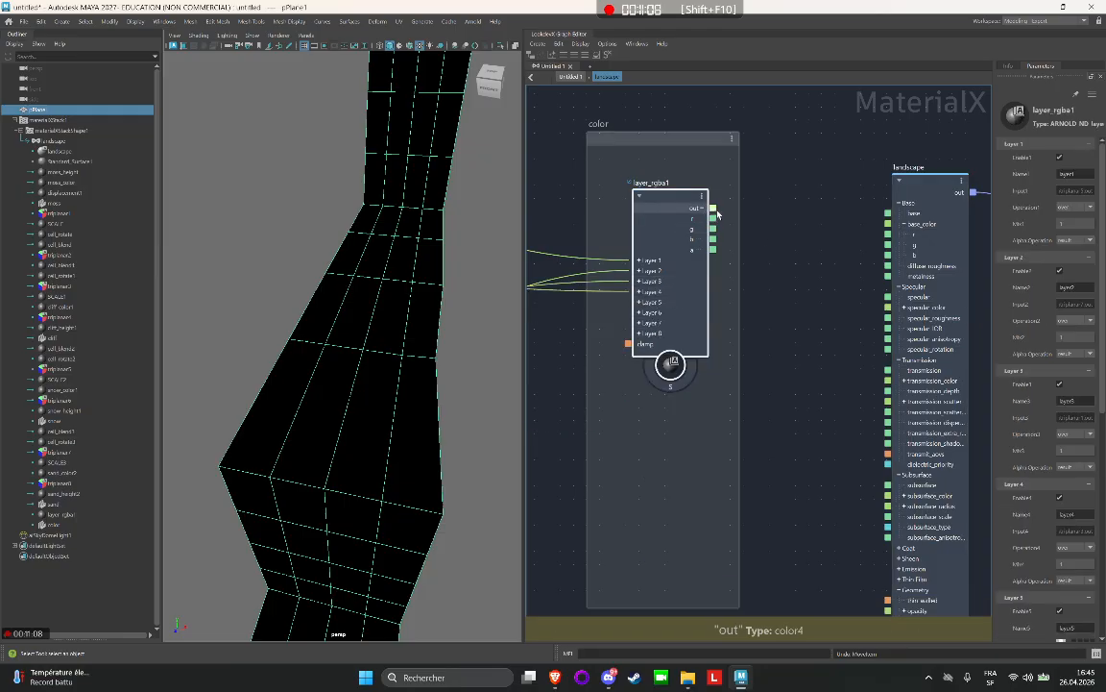
drag(713, 208, 898, 227)
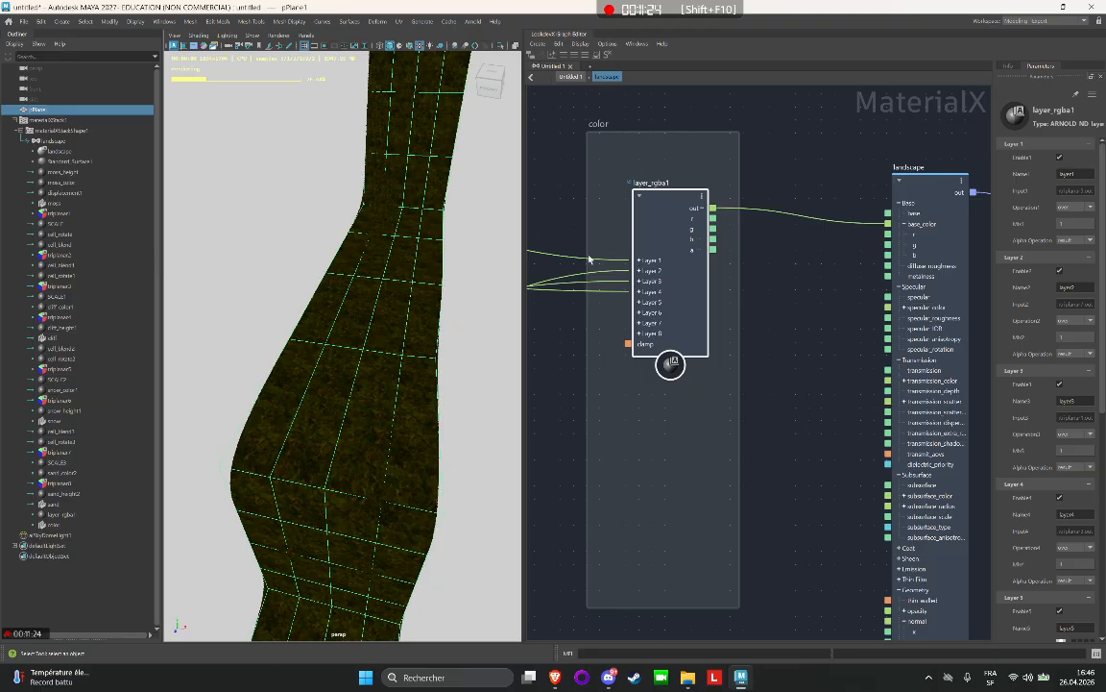
Expand Layers 1 through 4 of layer_rgba1 to expose their individual inputs.
click(639, 260)
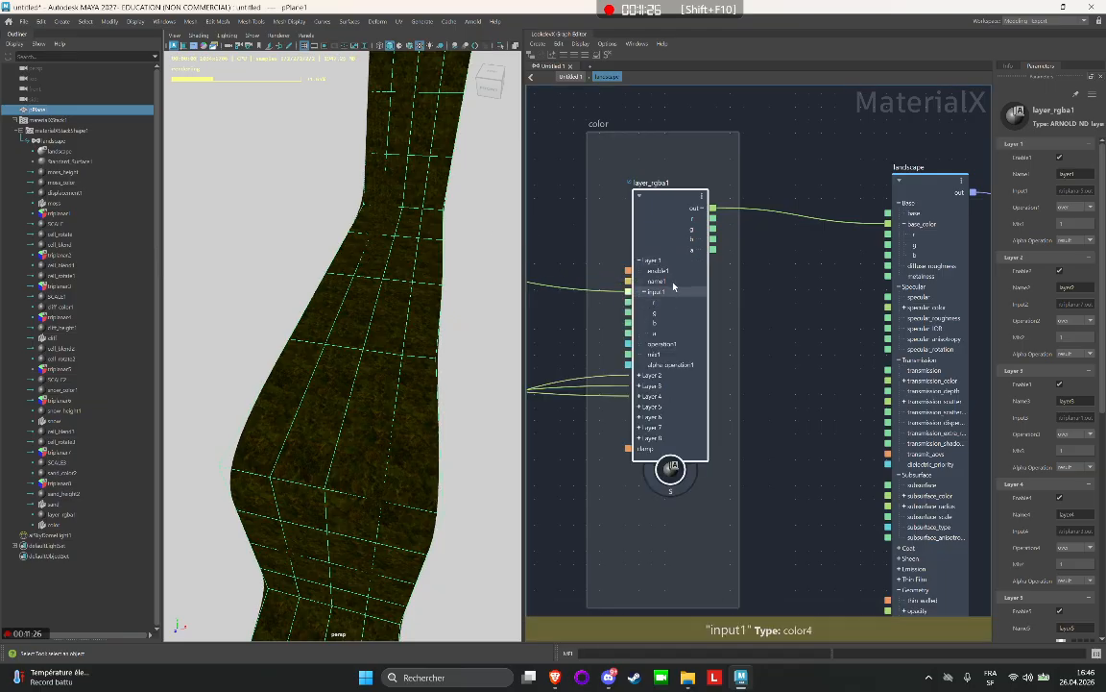
click(640, 375)
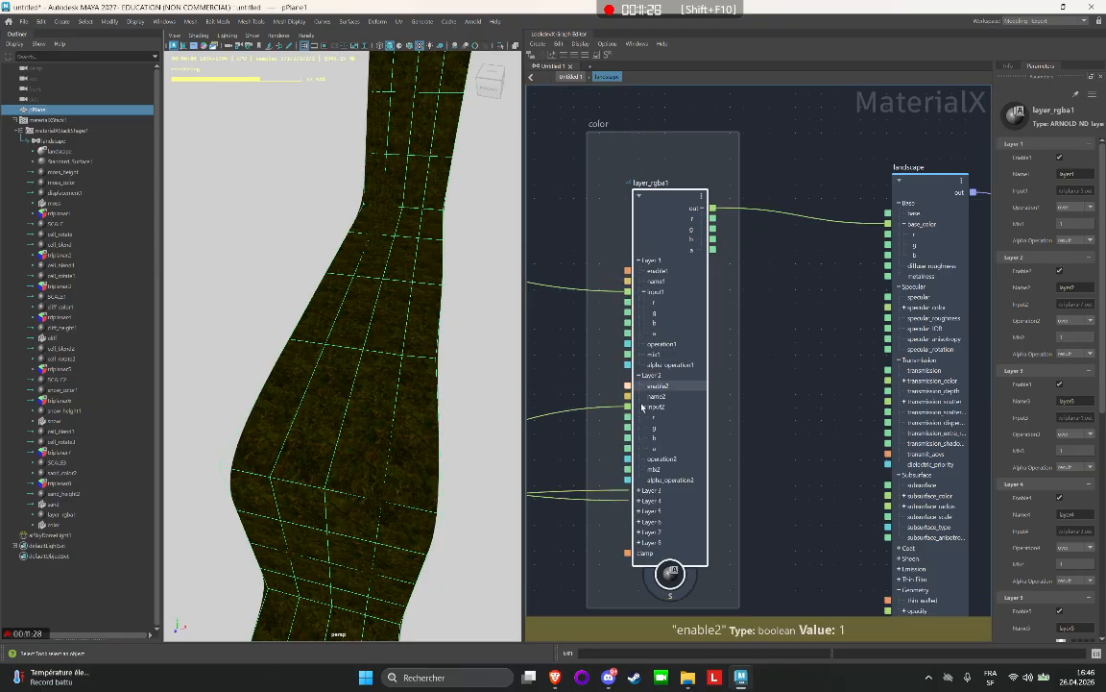
click(640, 491)
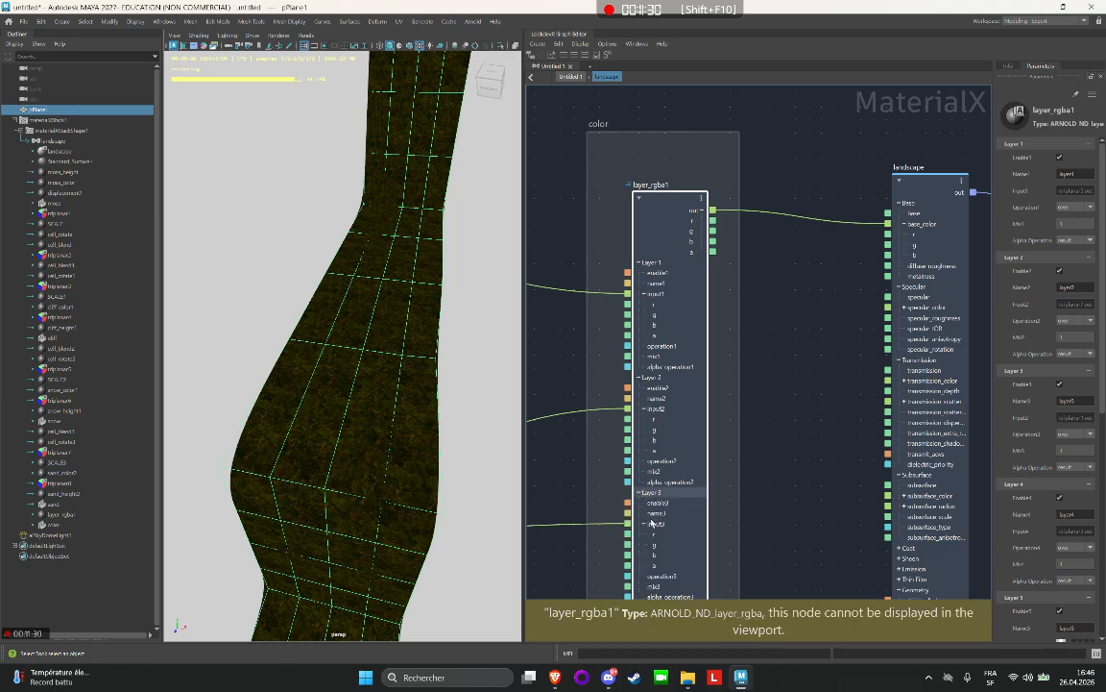
scroll(642, 557, down, 2)
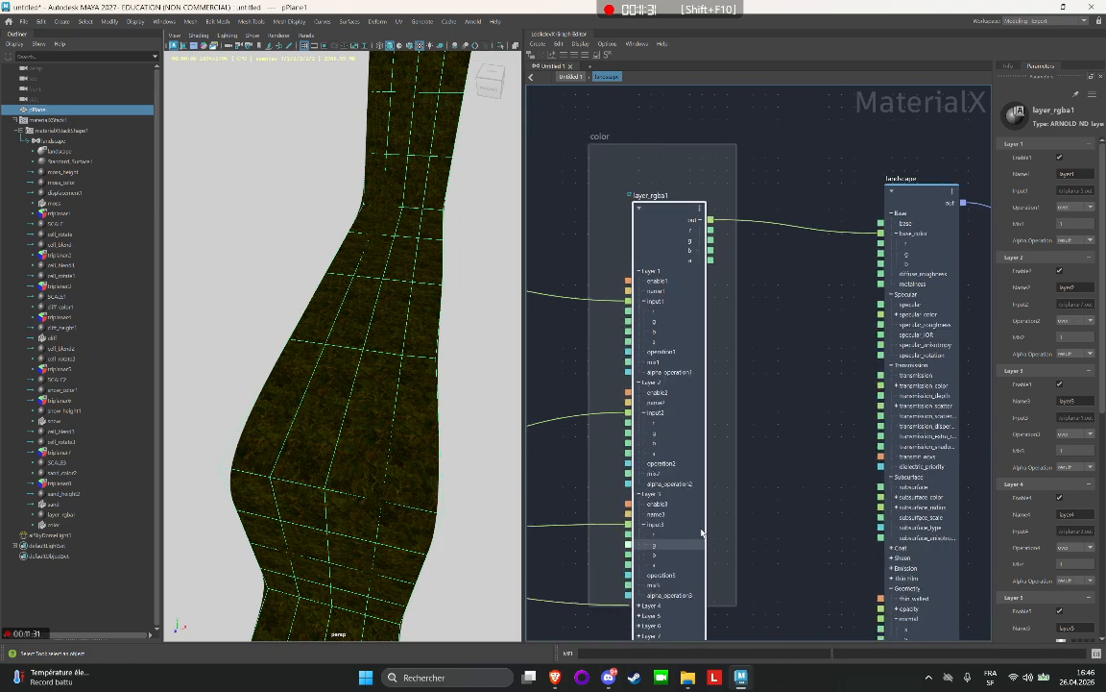
click(641, 600)
Look over the connections between the texture groups, the layer node and the landscape surface, ending at the snow group.
scroll(793, 428, down, 3)
alt+middle_drag(787, 397, 695, 193)
scroll(833, 428, down, 3)
alt+middle_drag(824, 401, 772, 196)
scroll(788, 378, down, 6)
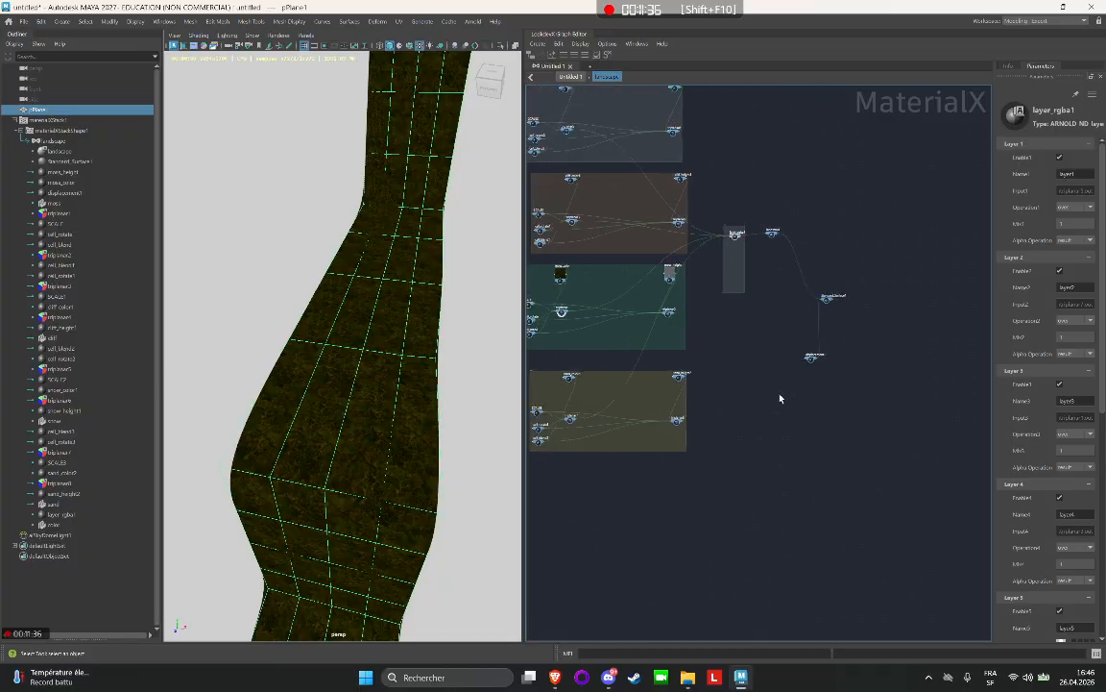
scroll(780, 398, down, 2)
alt+middle_drag(776, 376, 773, 444)
scroll(753, 351, up, 8)
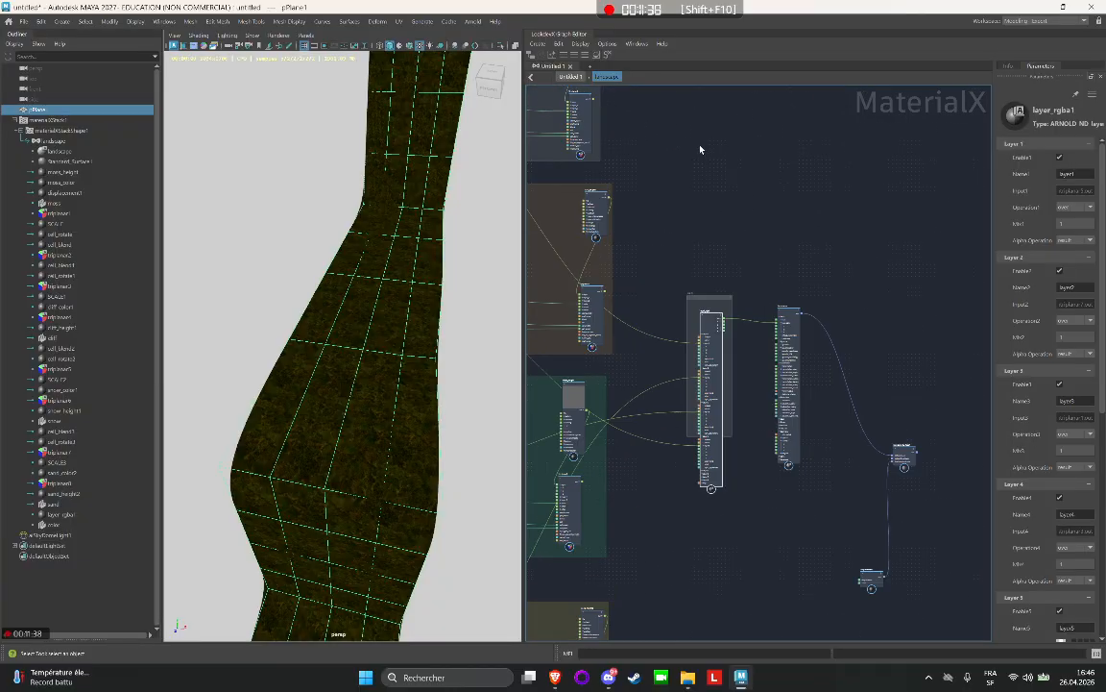
scroll(700, 149, up, 1)
alt+middle_drag(709, 173, 788, 182)
scroll(816, 366, up, 1)
alt+middle_drag(815, 366, 902, 480)
scroll(858, 411, up, 2)
alt+middle_drag(858, 411, 827, 276)
scroll(759, 226, down, 1)
alt+middle_drag(759, 226, 1052, 480)
scroll(706, 257, down, 1)
scroll(737, 252, up, 1)
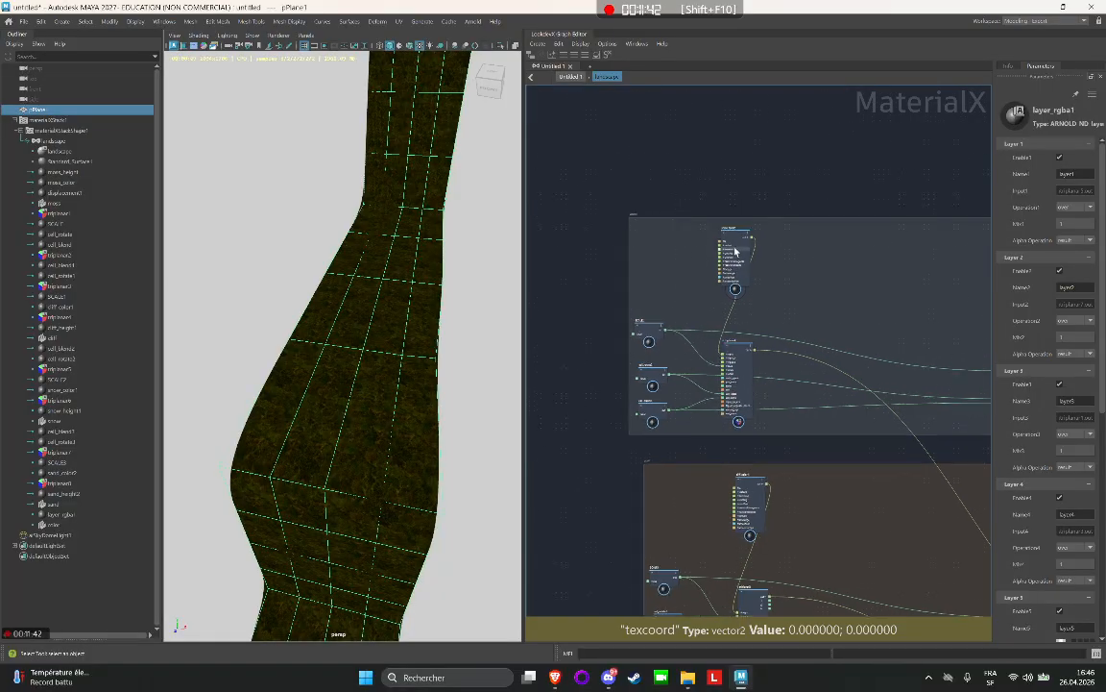
Check the texture file path of the snow_color1 image node and frame the plane in the viewport.
click(735, 252)
scroll(736, 251, up, 1)
double_click(1070, 160)
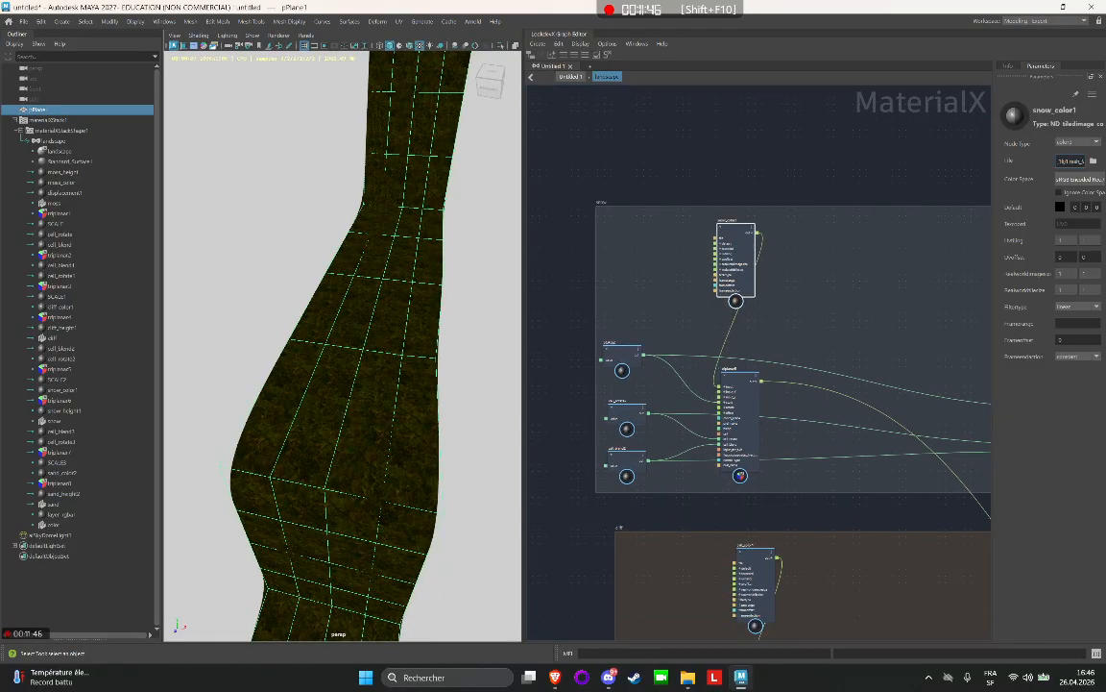
key(f)
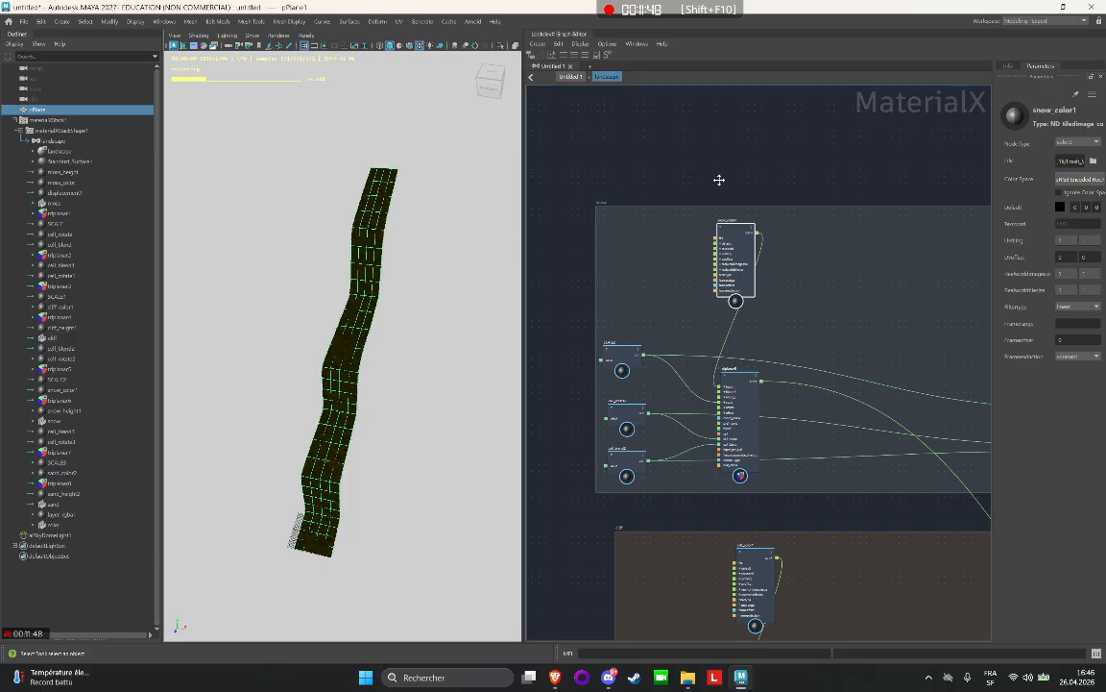
alt+middle_drag(719, 180, 576, 119)
alt+middle_drag(851, 217, 632, 91)
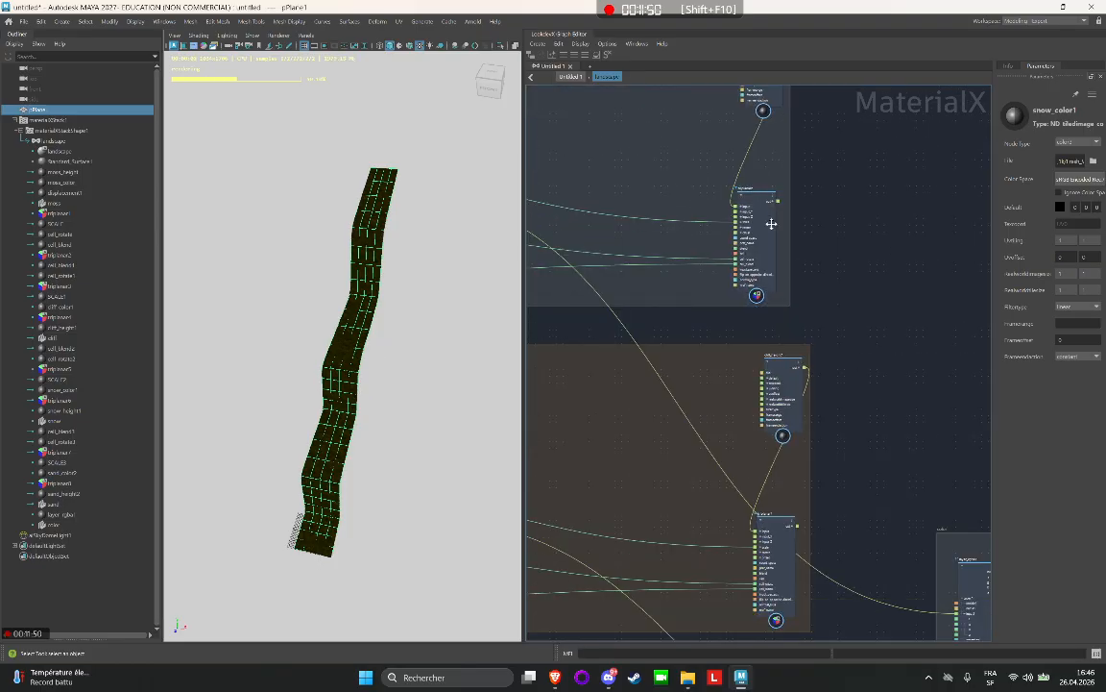
Stop the Arnold render in the viewport and save the scene as landscape_material in the landscape project's scenes folder, in Maya Binary format.
alt+middle_drag(873, 417, 765, 216)
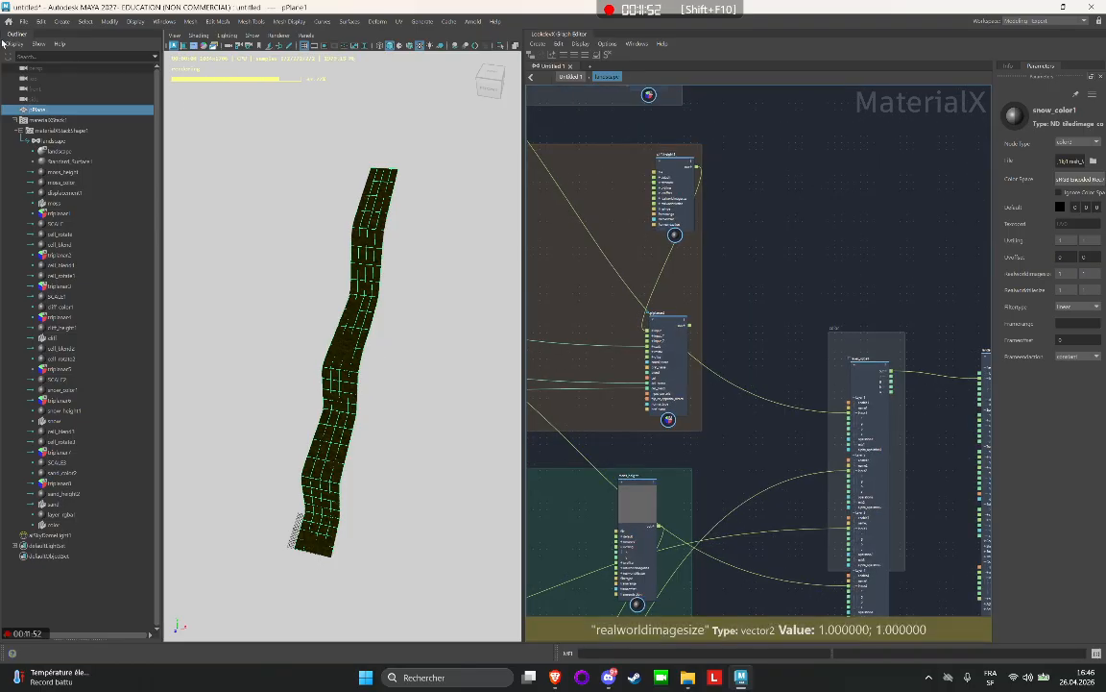
click(174, 50)
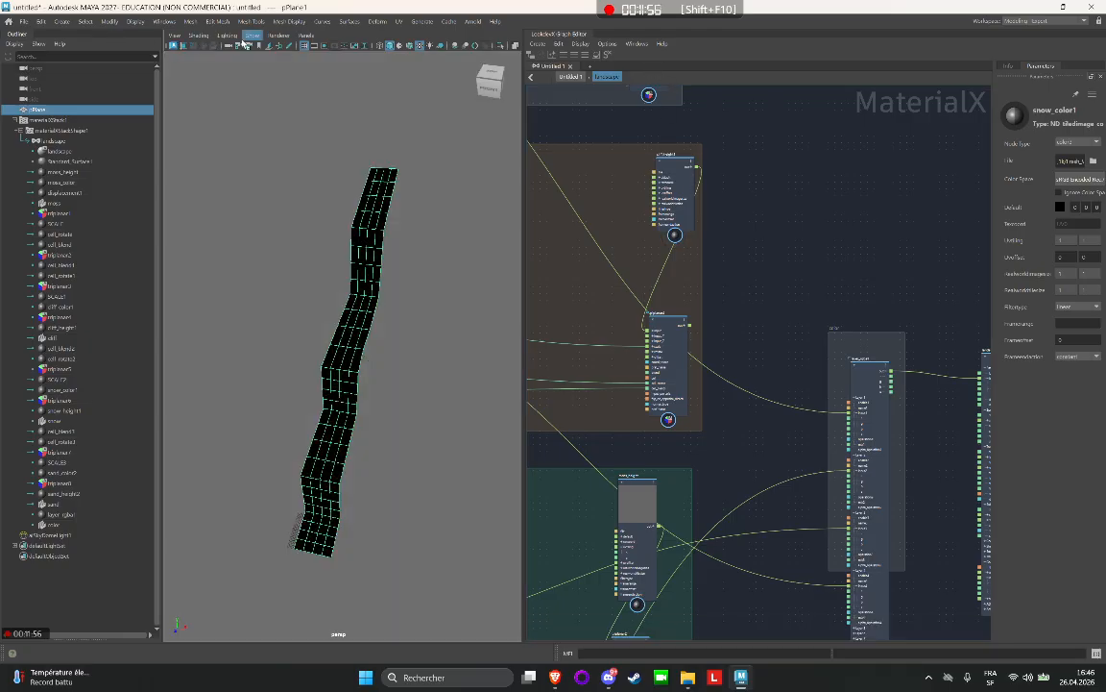
click(24, 22)
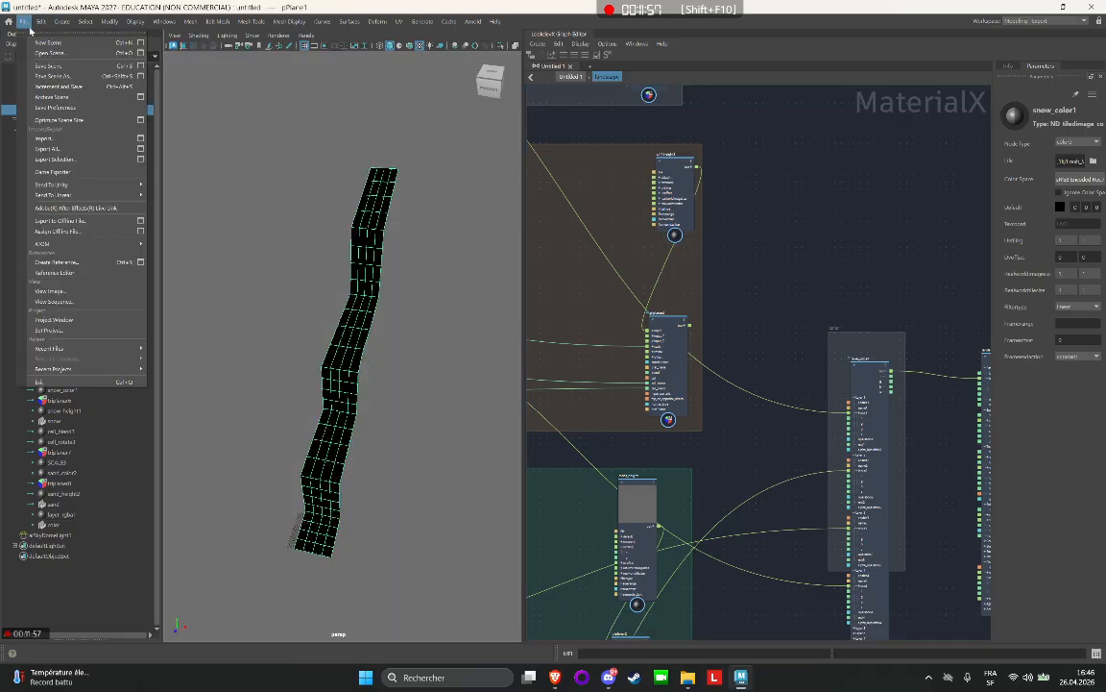
click(77, 77)
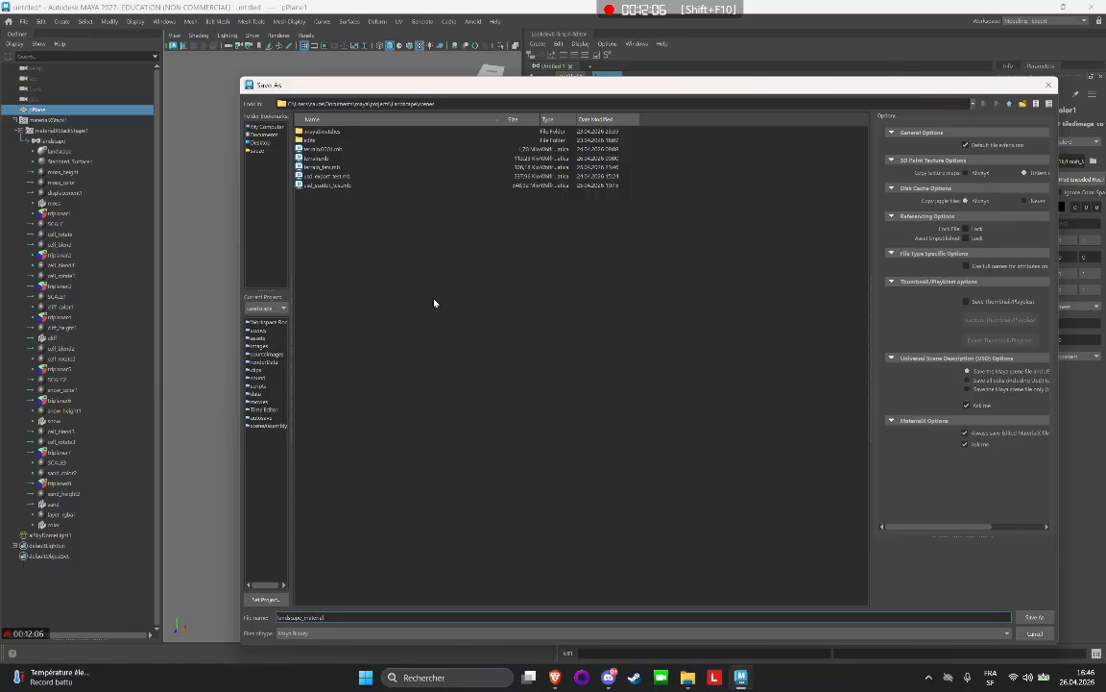
key(Return)
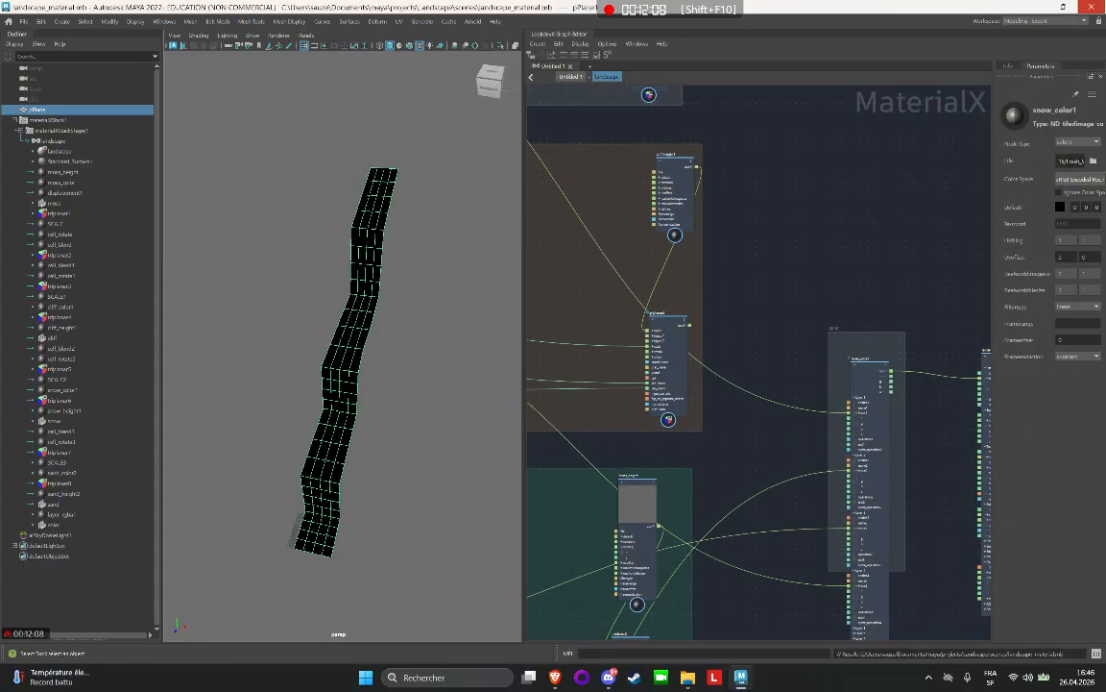
Close Maya and relaunch it by searching the system for "maya".
click(1092, 6)
click(421, 680)
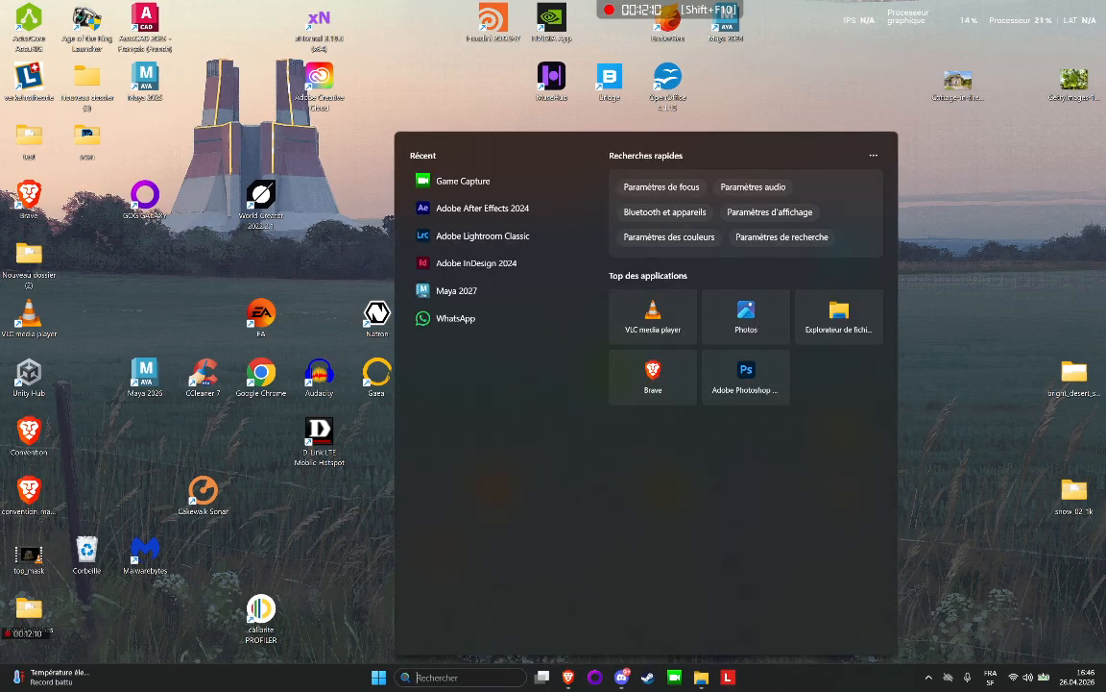
text(maya)
click(510, 217)
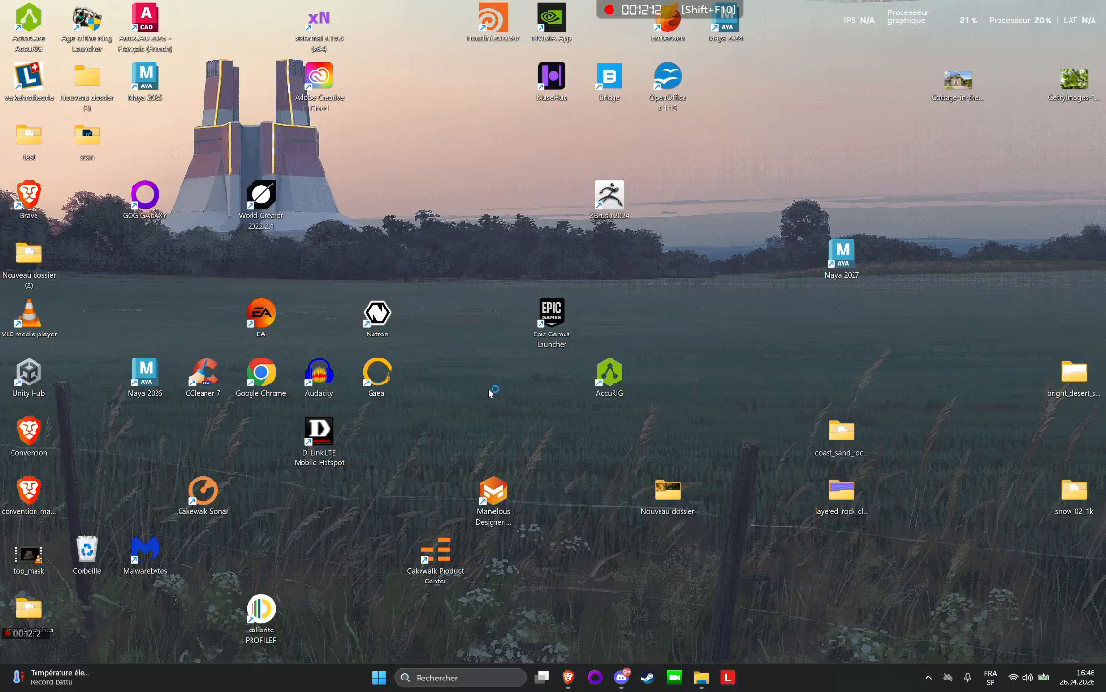
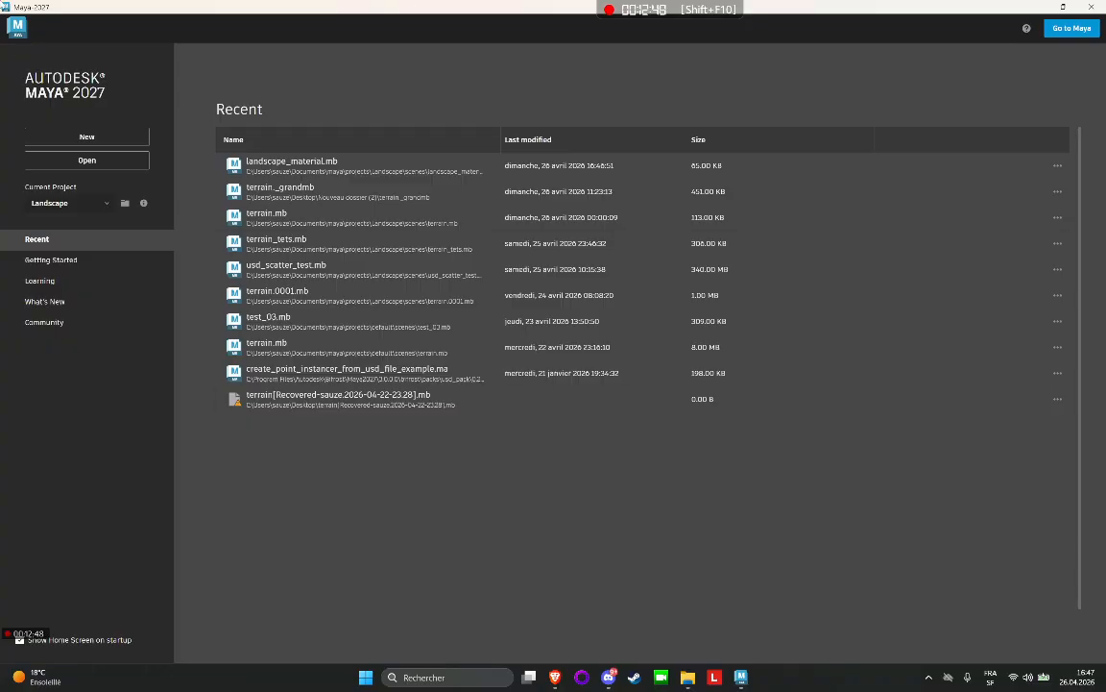
Open the recent scene landscape_material.mb and bring up its landscape graph in the LookdevX Graph Editor.
click(271, 161)
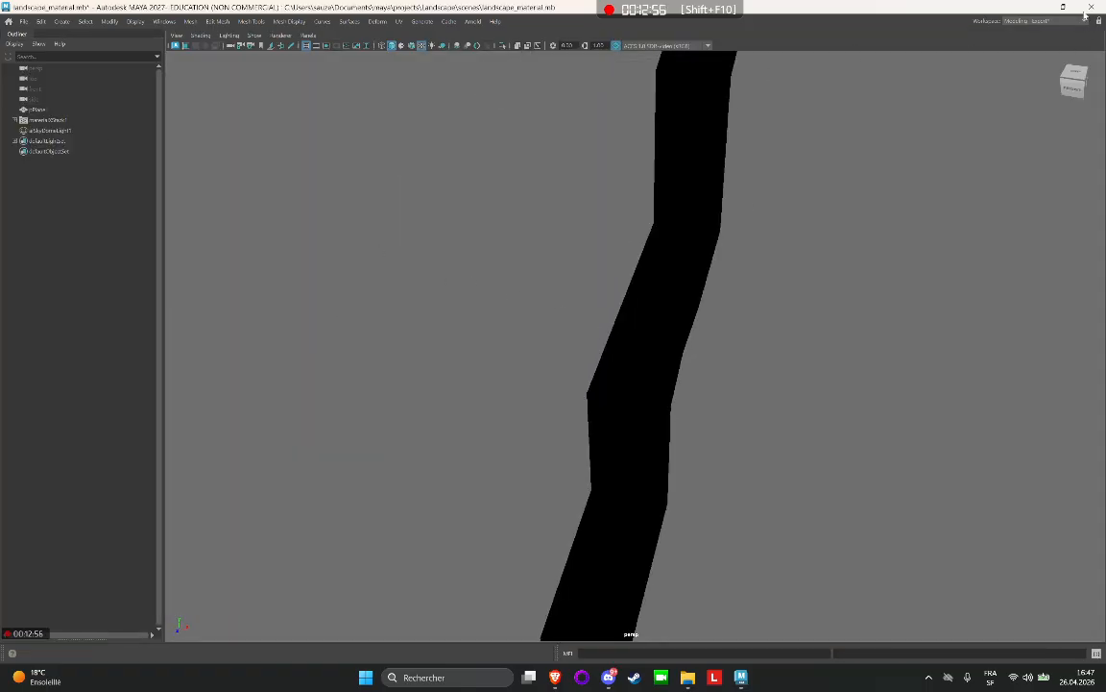
click(164, 21)
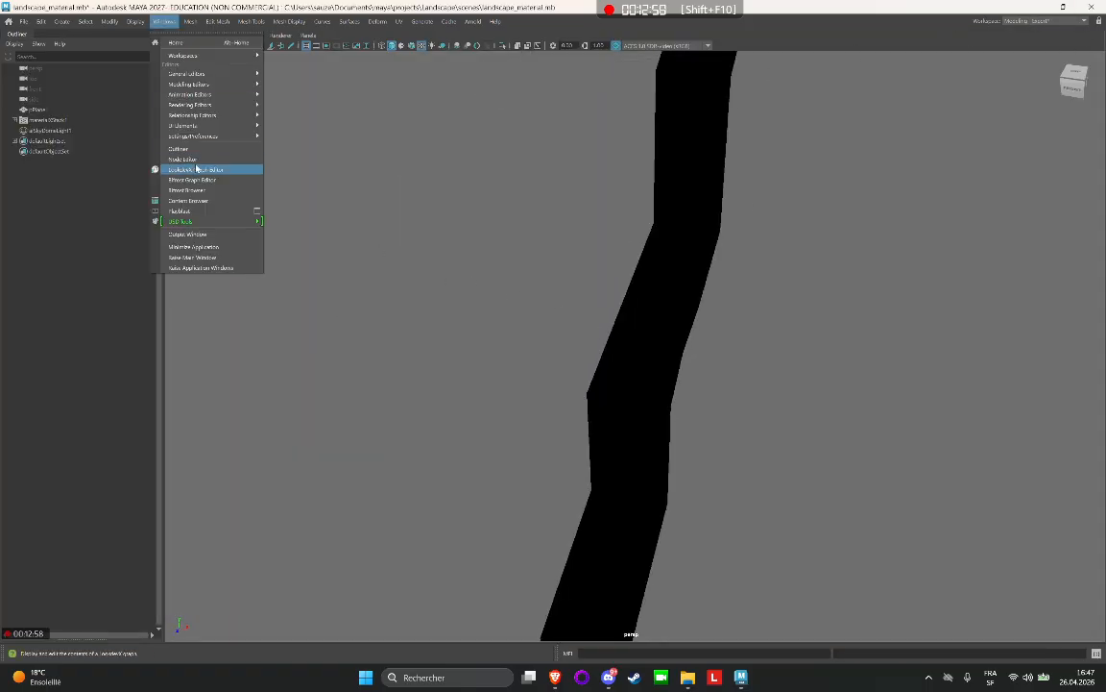
click(177, 153)
scroll(893, 347, up, 5)
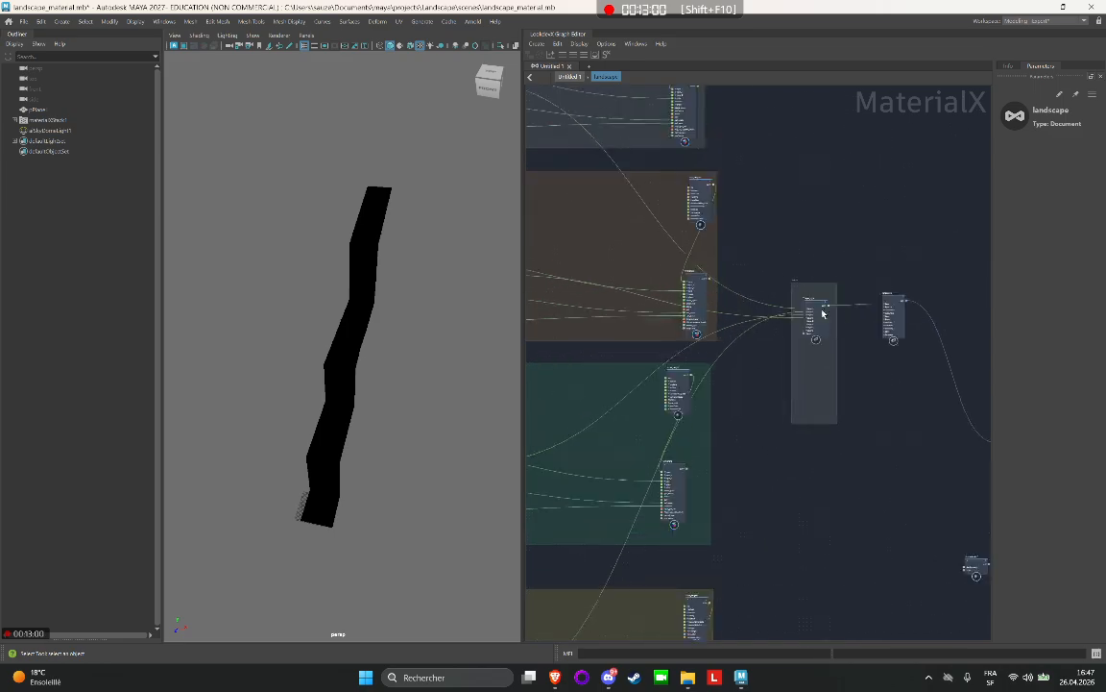
Solo the layer_rgba1 node and start an Arnold render in the viewport, framing the plane up close.
click(797, 363)
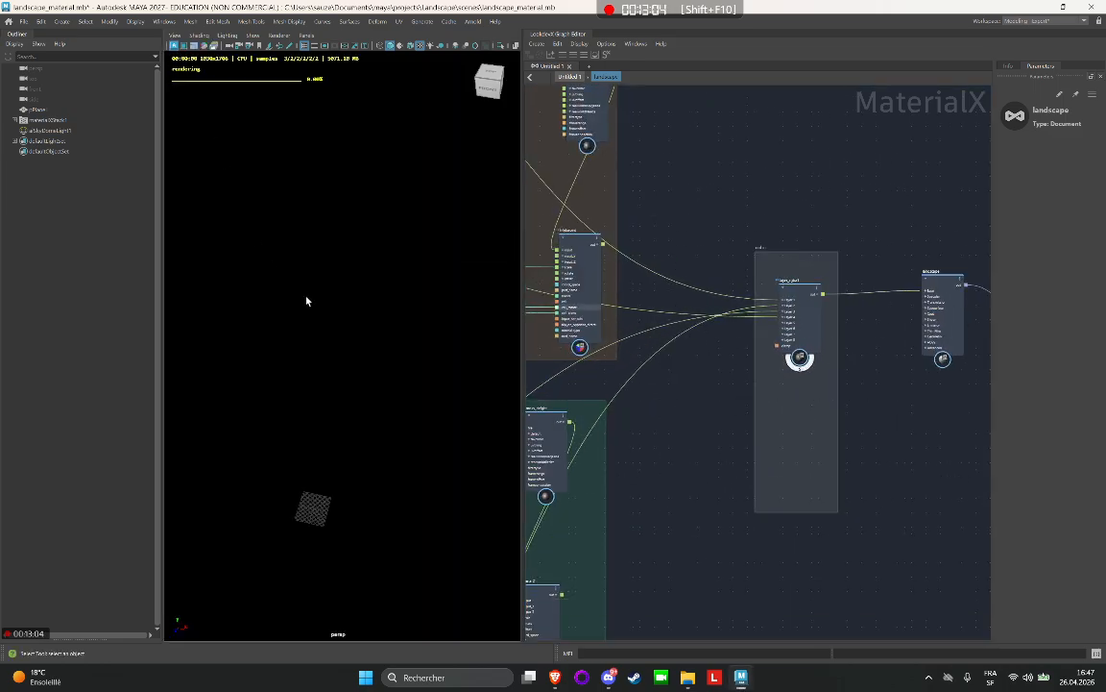
scroll(415, 308, up, 4)
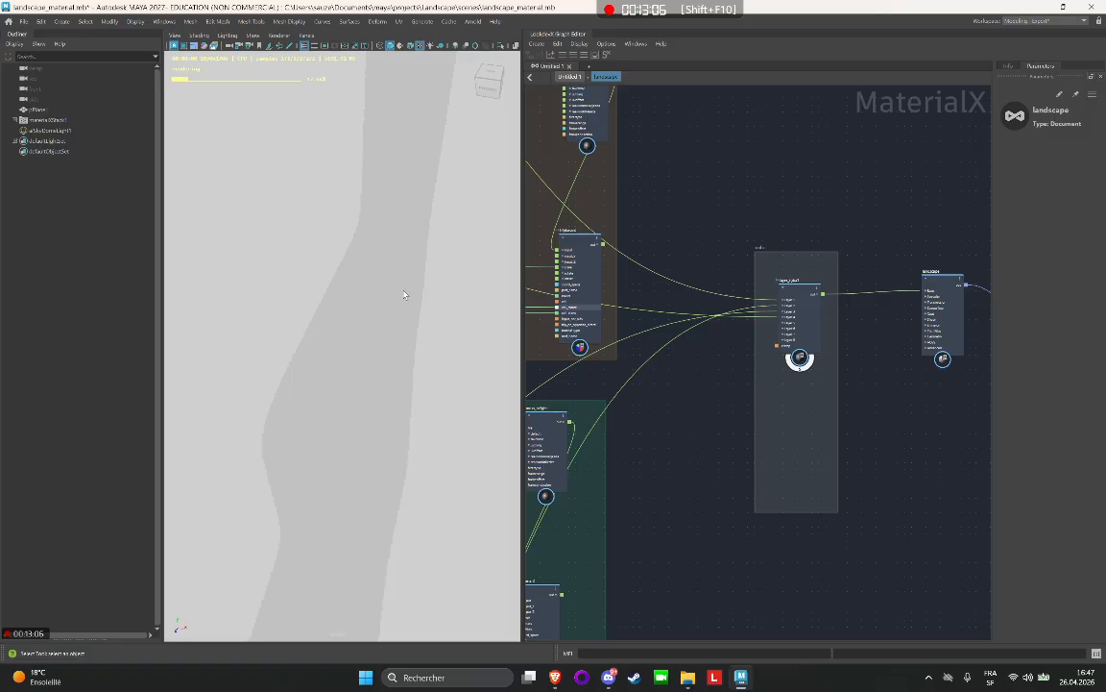
scroll(796, 297, up, 2)
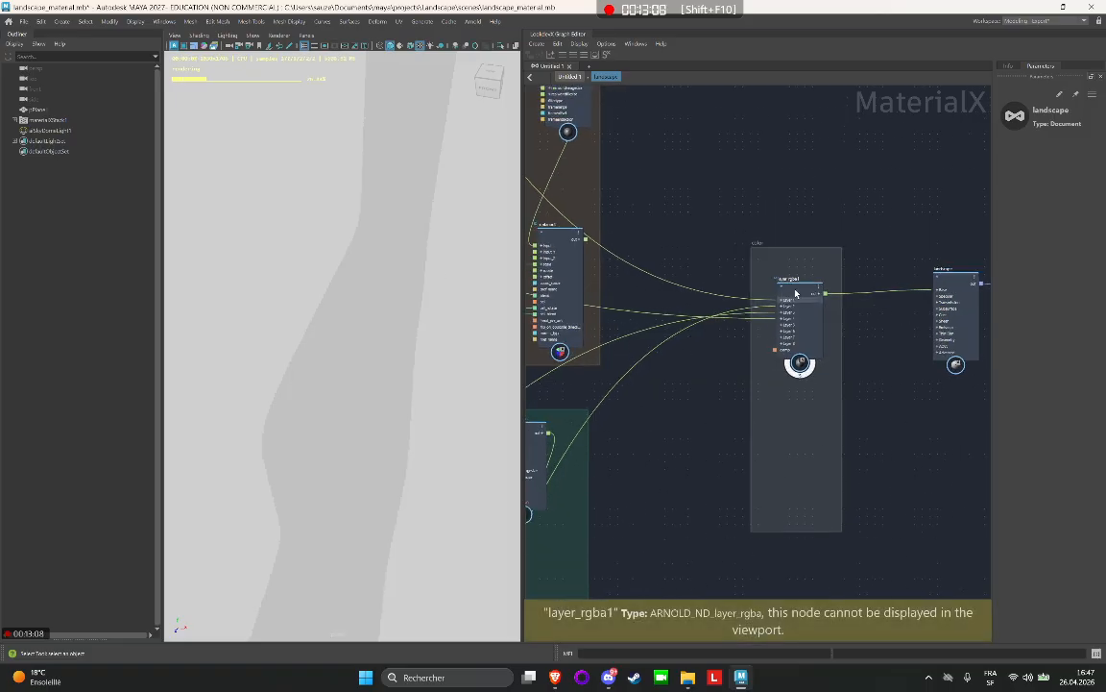
Set Mix1 of Layer 1 to 0 on layer_rgba1 and stop the Arnold viewport render.
click(796, 292)
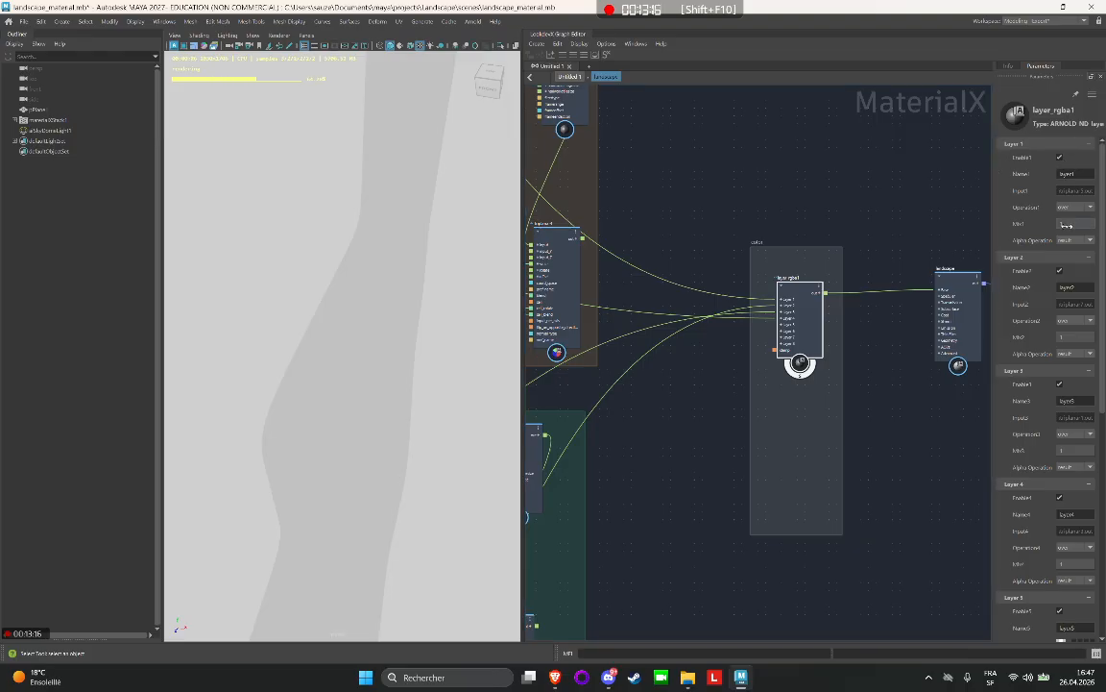
drag(1056, 224, 943, 225)
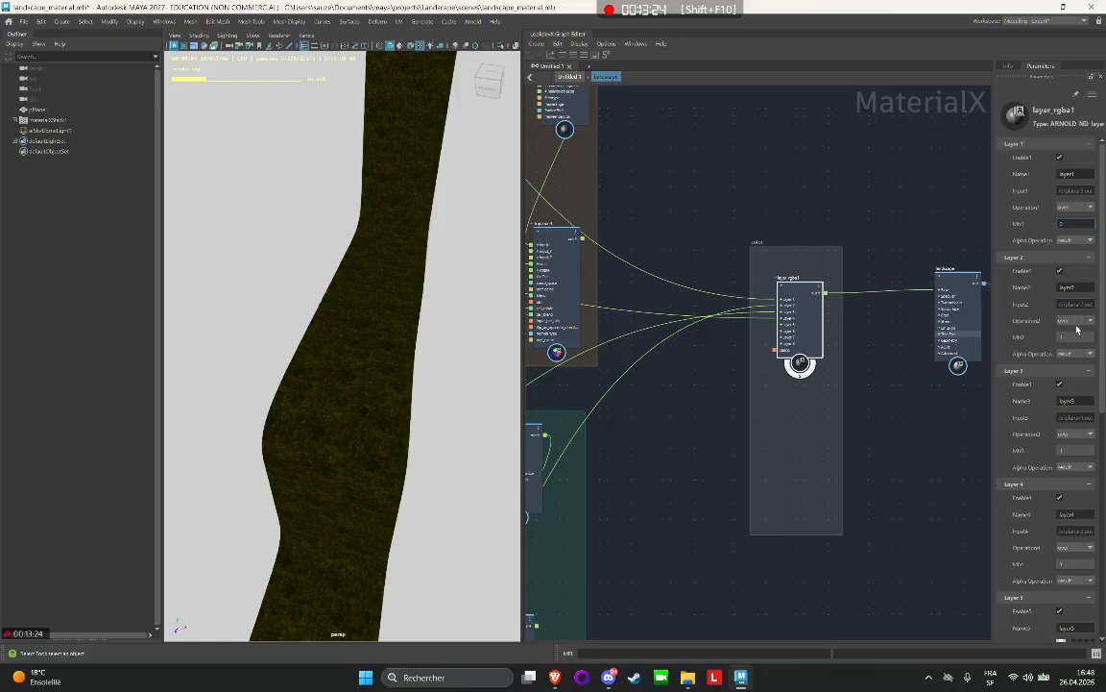
alt+right_drag(326, 230, 174, 50)
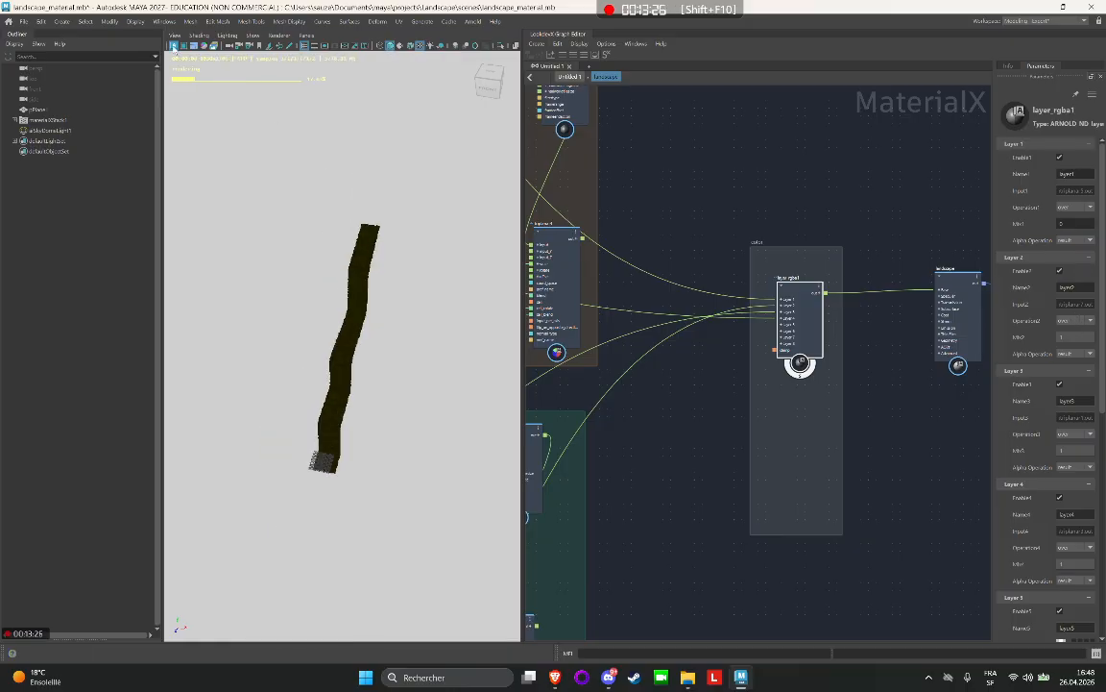
Check the texture file path of the sand_color2 image node in the sand group.
alt+middle_drag(889, 197, 850, 242)
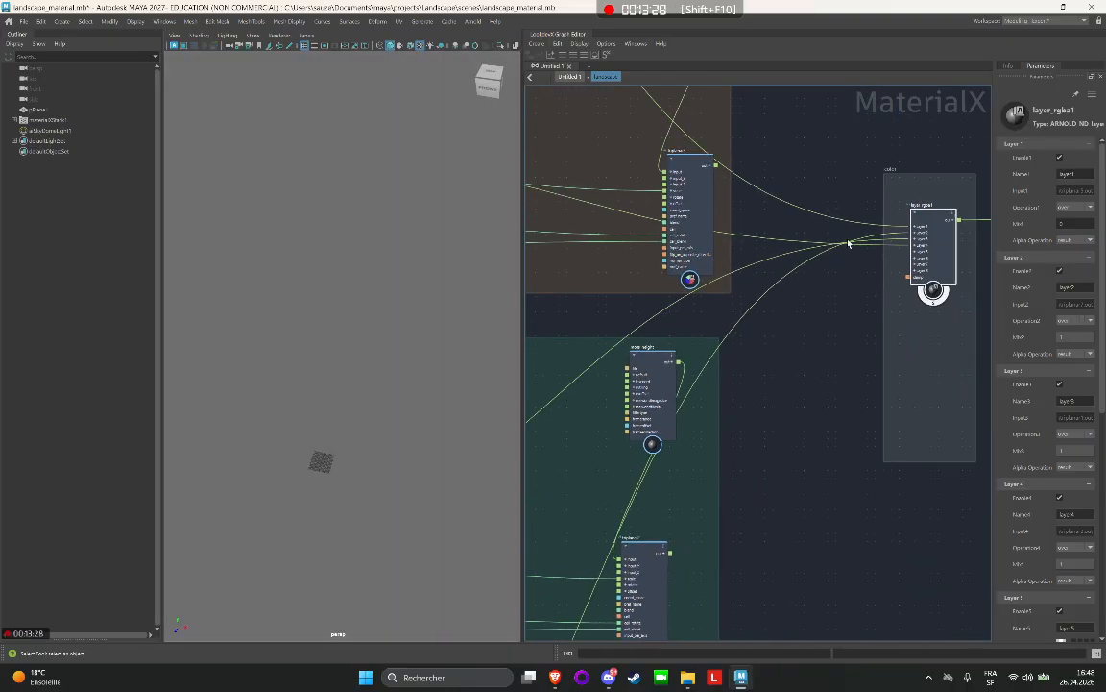
scroll(852, 254, down, 2)
alt+middle_drag(847, 304, 970, 106)
alt+middle_drag(674, 441, 748, 333)
scroll(739, 331, up, 2)
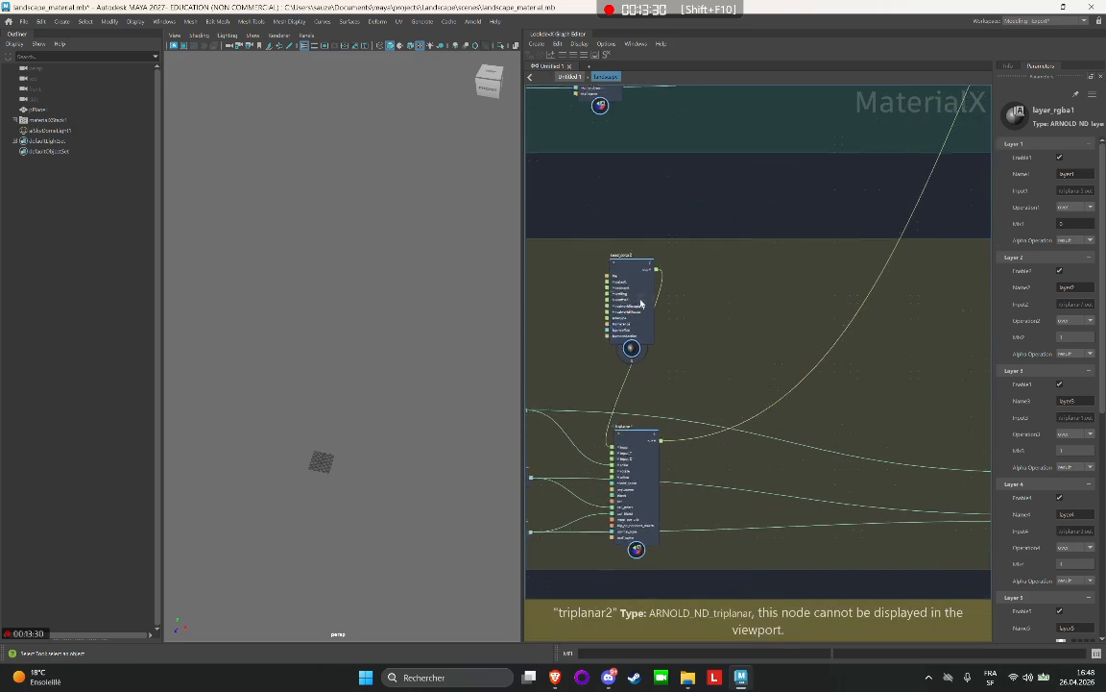
click(643, 304)
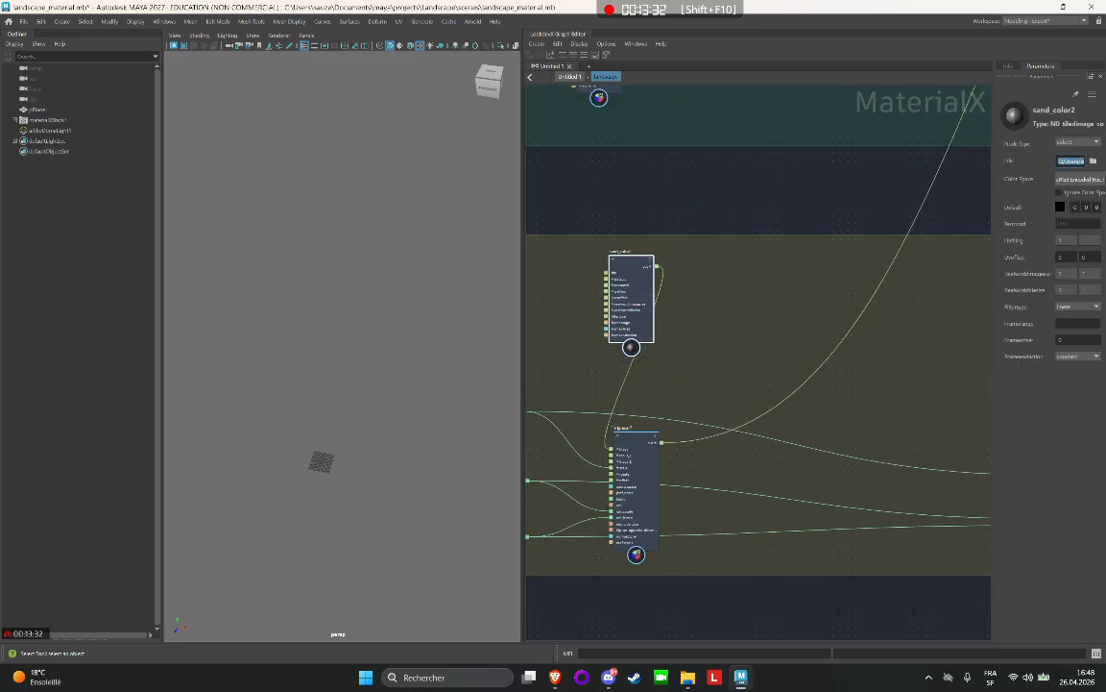
key(Return)
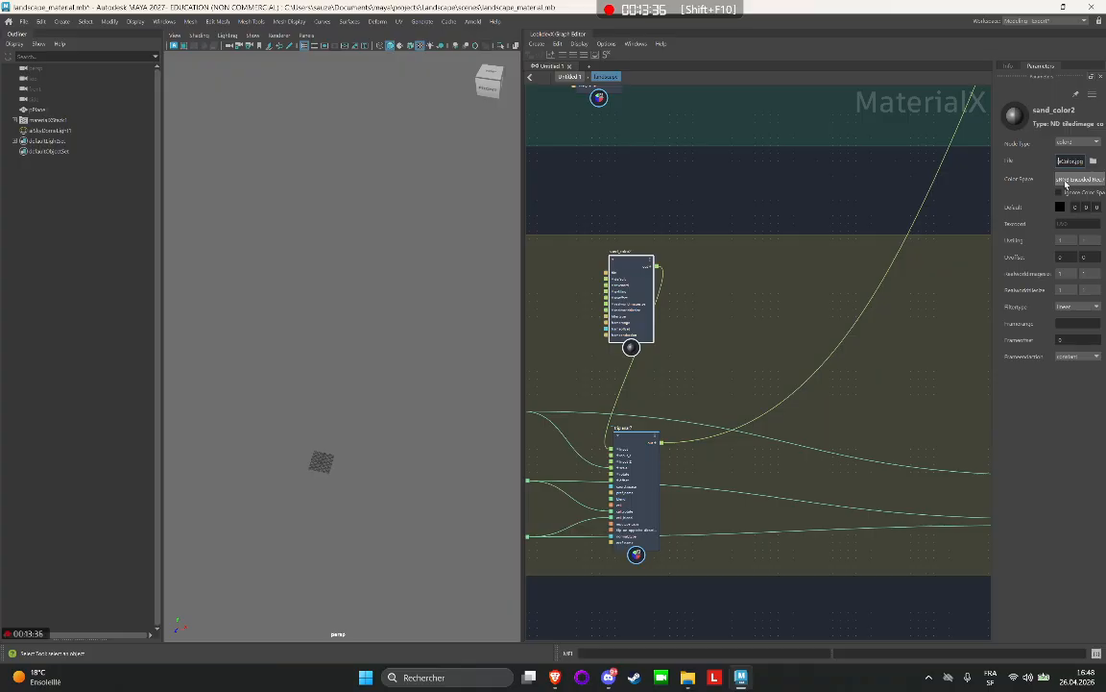
key(Left)
key(Left)
key(Left)
key(Left)
key(Left)
key(Left)
key(Left)
key(Left)
key(Left)
key(Left)
key(Left)
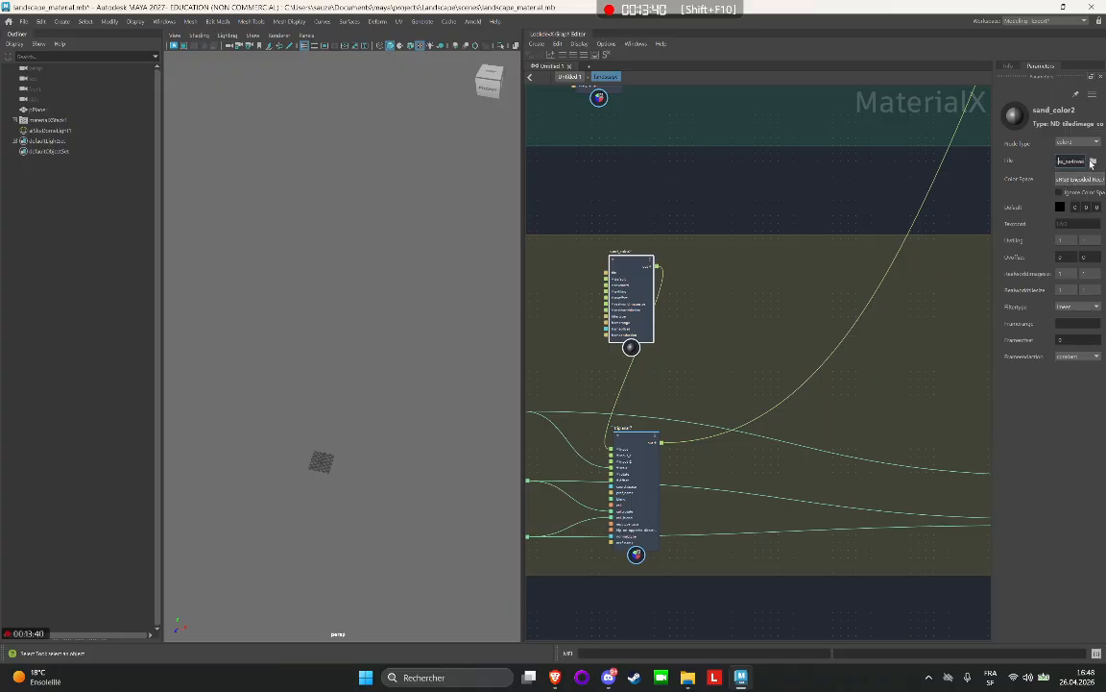
Replace the sand_color2 texture with the Gravel Ground 1K BaseColor.jpg from the project's sourceimages gravel ground folder.
click(1093, 160)
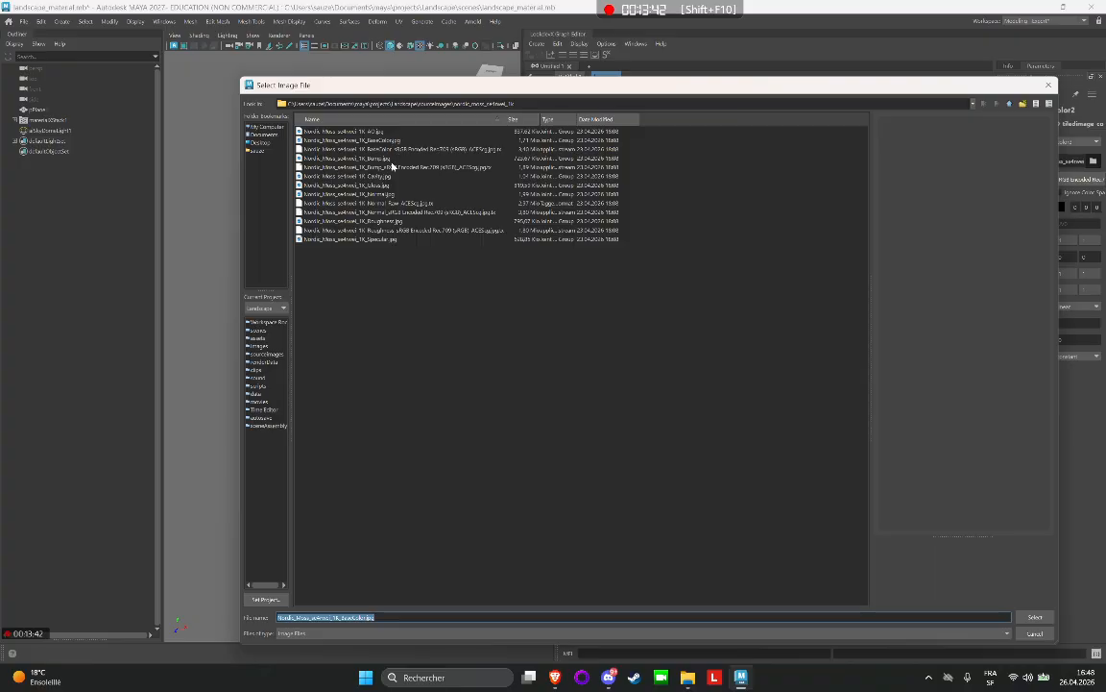
click(384, 143)
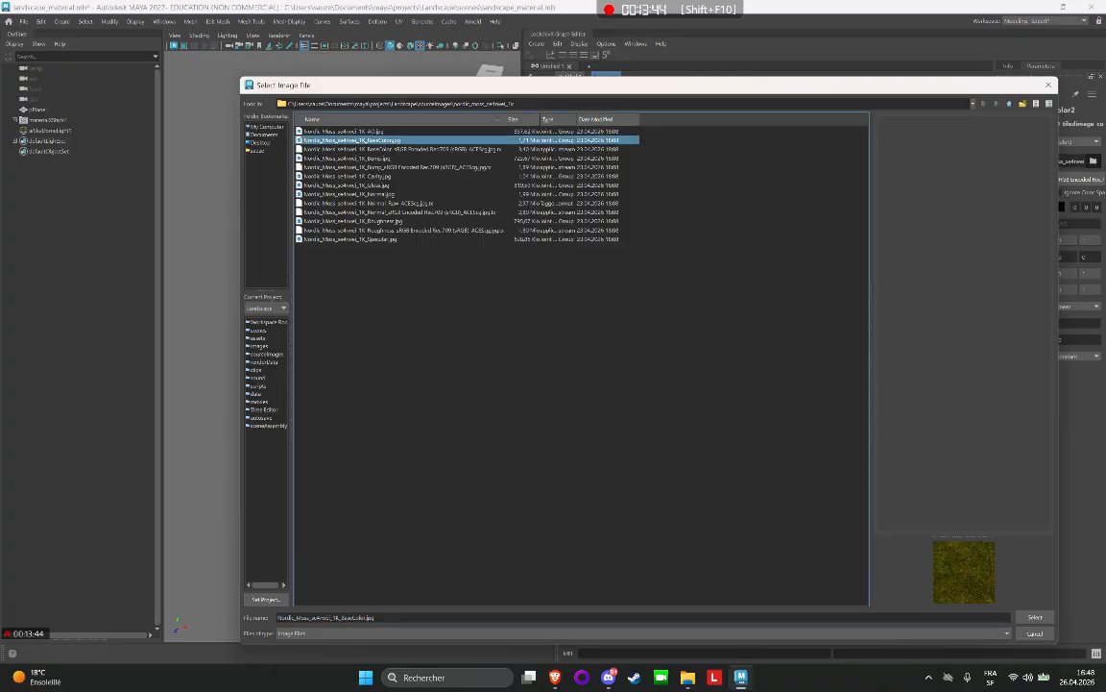
click(1009, 105)
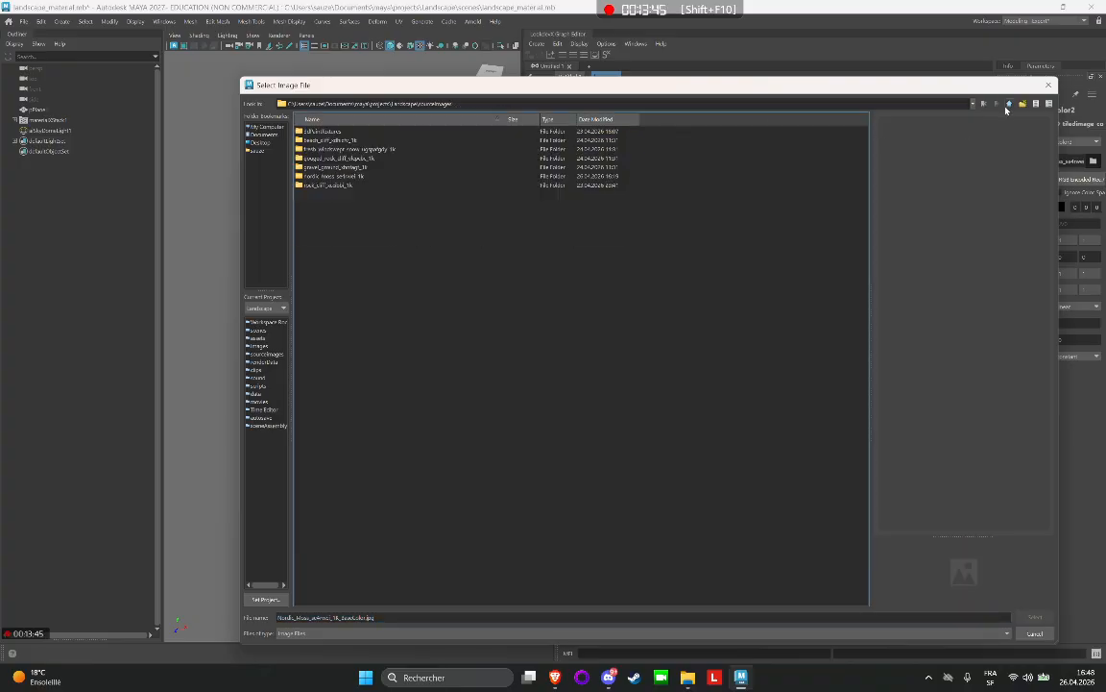
click(336, 168)
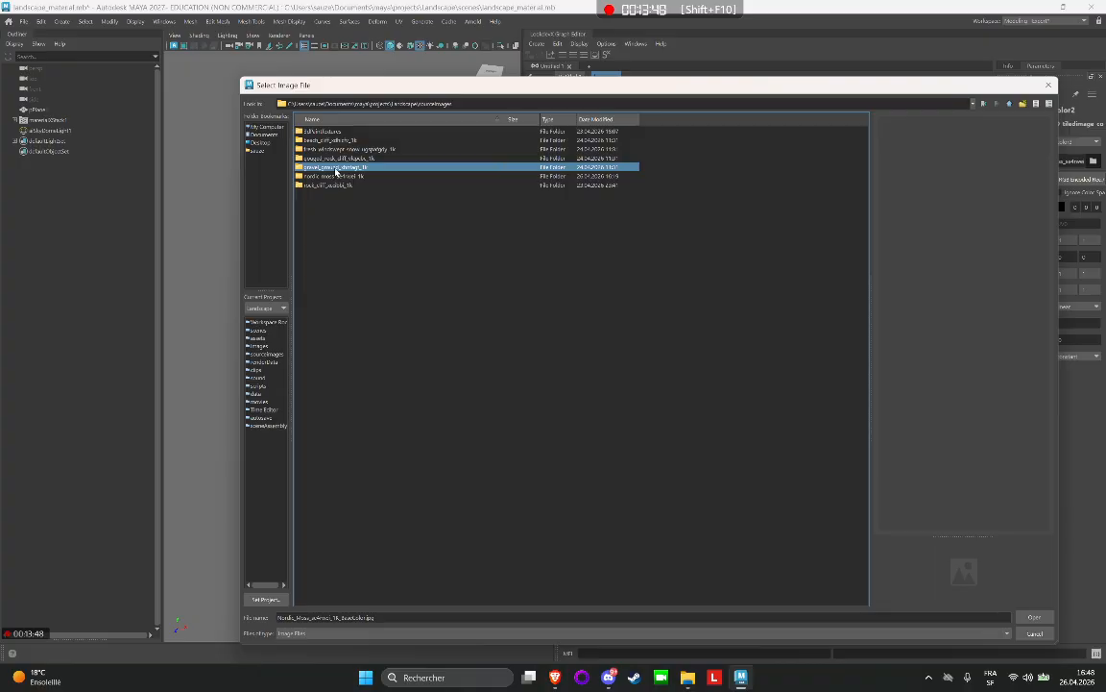
double_click(336, 168)
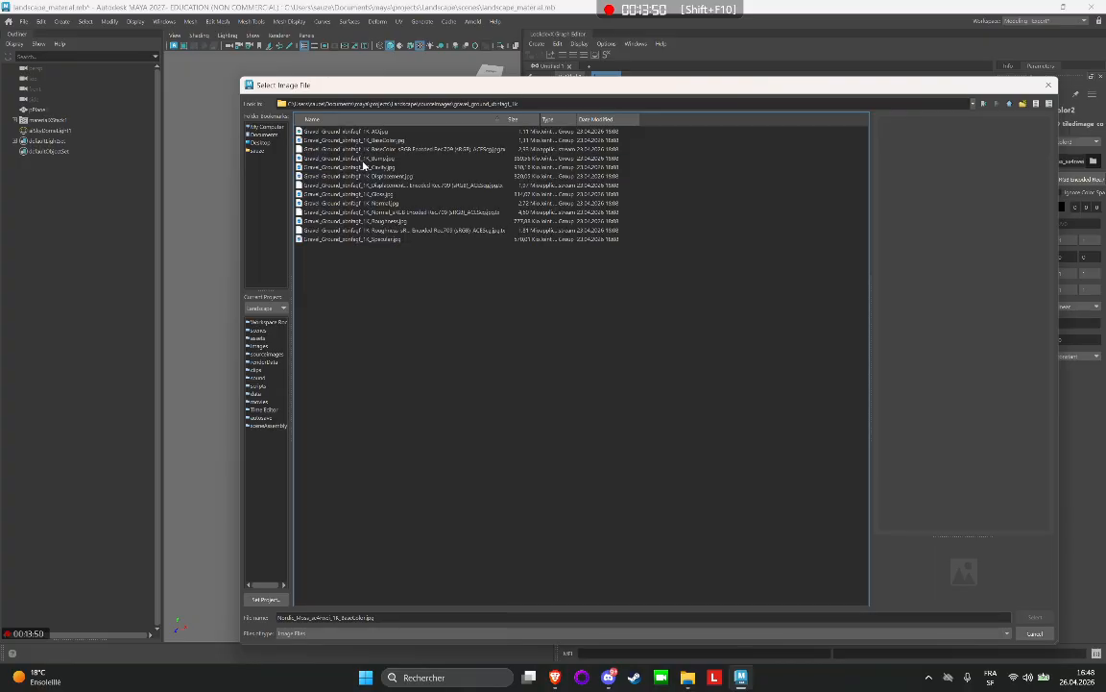
click(380, 140)
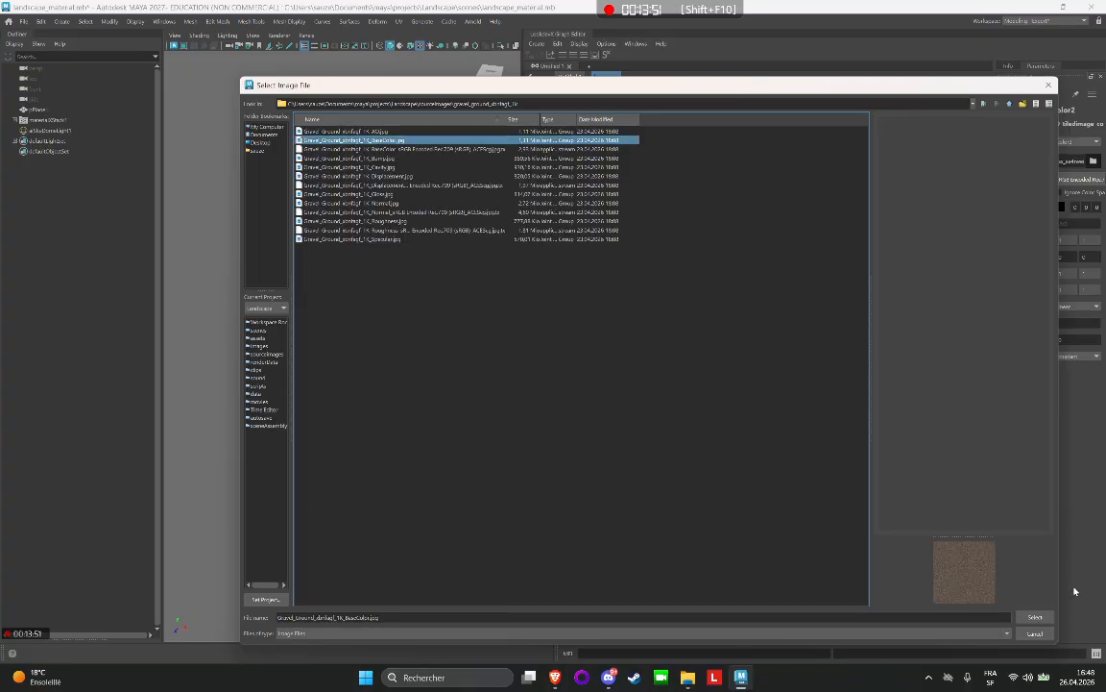
click(1035, 617)
Replace the sand_height2 texture with the Gravel Ground 1K Displacement.jpg from the project's sourceimages gravel ground folder.
middle_drag(741, 398, 546, 416)
click(833, 266)
click(1091, 161)
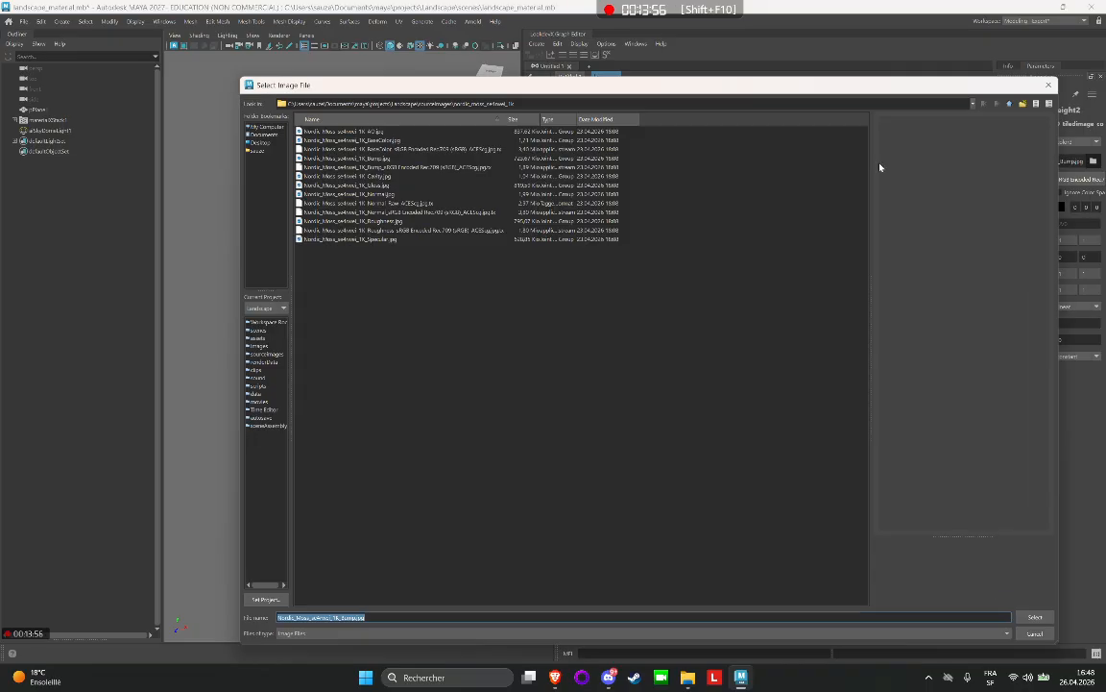
click(1010, 105)
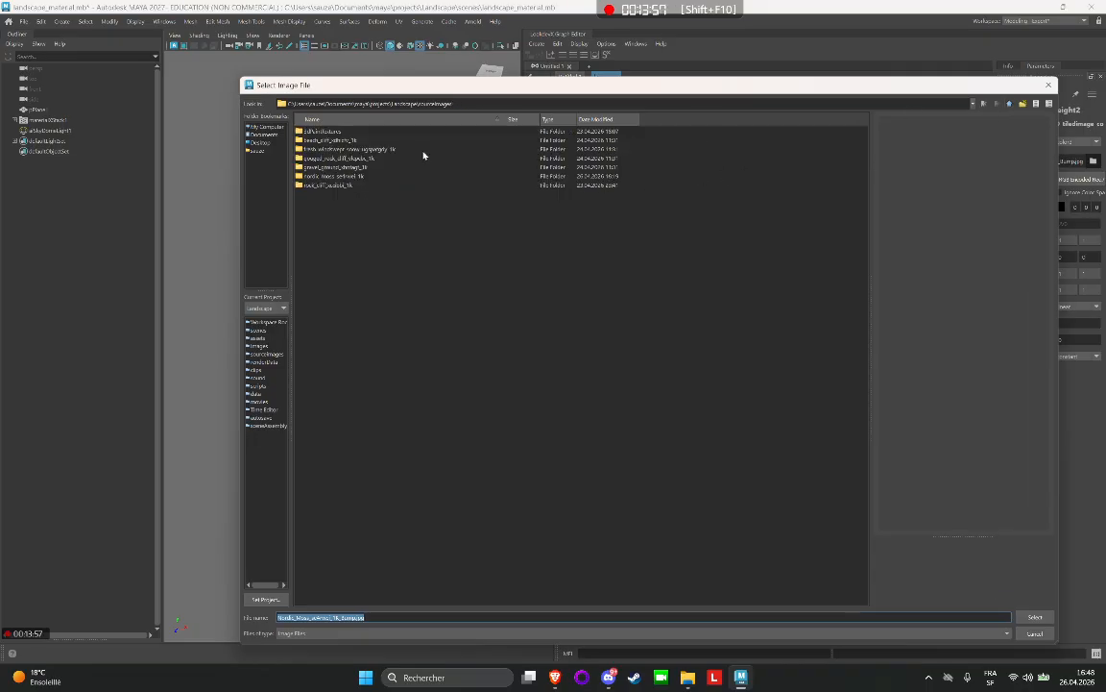
double_click(327, 166)
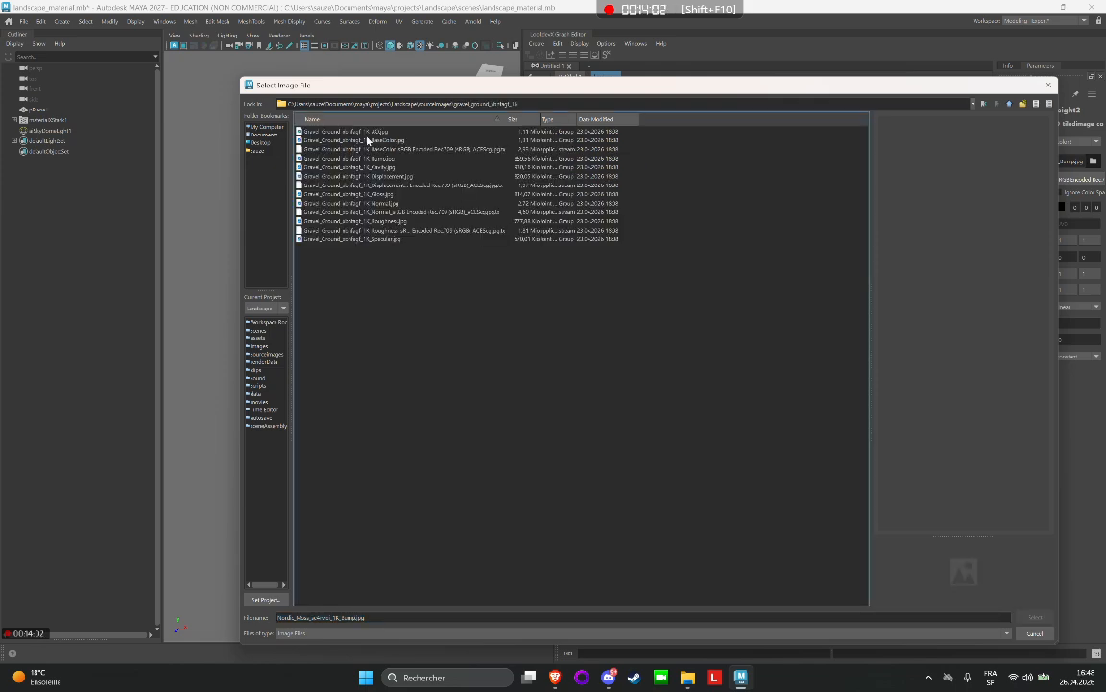
click(368, 140)
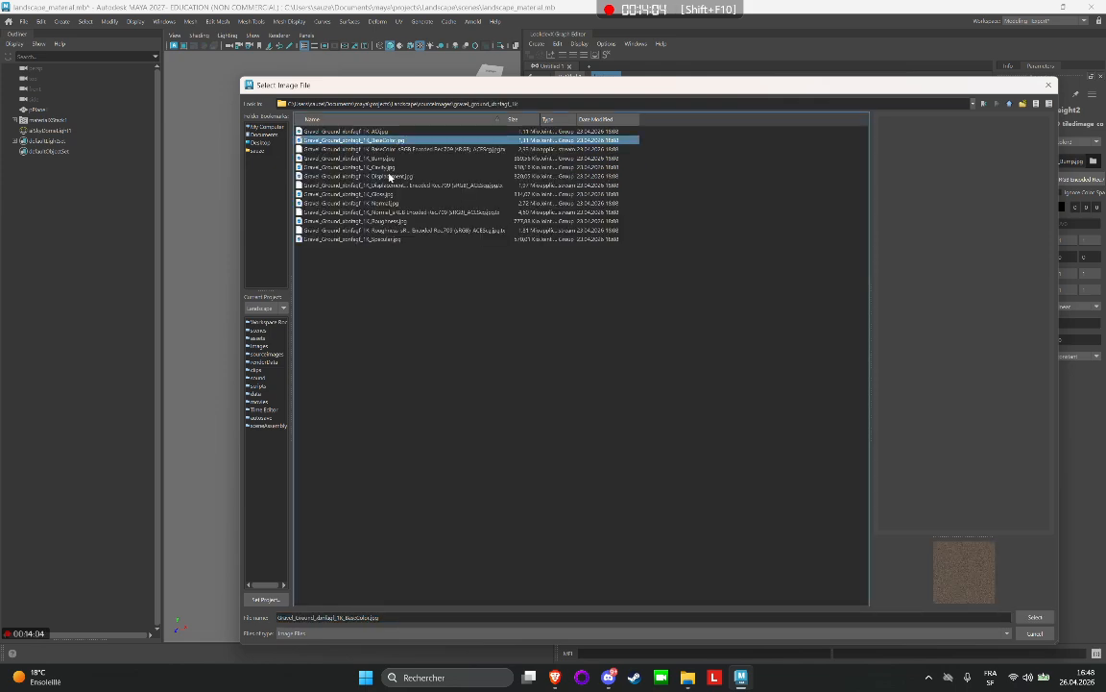
click(401, 176)
click(1034, 616)
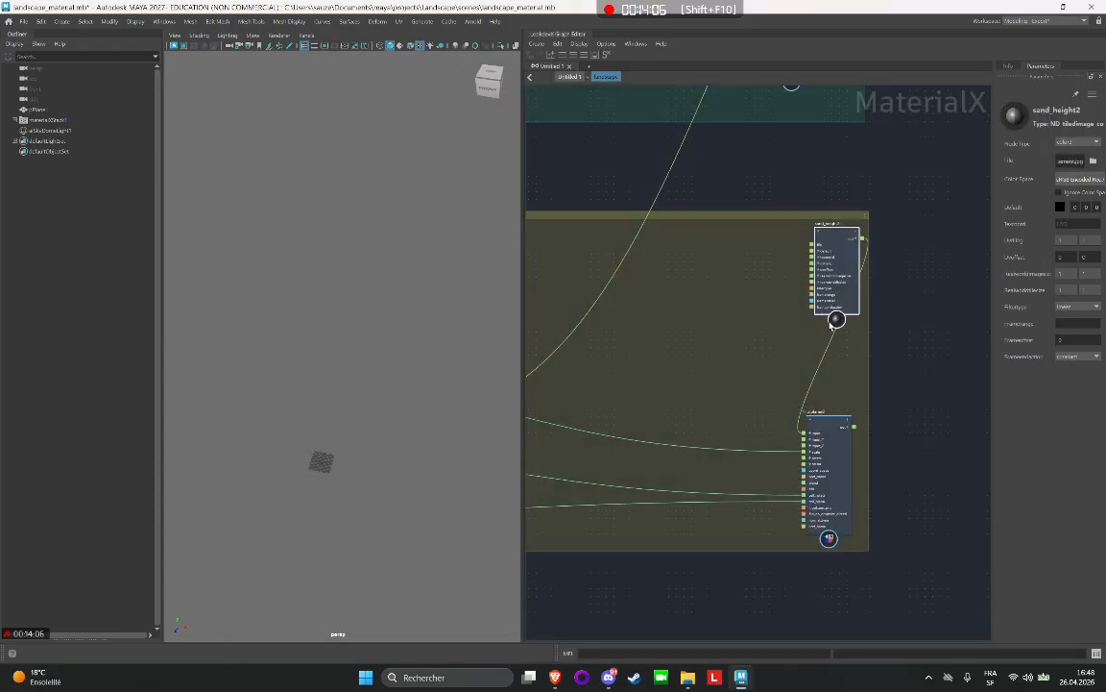
Turn on the default material display in the viewport and select the plane.
scroll(674, 219, down, 3)
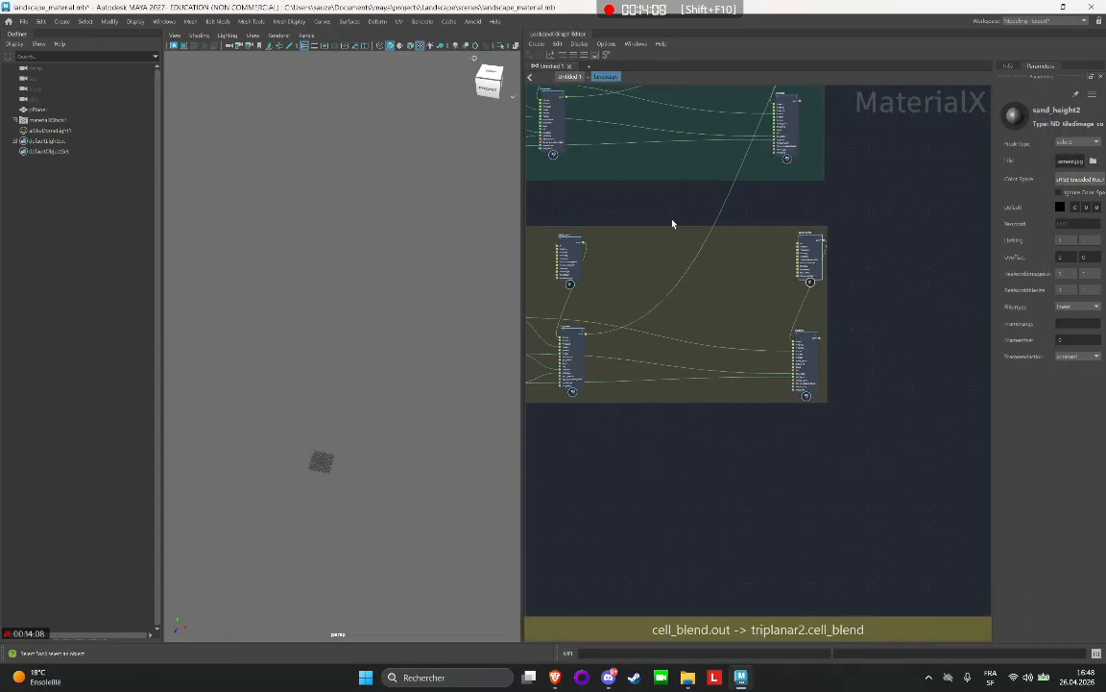
click(402, 46)
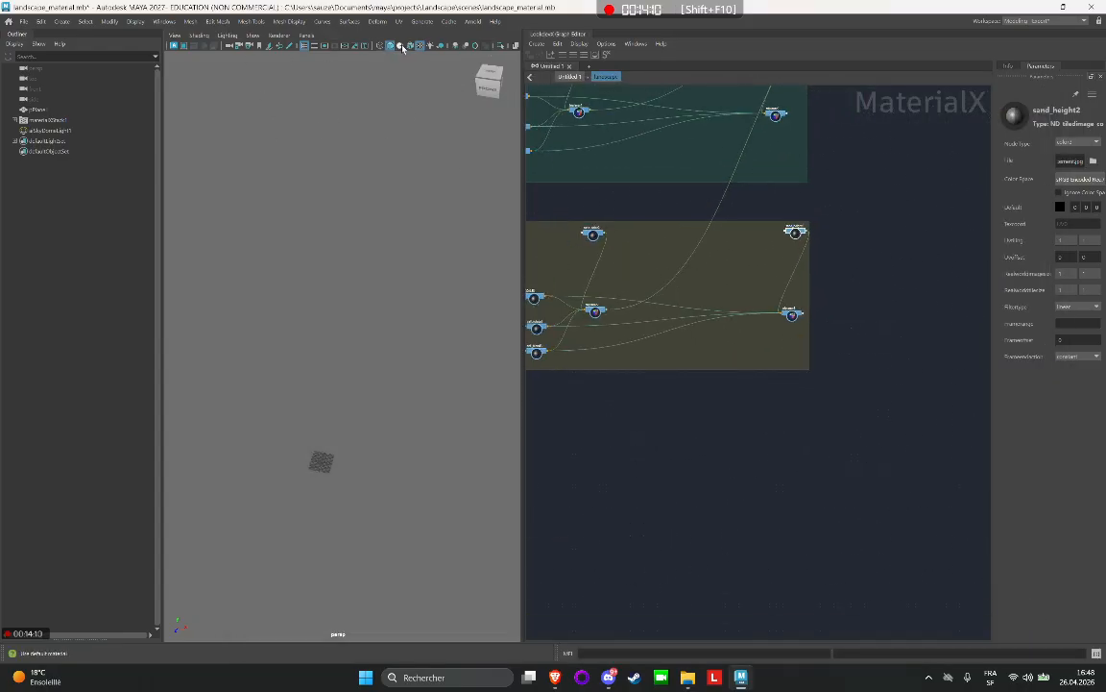
click(362, 304)
scroll(837, 291, down, 3)
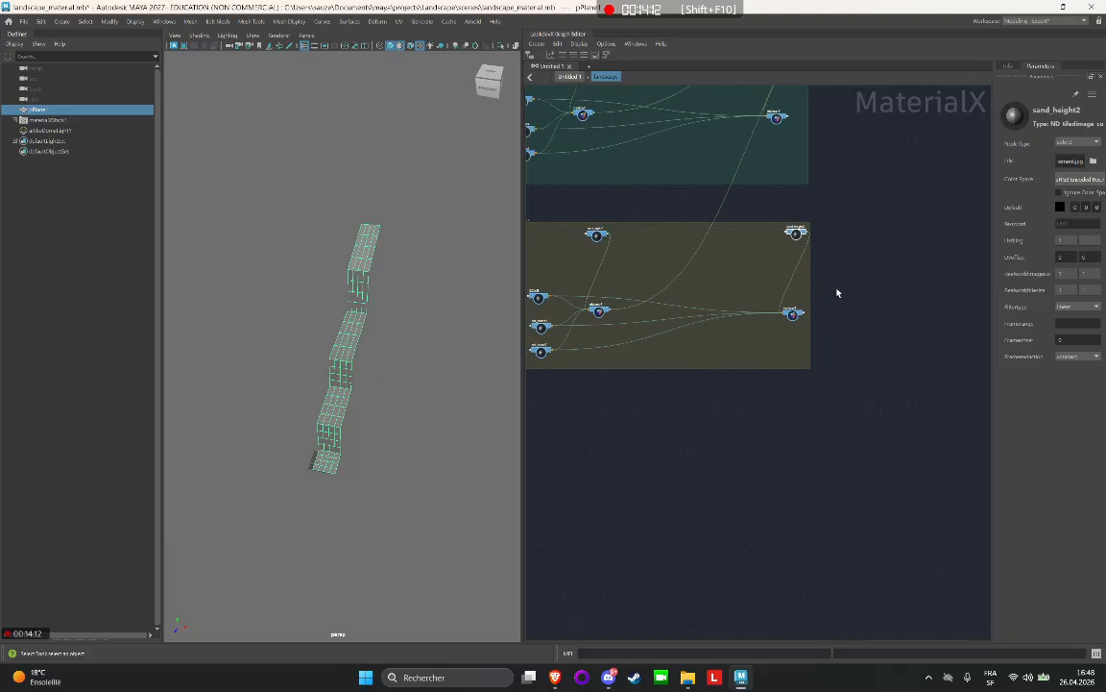
Start the Arnold viewport render again with the plane and the layer_rgba1 and landscape nodes in view.
middle_drag(844, 267, 838, 412)
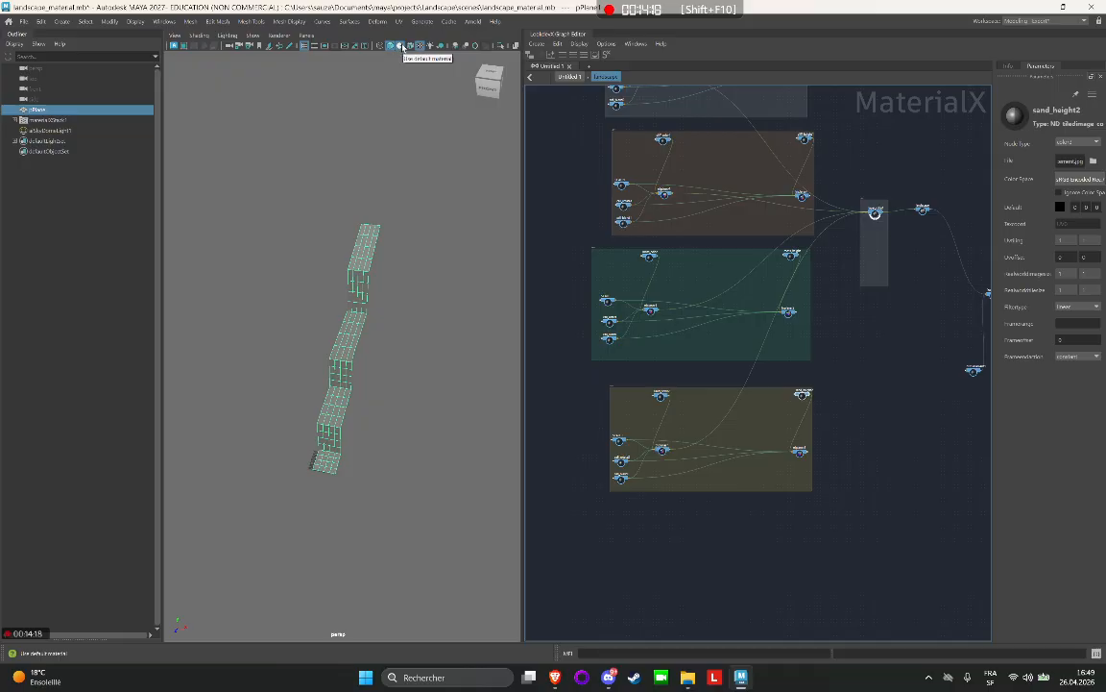
scroll(315, 339, up, 5)
middle_drag(925, 232, 848, 314)
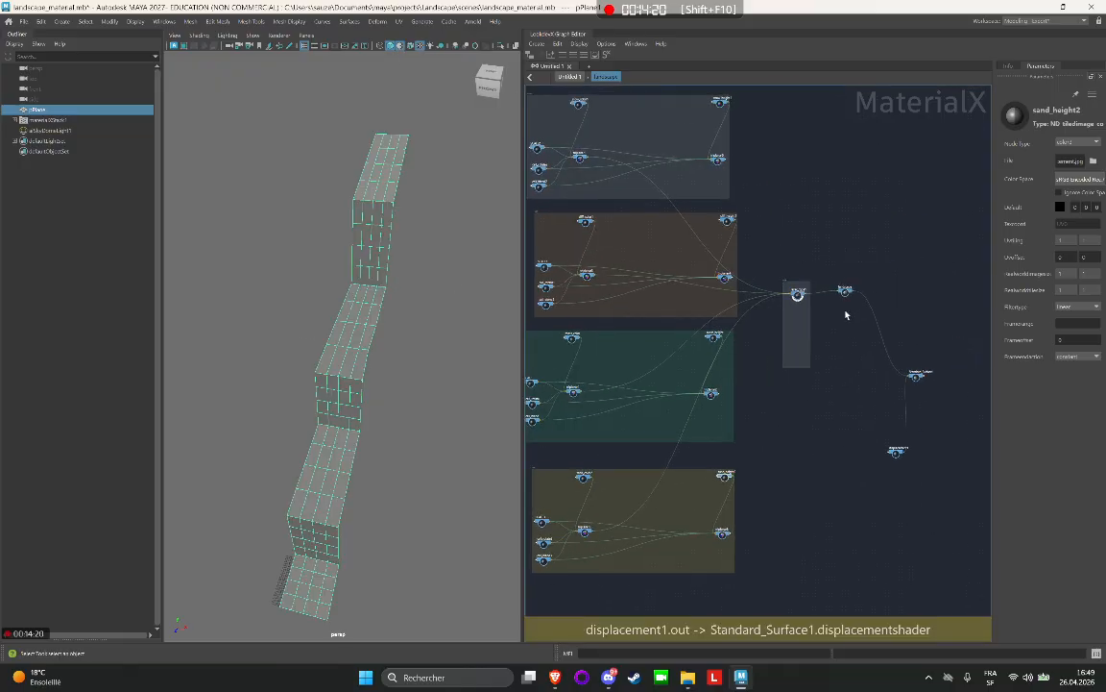
scroll(843, 309, up, 8)
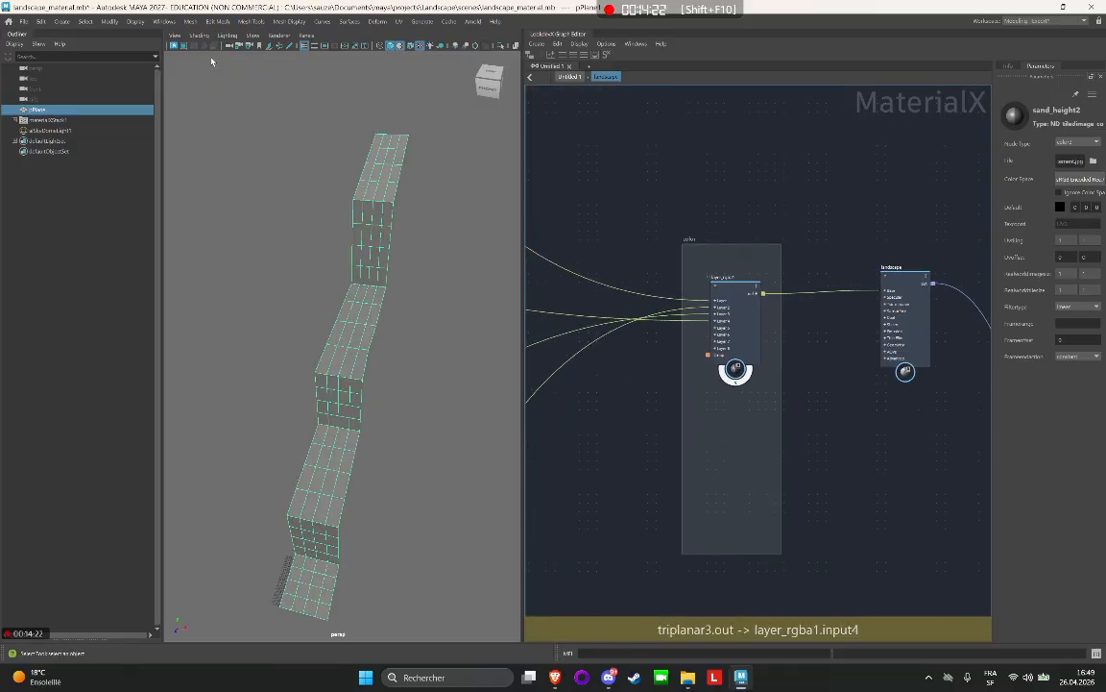
key(6)
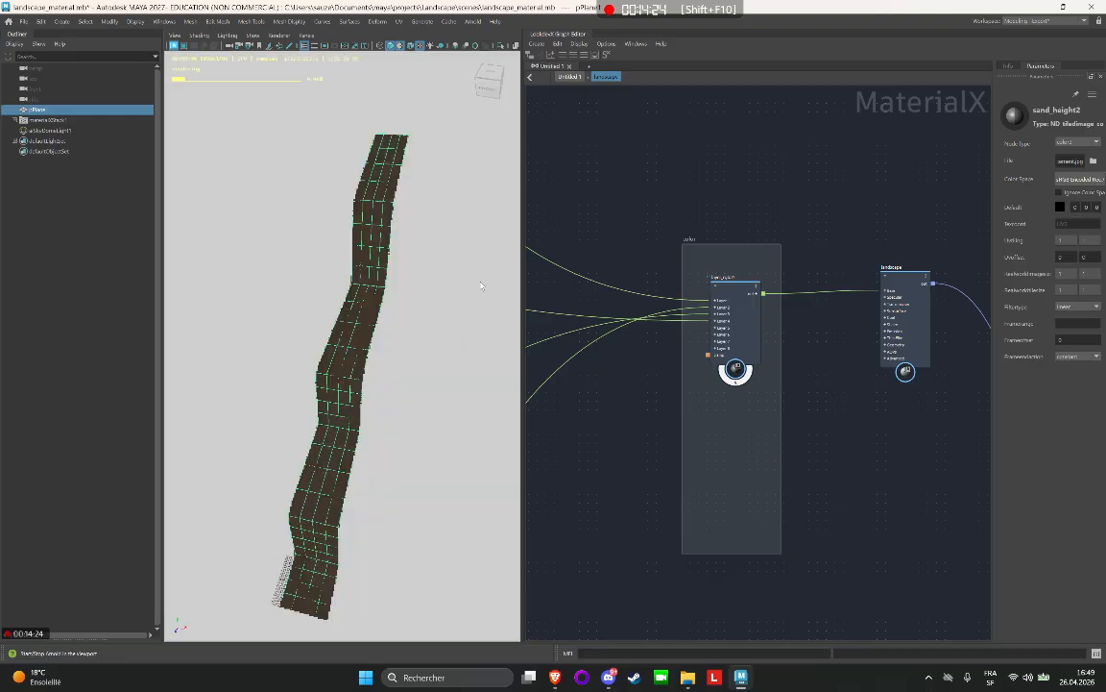
Set Mix1 of Layer 1 to 1 on the layer_rgba1 node.
scroll(420, 317, up, 3)
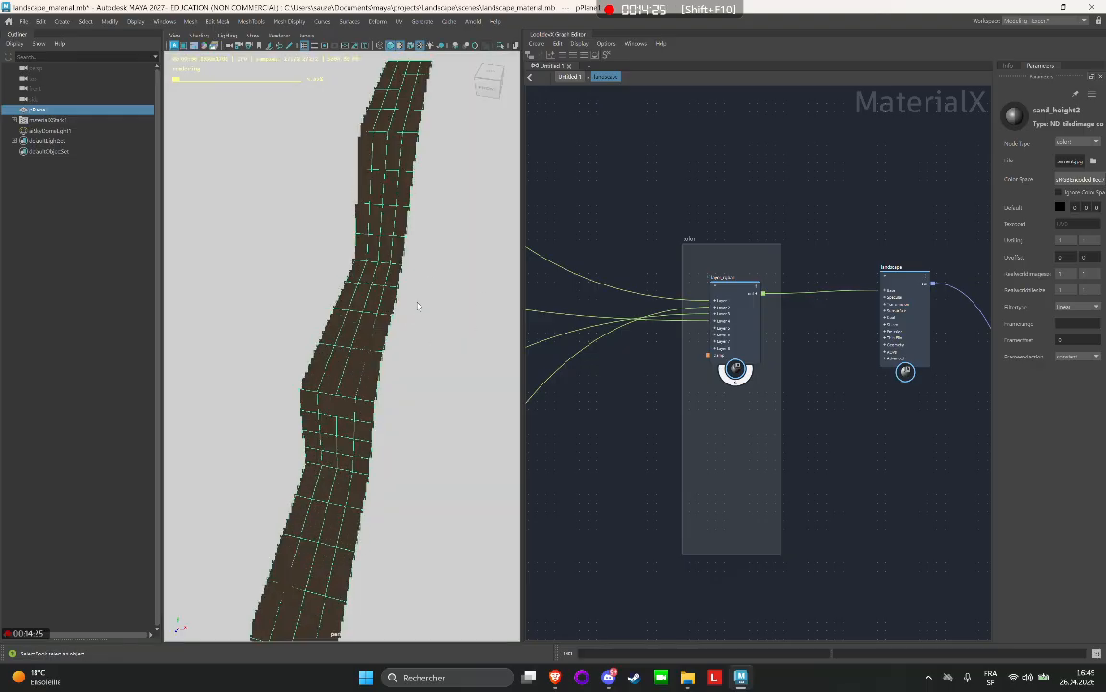
click(737, 291)
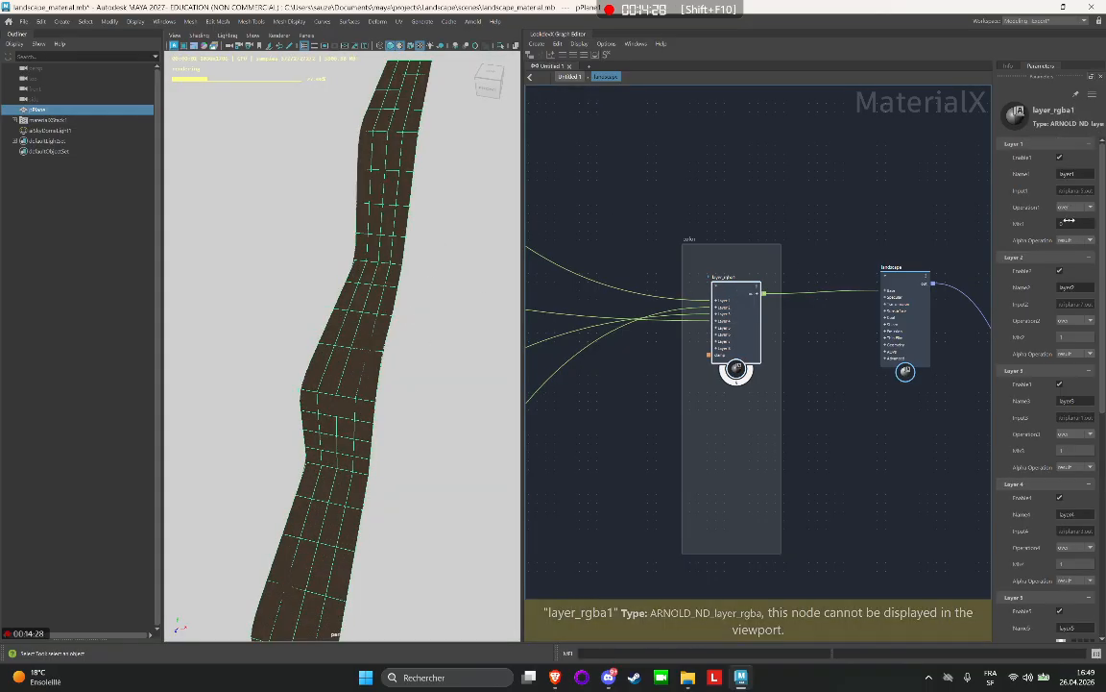
drag(1071, 222, 207, 230)
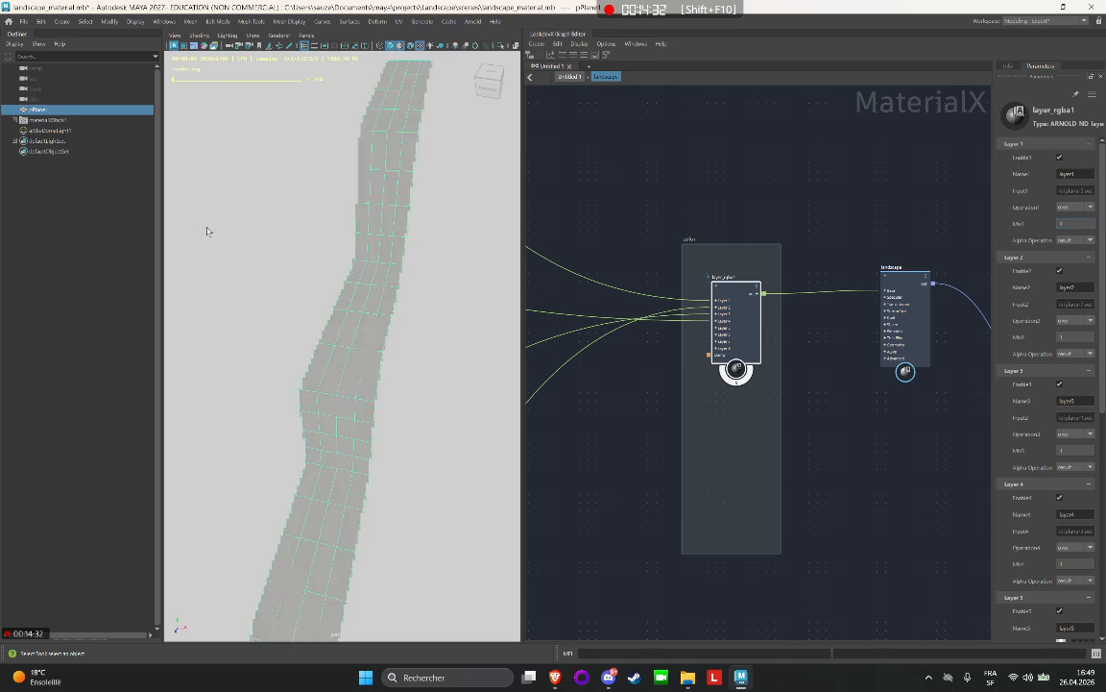
Set Mix1, Mix2 and Mix4 to 0 on the layer_rgba1 node, leaving only Layer 3 contributing to the render.
click(1063, 223)
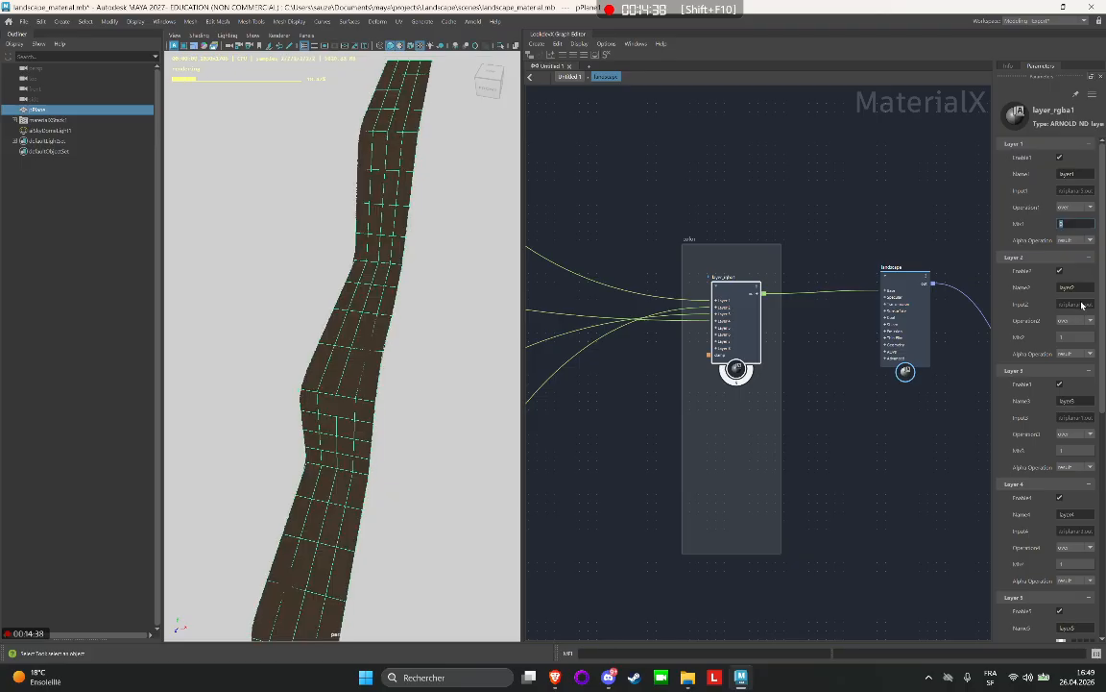
text(0)
key(Return)
key(Return)
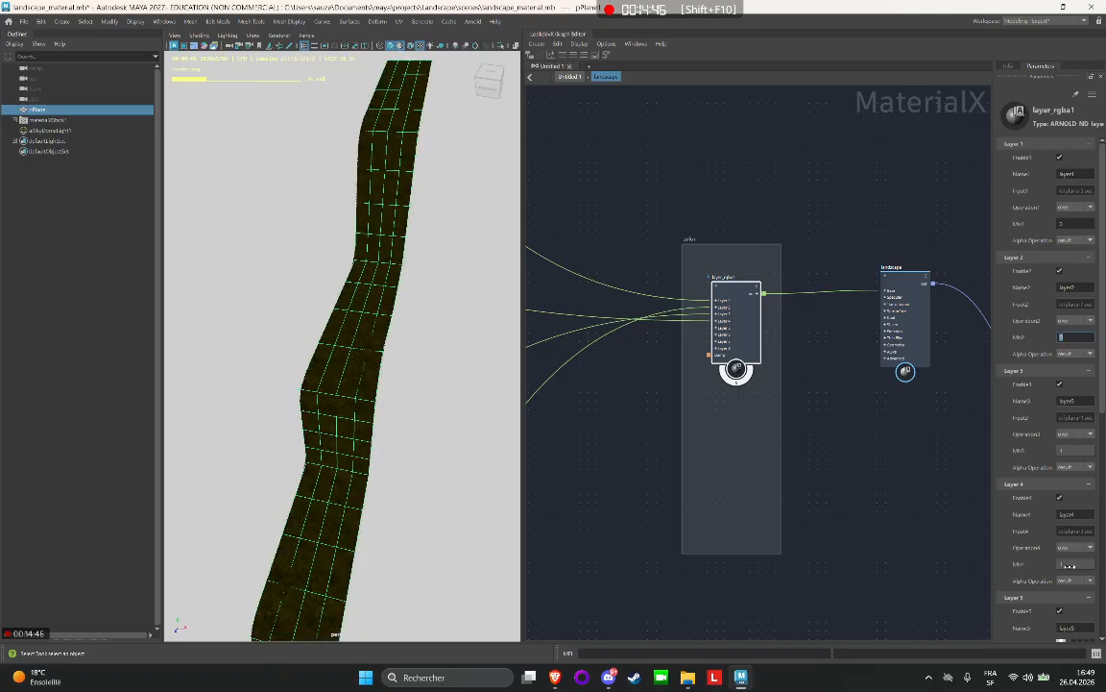
click(1068, 565)
key(Return)
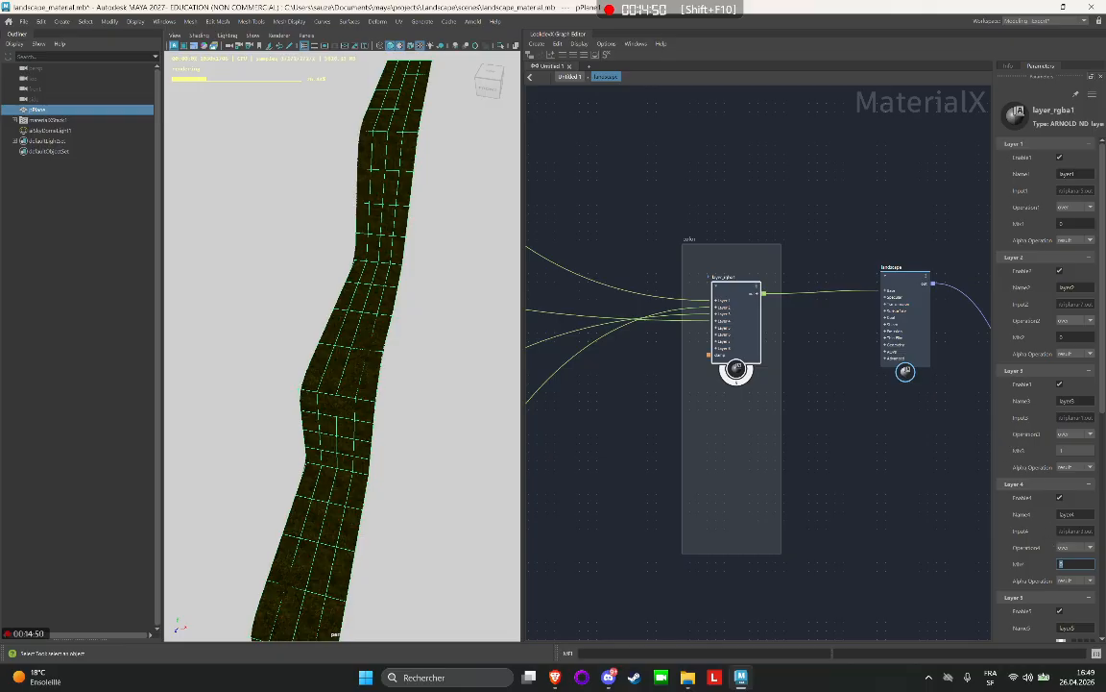
scroll(413, 418, up, 8)
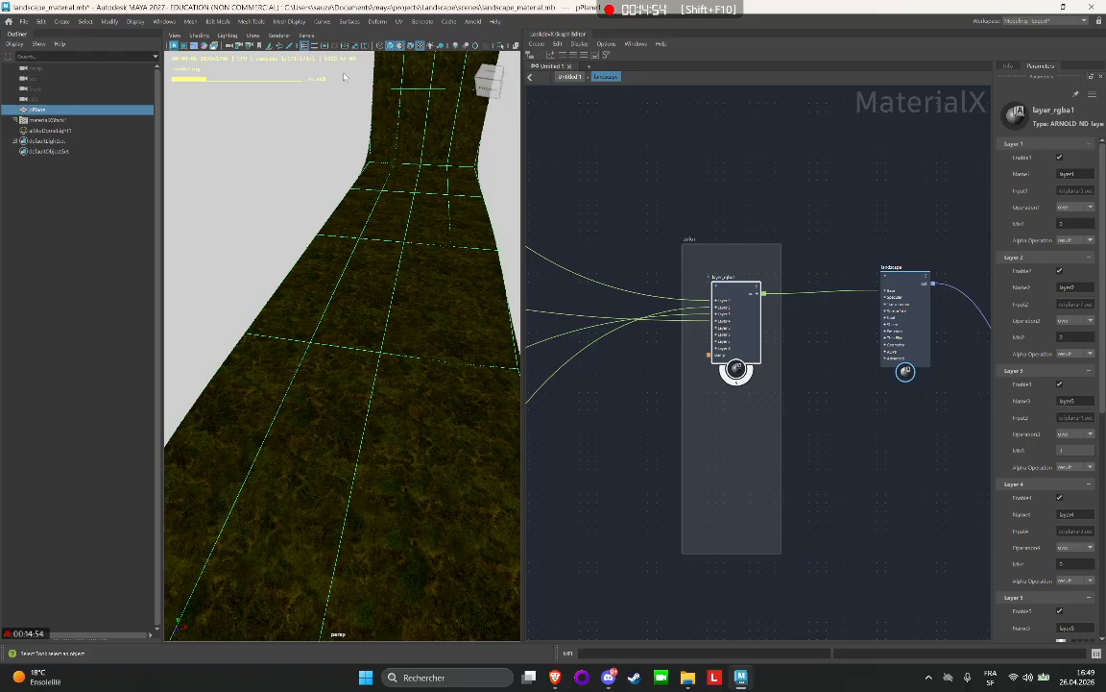
Stop the Arnold viewport render and reassign the Rock Cliff 1K BaseColor.jpg texture to the cliff_color1 node.
click(175, 47)
scroll(632, 228, down, 5)
mouse_move(635, 228)
middle_down()
mouse_move(825, 237)
mouse_move(910, 264)
middle_up()
middle_drag(583, 197, 763, 242)
scroll(668, 190, up, 1)
click(734, 200)
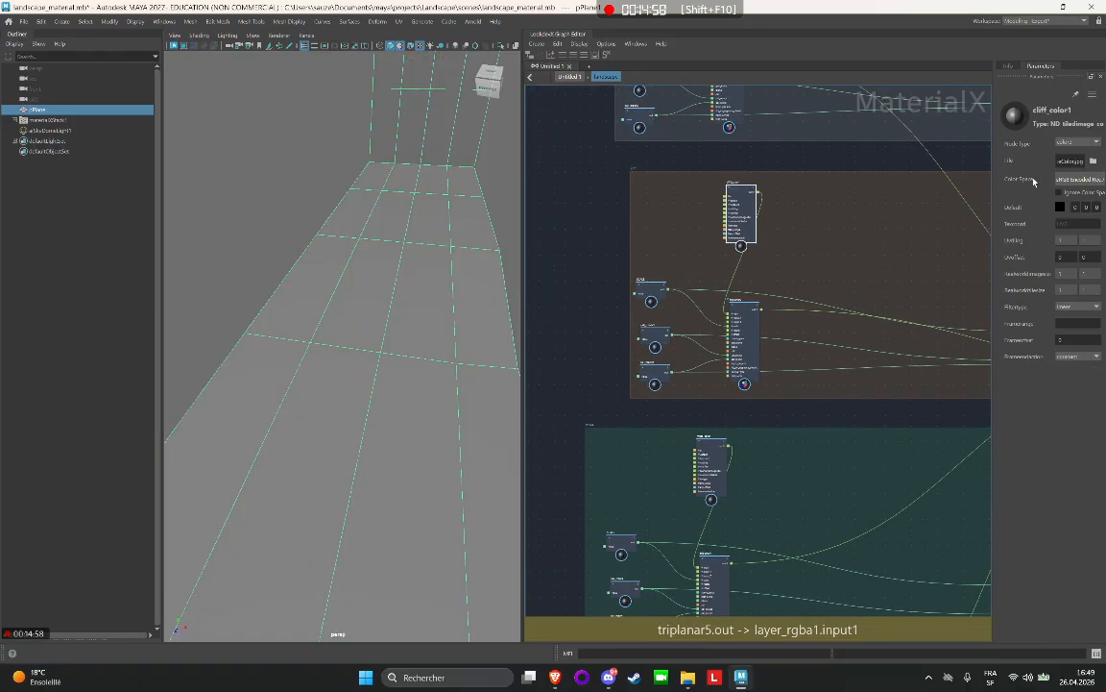
click(1094, 162)
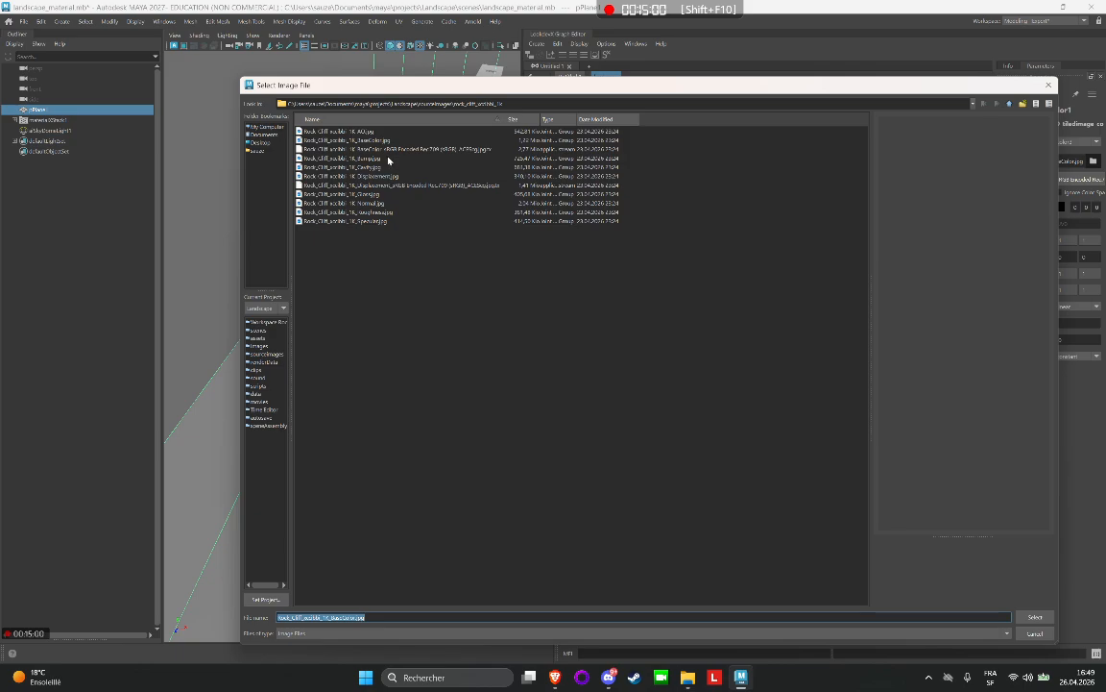
click(357, 140)
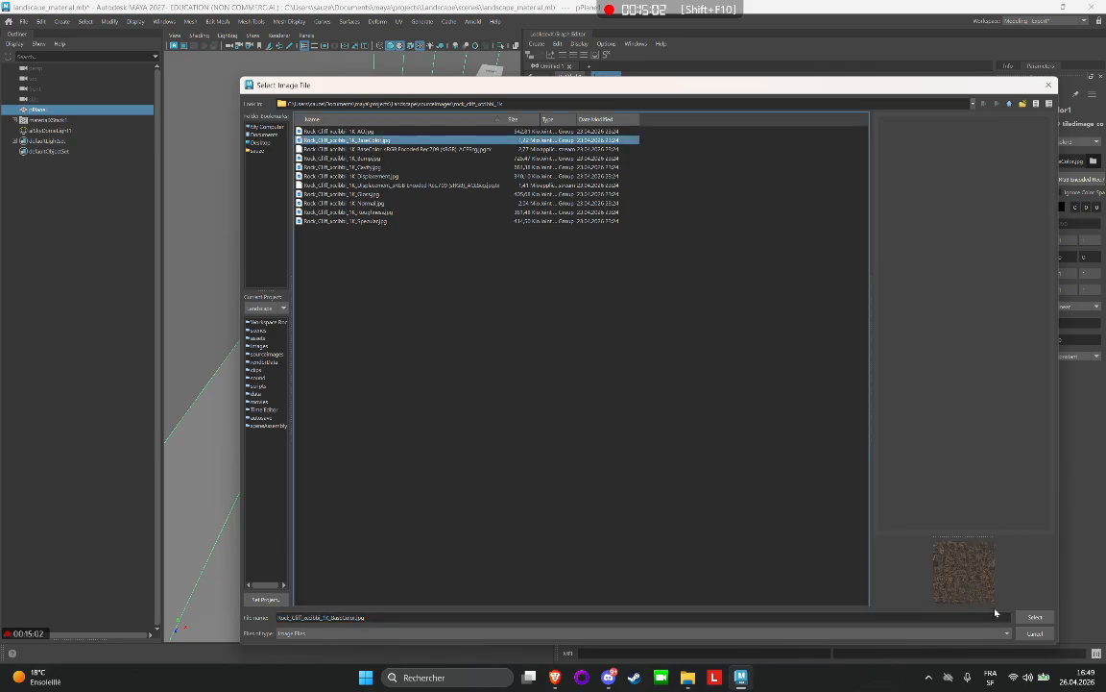
click(1035, 617)
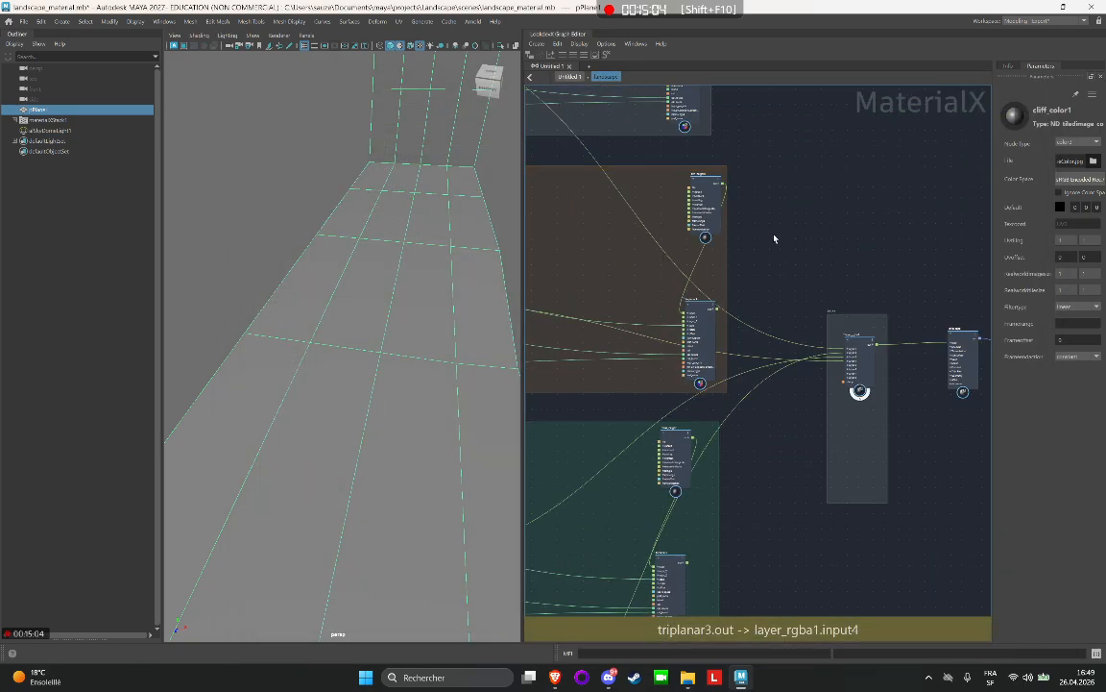
Reassign the Rock Cliff 1K Displacement.jpg texture to the cliff_height1 node.
click(1094, 161)
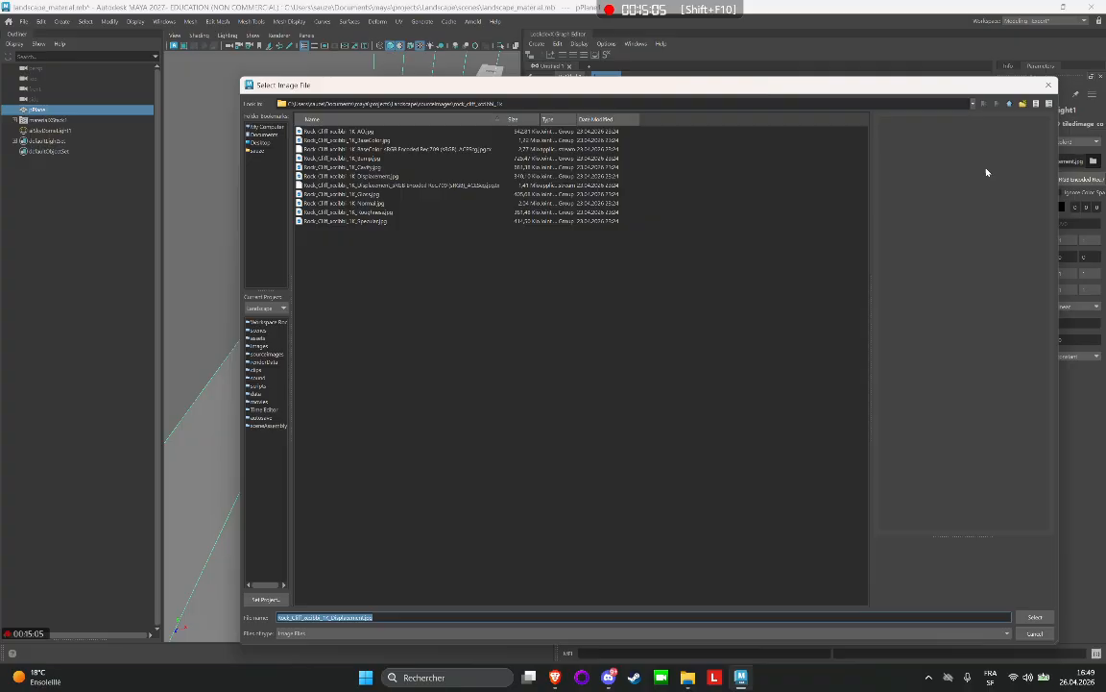
click(1034, 617)
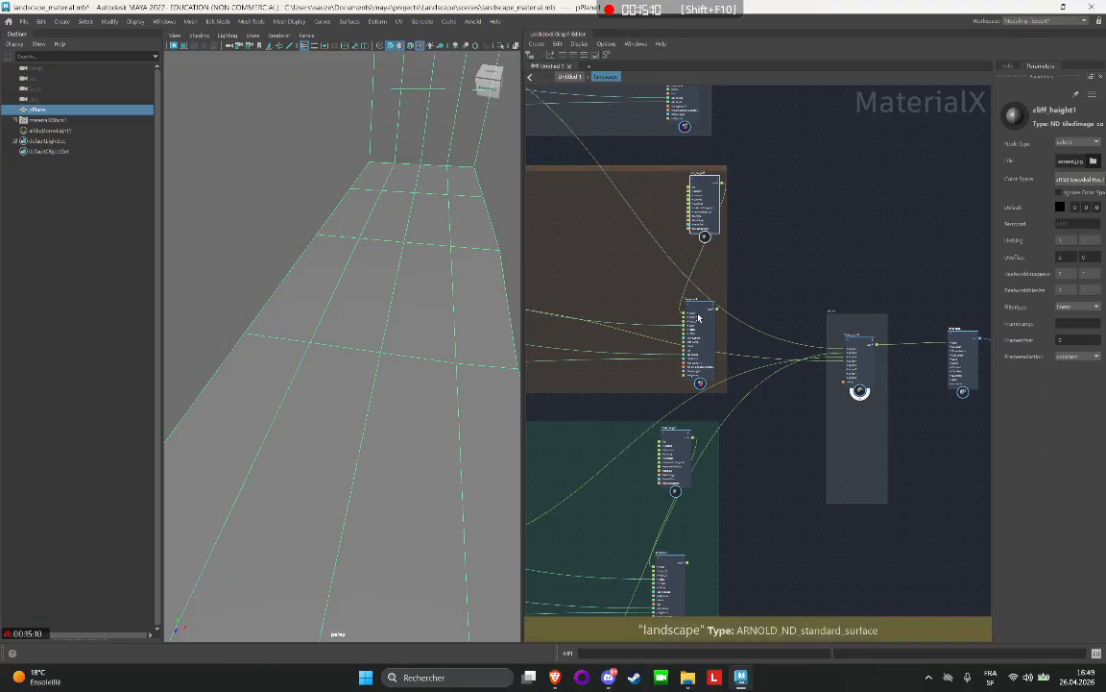
Select the layer_rgba1 node in the color group and restart the Arnold viewport render.
drag(699, 338, 691, 313)
scroll(794, 363, up, 2)
middle_drag(780, 269, 688, 238)
scroll(844, 323, up, 7)
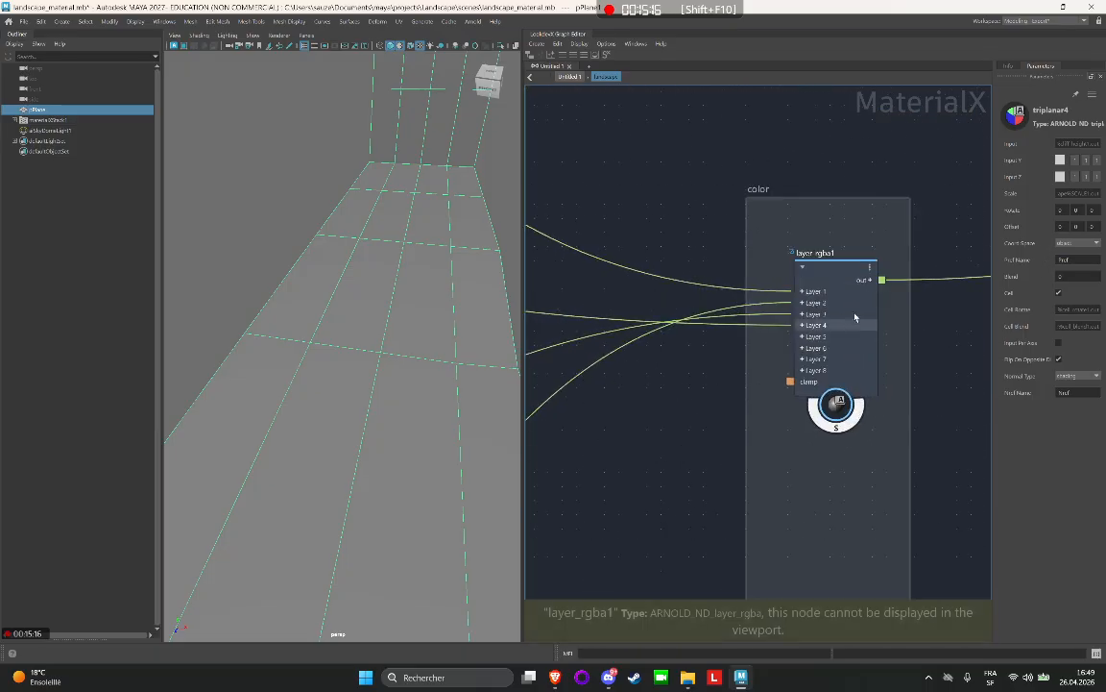
click(866, 297)
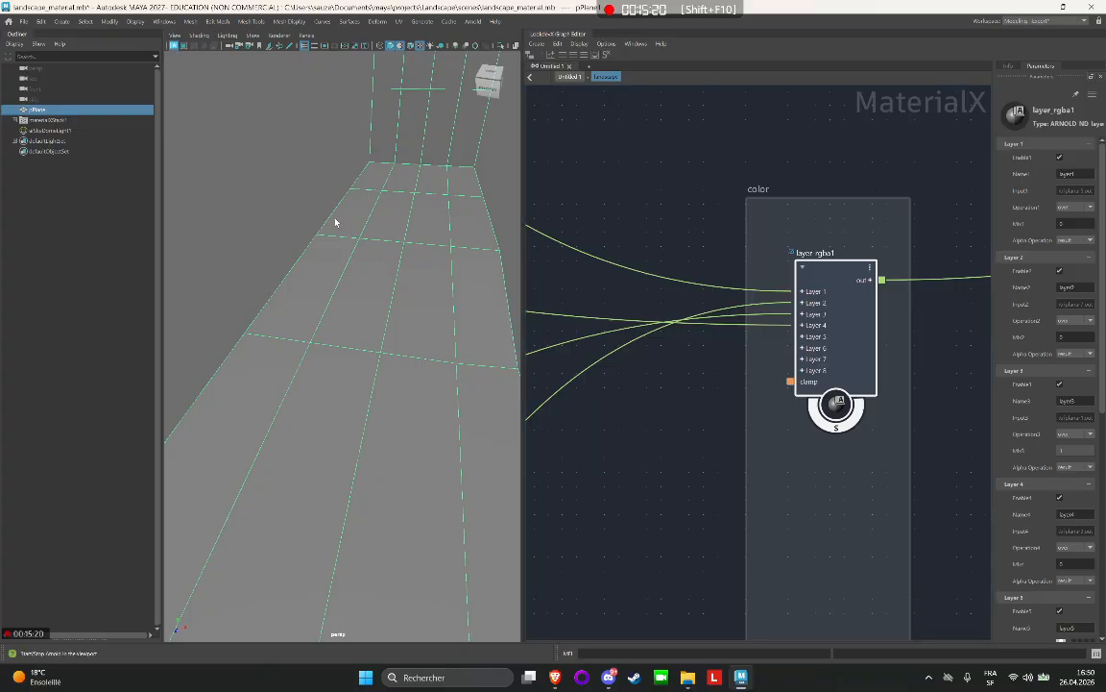
key(6)
key(f)
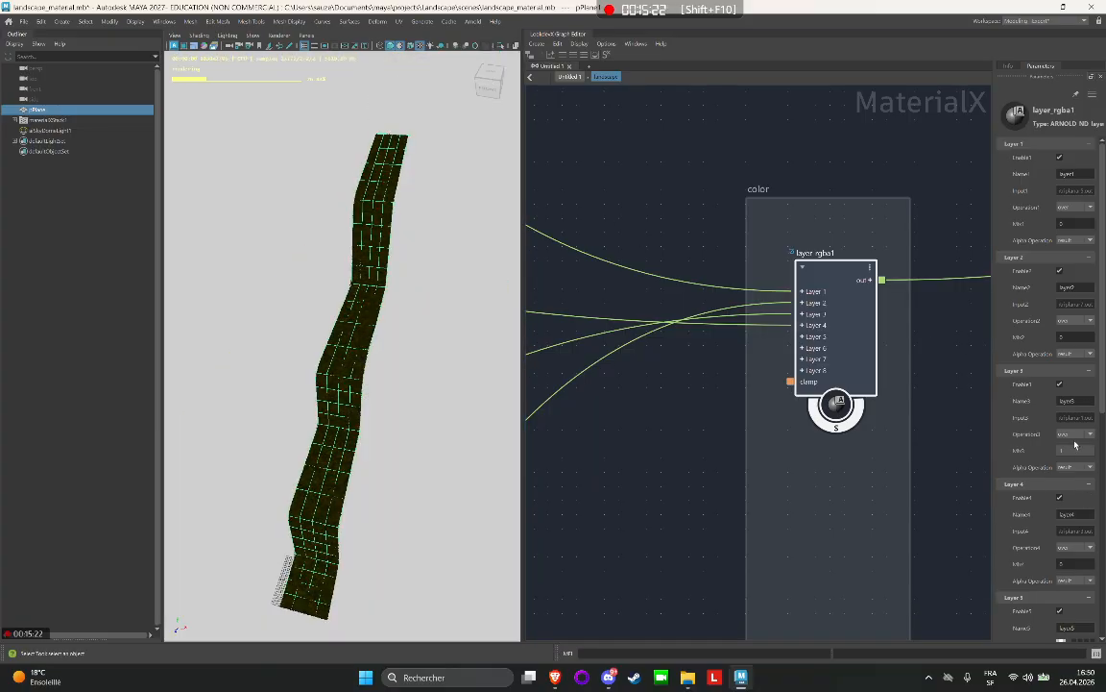
Set Mix3 to 0 and Mix4 to 1 on the layer_rgba1 node to render only the Layer 4 texture.
drag(1076, 451, 1050, 454)
drag(972, 444, 904, 433)
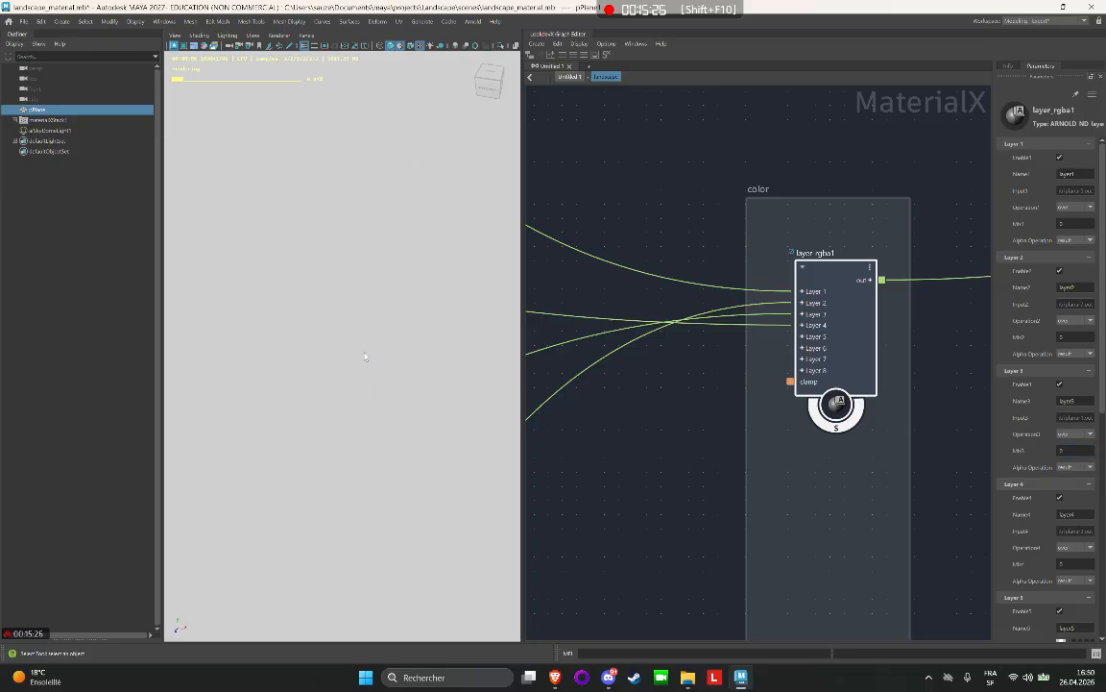
scroll(370, 353, up, 5)
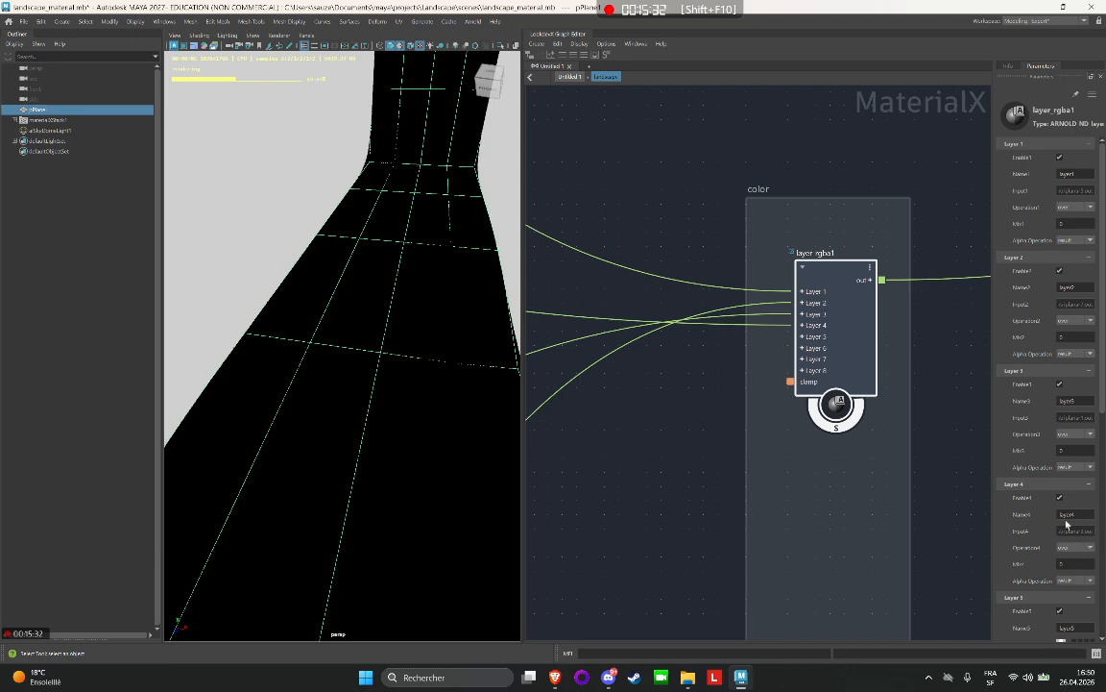
click(1067, 562)
text(1)
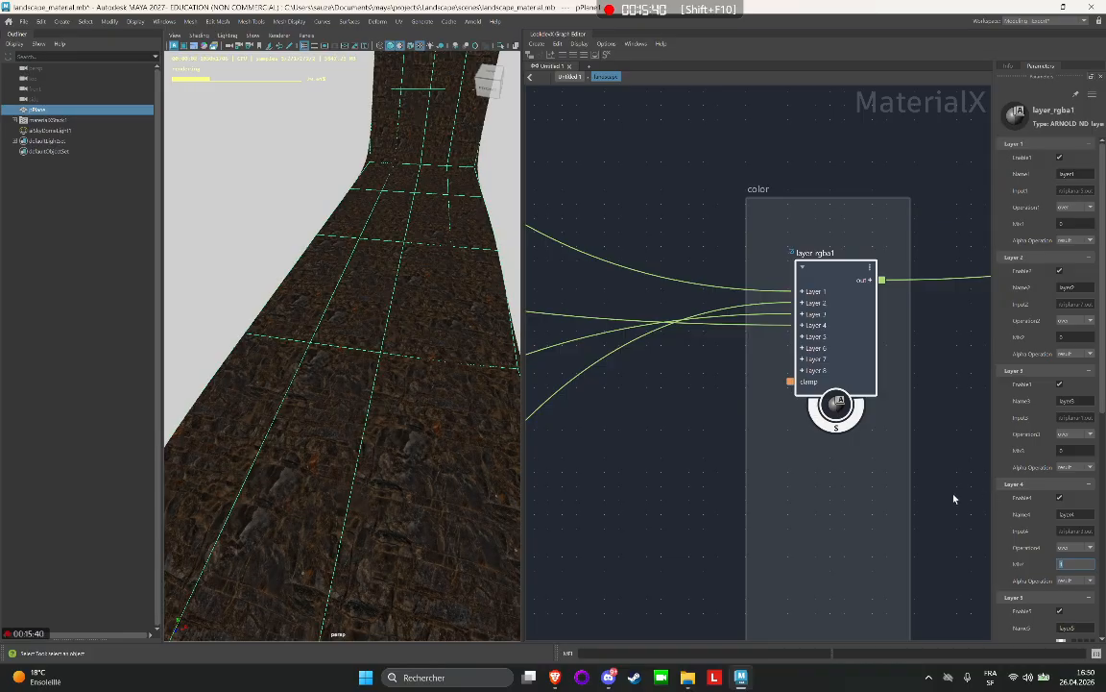
scroll(916, 378, down, 5)
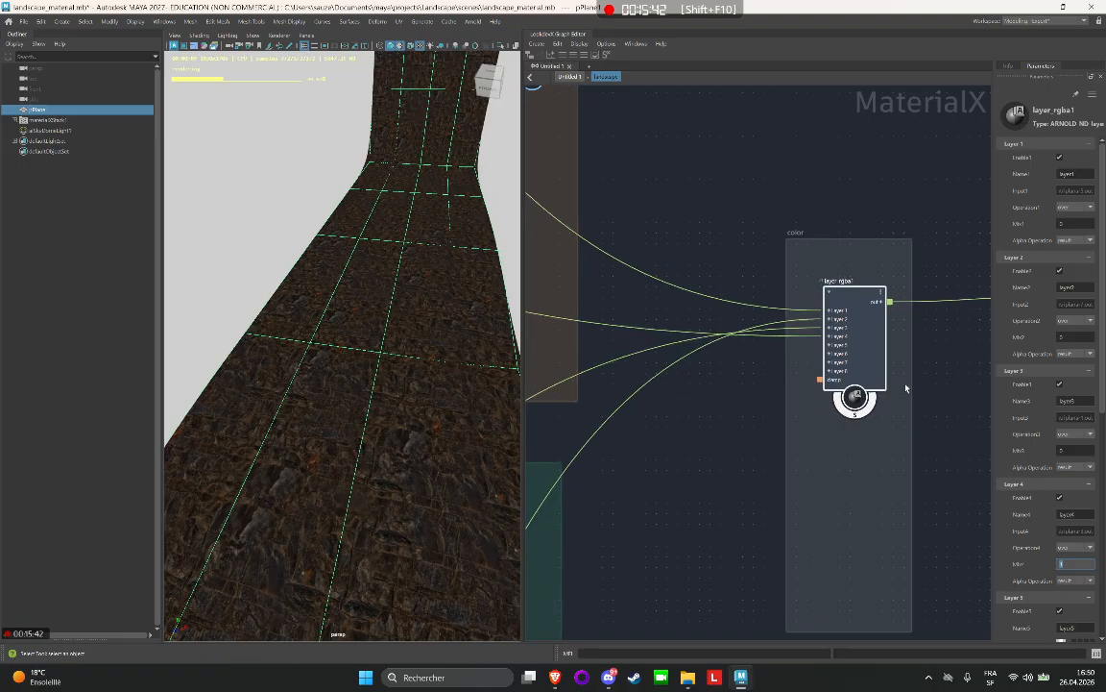
scroll(905, 387, down, 2)
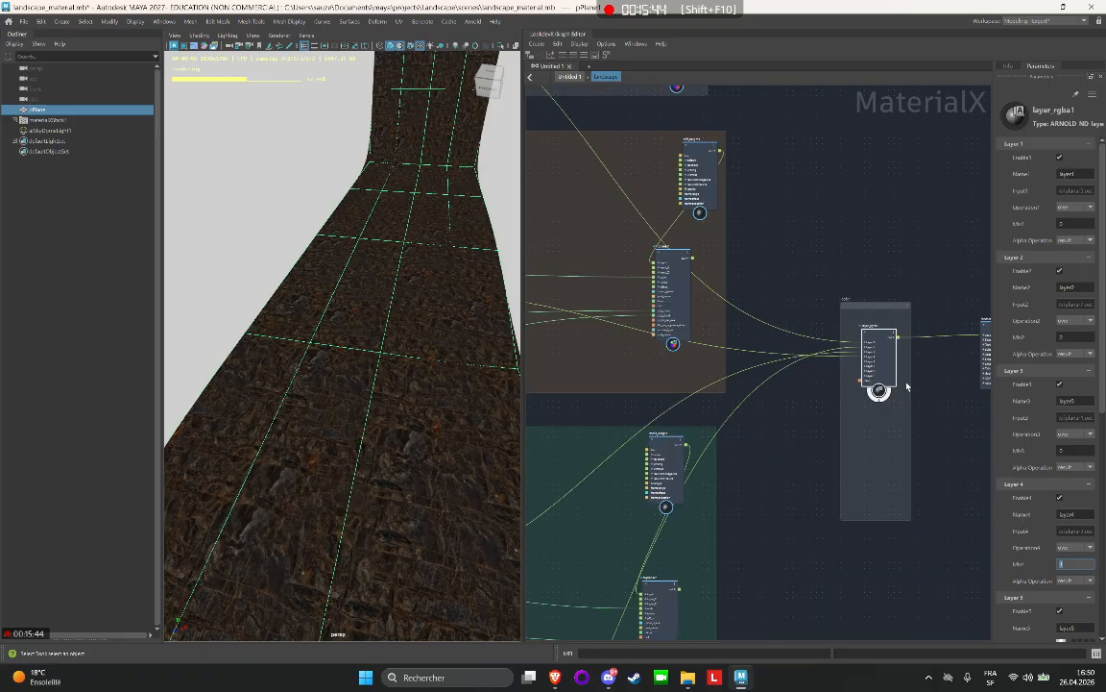
scroll(907, 387, down, 3)
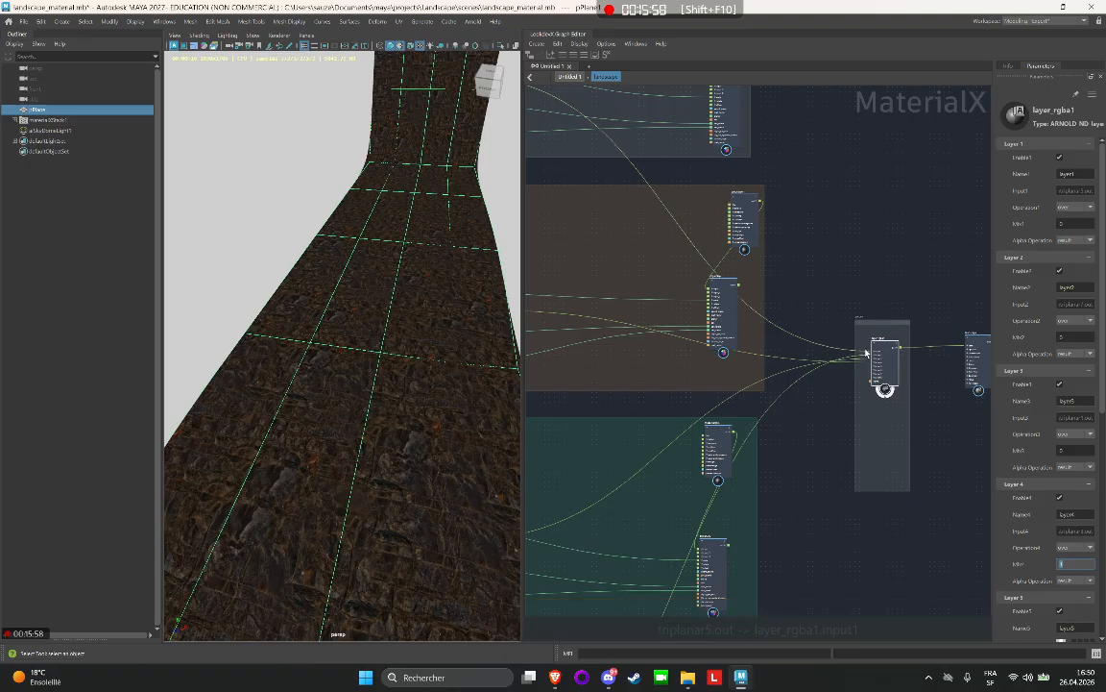
scroll(886, 305, up, 1)
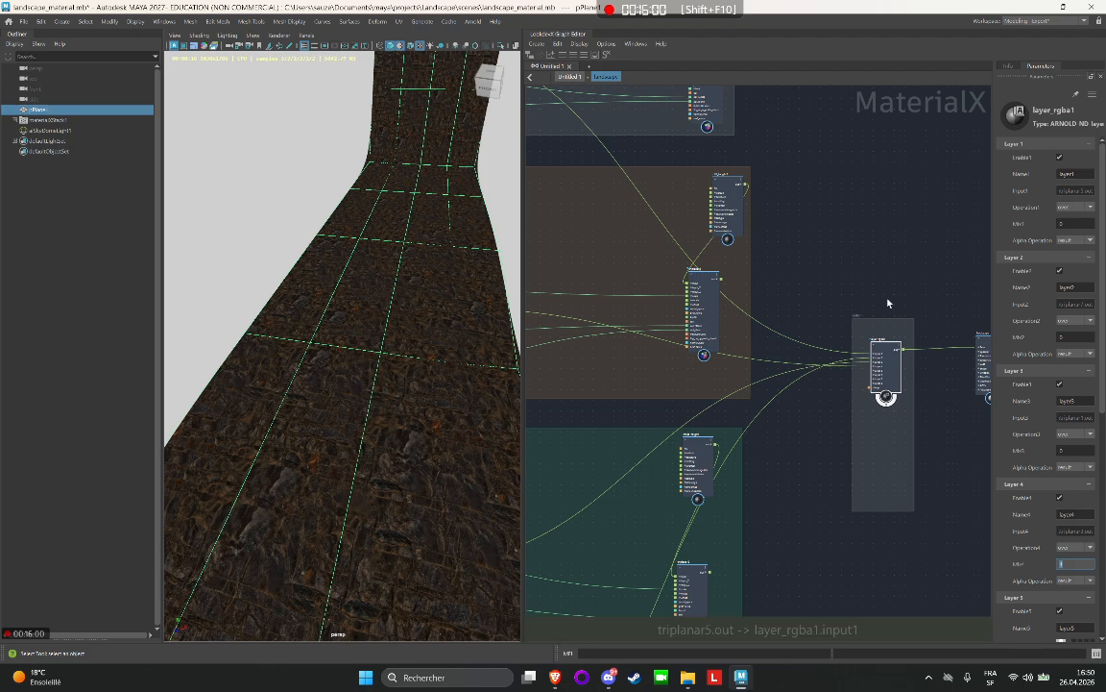